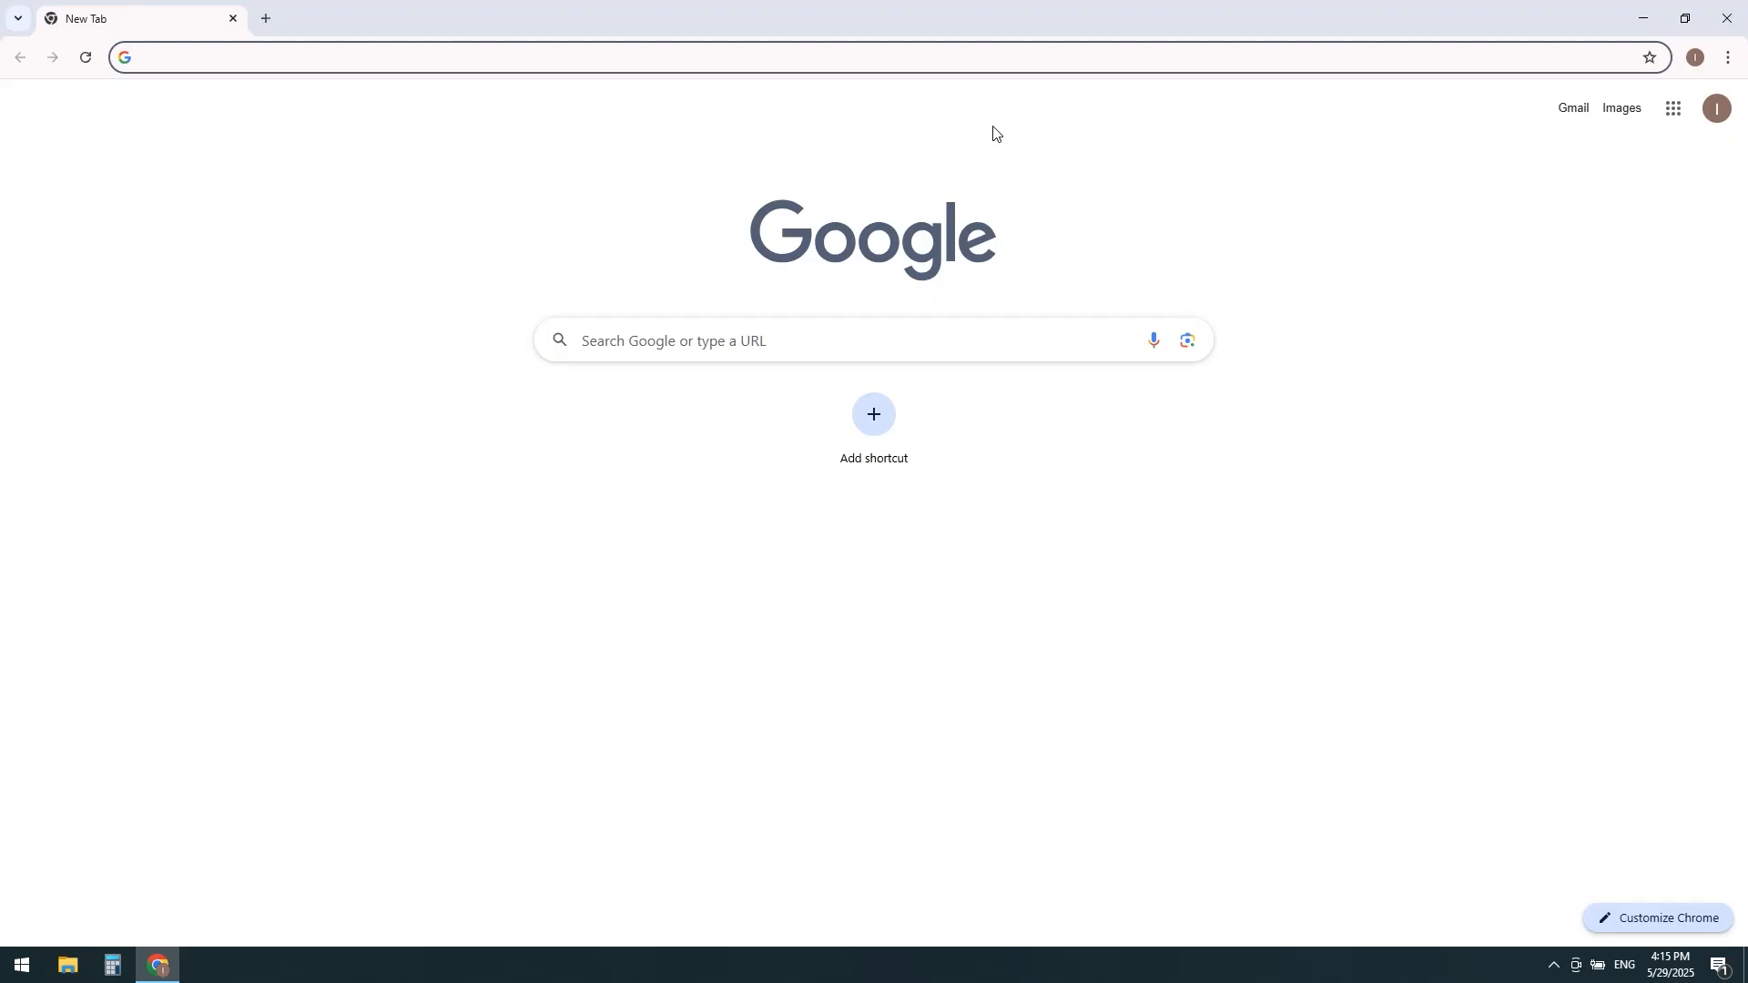
Step: Try to open pixel.local in the browser
{"action": "left_click", "coordinate": [854, 56]}
{"action": "type", "text": "pixel.local"}
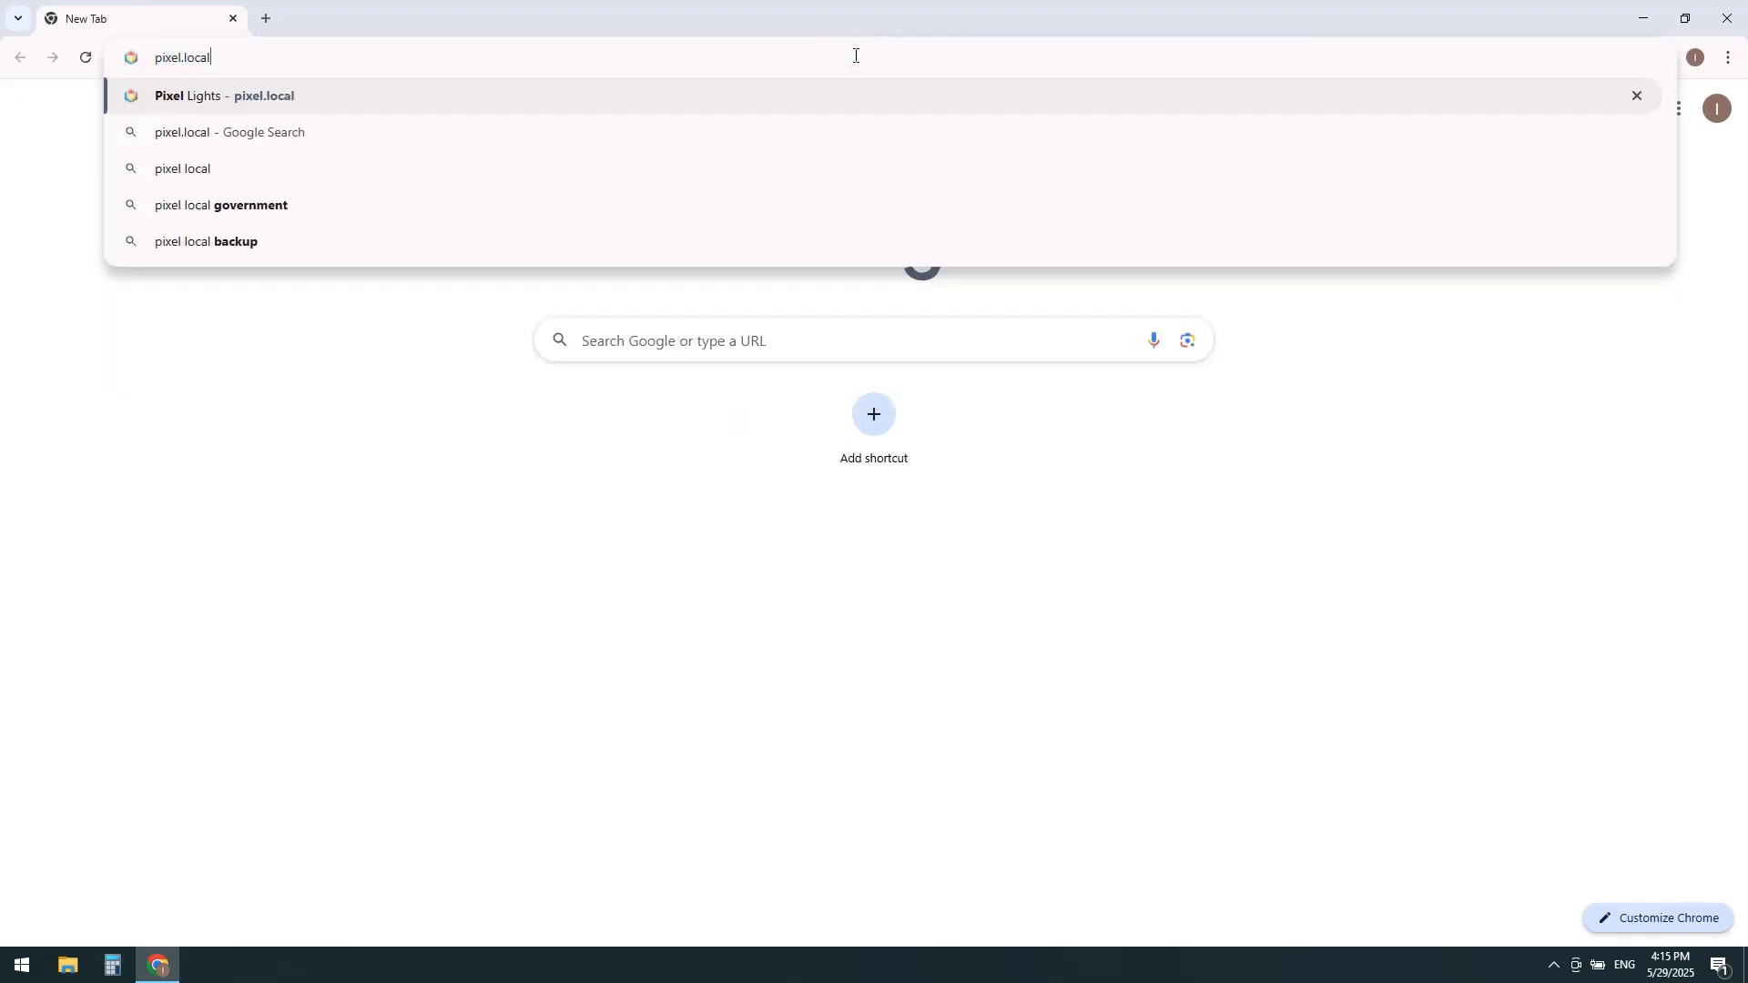
{"action": "key", "text": "Return"}
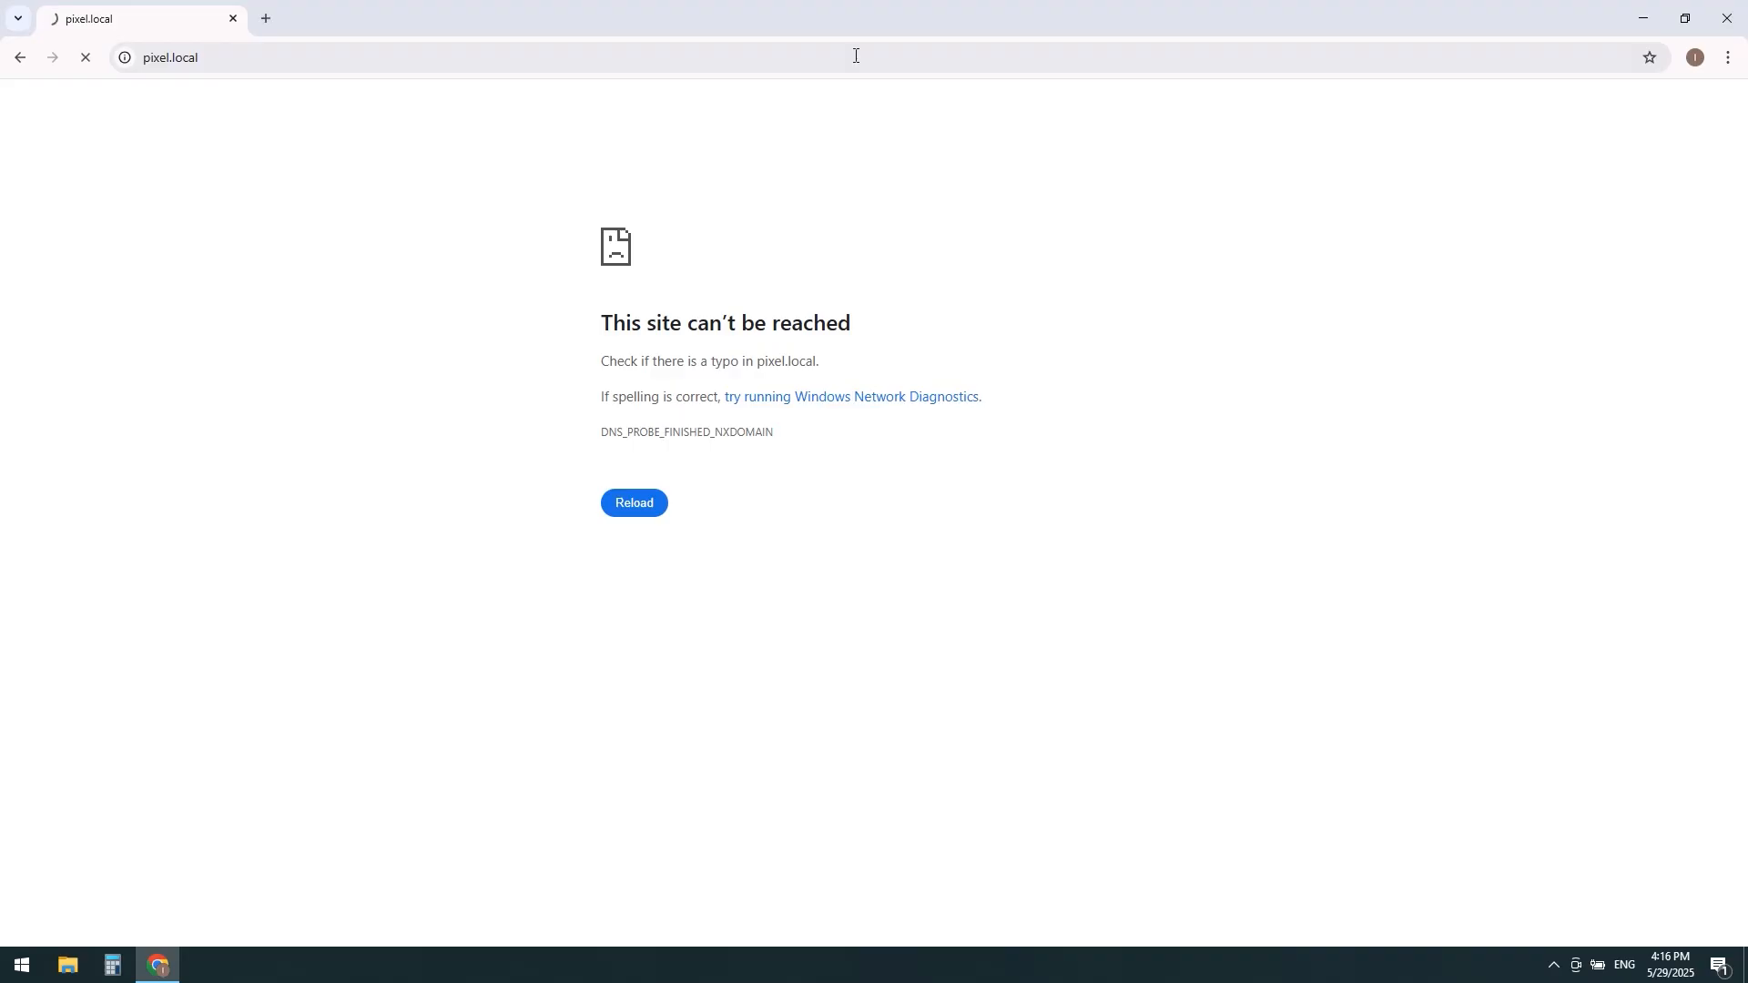
Step: Connect the computer to the PIXEL_NET Wi-Fi network
{"action": "left_click", "coordinate": [1553, 964]}
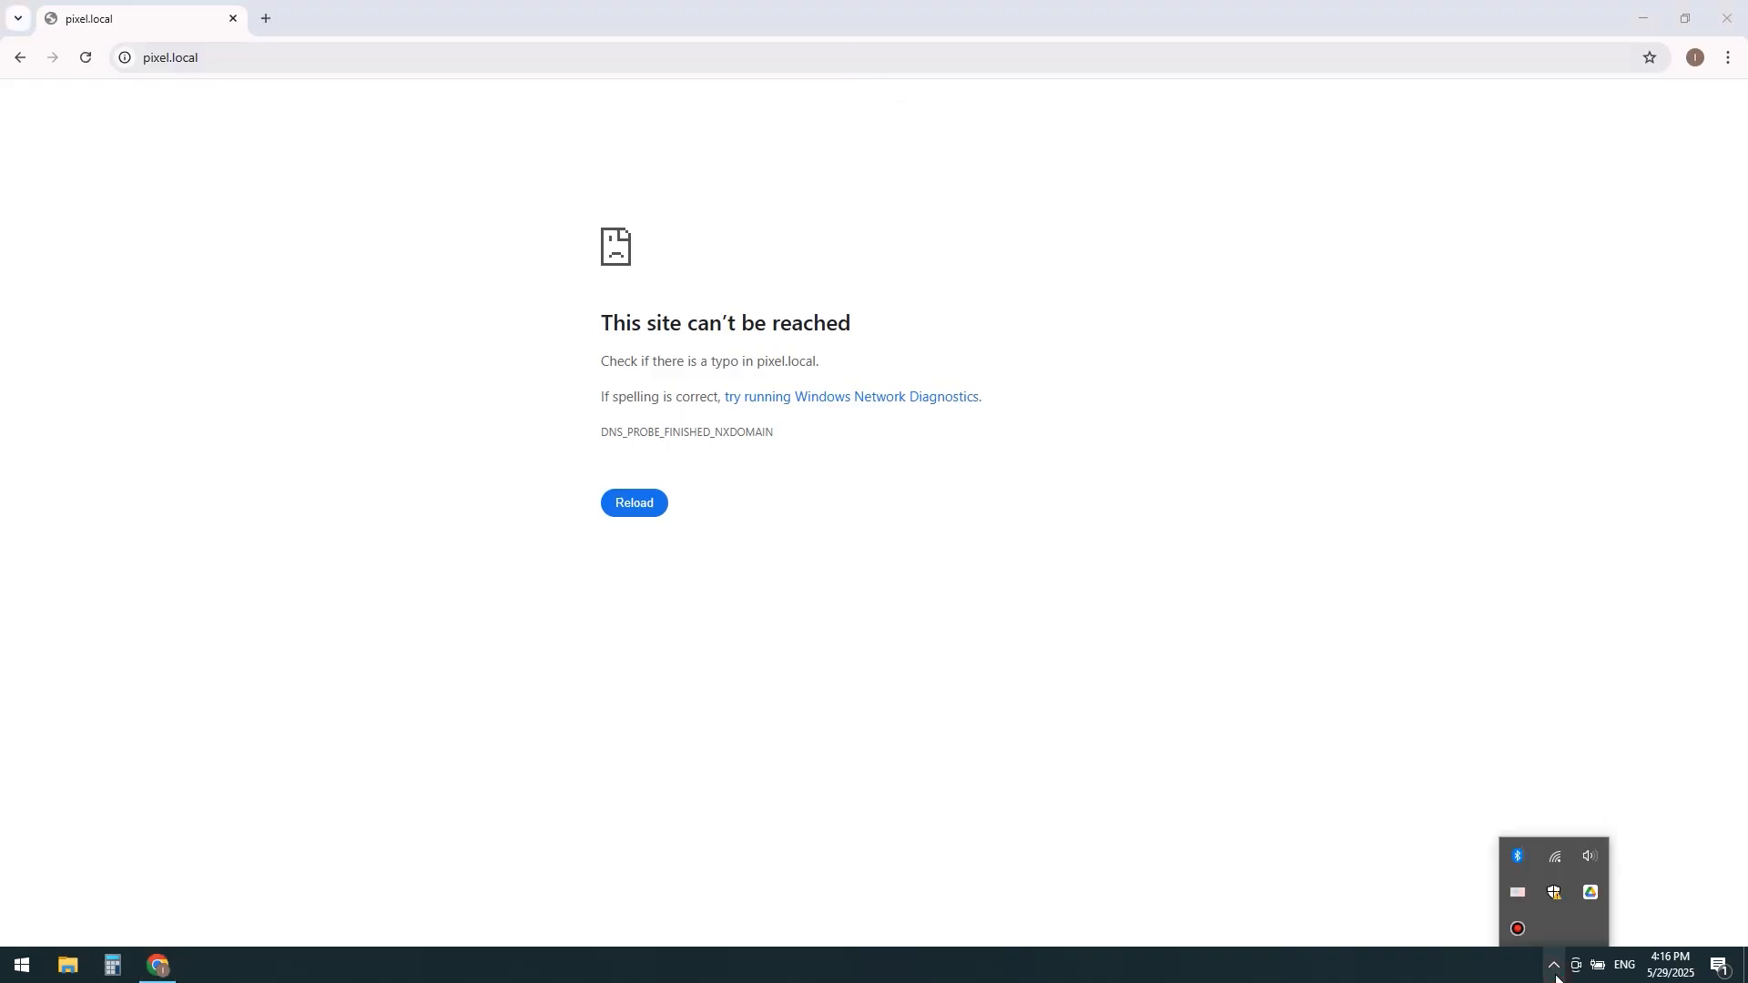
{"action": "left_click", "coordinate": [1559, 856]}
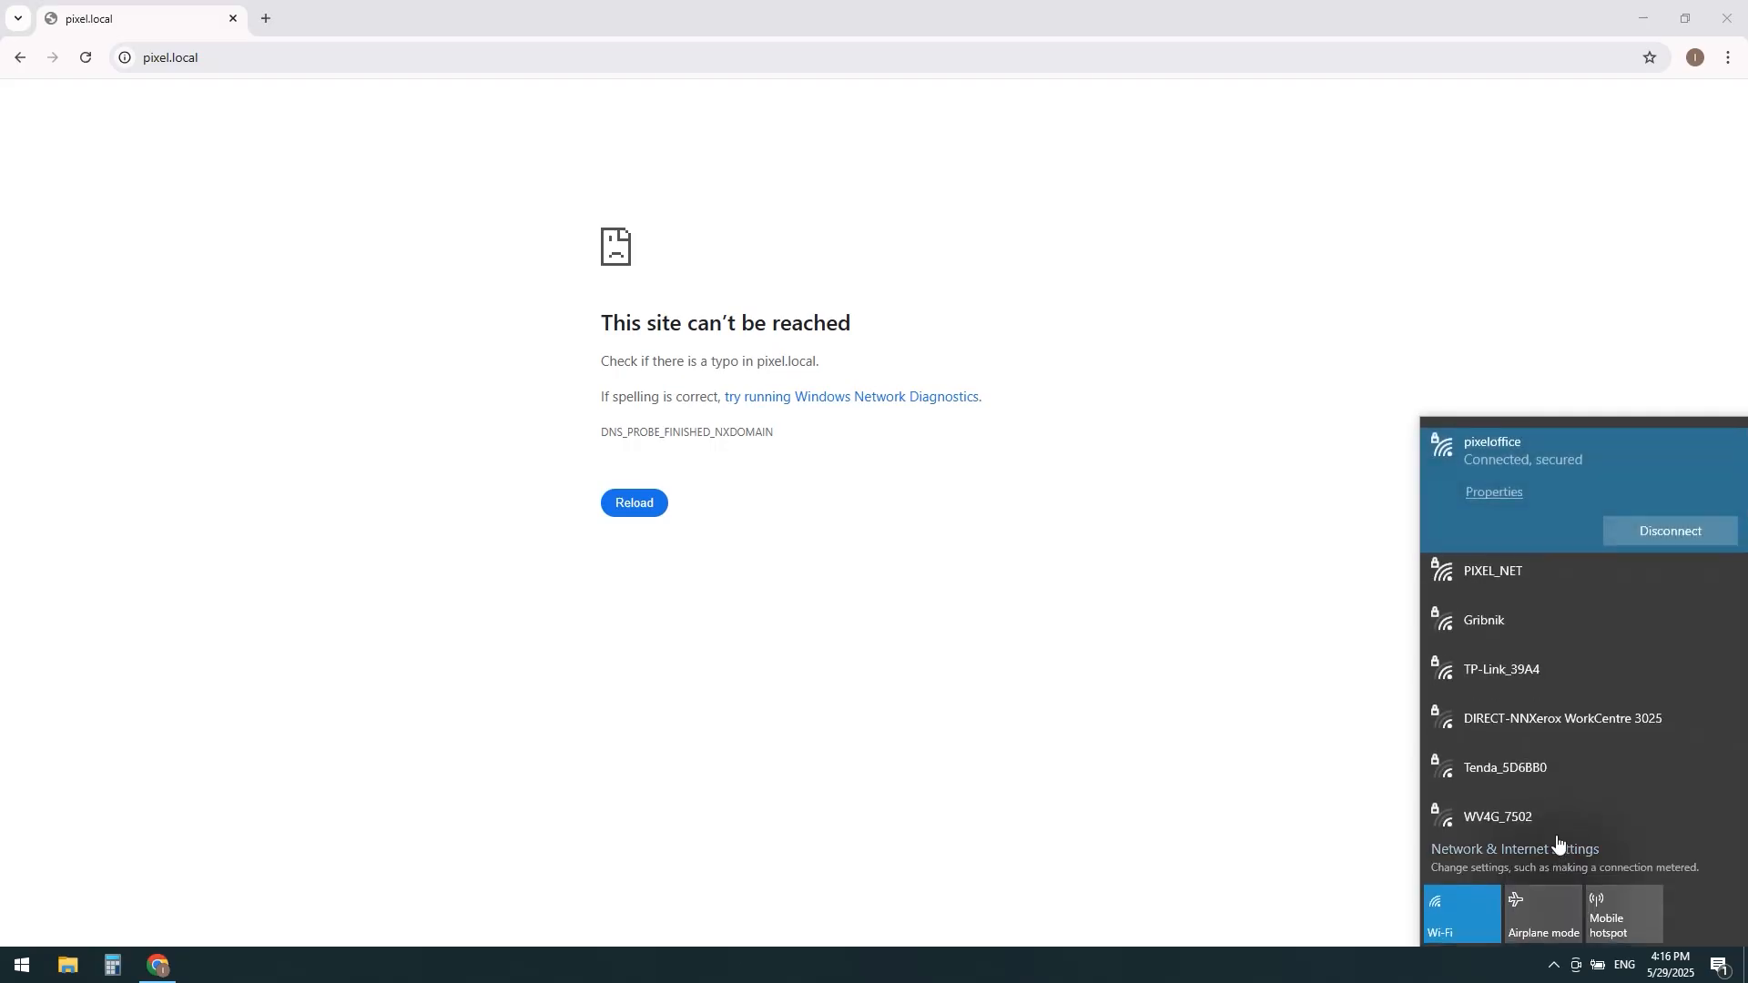
{"action": "left_click", "coordinate": [1572, 573]}
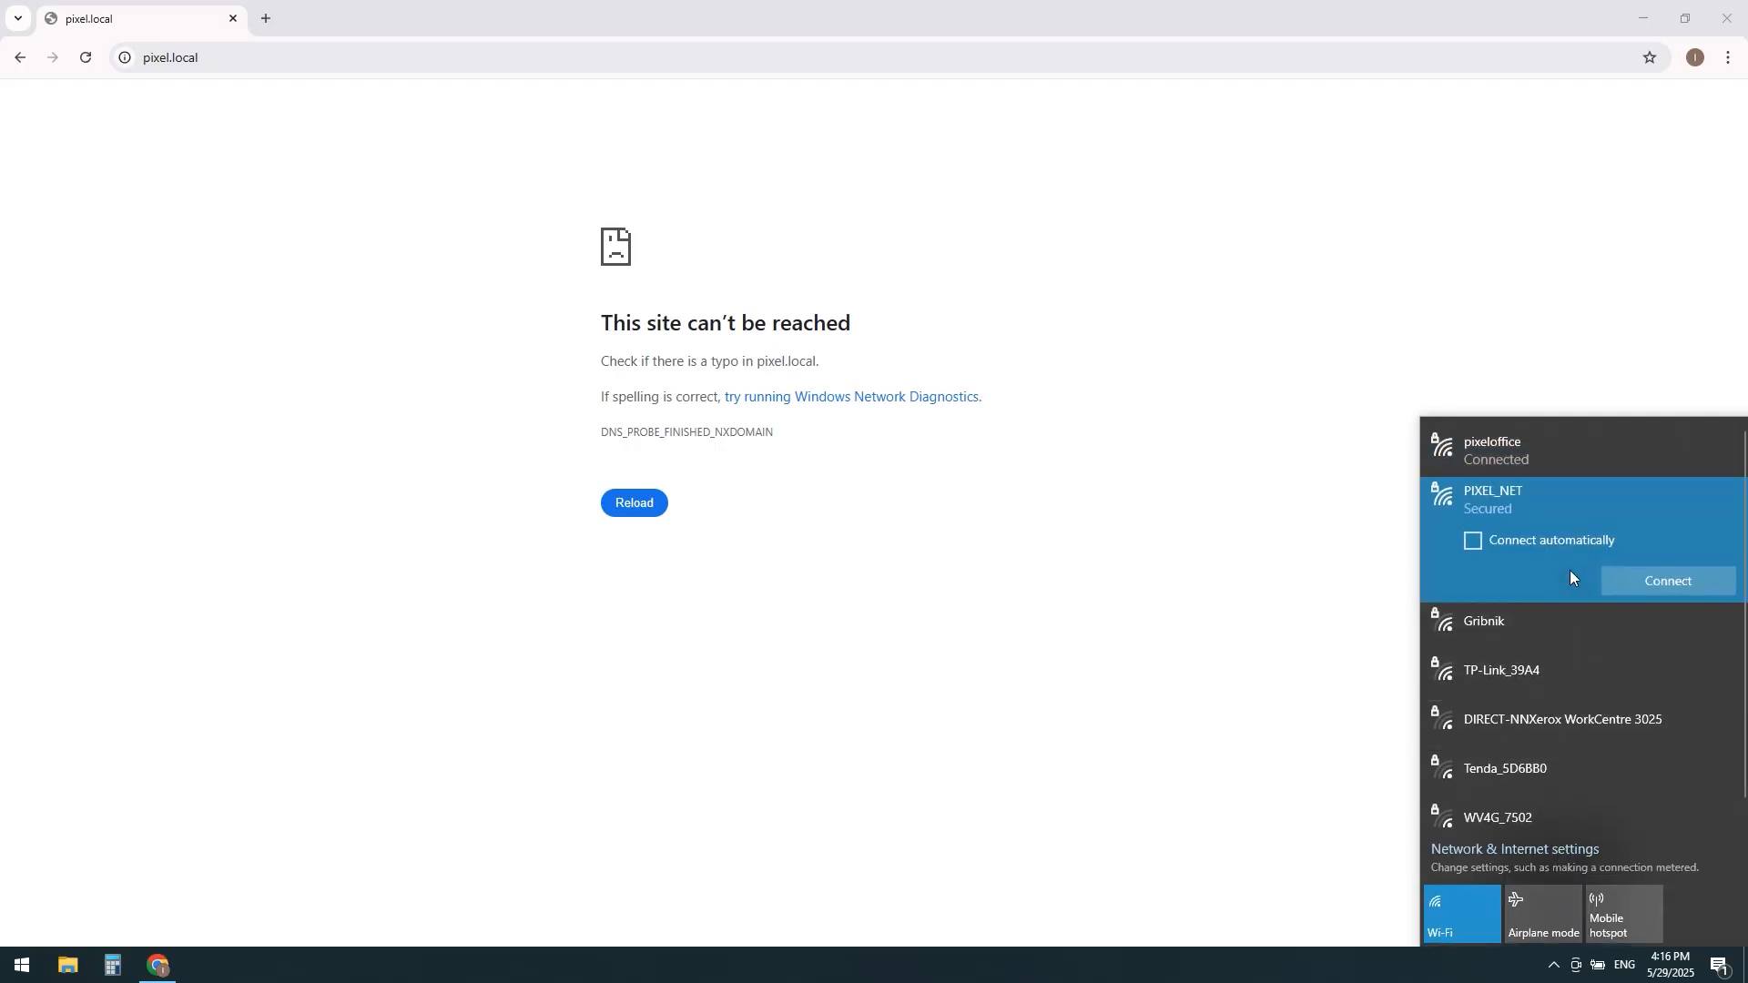
{"action": "left_click", "coordinate": [1637, 579]}
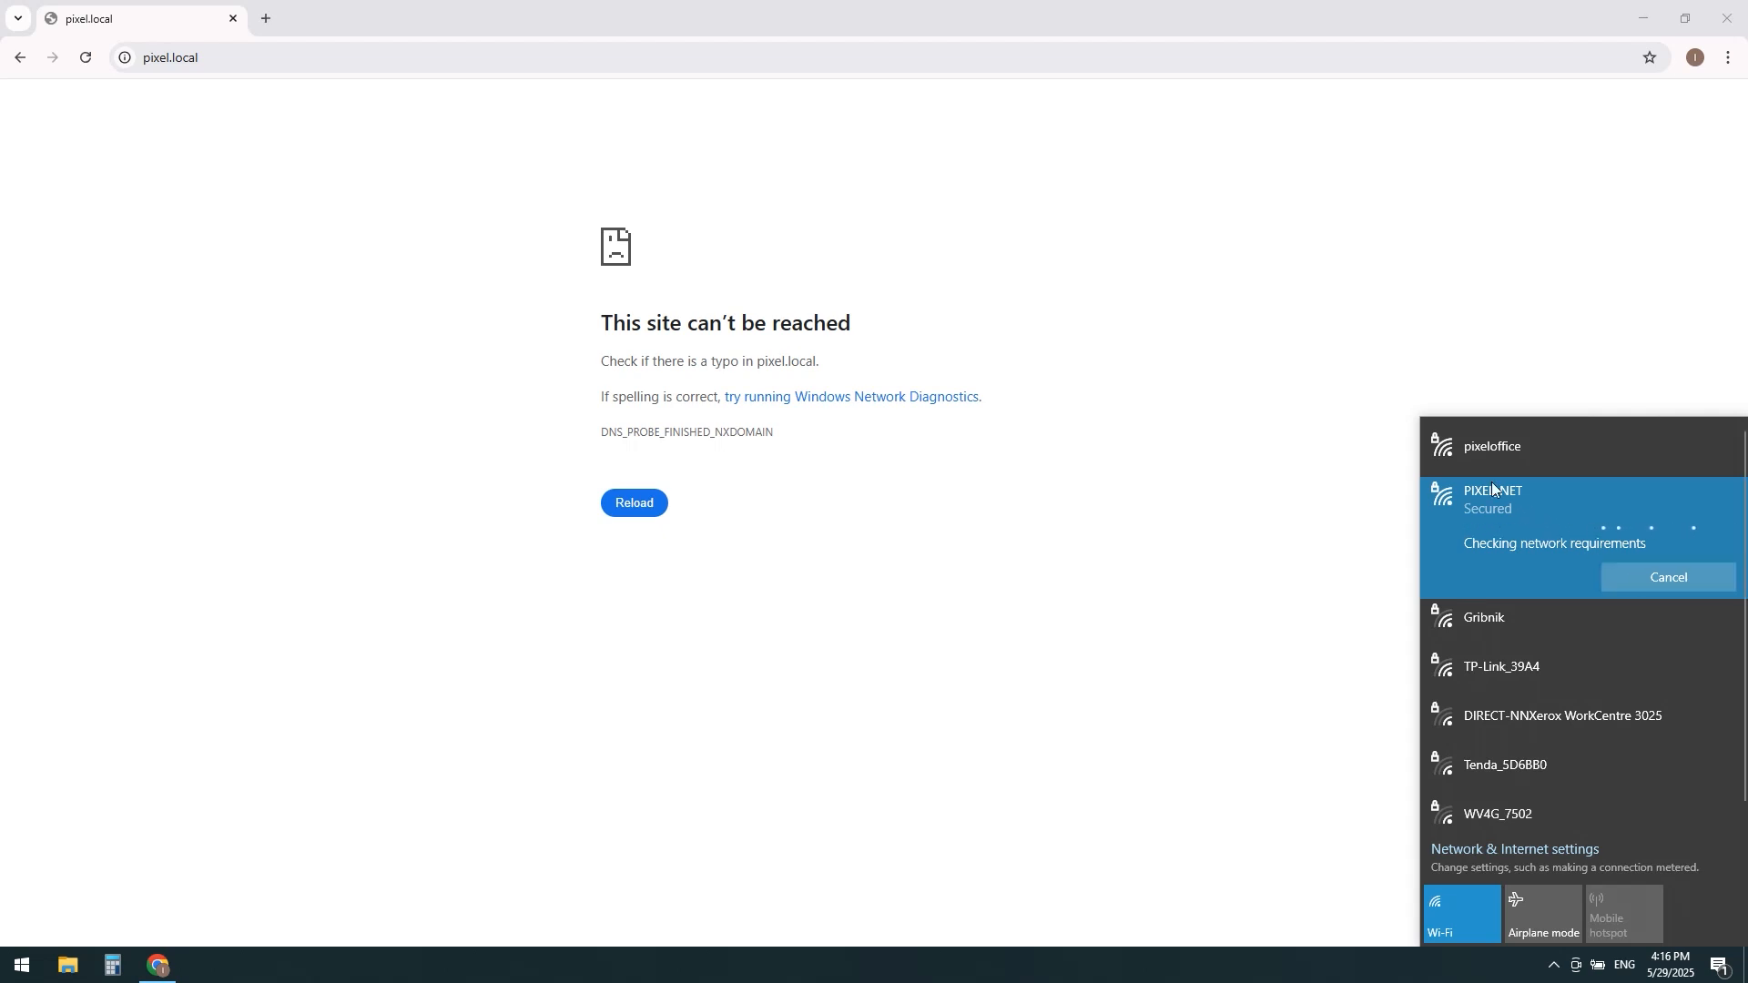
Step: Load the pixel.local address again
{"action": "left_click", "coordinate": [333, 64]}
{"action": "left_click", "coordinate": [334, 61]}
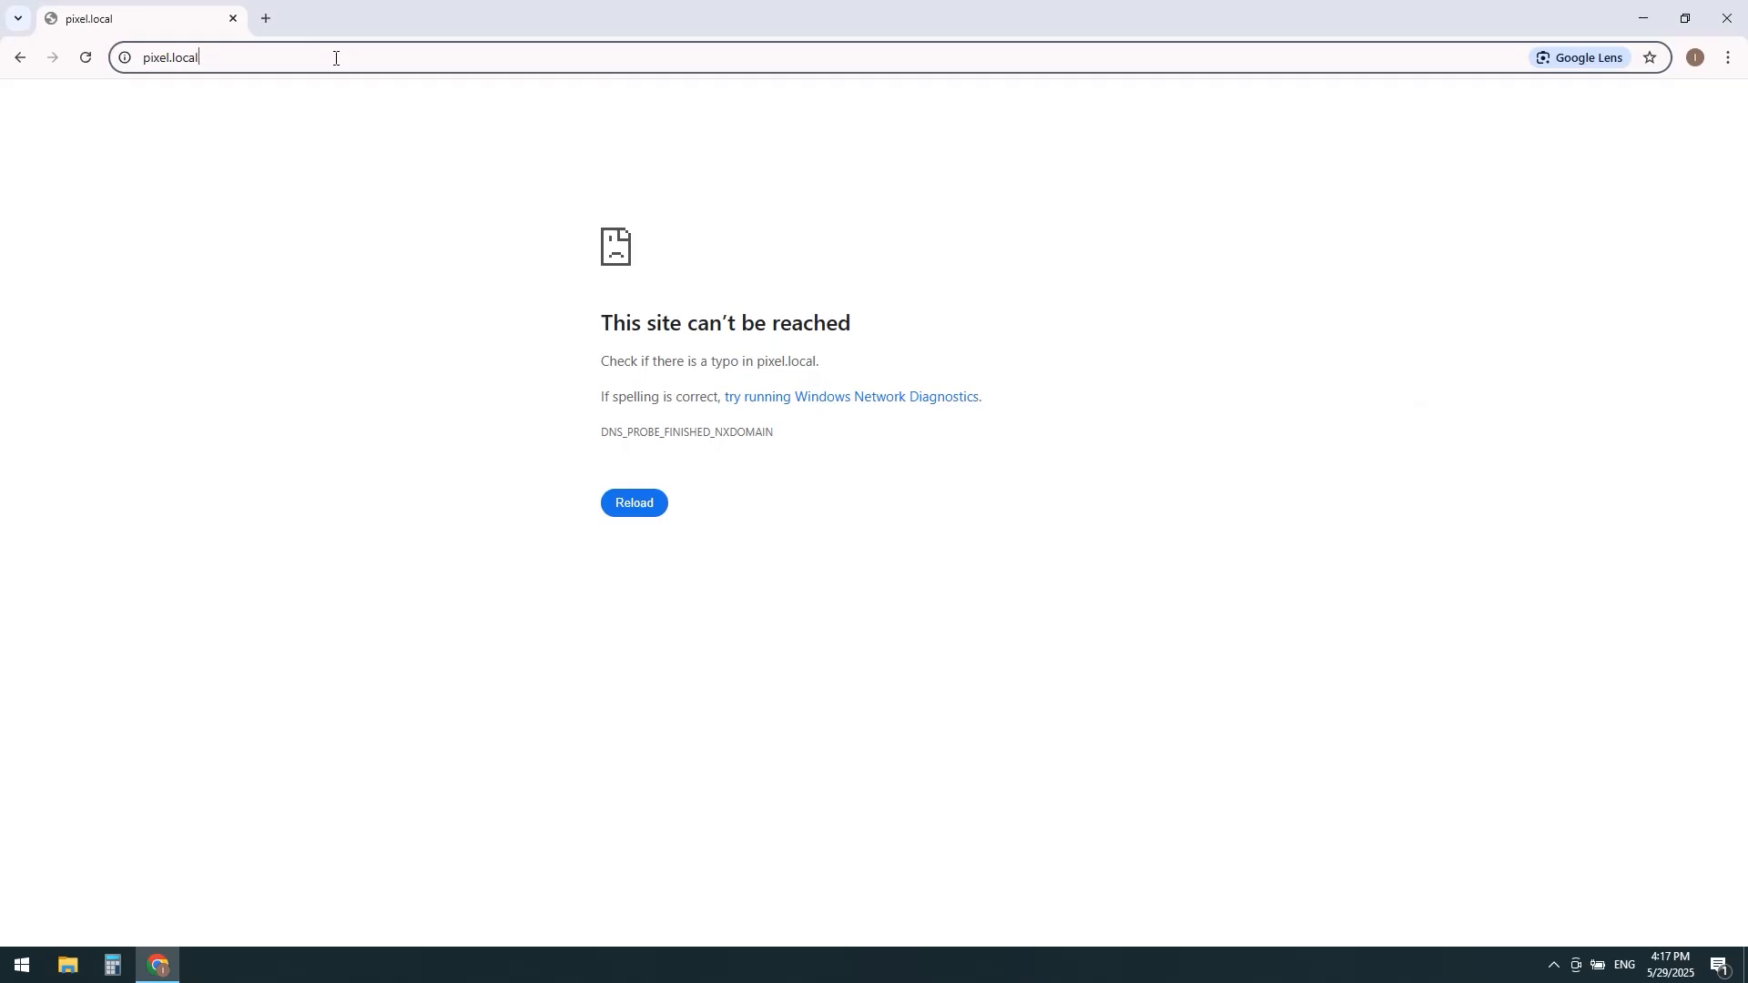
{"action": "key", "text": "Return"}
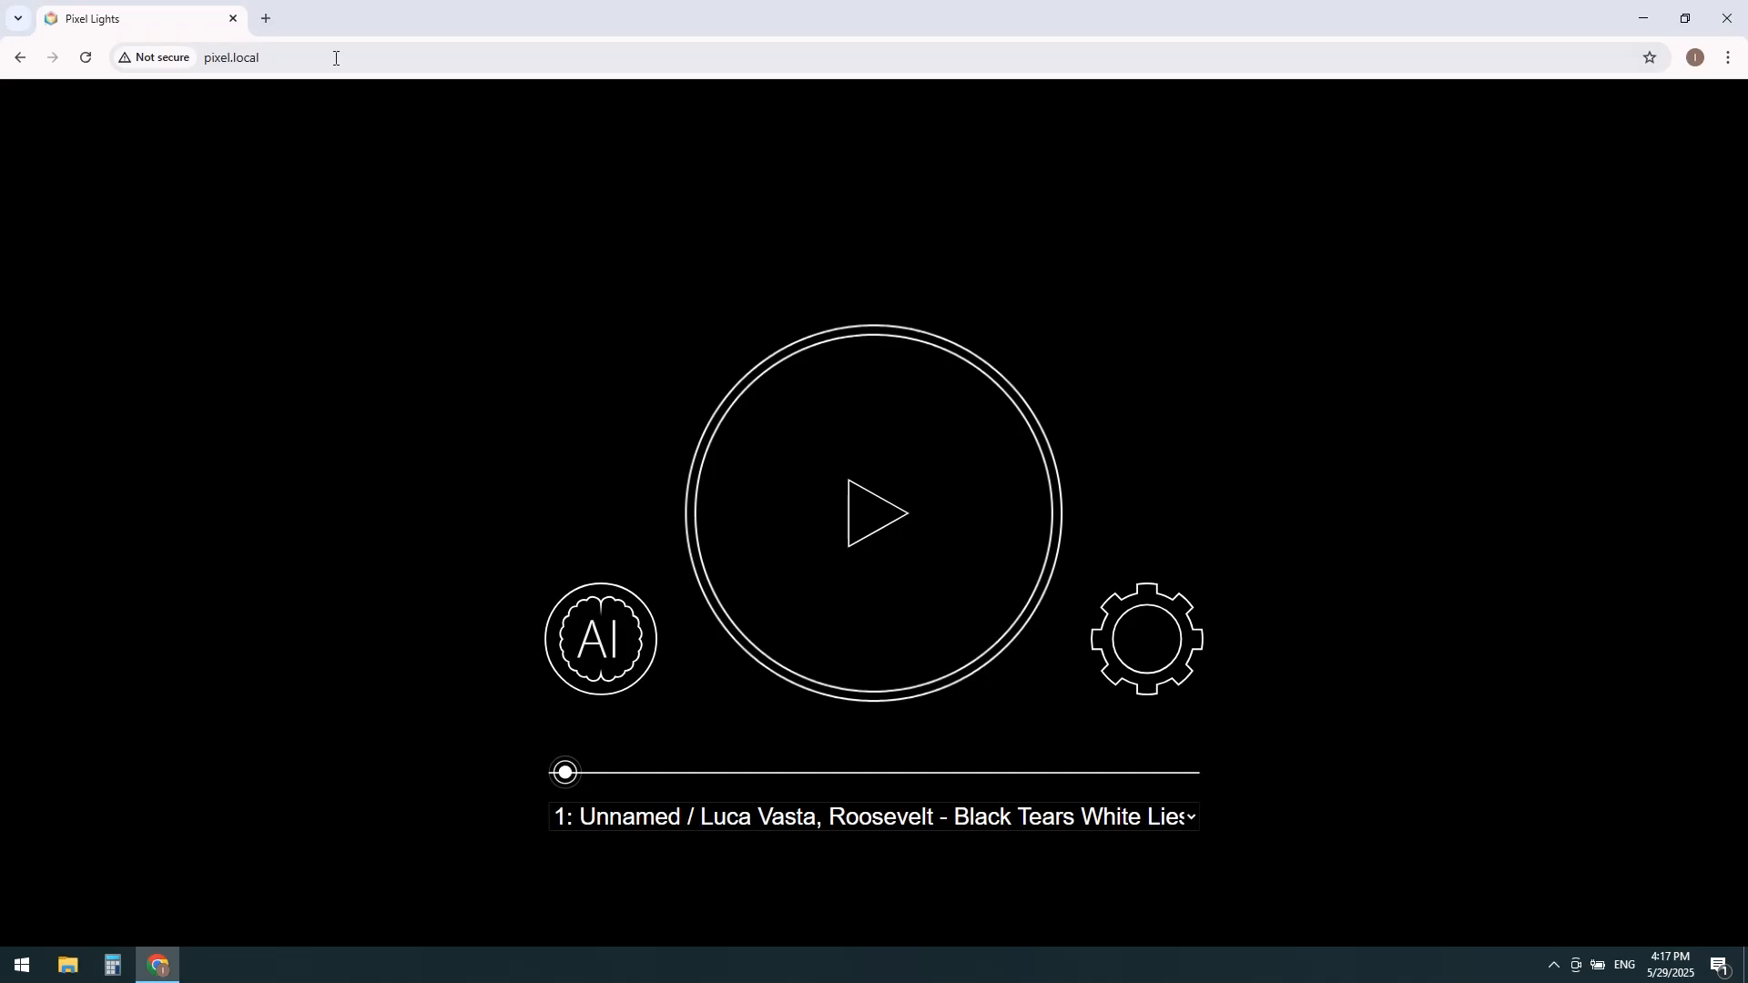
Step: Play and pause program 1, then preview it briefly from a little past the middle of the track
{"action": "left_click", "coordinate": [863, 531]}
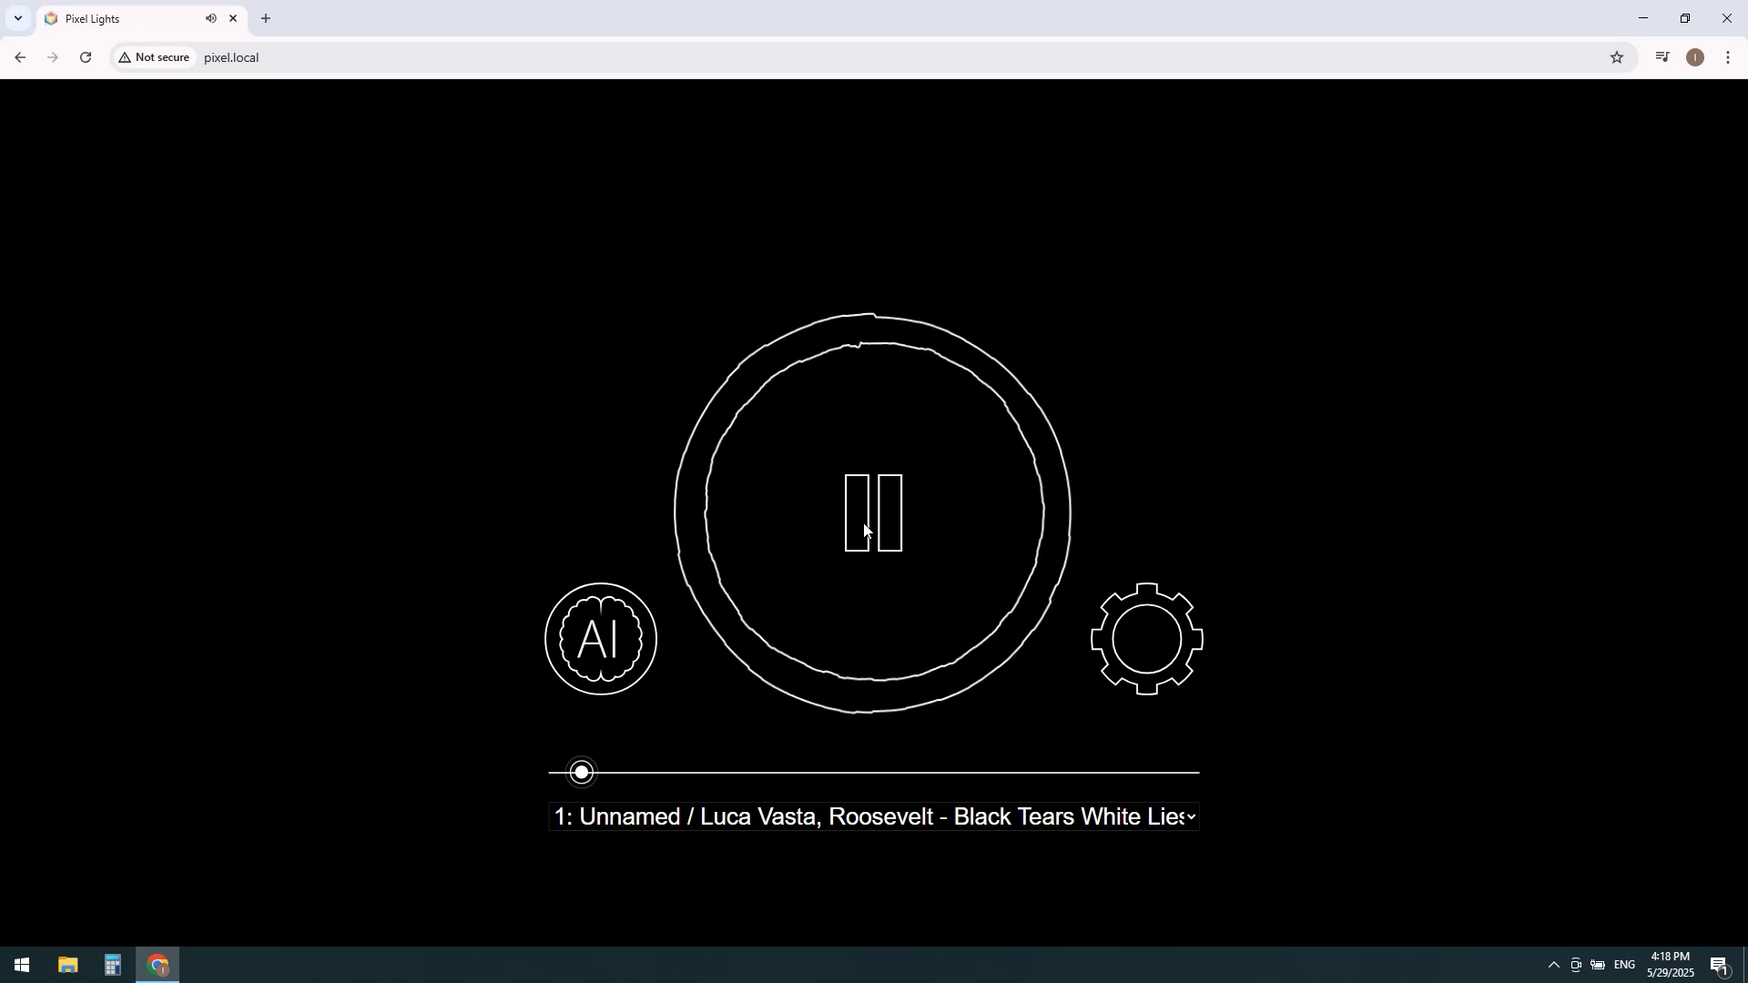
{"action": "left_click", "coordinate": [864, 525]}
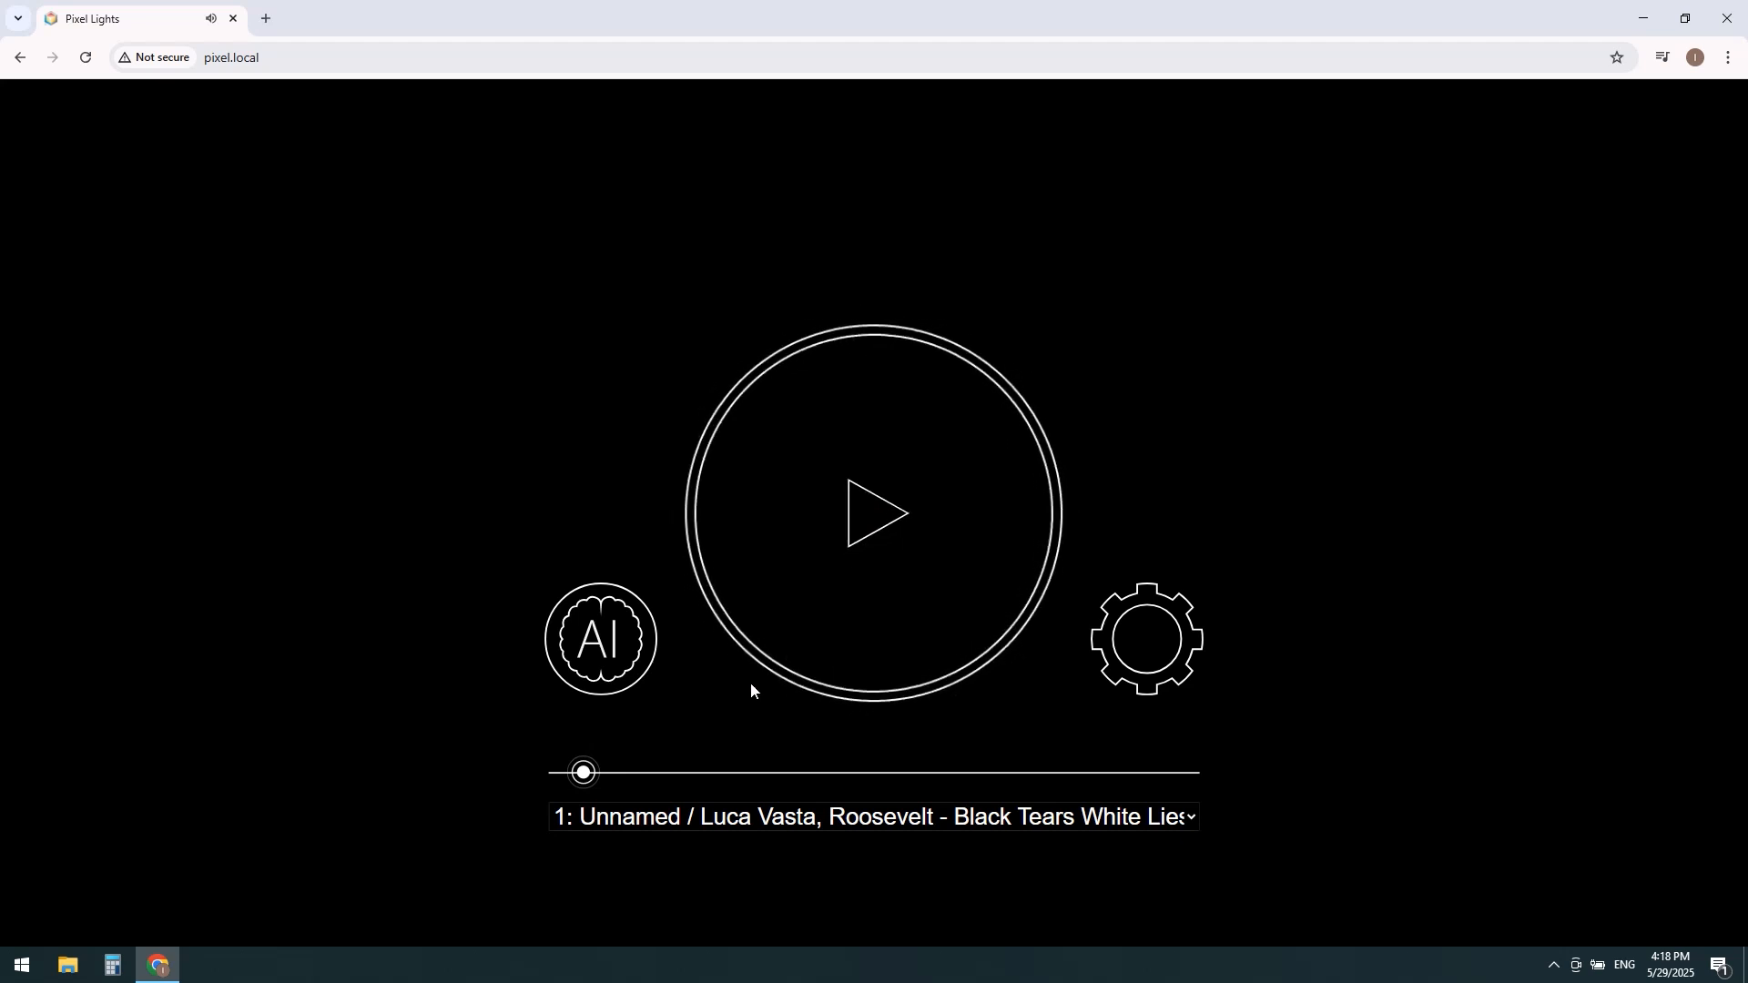
{"action": "left_click_drag", "start_coordinate": [582, 773], "coordinate": [937, 773]}
{"action": "left_click", "coordinate": [854, 510]}
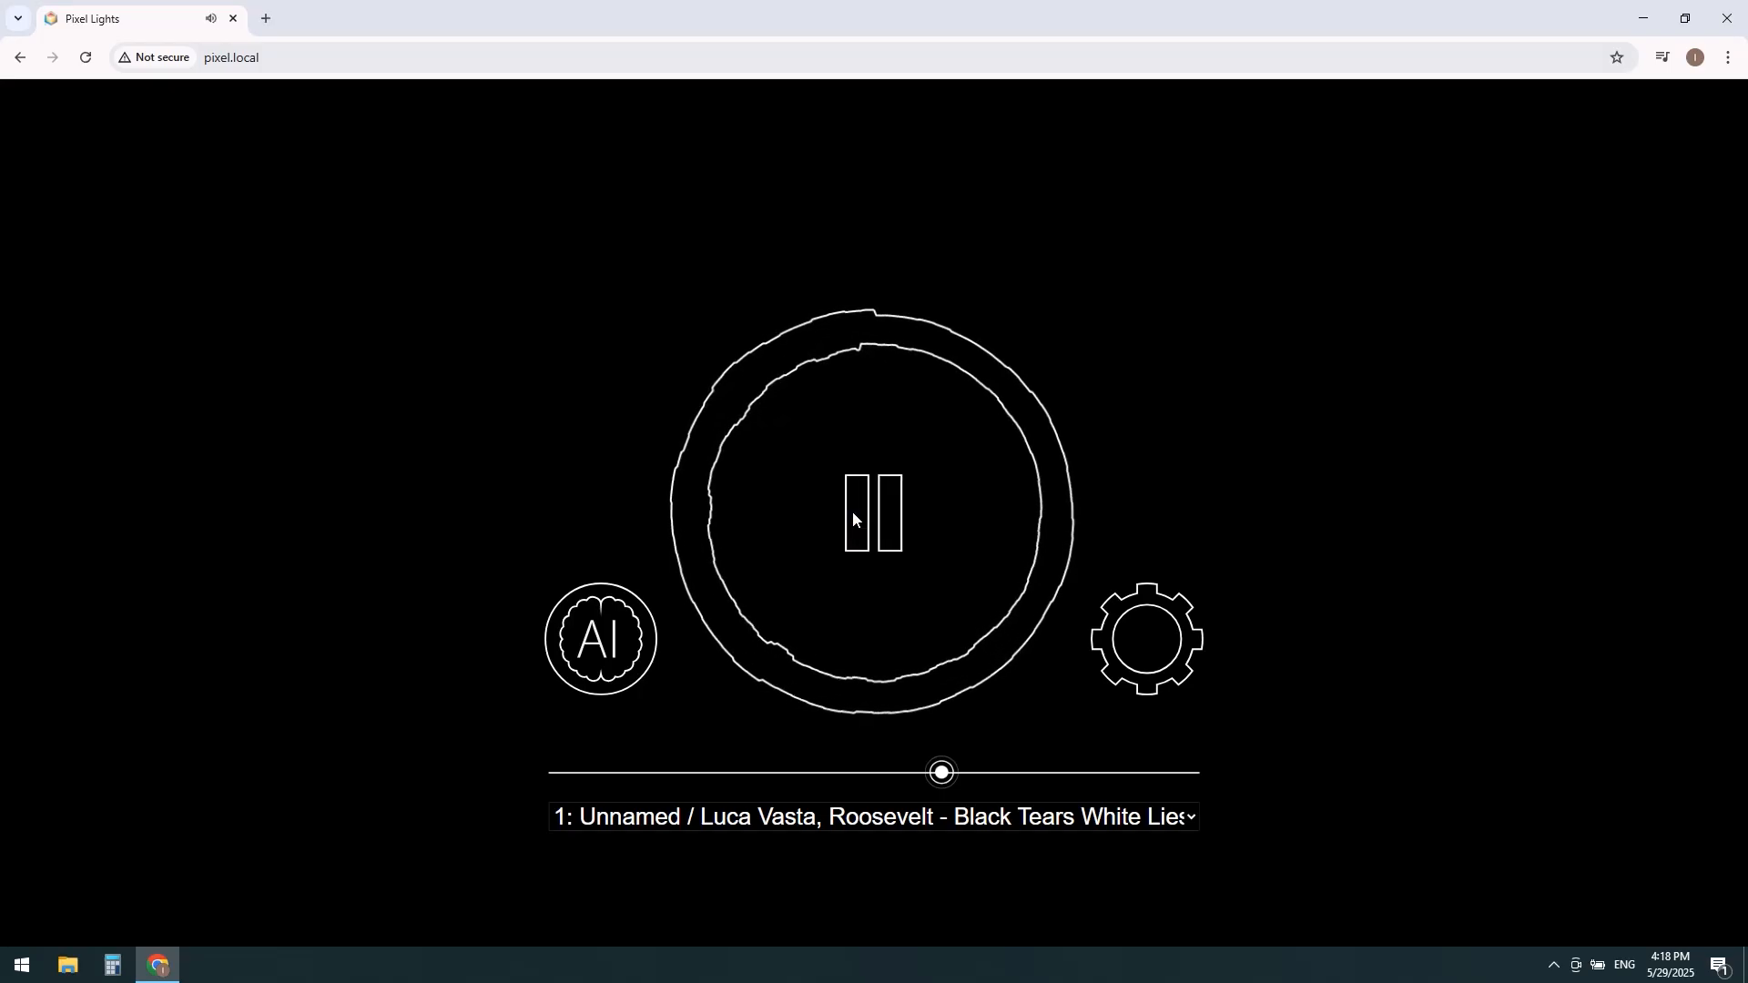
{"action": "left_click", "coordinate": [853, 513]}
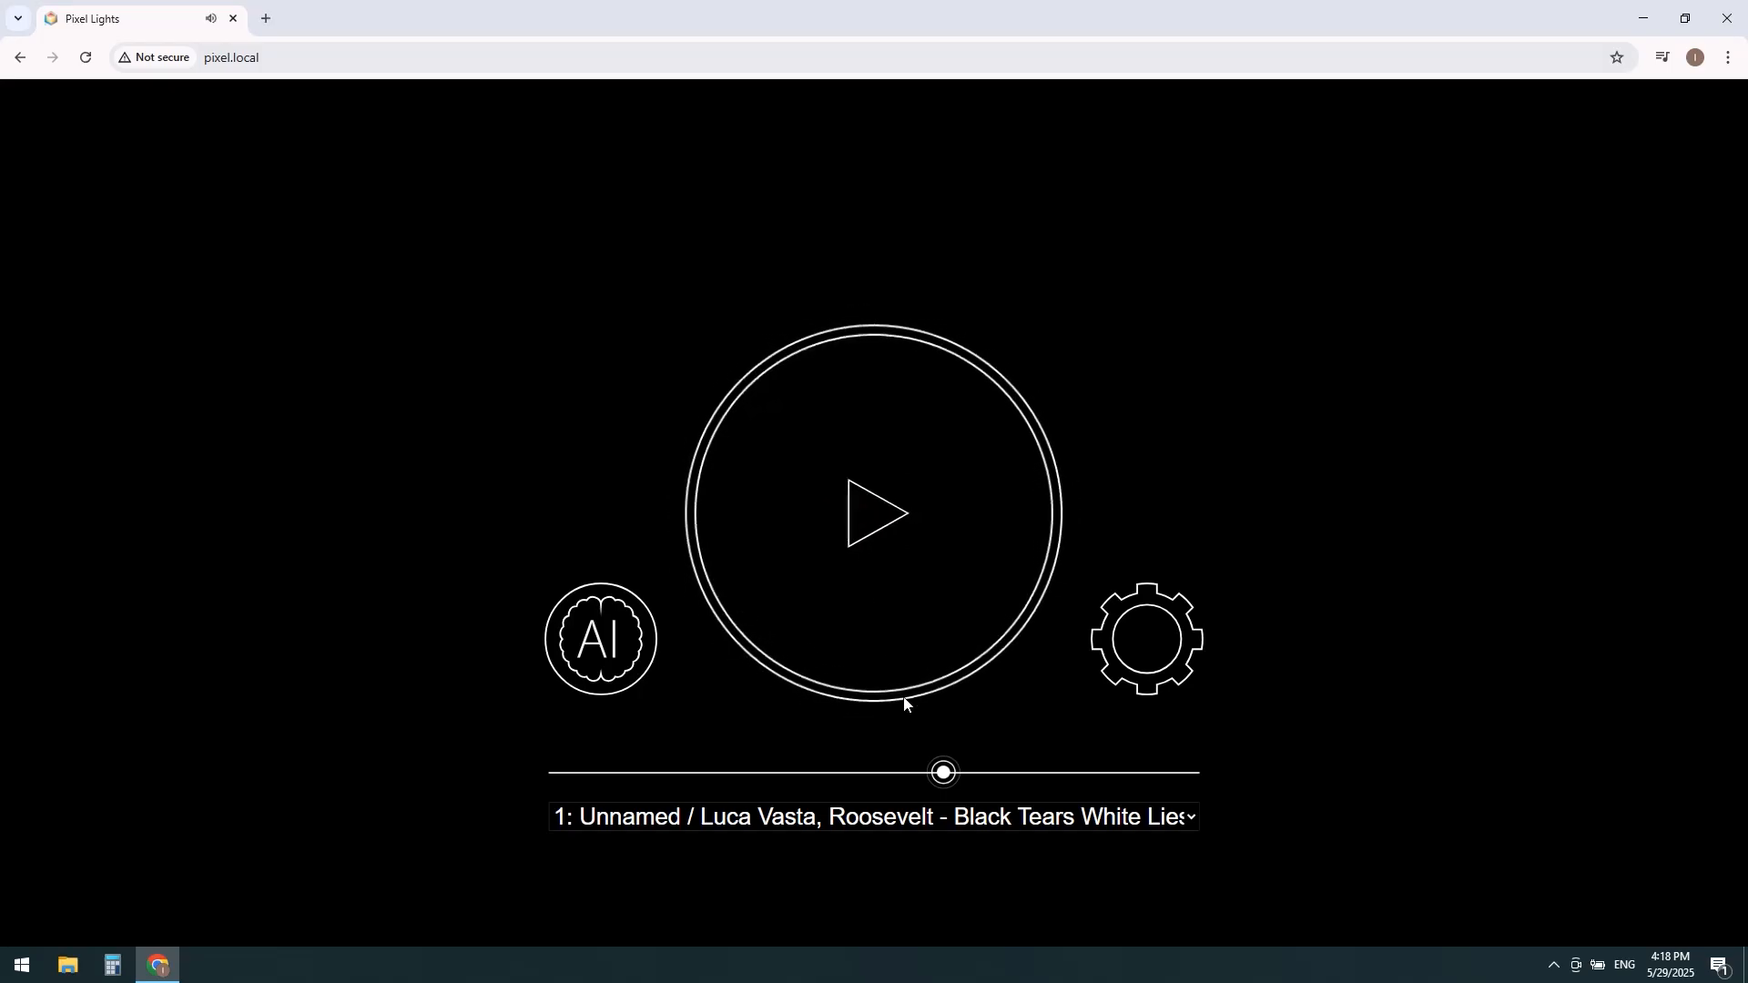
Step: Rewind the track to near its start and play it briefly before pausing
{"action": "left_click_drag", "start_coordinate": [941, 773], "coordinate": [567, 781]}
{"action": "left_click", "coordinate": [876, 518]}
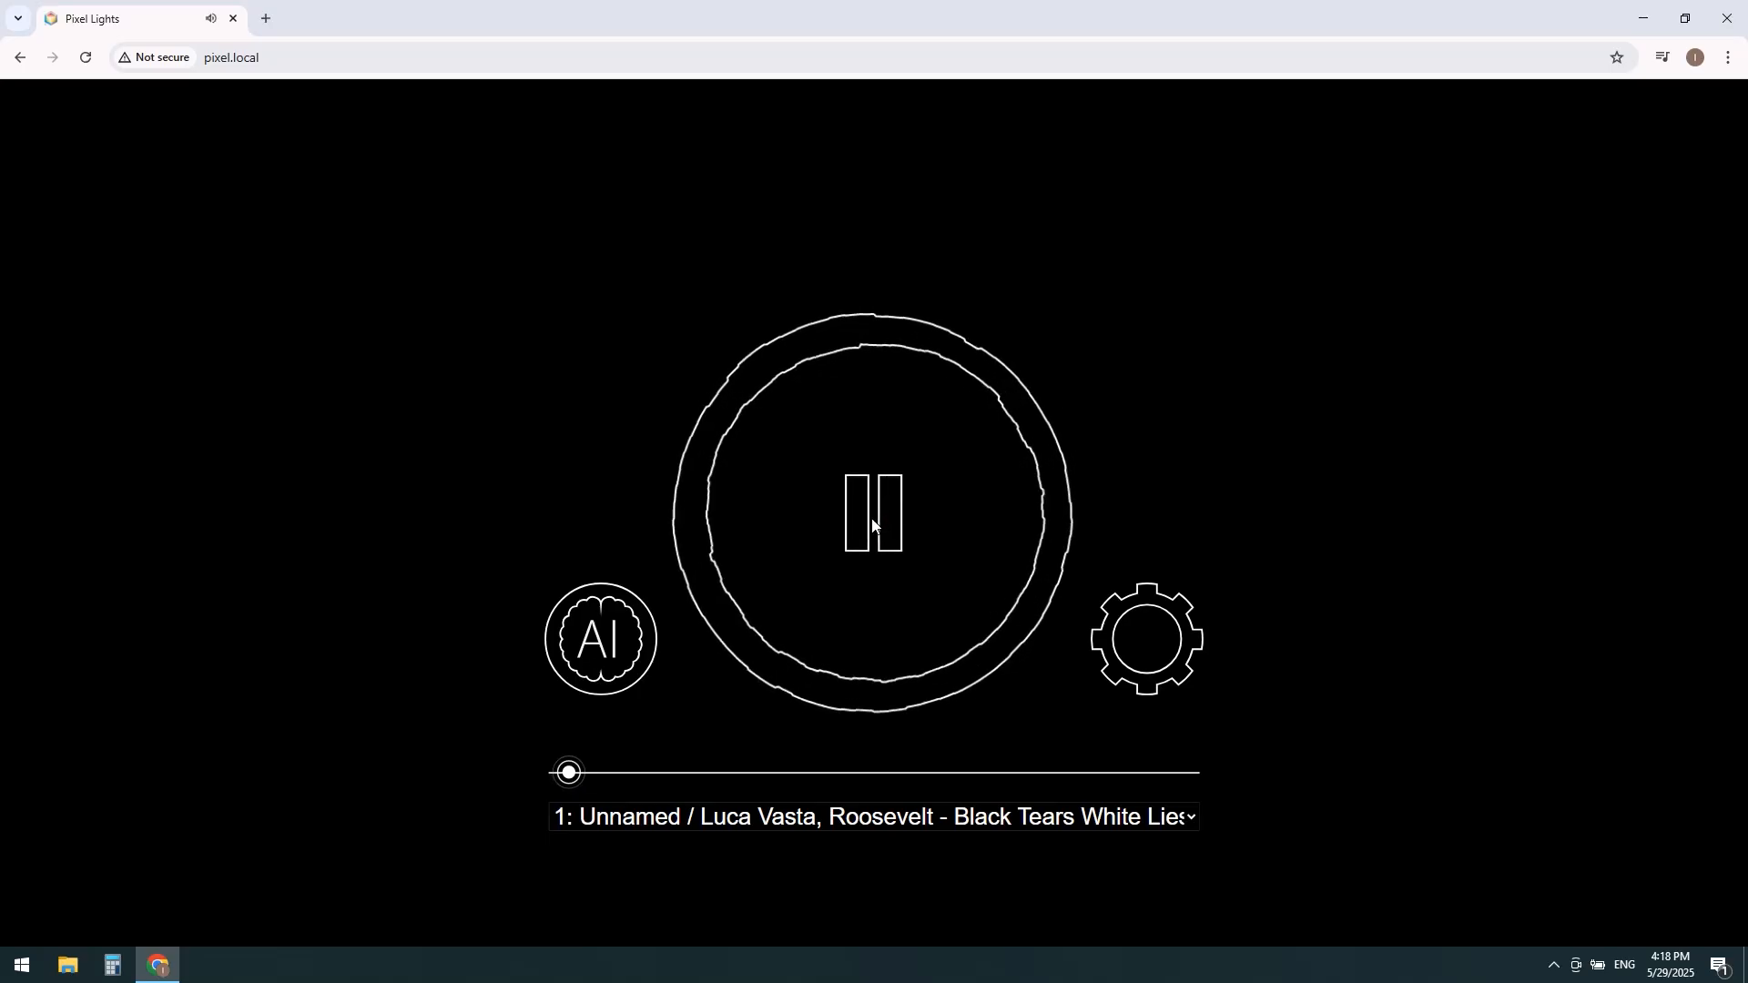
{"action": "left_click", "coordinate": [872, 521]}
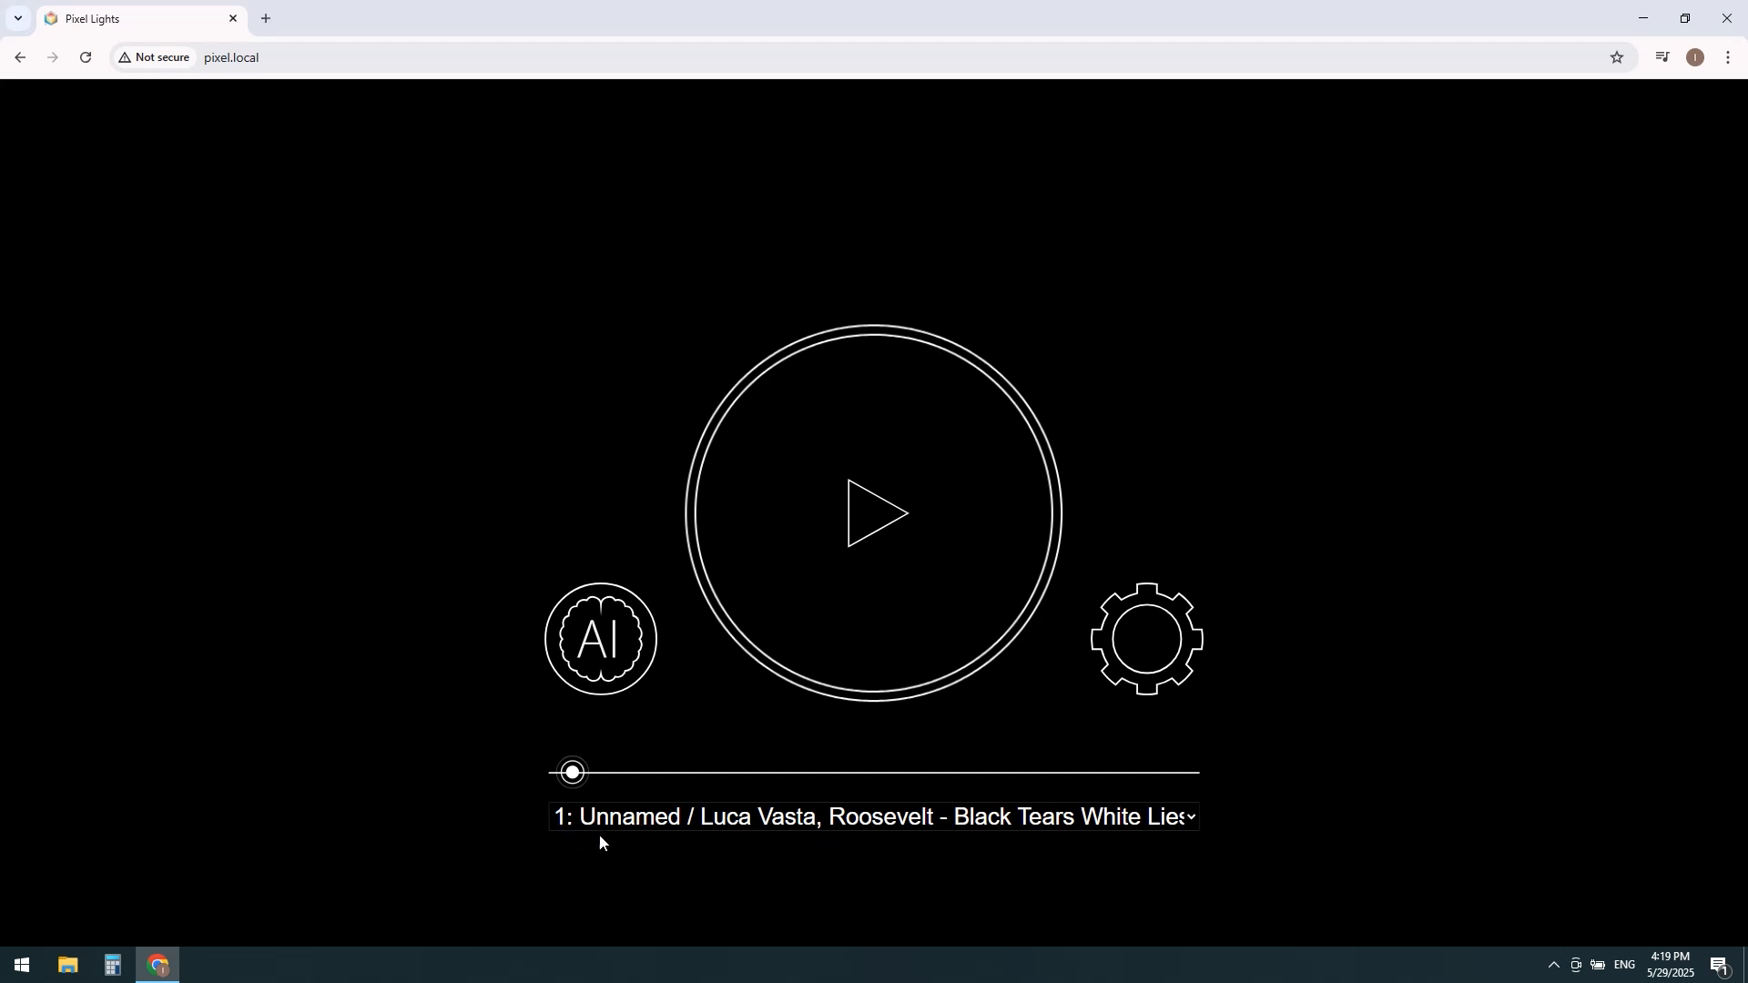
Step: Review the list of program slots below the playback timeline
{"action": "left_click", "coordinate": [793, 822]}
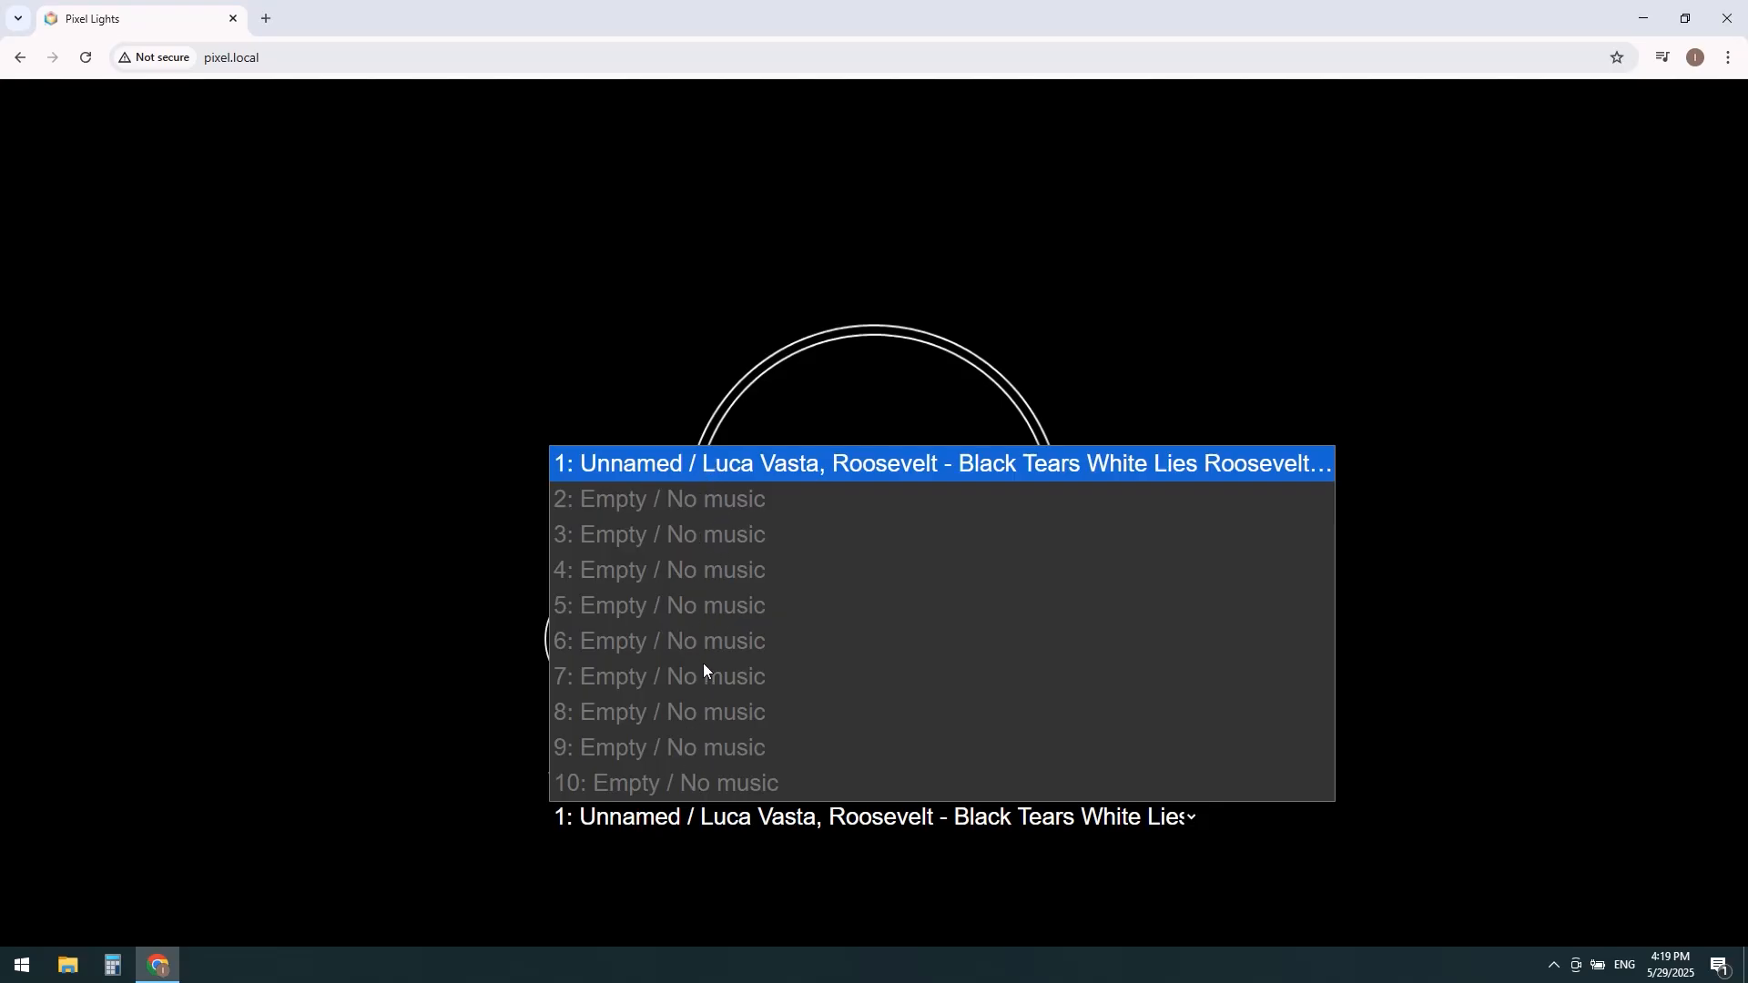
{"action": "left_click", "coordinate": [738, 824]}
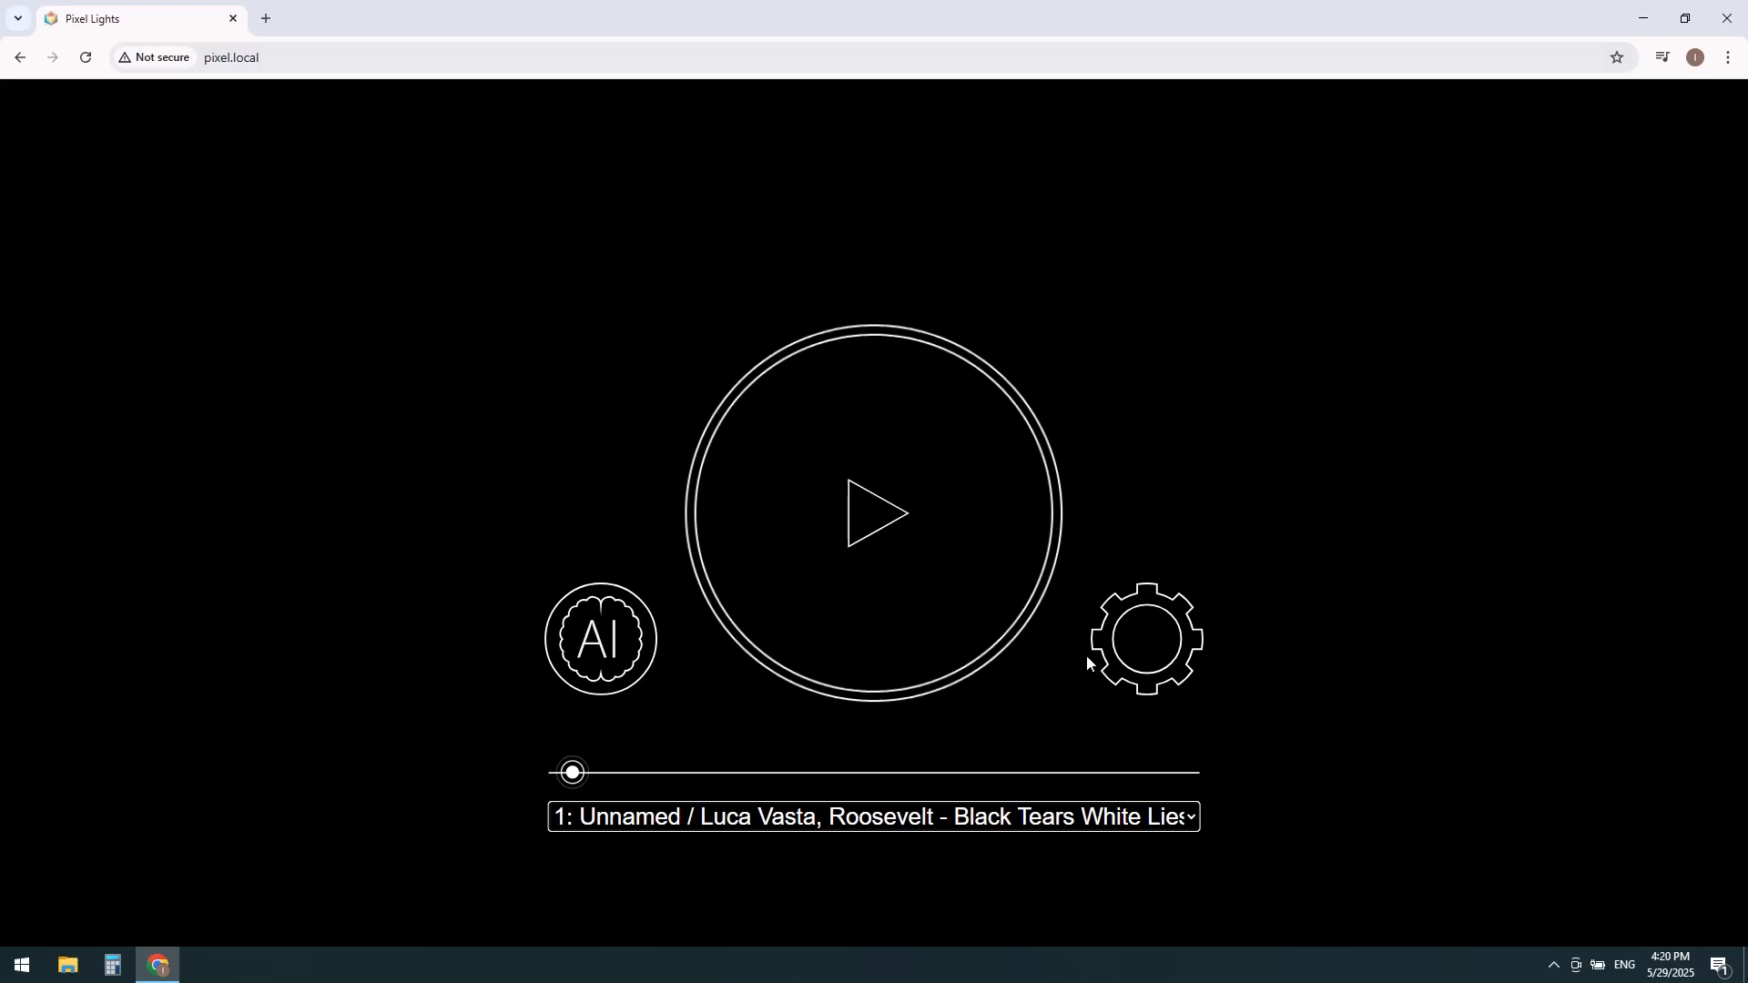
Step: Open Smart Mode and load Kasbo - Hemma.mp3 as the program's music
{"action": "left_click", "coordinate": [607, 669]}
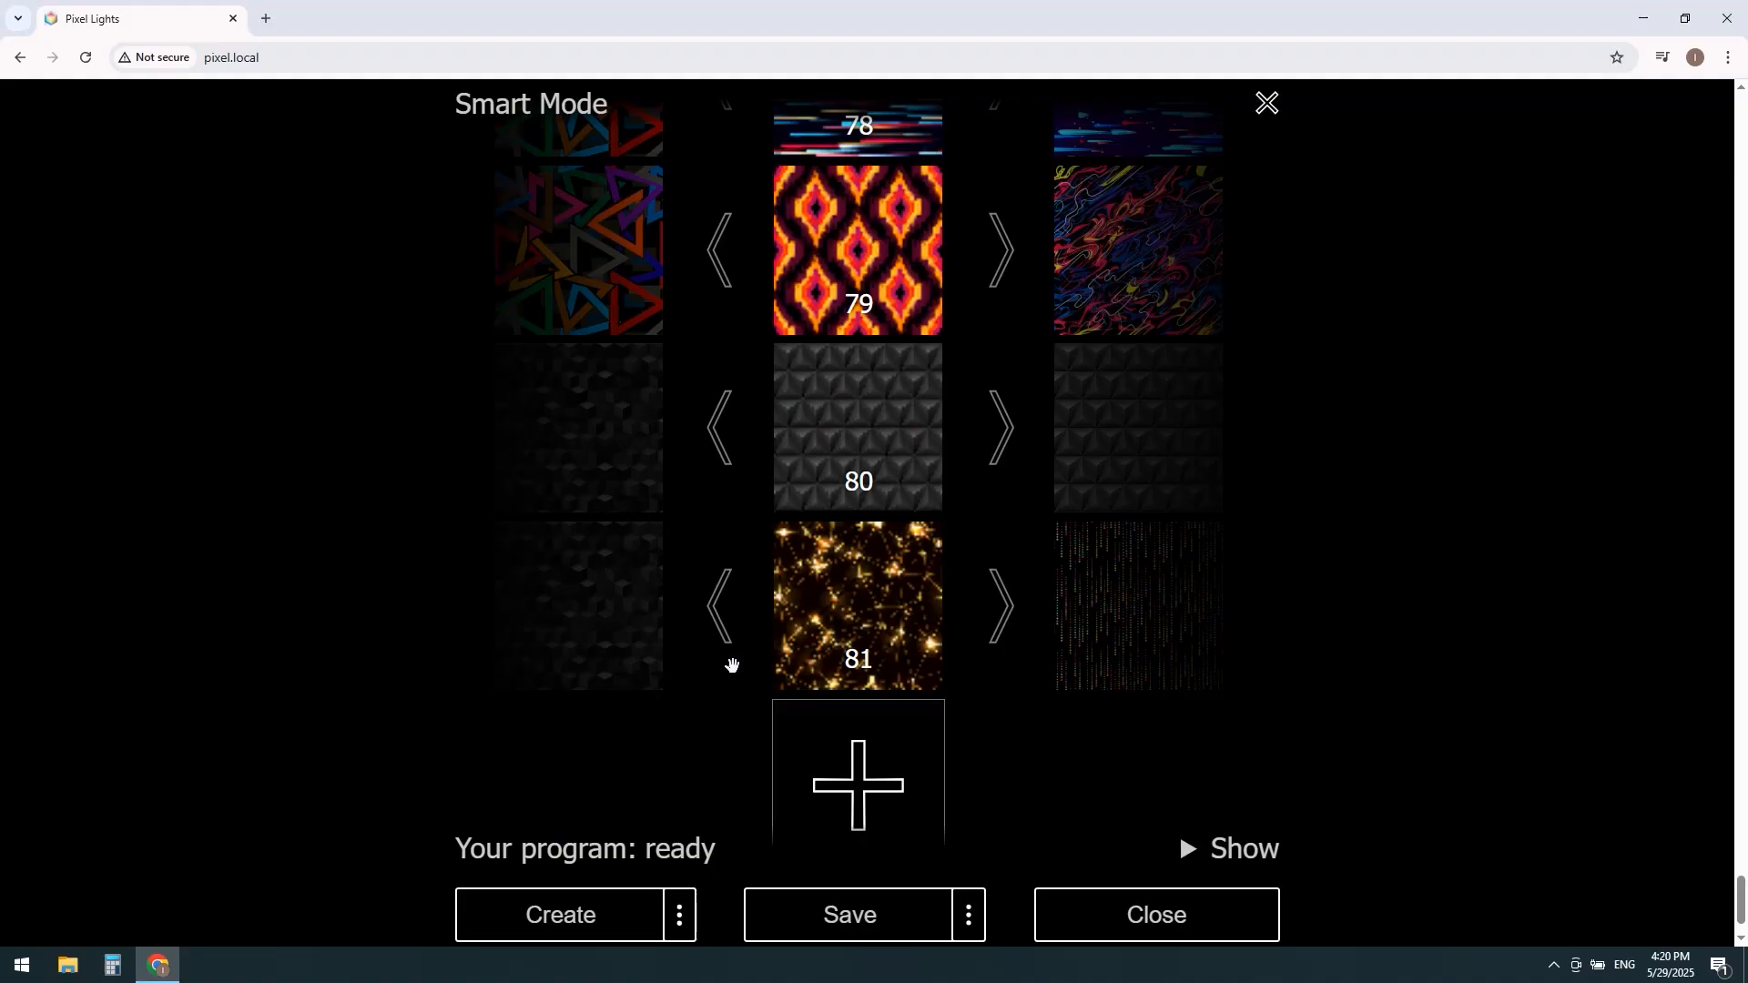
{"action": "scroll", "coordinate": [1038, 628], "scroll_direction": "up", "scroll_amount": 10}
{"action": "scroll", "coordinate": [1039, 628], "scroll_direction": "up", "scroll_amount": 20}
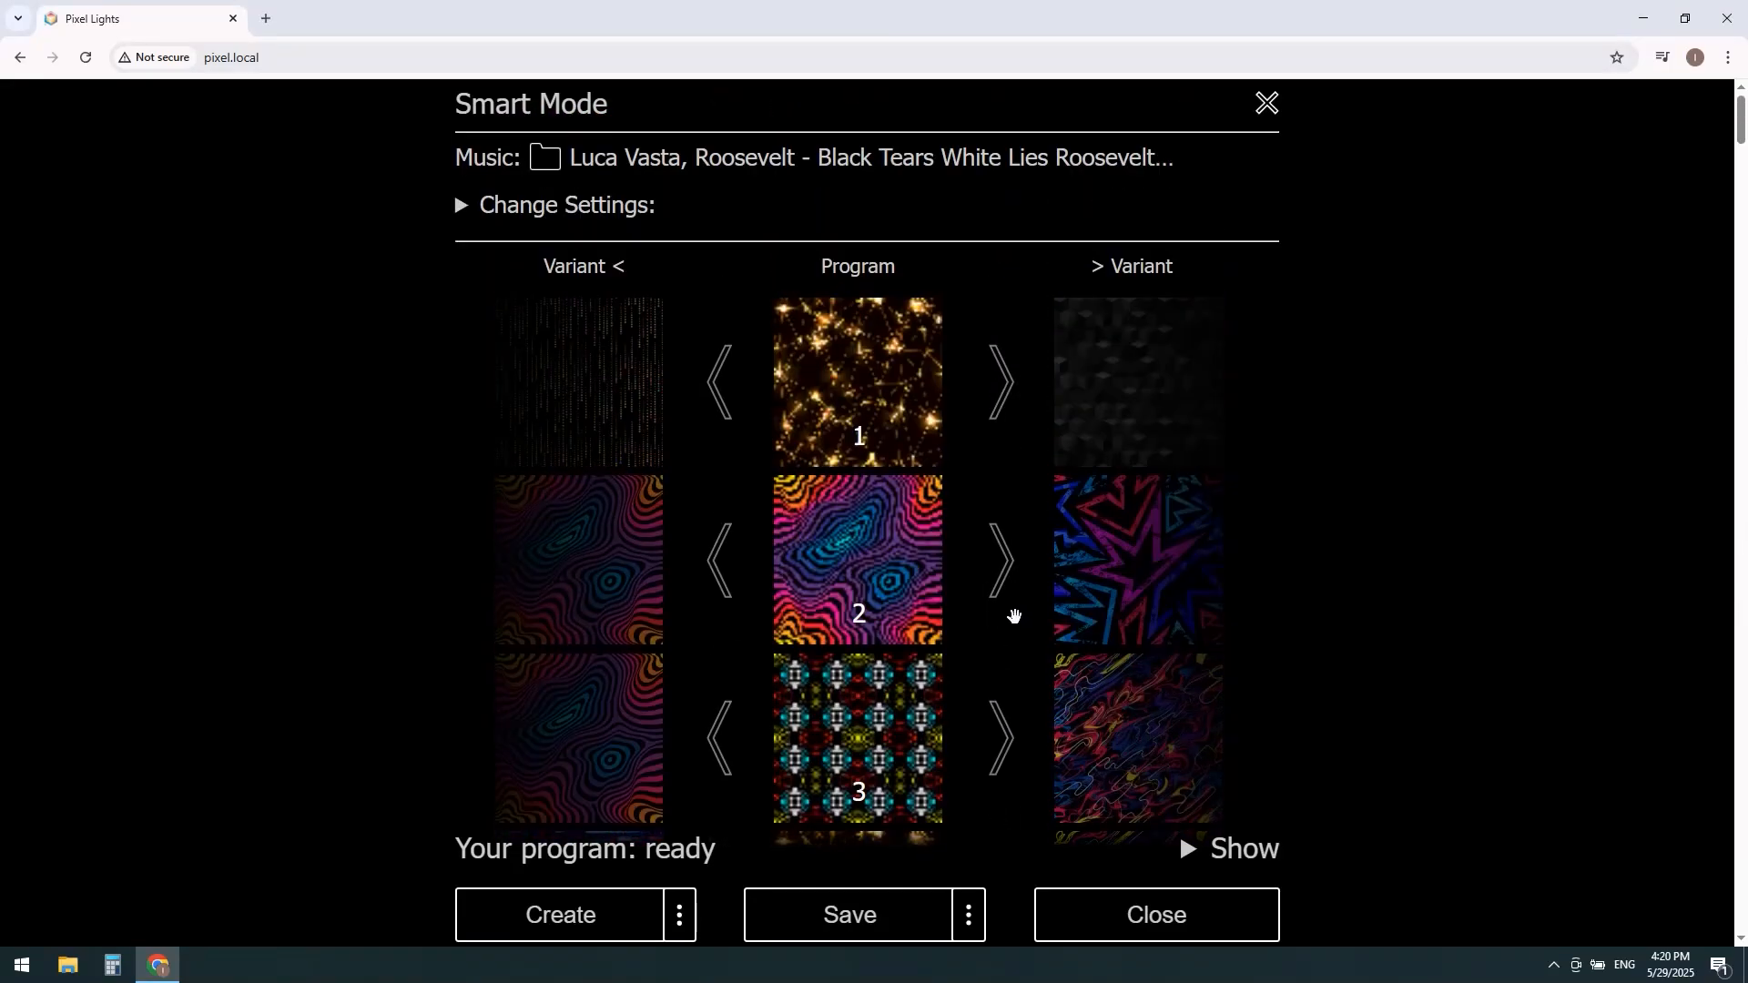
{"action": "left_click", "coordinate": [551, 161]}
{"action": "left_click", "coordinate": [244, 127]}
{"action": "left_click", "coordinate": [718, 461]}
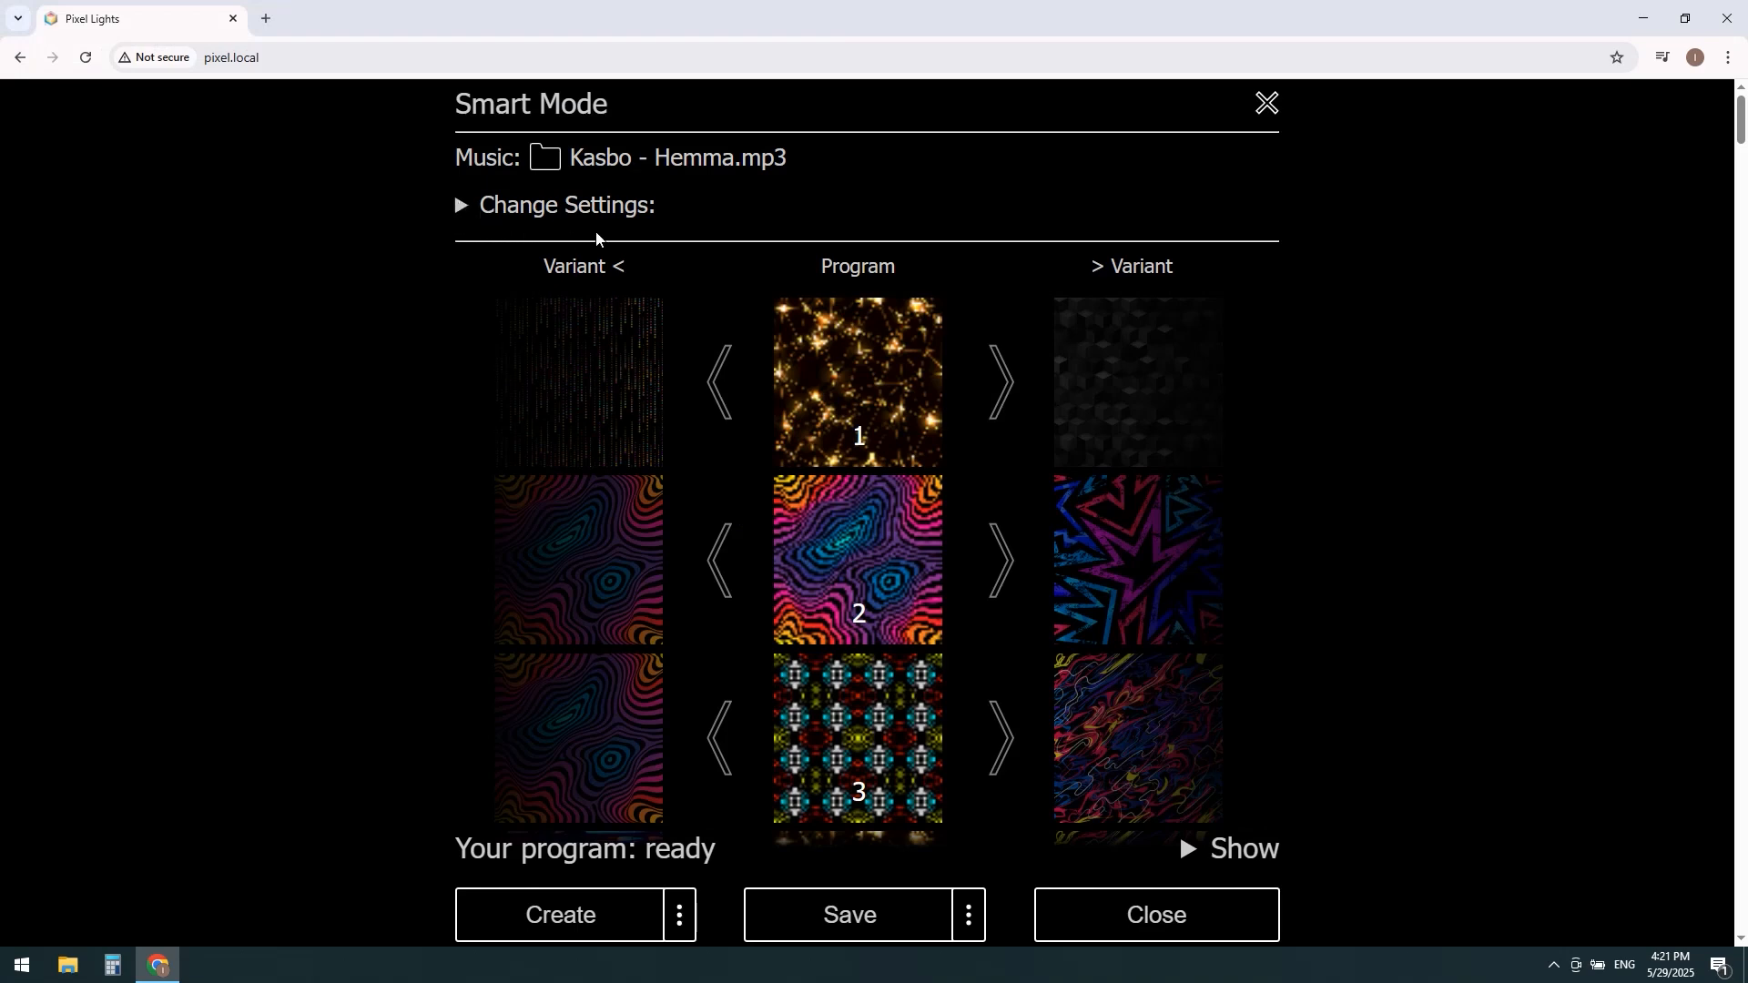
Step: In the program settings, choose slot 2 and name the program "My program"
{"action": "left_click", "coordinate": [460, 208]}
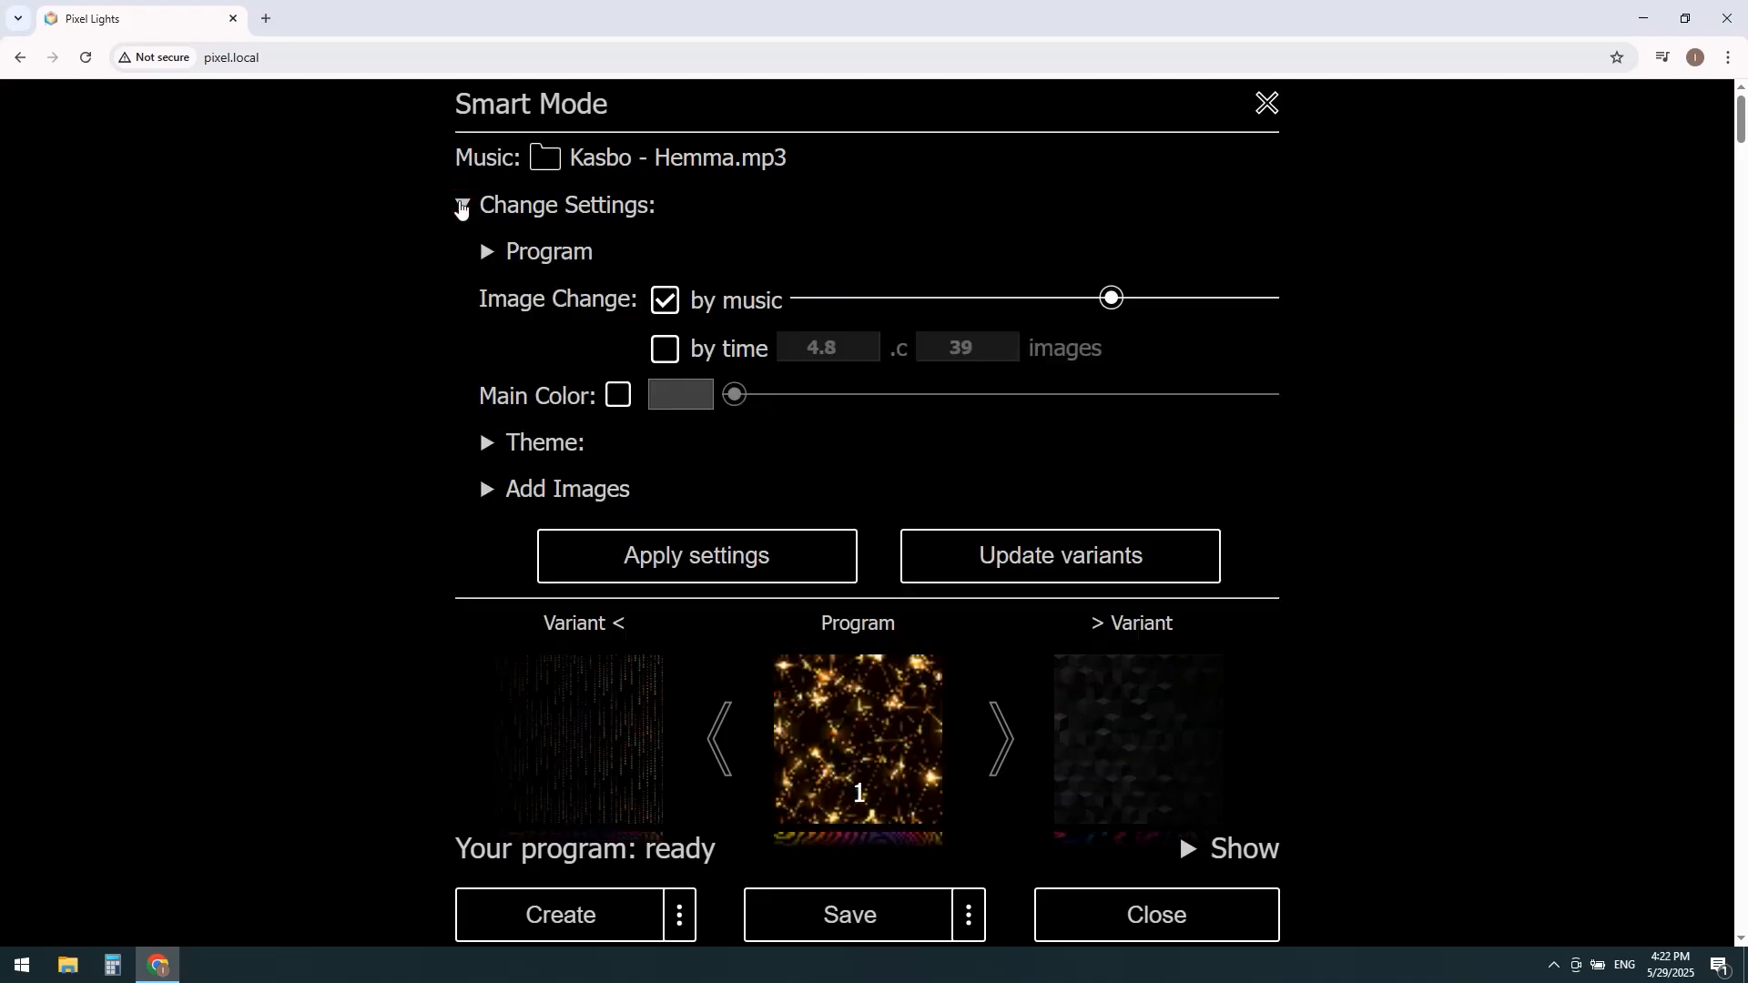
{"action": "left_click", "coordinate": [482, 256]}
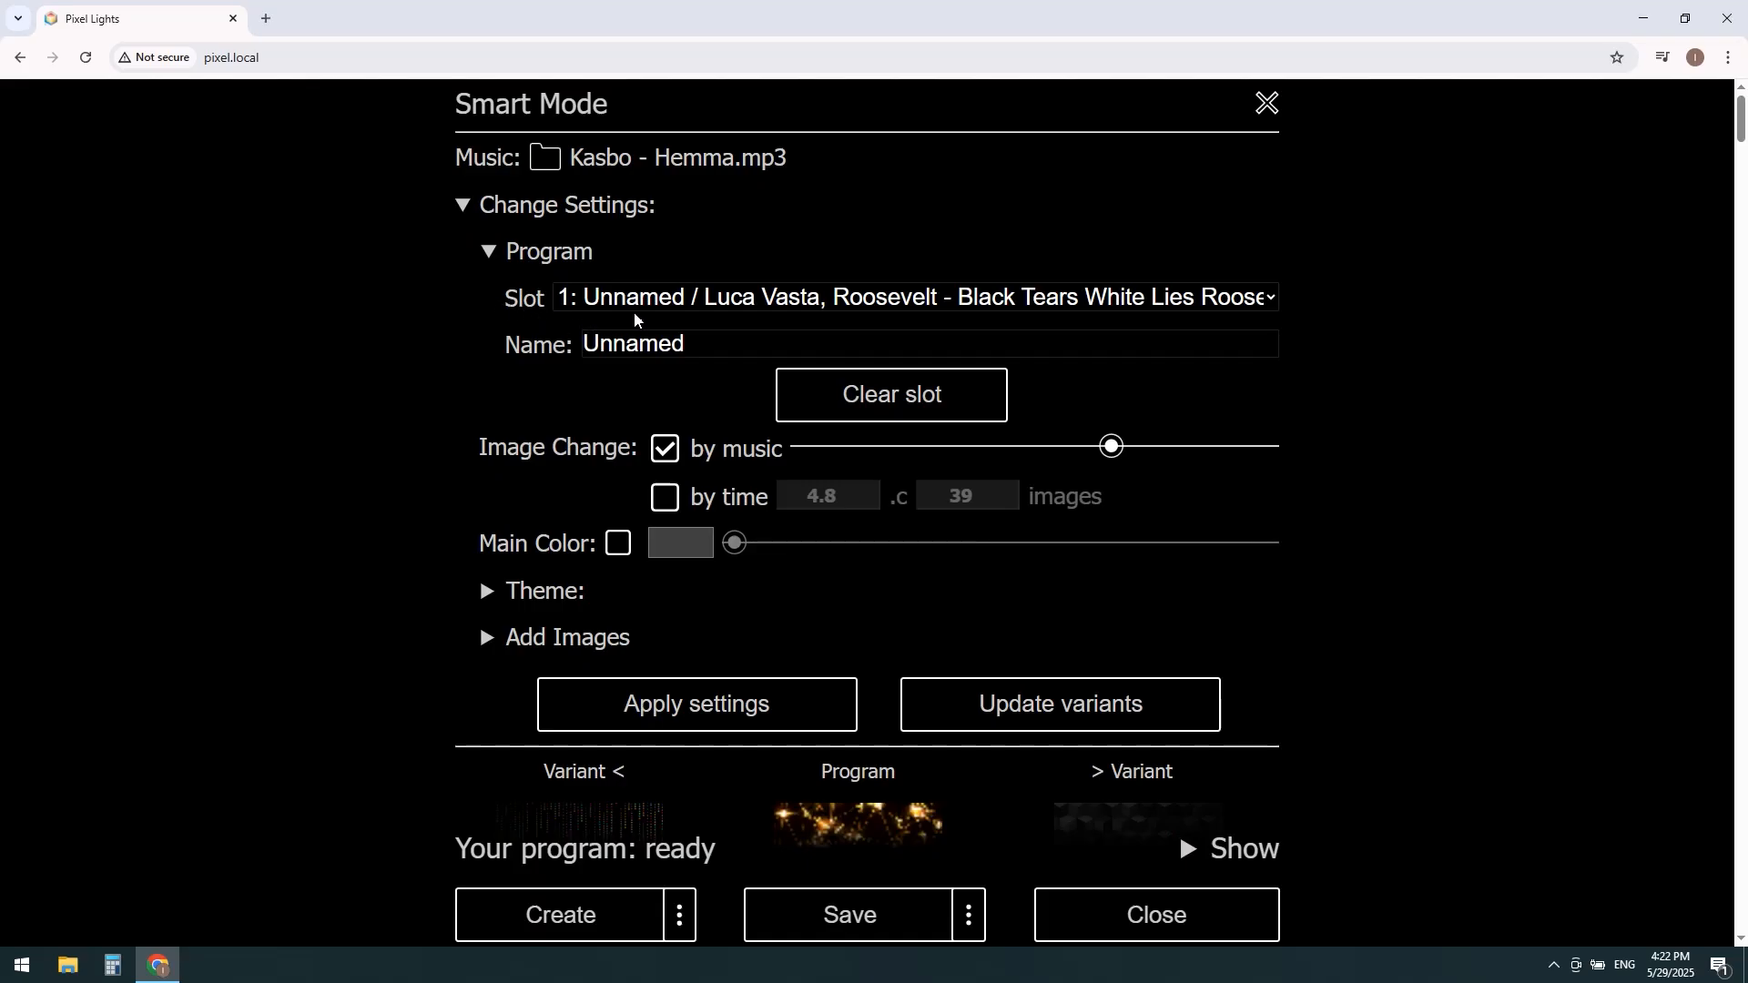
{"action": "left_click", "coordinate": [585, 306]}
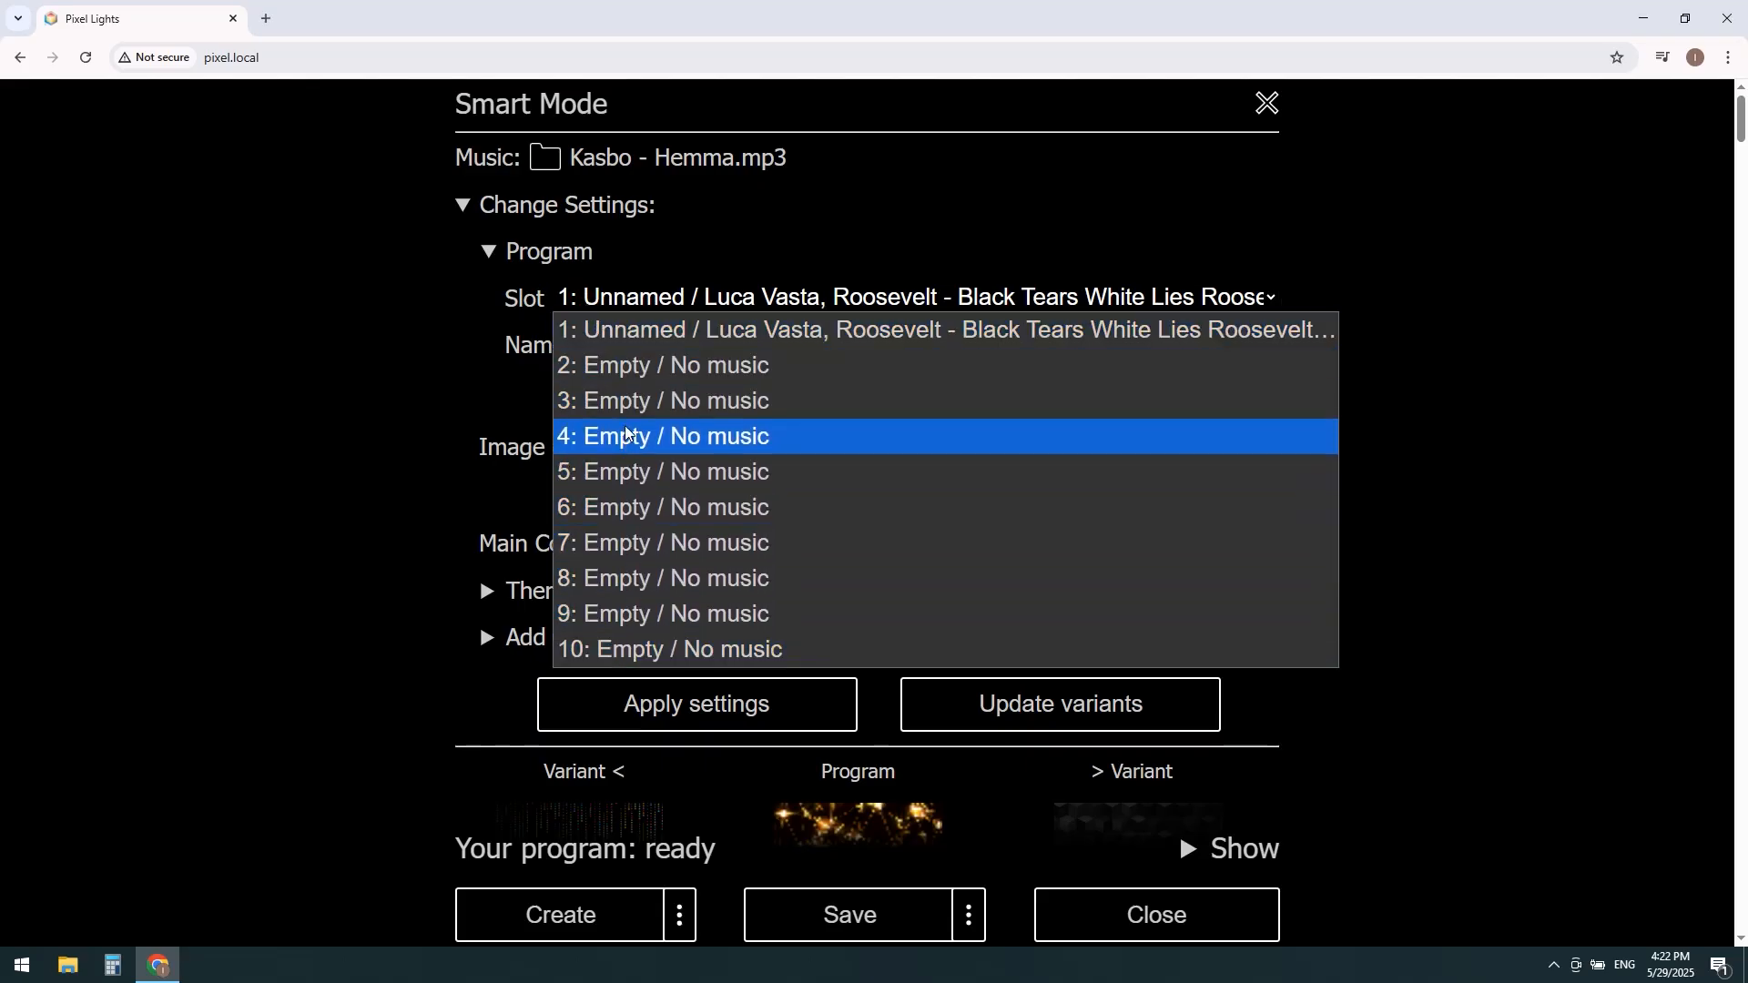
{"action": "left_click", "coordinate": [664, 373]}
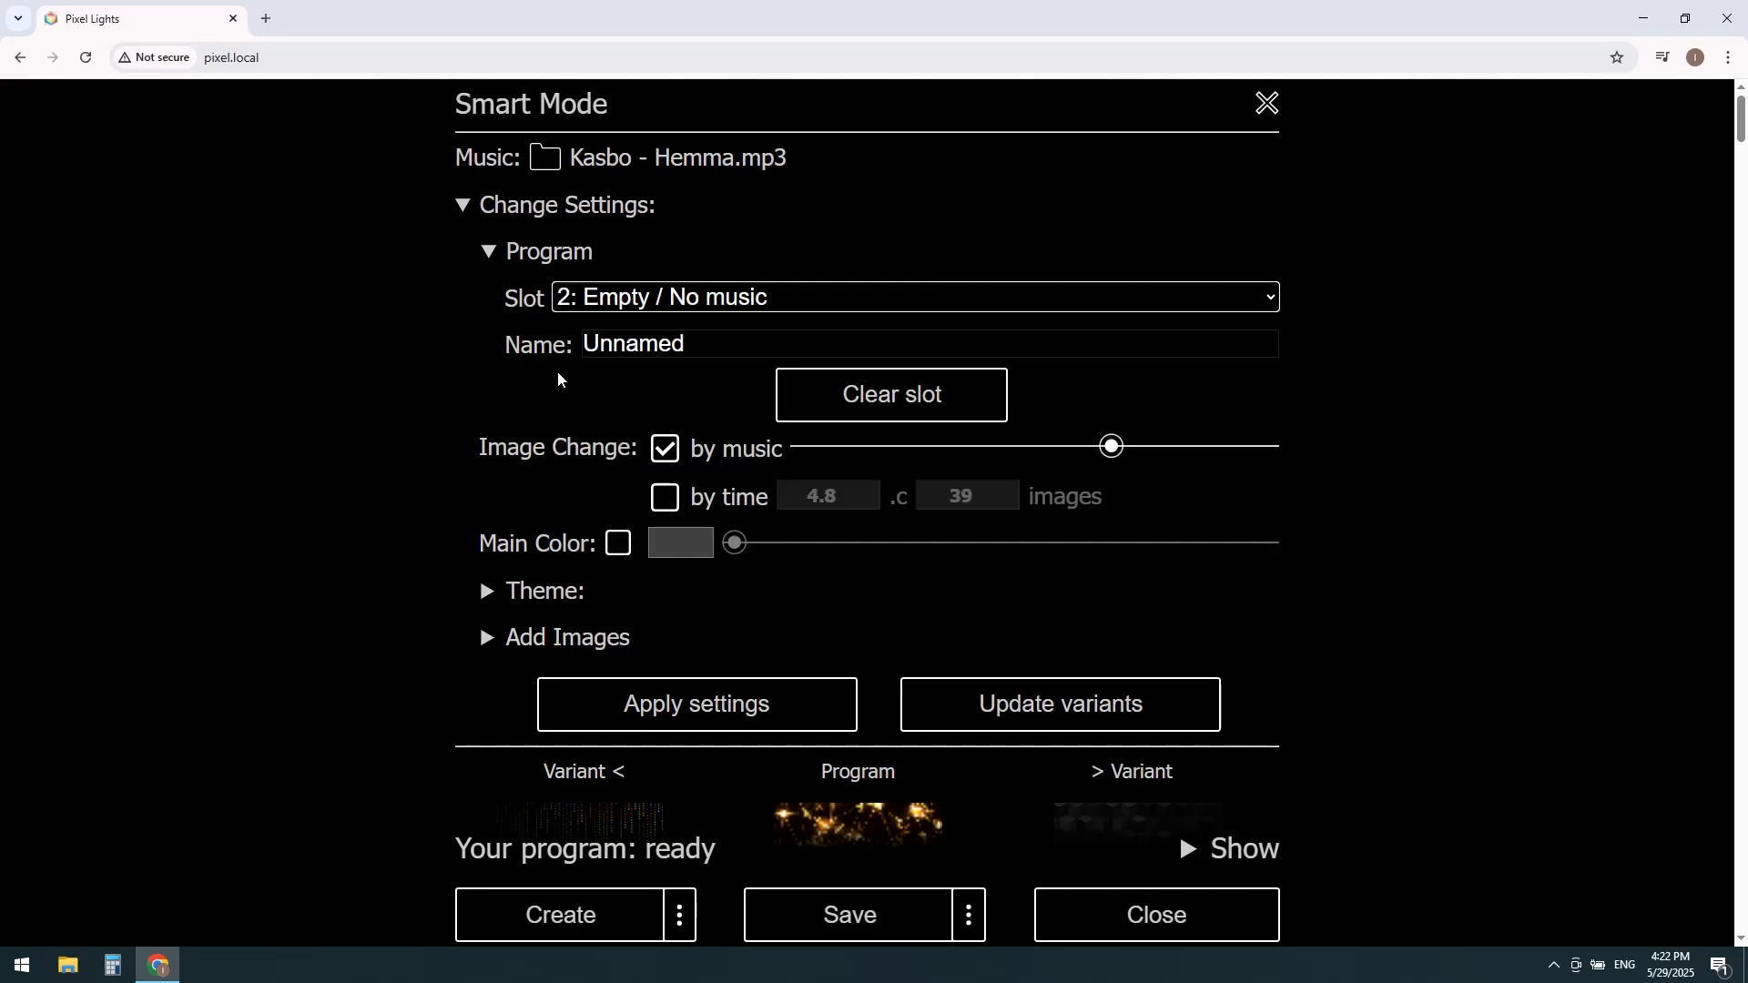
{"action": "left_click_drag", "start_coordinate": [682, 342], "coordinate": [569, 342]}
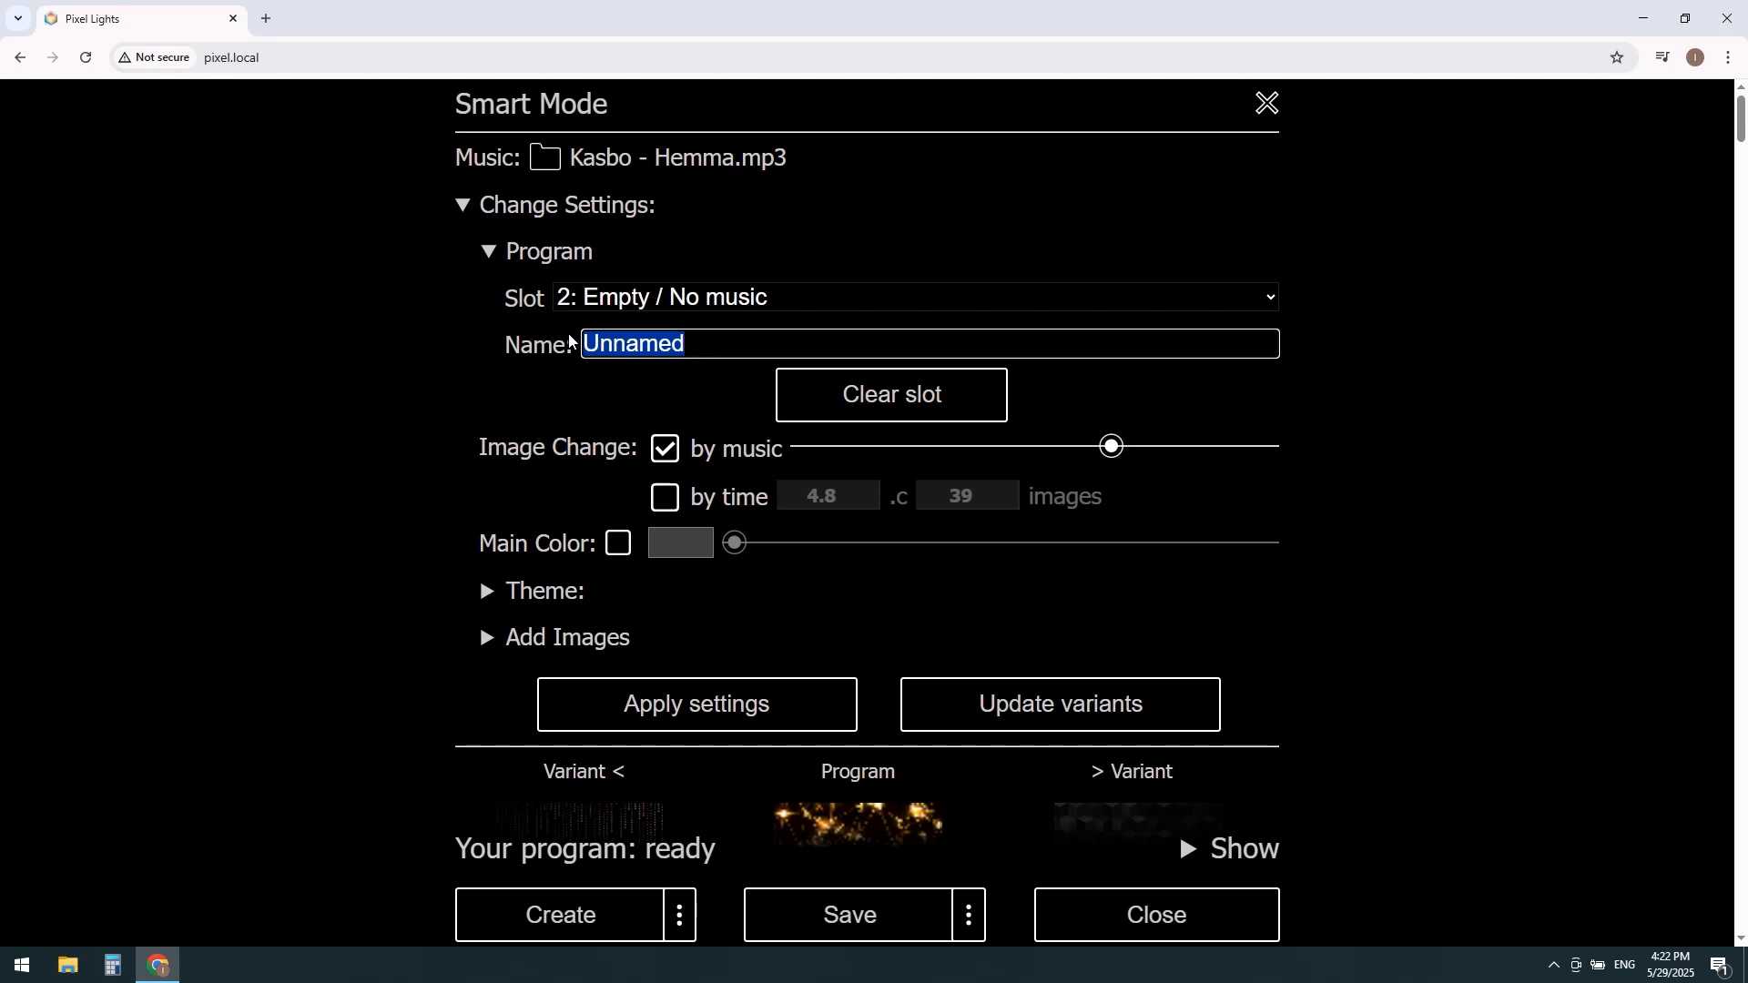
{"action": "type", "text": "My"}
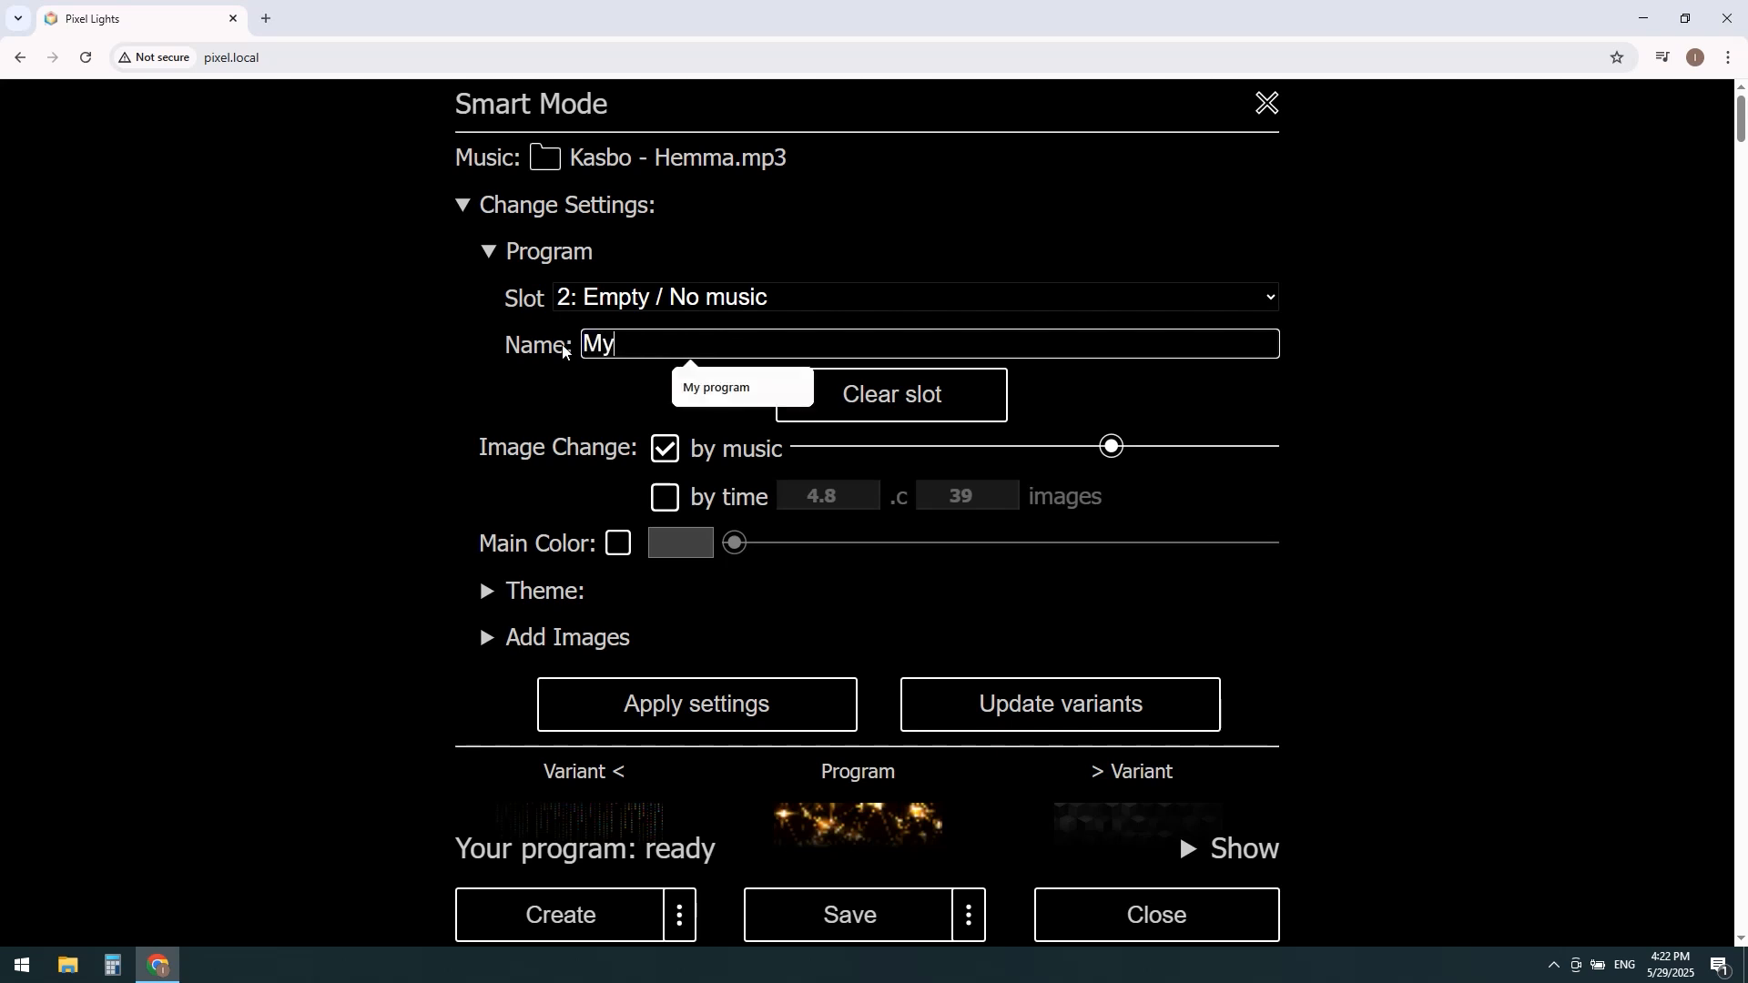
{"action": "type", "text": " program"}
{"action": "left_click", "coordinate": [888, 405]}
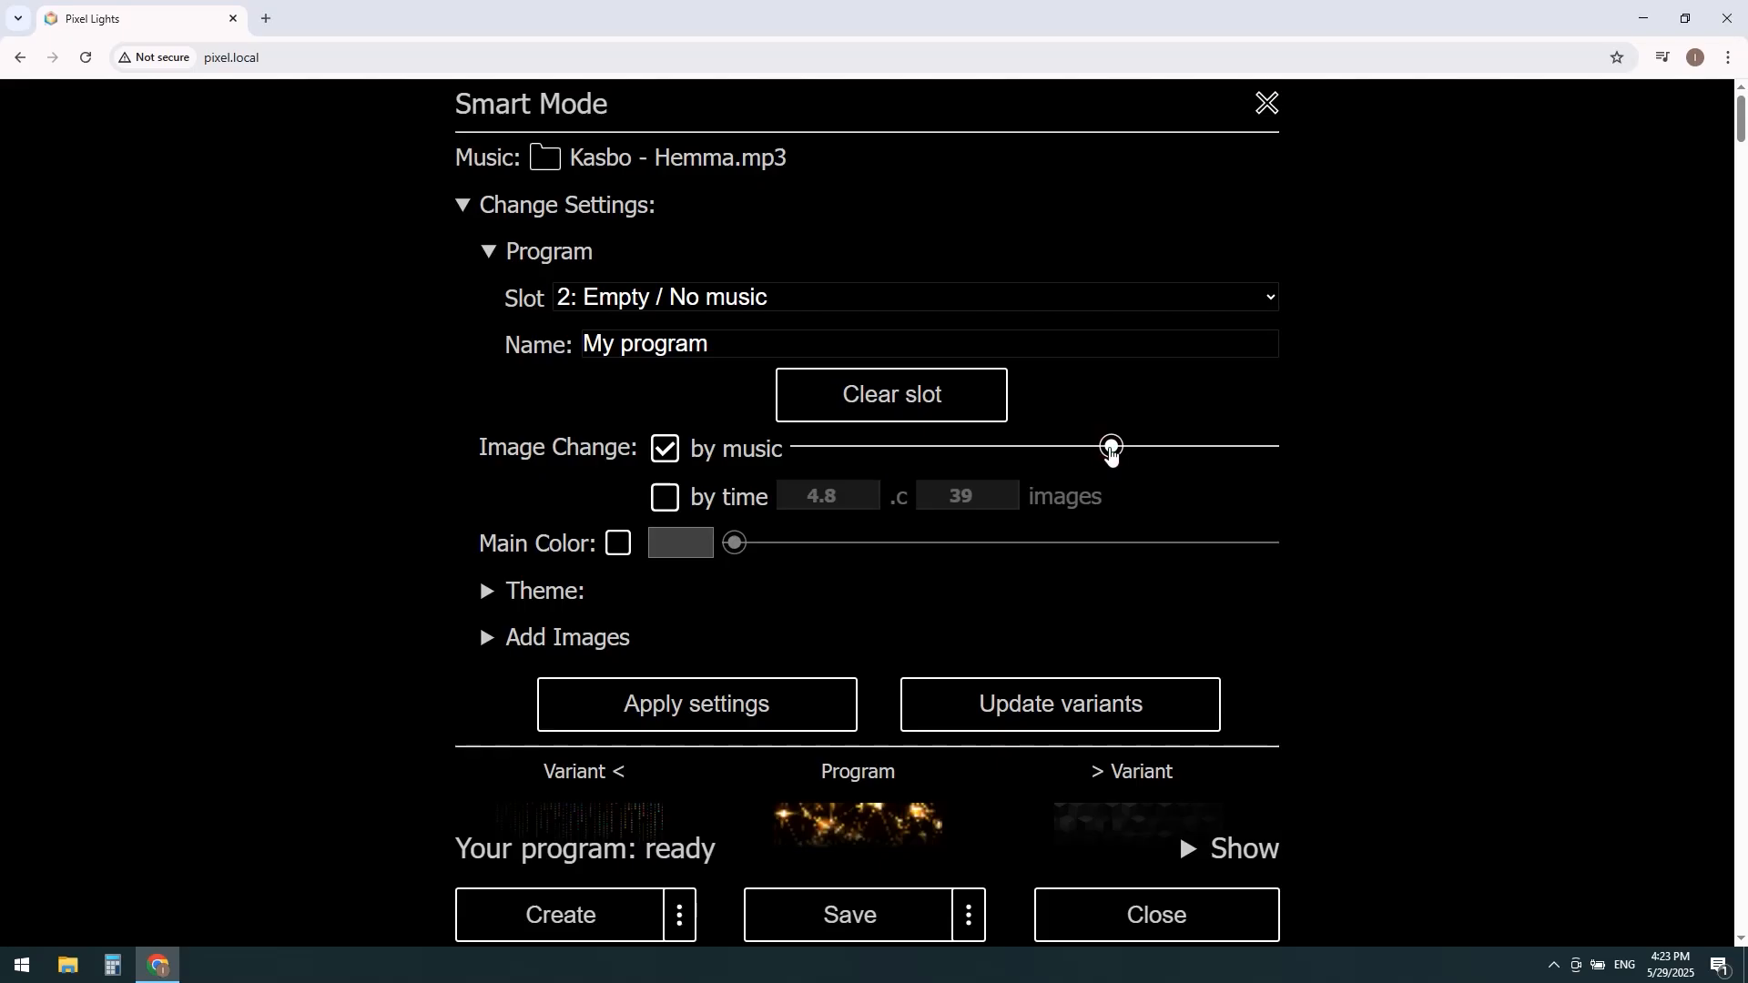
Step: Try other music-based image change rates and the by-time mode, returning to changes by music with 39 images
{"action": "left_click_drag", "start_coordinate": [1104, 456], "coordinate": [1029, 460]}
{"action": "left_click_drag", "start_coordinate": [954, 453], "coordinate": [1245, 465]}
{"action": "left_click", "coordinate": [661, 503]}
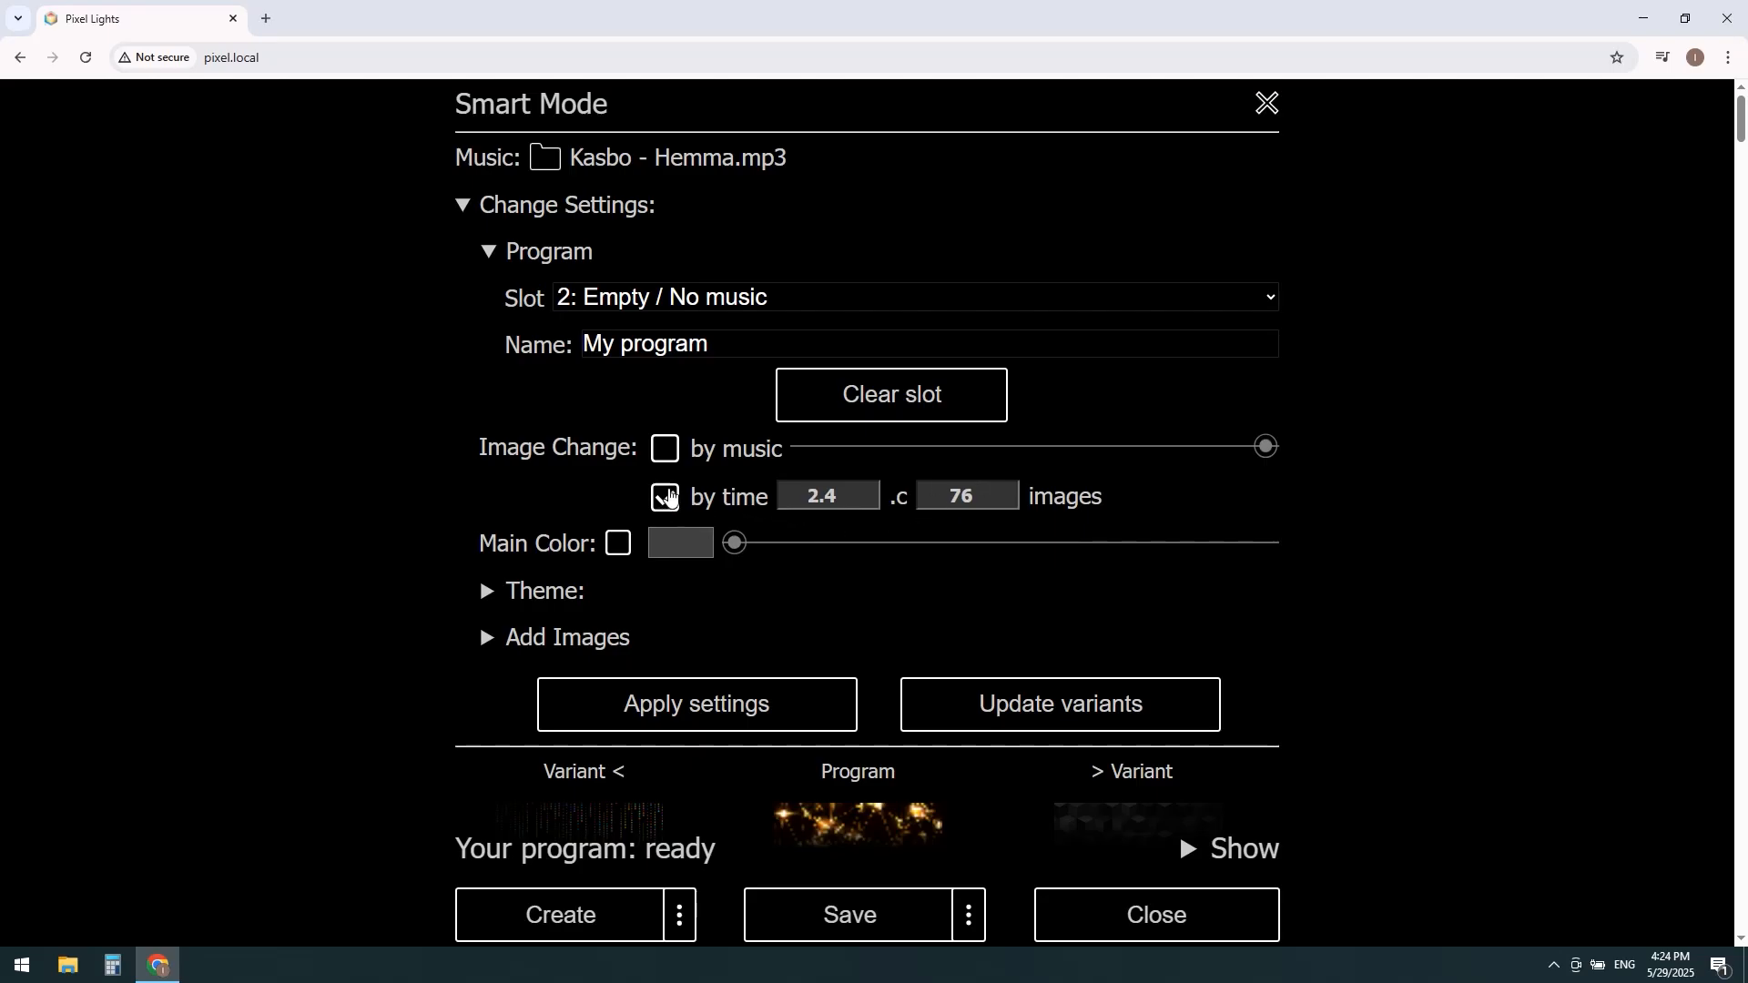
{"action": "left_click", "coordinate": [673, 448]}
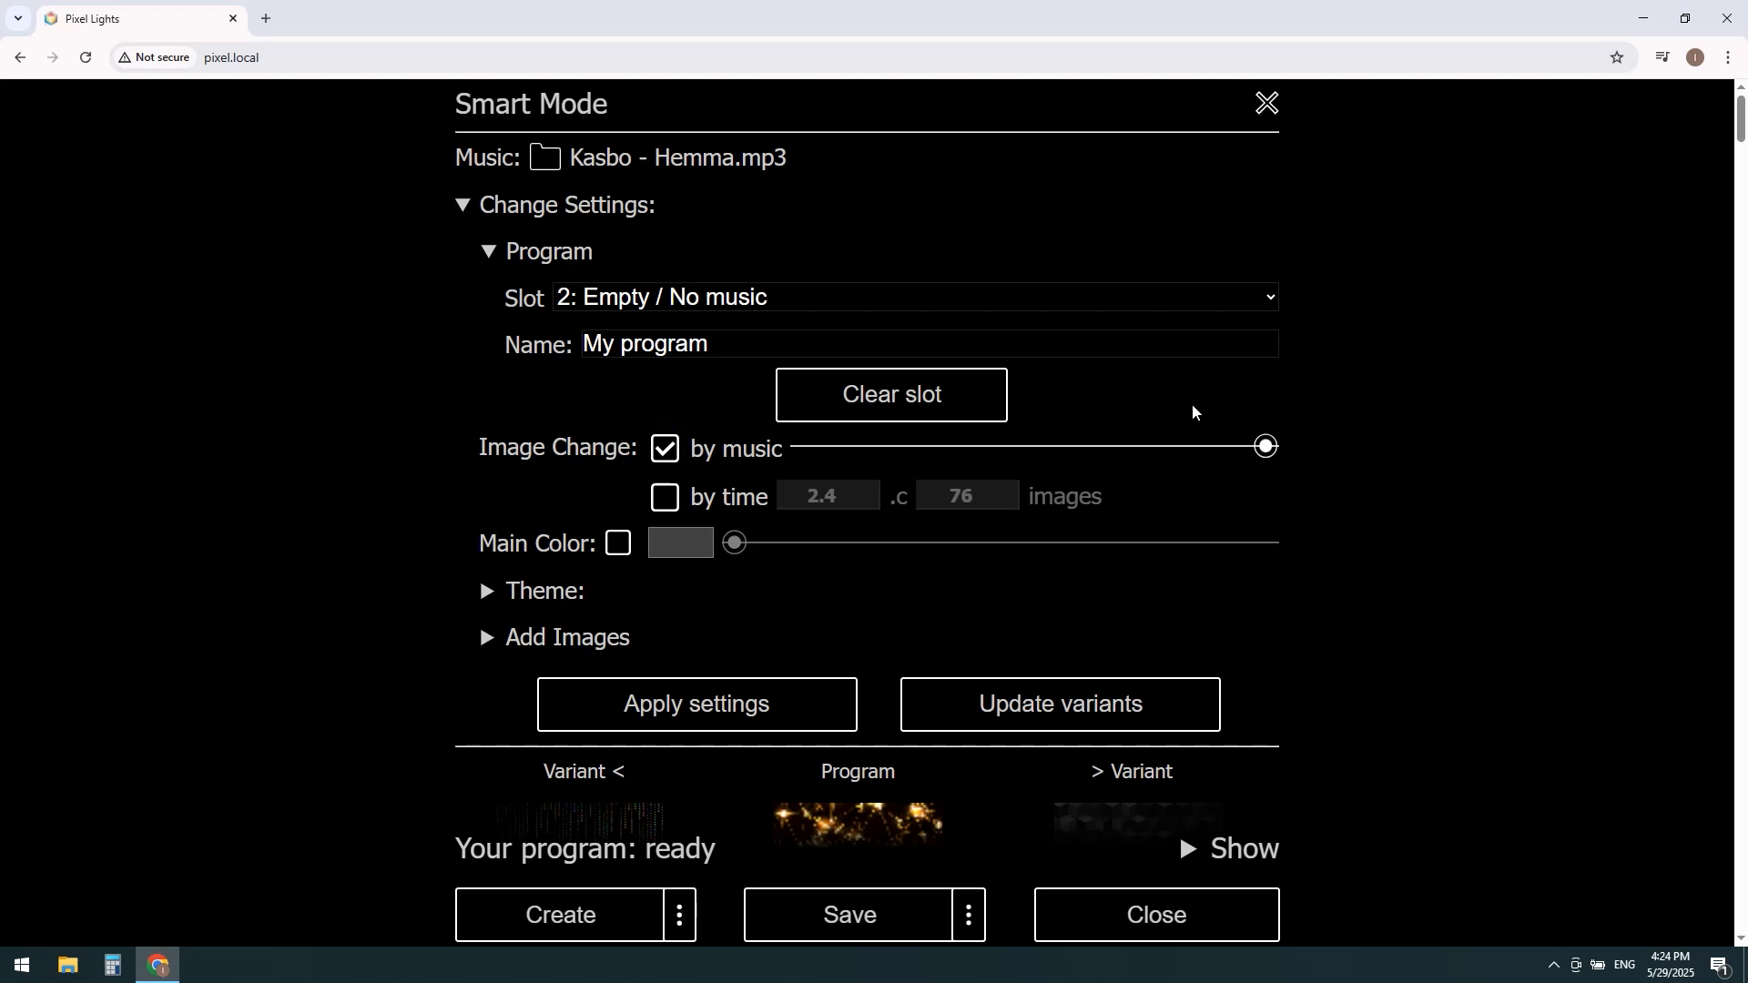
{"action": "left_click_drag", "start_coordinate": [1225, 446], "coordinate": [1132, 452]}
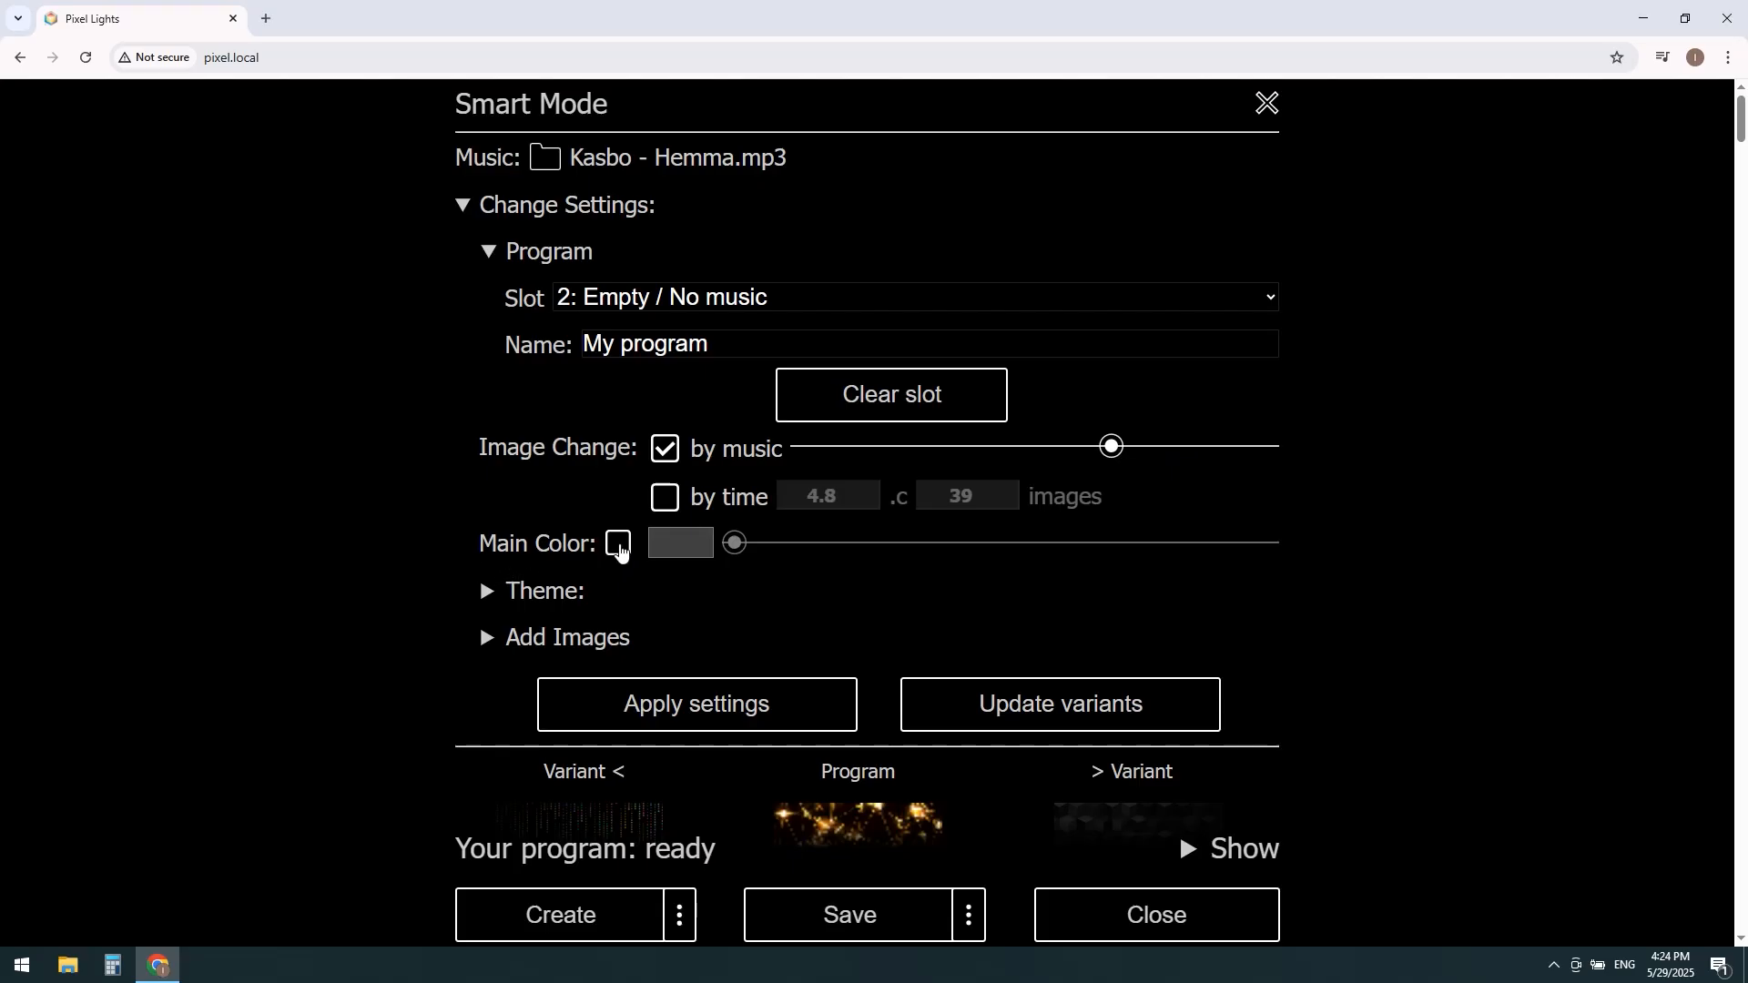
Step: Enable a blue main color and add the Stars, Fire, Flowers, Hearts and Neon themes to the program
{"action": "left_click", "coordinate": [619, 544]}
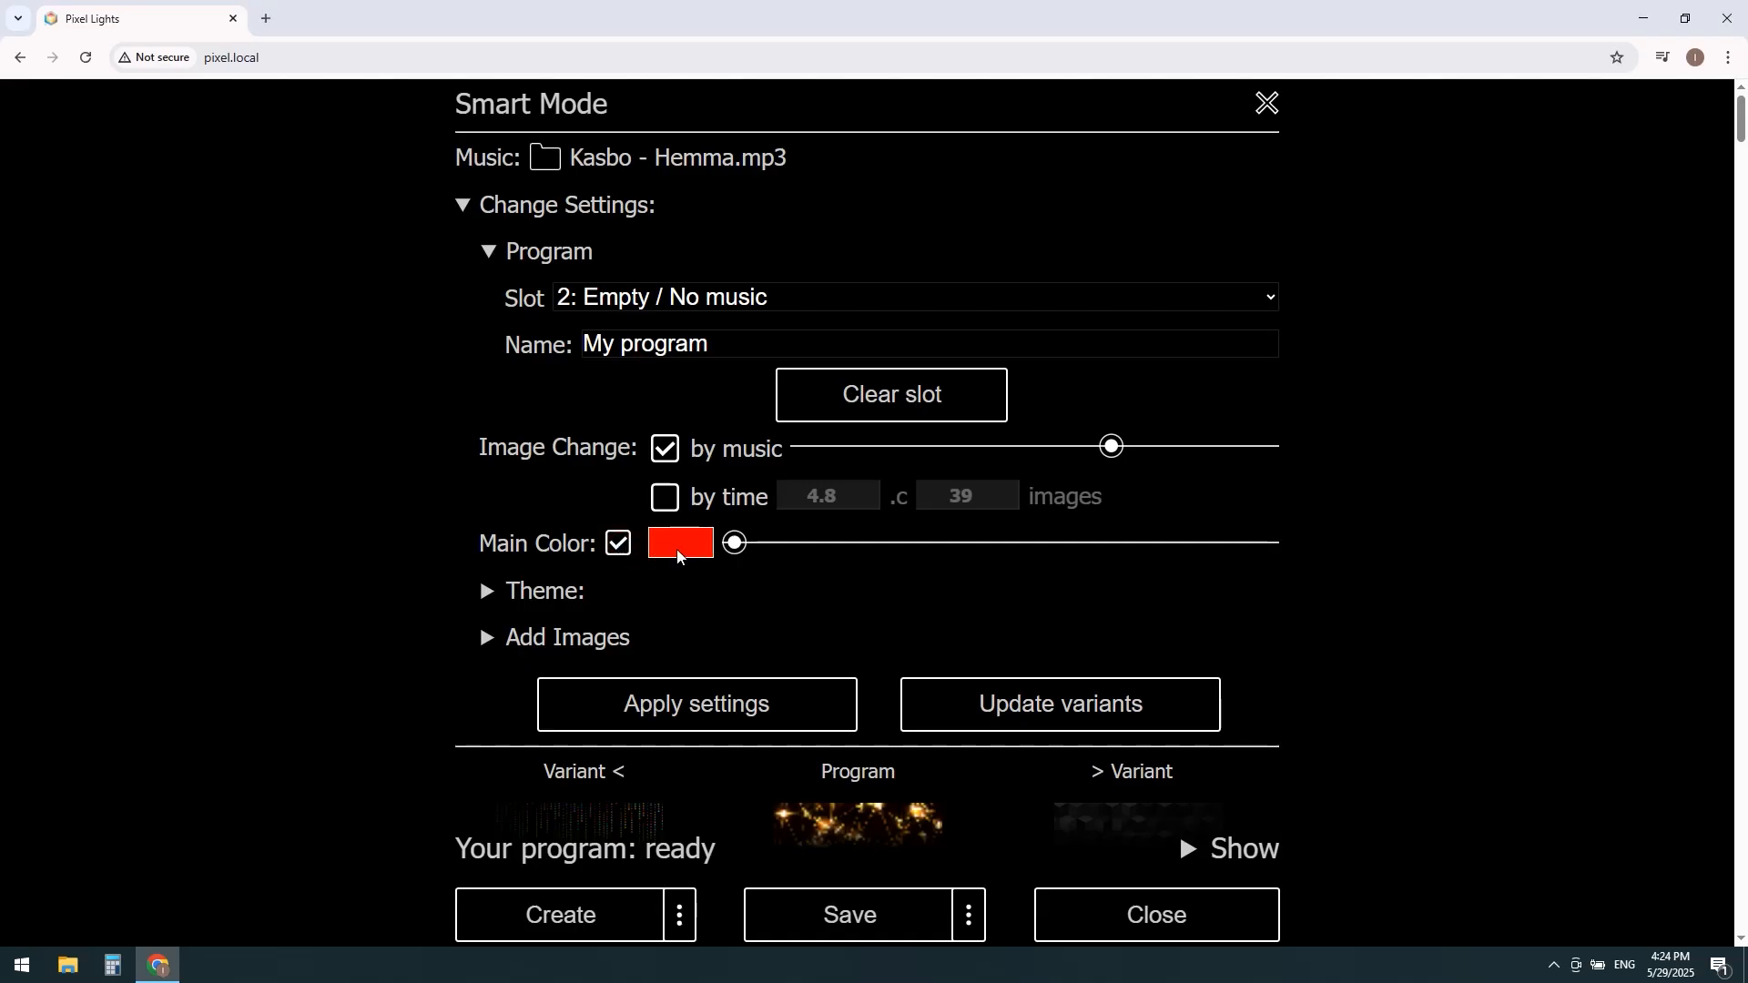
{"action": "left_click_drag", "start_coordinate": [736, 543], "coordinate": [1064, 545]}
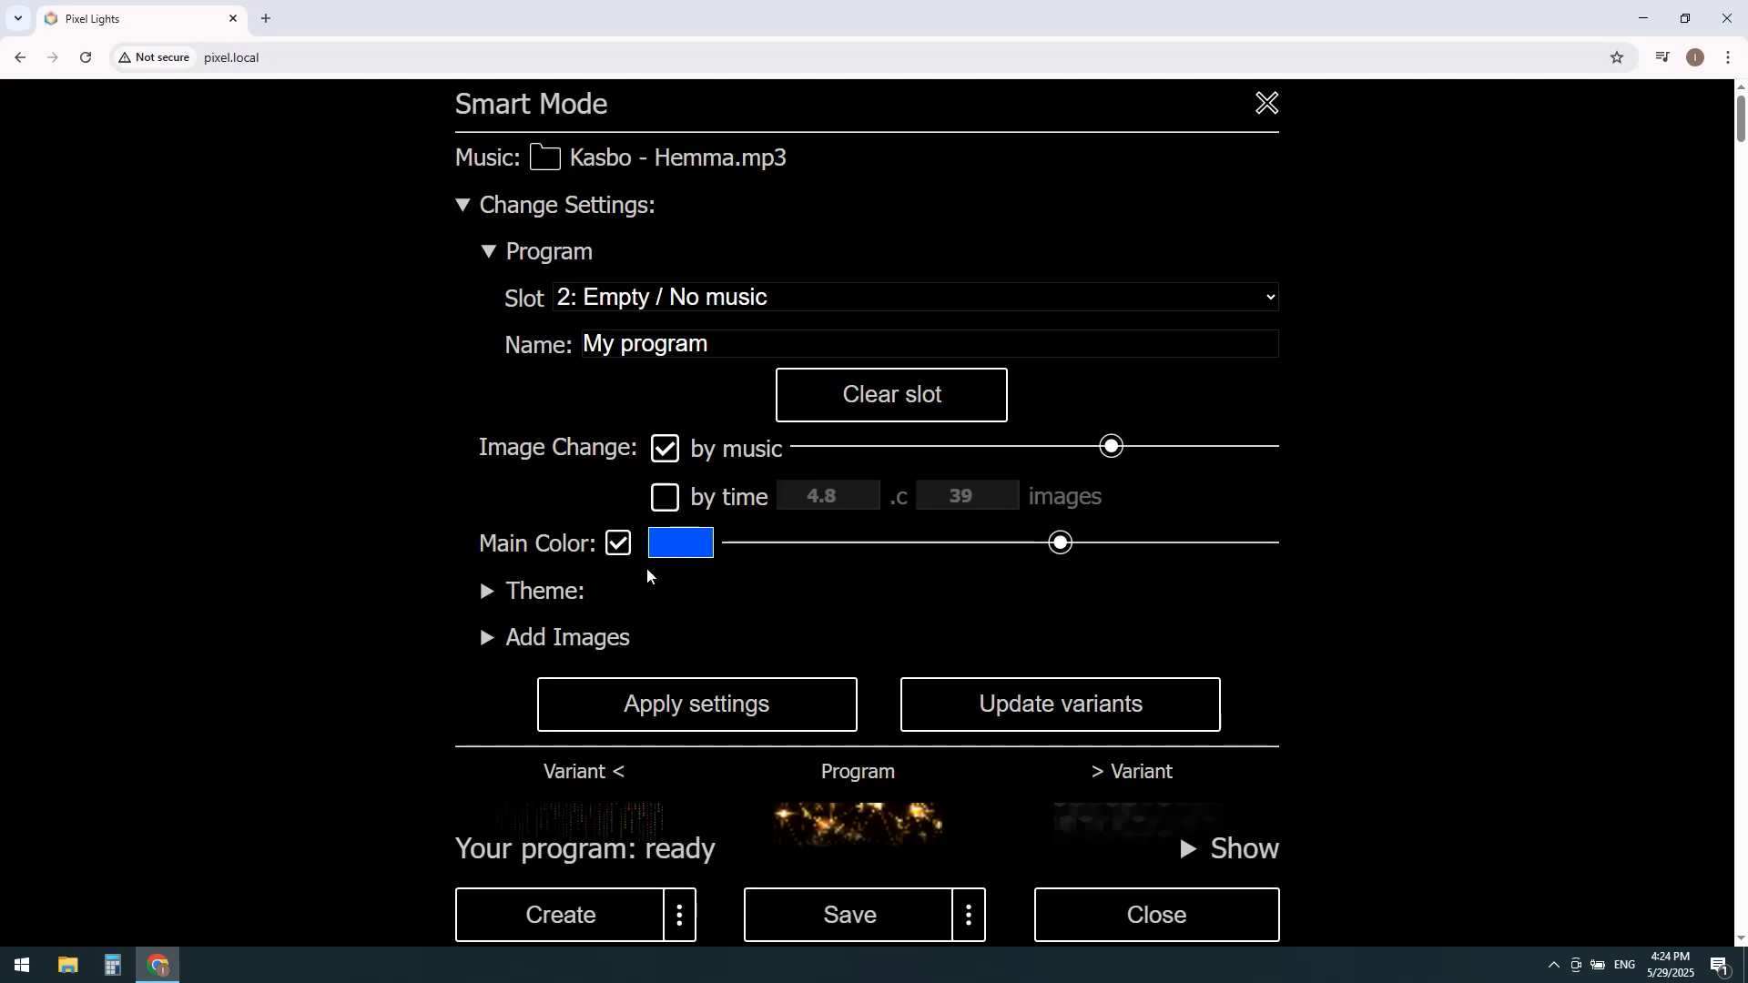
{"action": "left_click", "coordinate": [487, 593]}
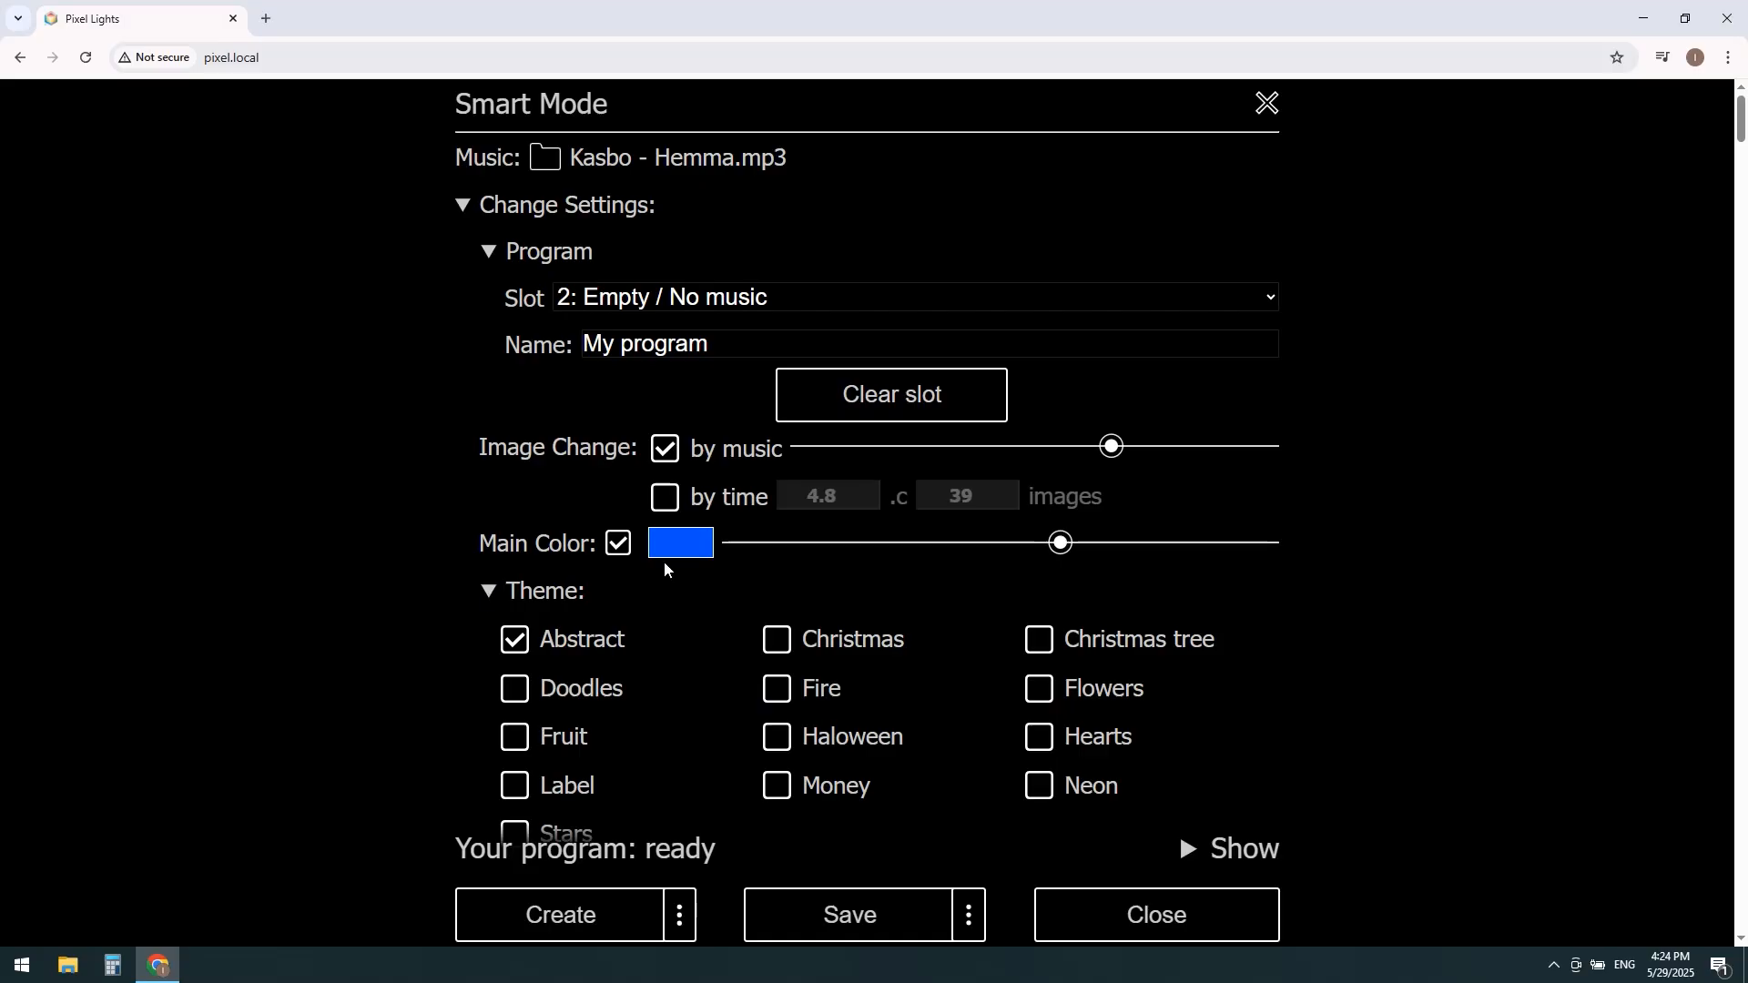
{"action": "scroll", "coordinate": [1281, 624], "scroll_direction": "down", "scroll_amount": 5}
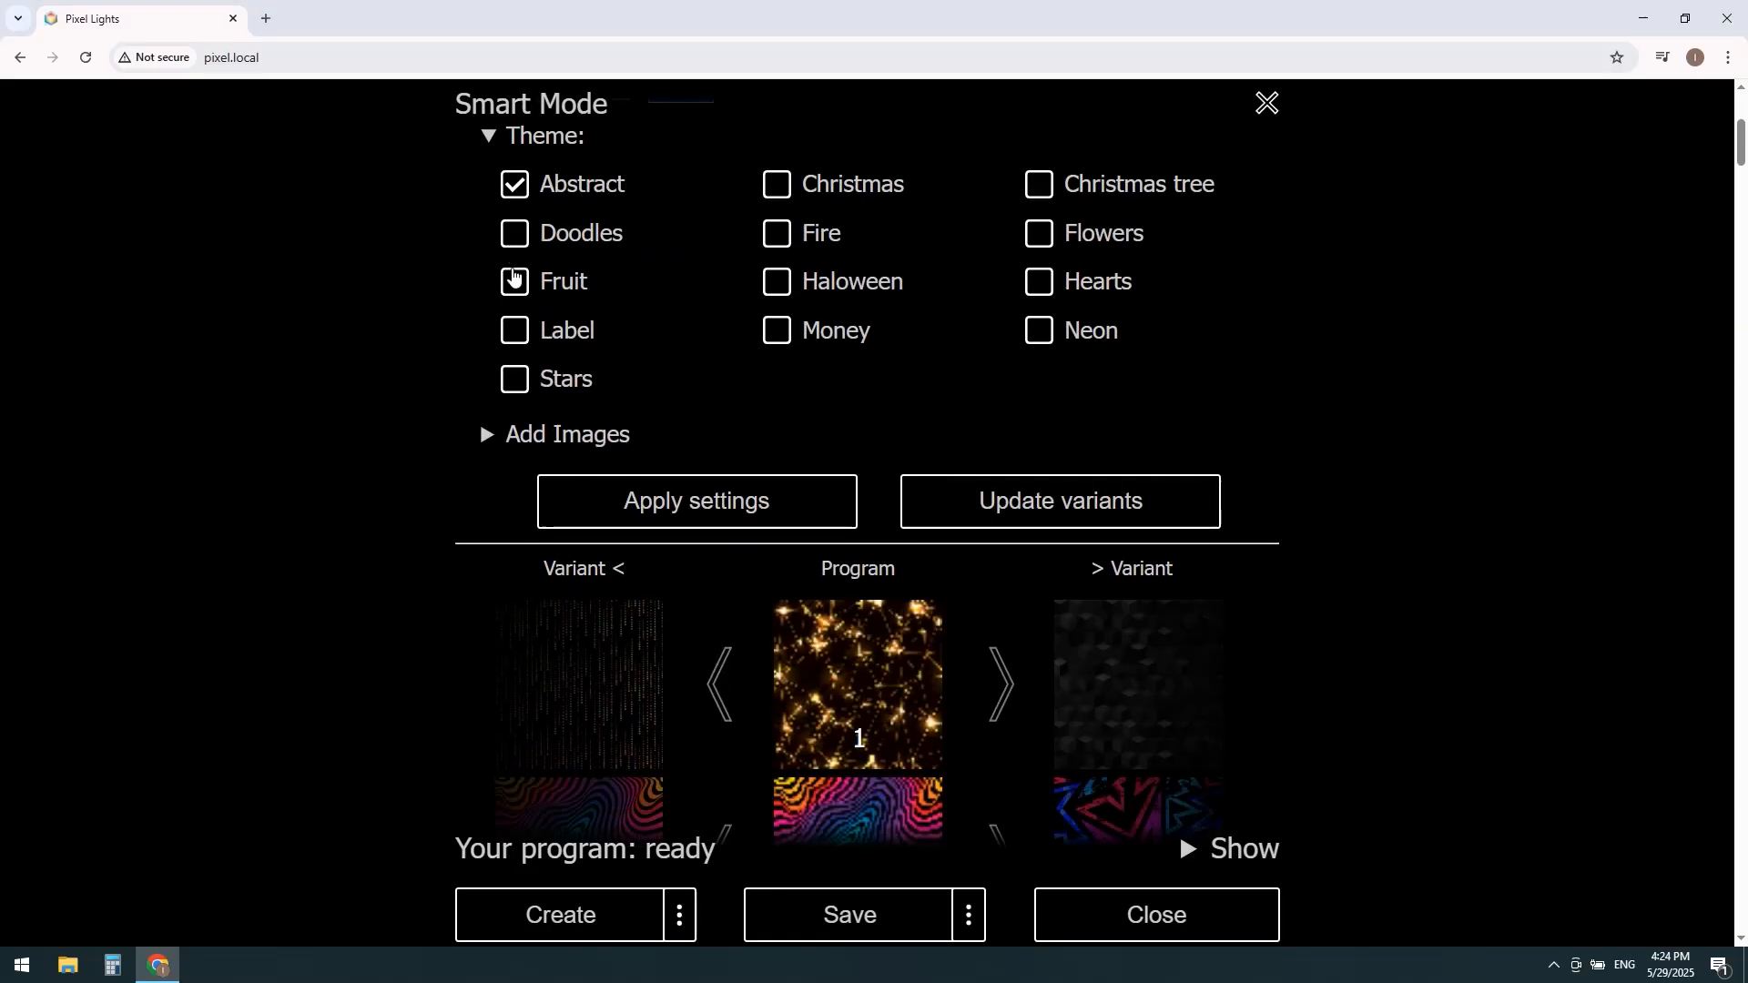
{"action": "left_click", "coordinate": [514, 380]}
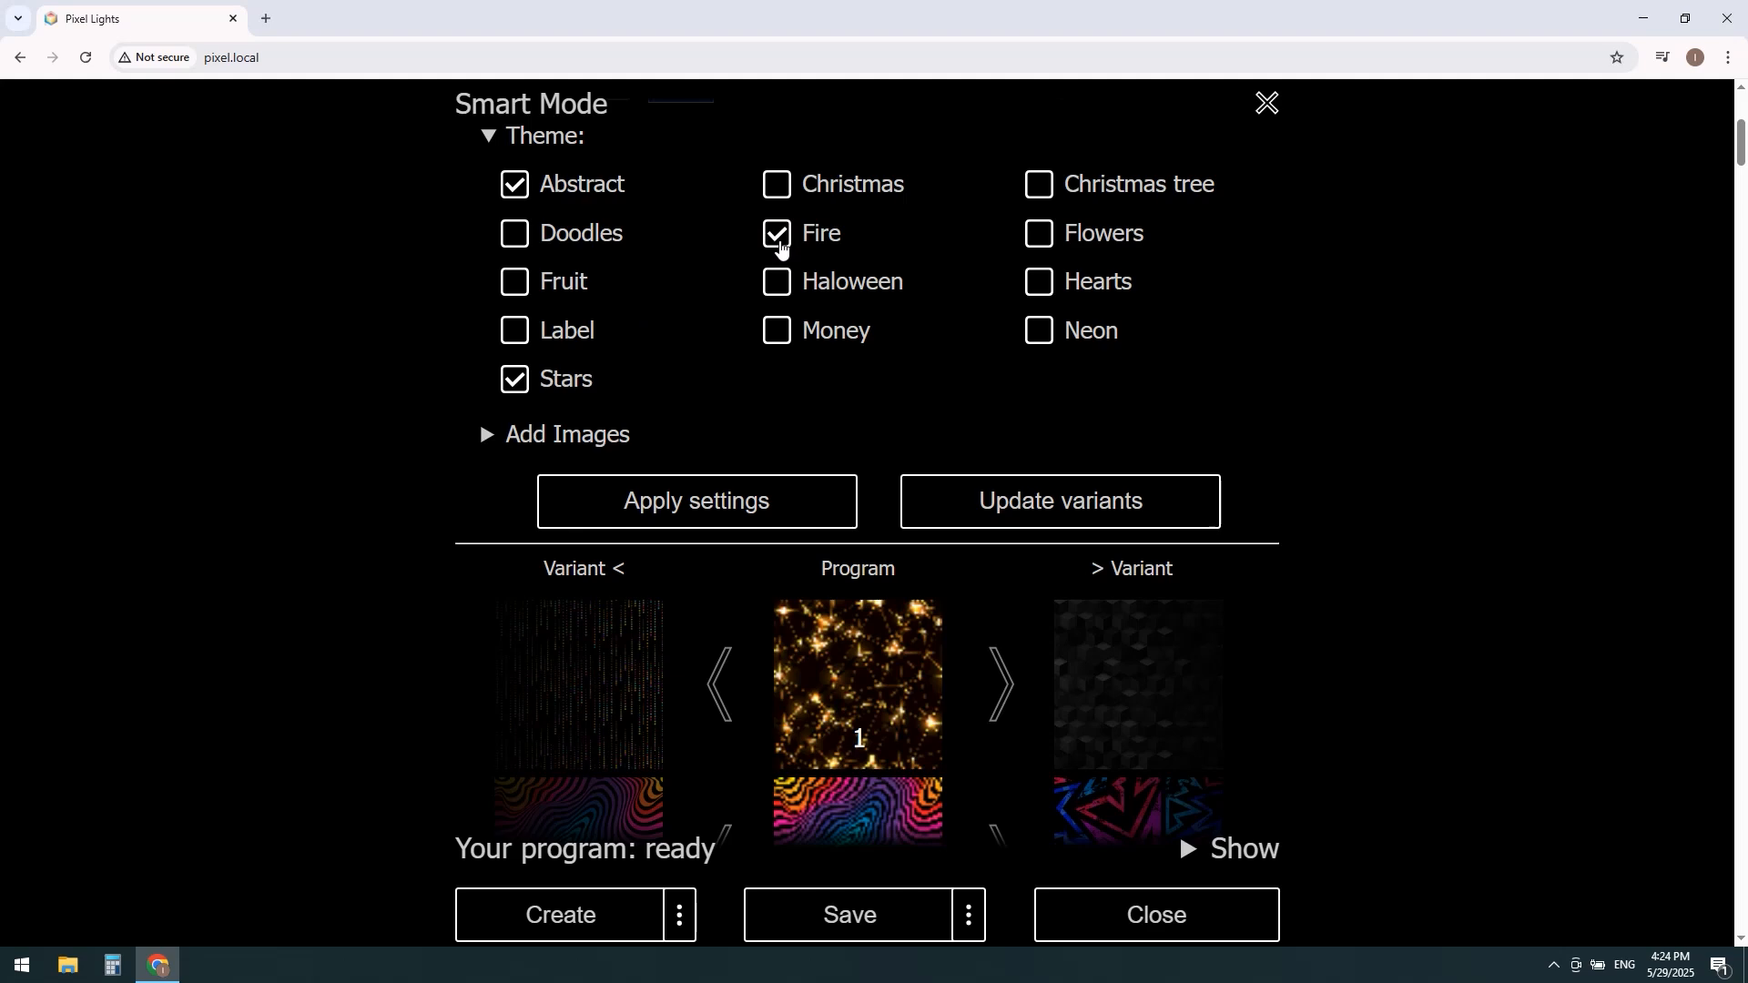
{"action": "left_click", "coordinate": [1038, 233]}
{"action": "left_click", "coordinate": [1041, 282]}
{"action": "left_click", "coordinate": [1037, 331]}
Step: Add a custom text image reading "My text" to the program's added images
{"action": "left_click", "coordinate": [490, 437]}
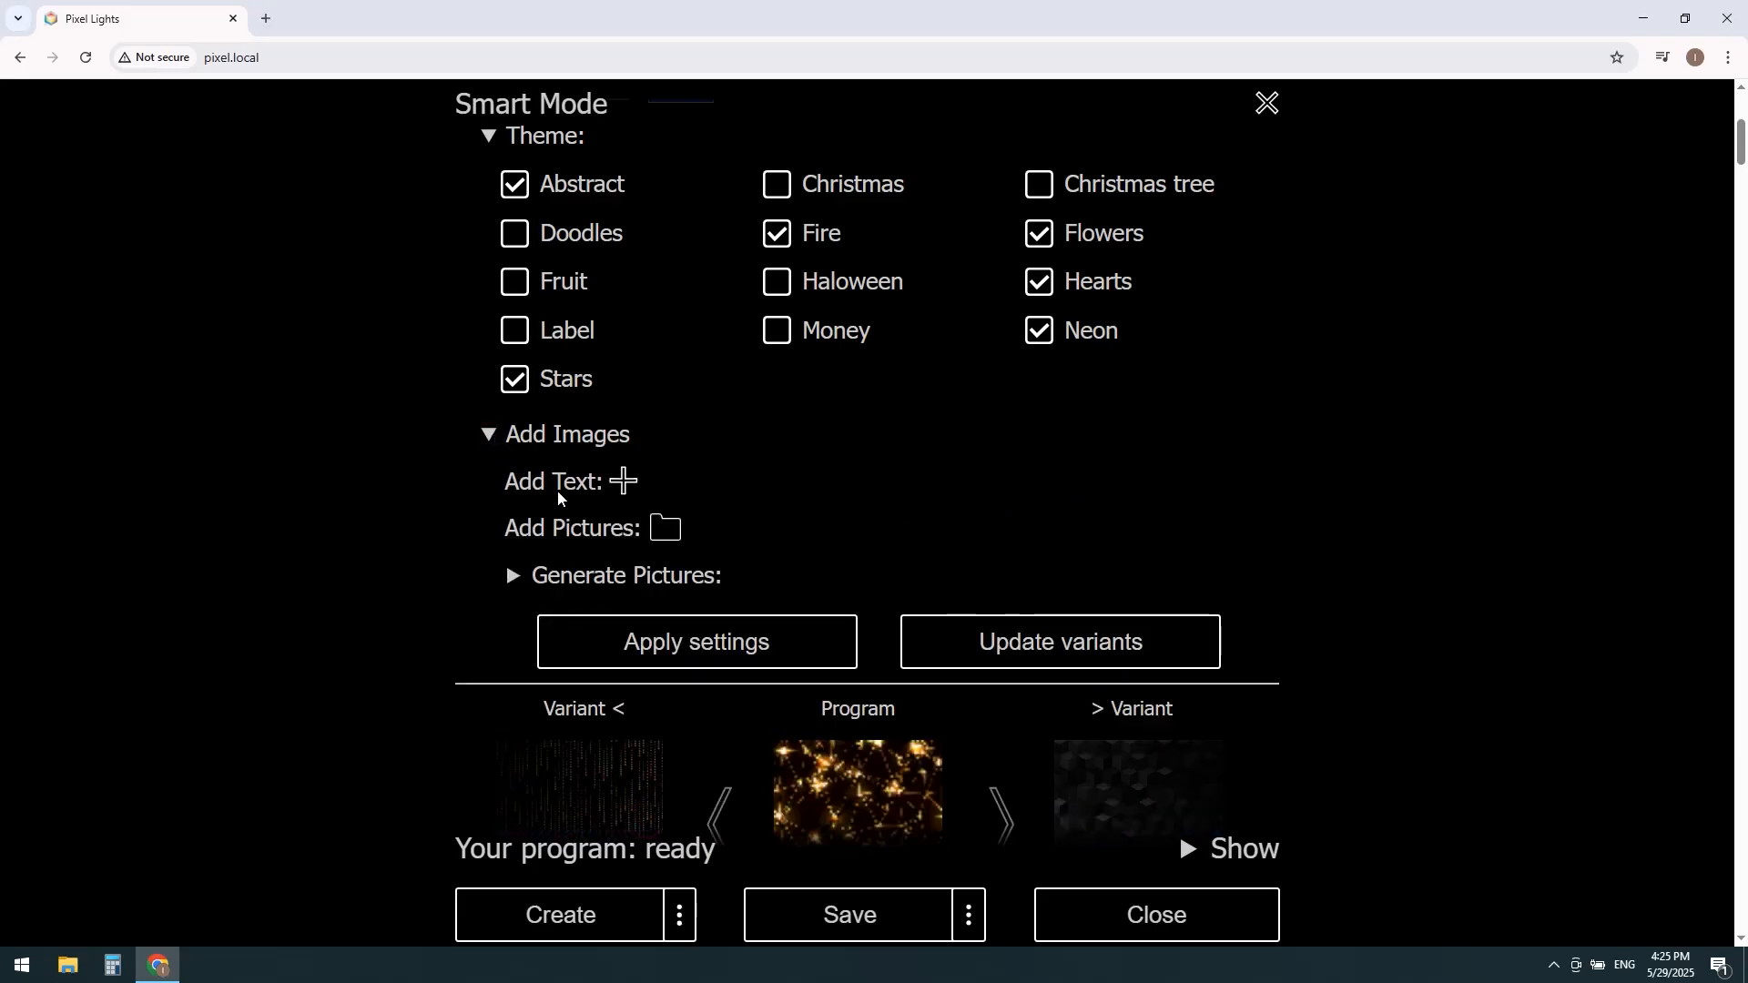
{"action": "left_click", "coordinate": [624, 480]}
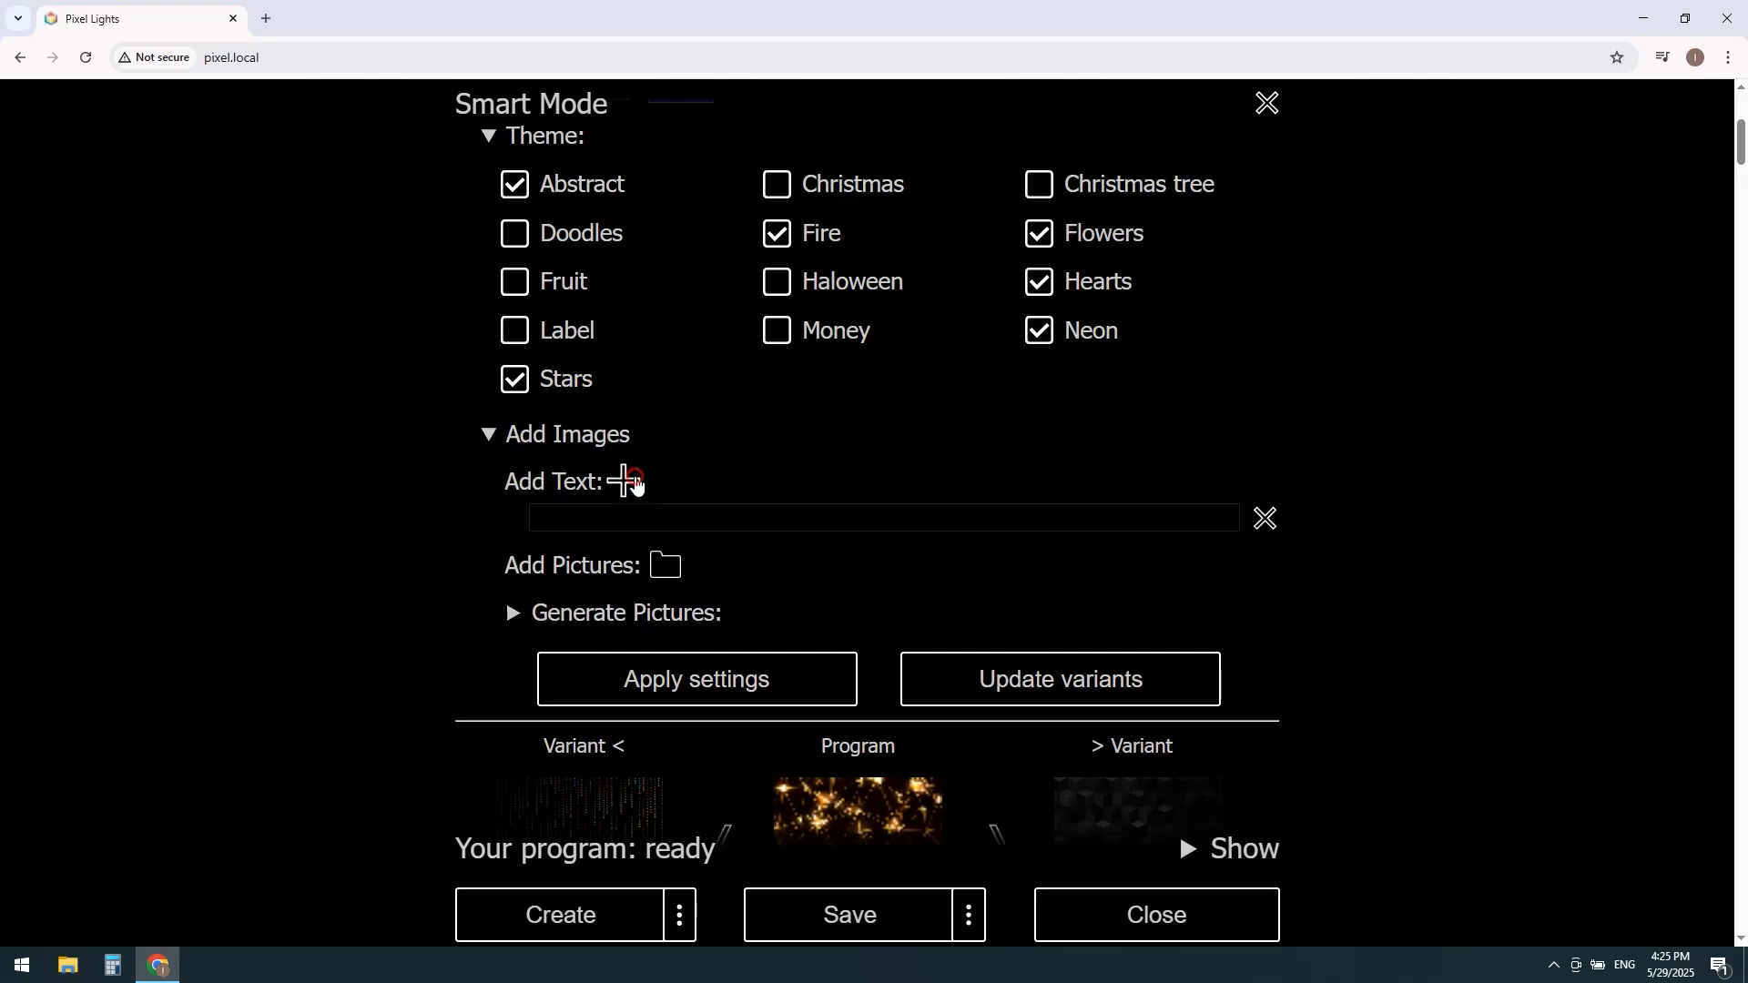
{"action": "left_click", "coordinate": [643, 517]}
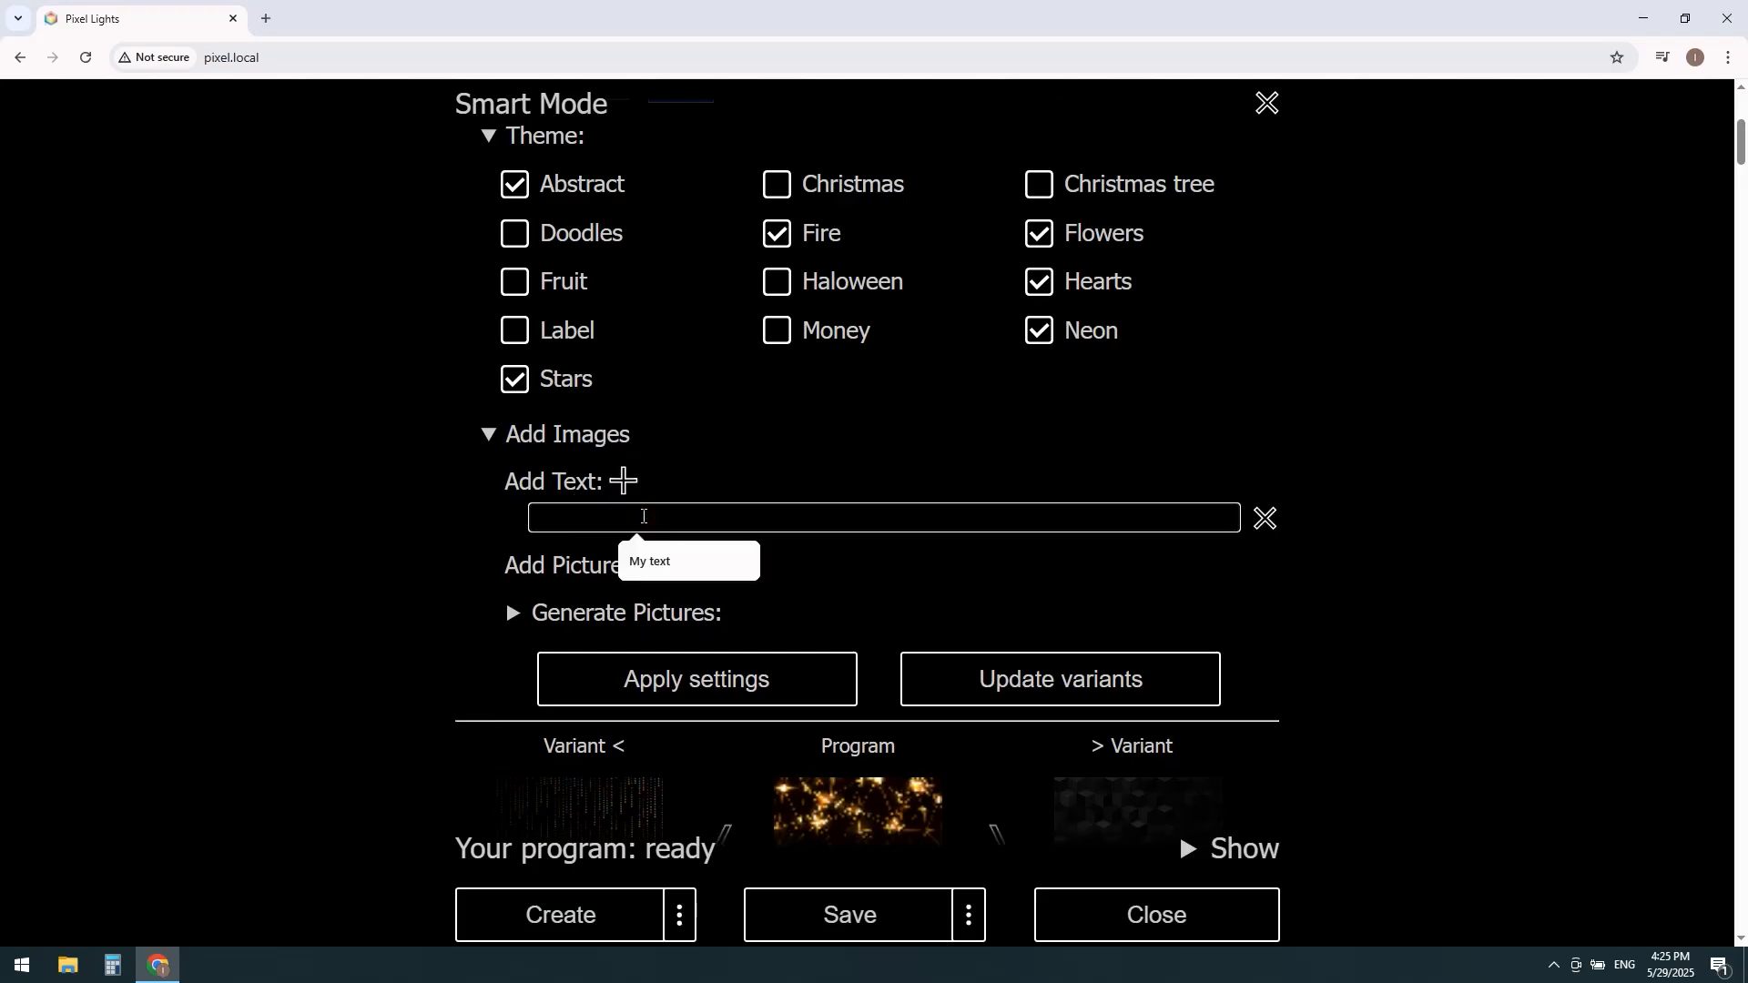
{"action": "type", "text": "My text"}
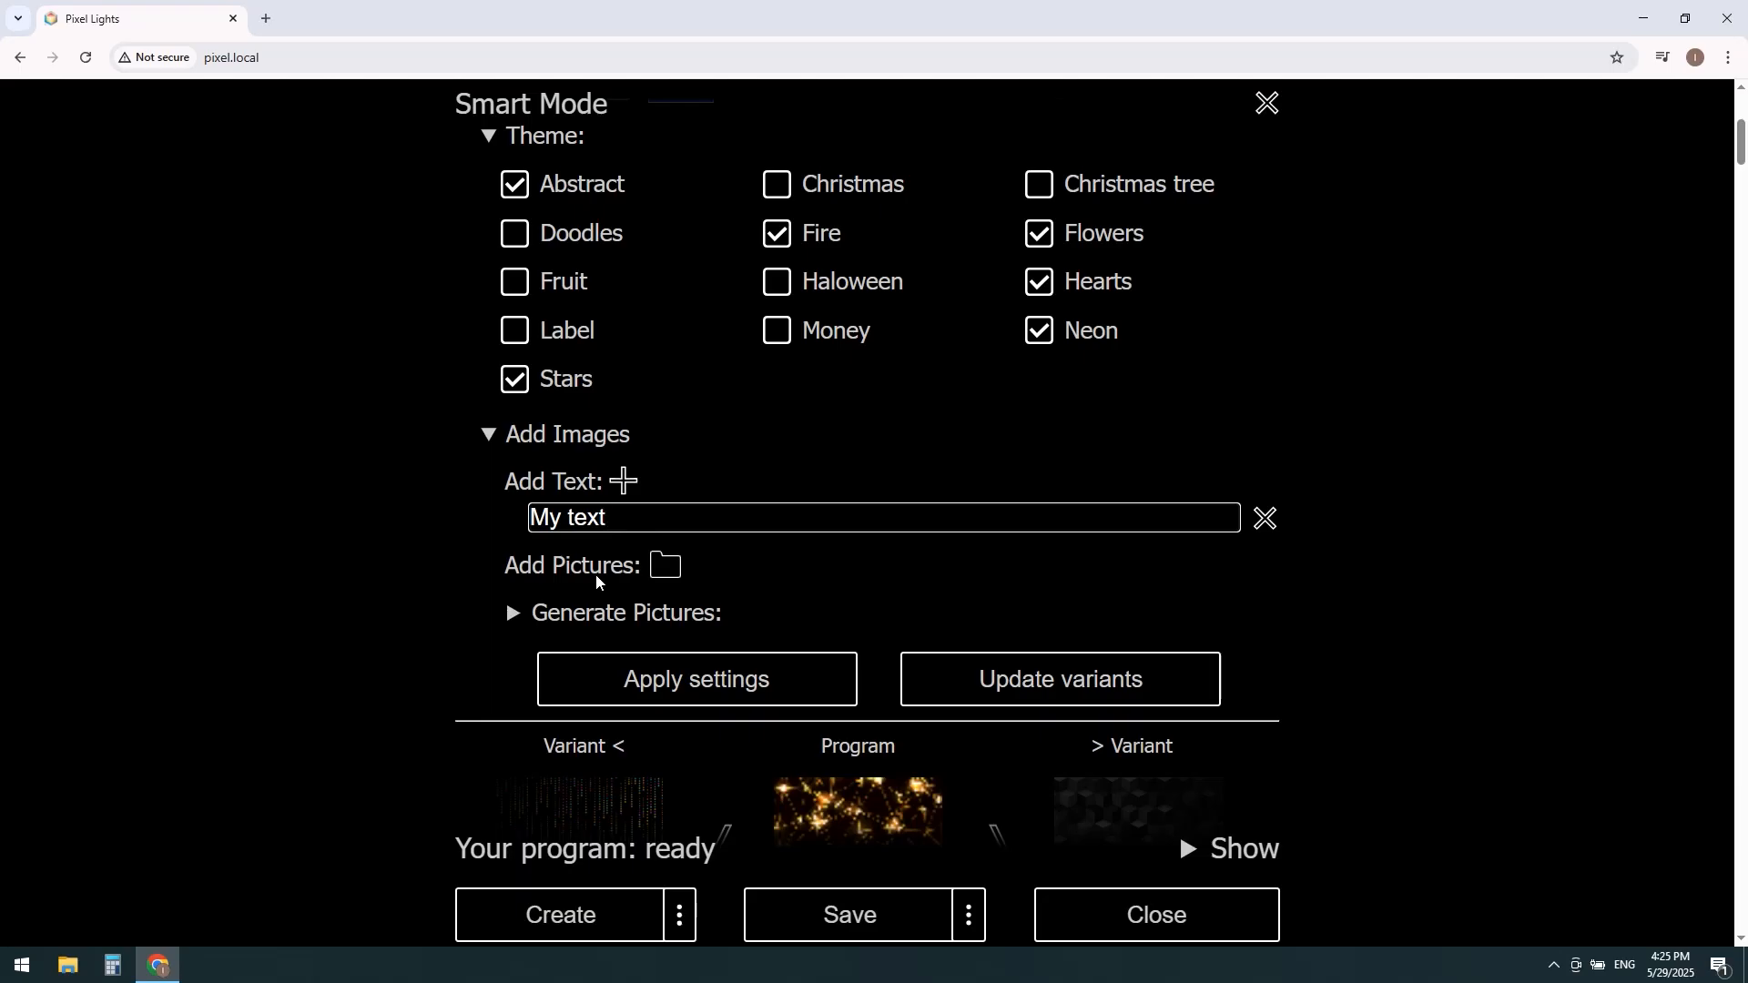
Step: Add the picture Fire_flower.jpg from the Documents > Pixel > Images folder to the program
{"action": "left_click", "coordinate": [672, 566]}
{"action": "left_click", "coordinate": [285, 43]}
{"action": "double_click", "coordinate": [241, 127]}
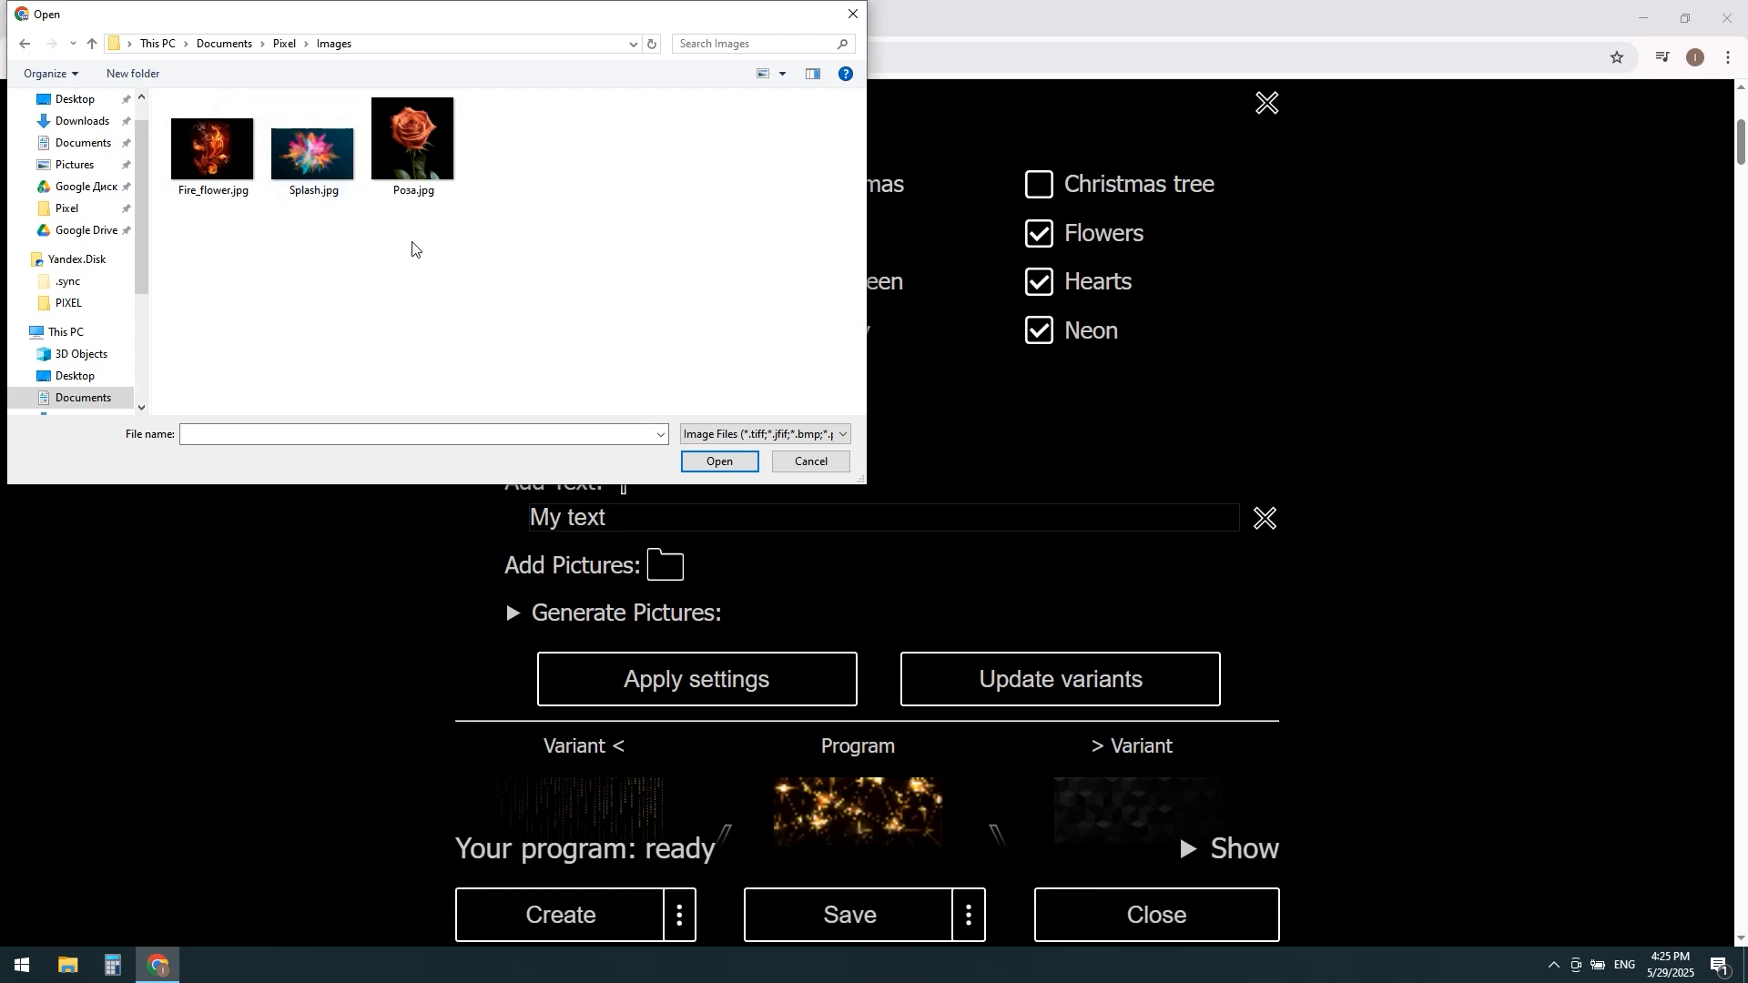
{"action": "left_click_drag", "start_coordinate": [498, 274], "coordinate": [223, 157]}
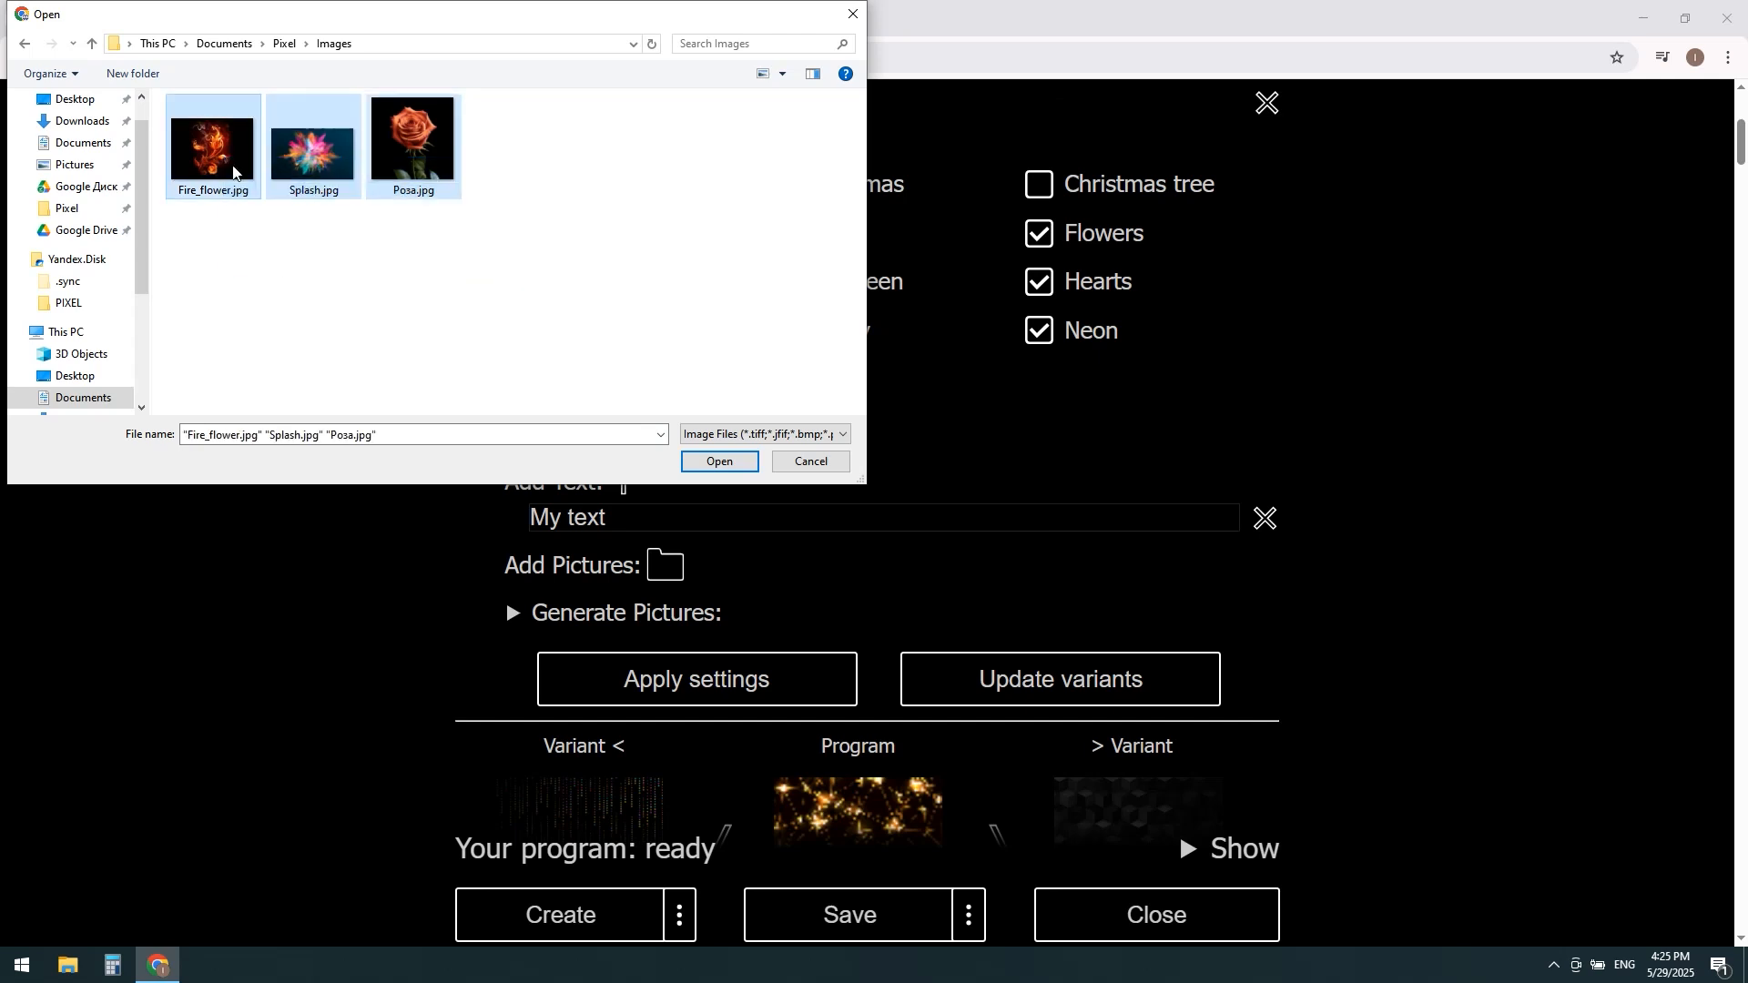
{"action": "left_click", "coordinate": [224, 176]}
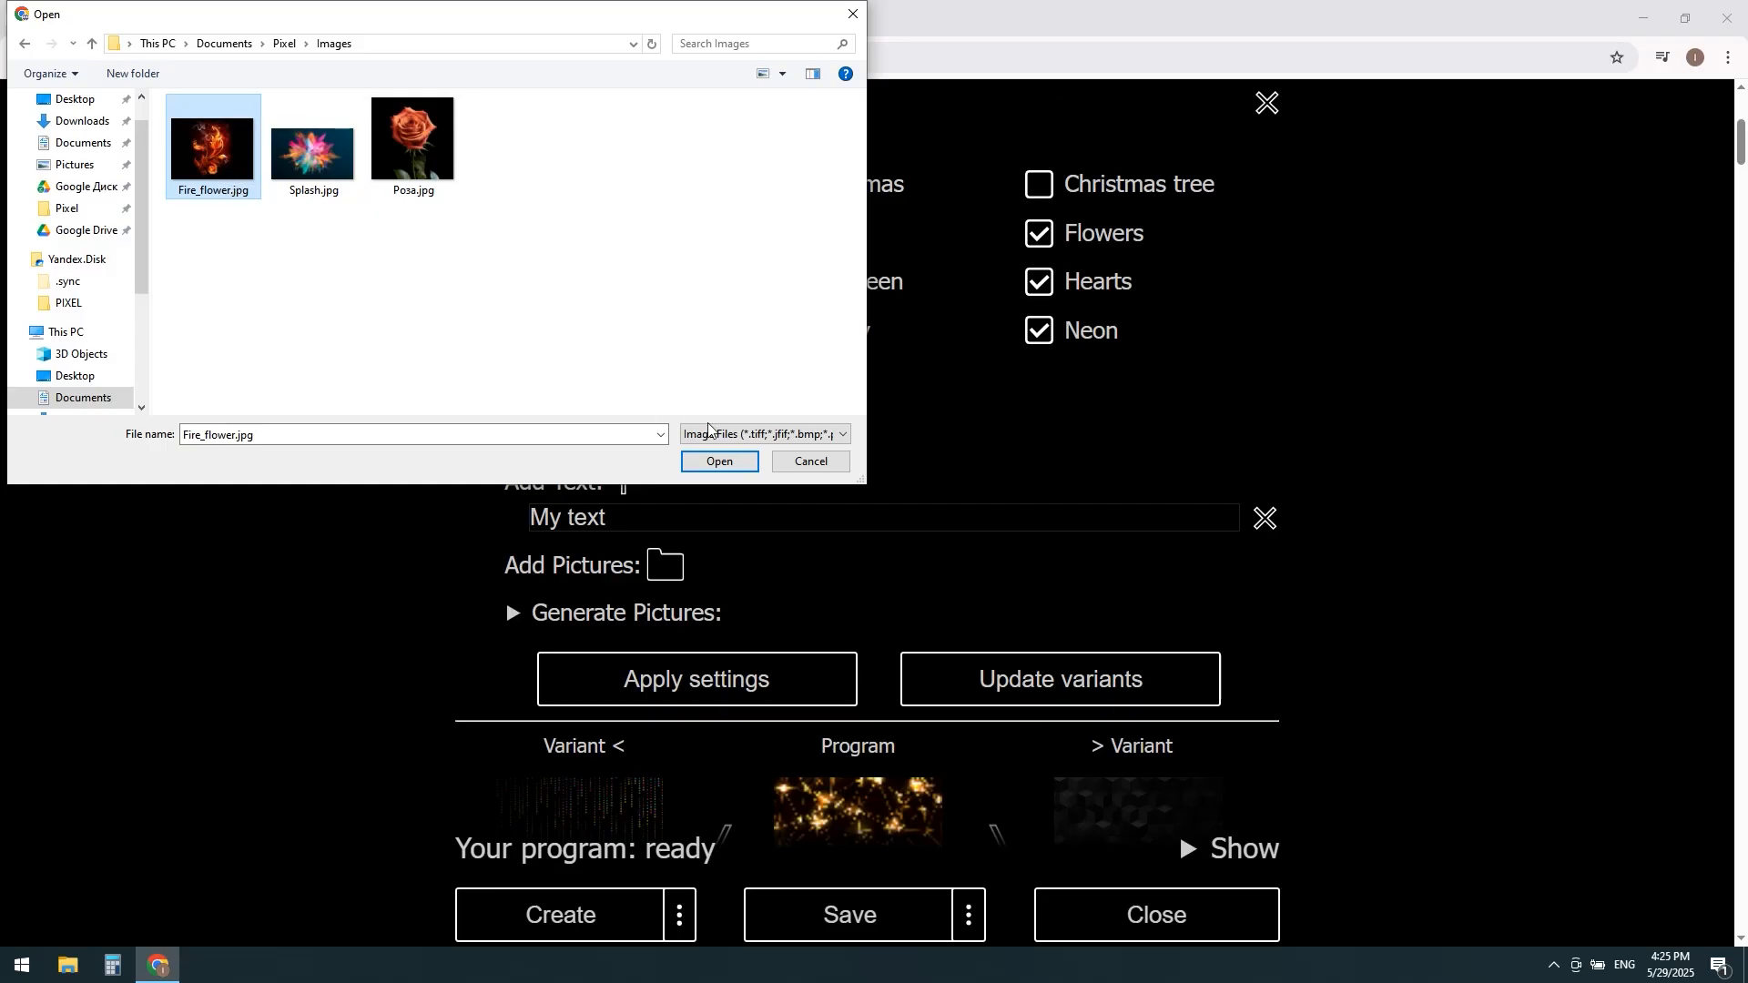
{"action": "left_click", "coordinate": [733, 466]}
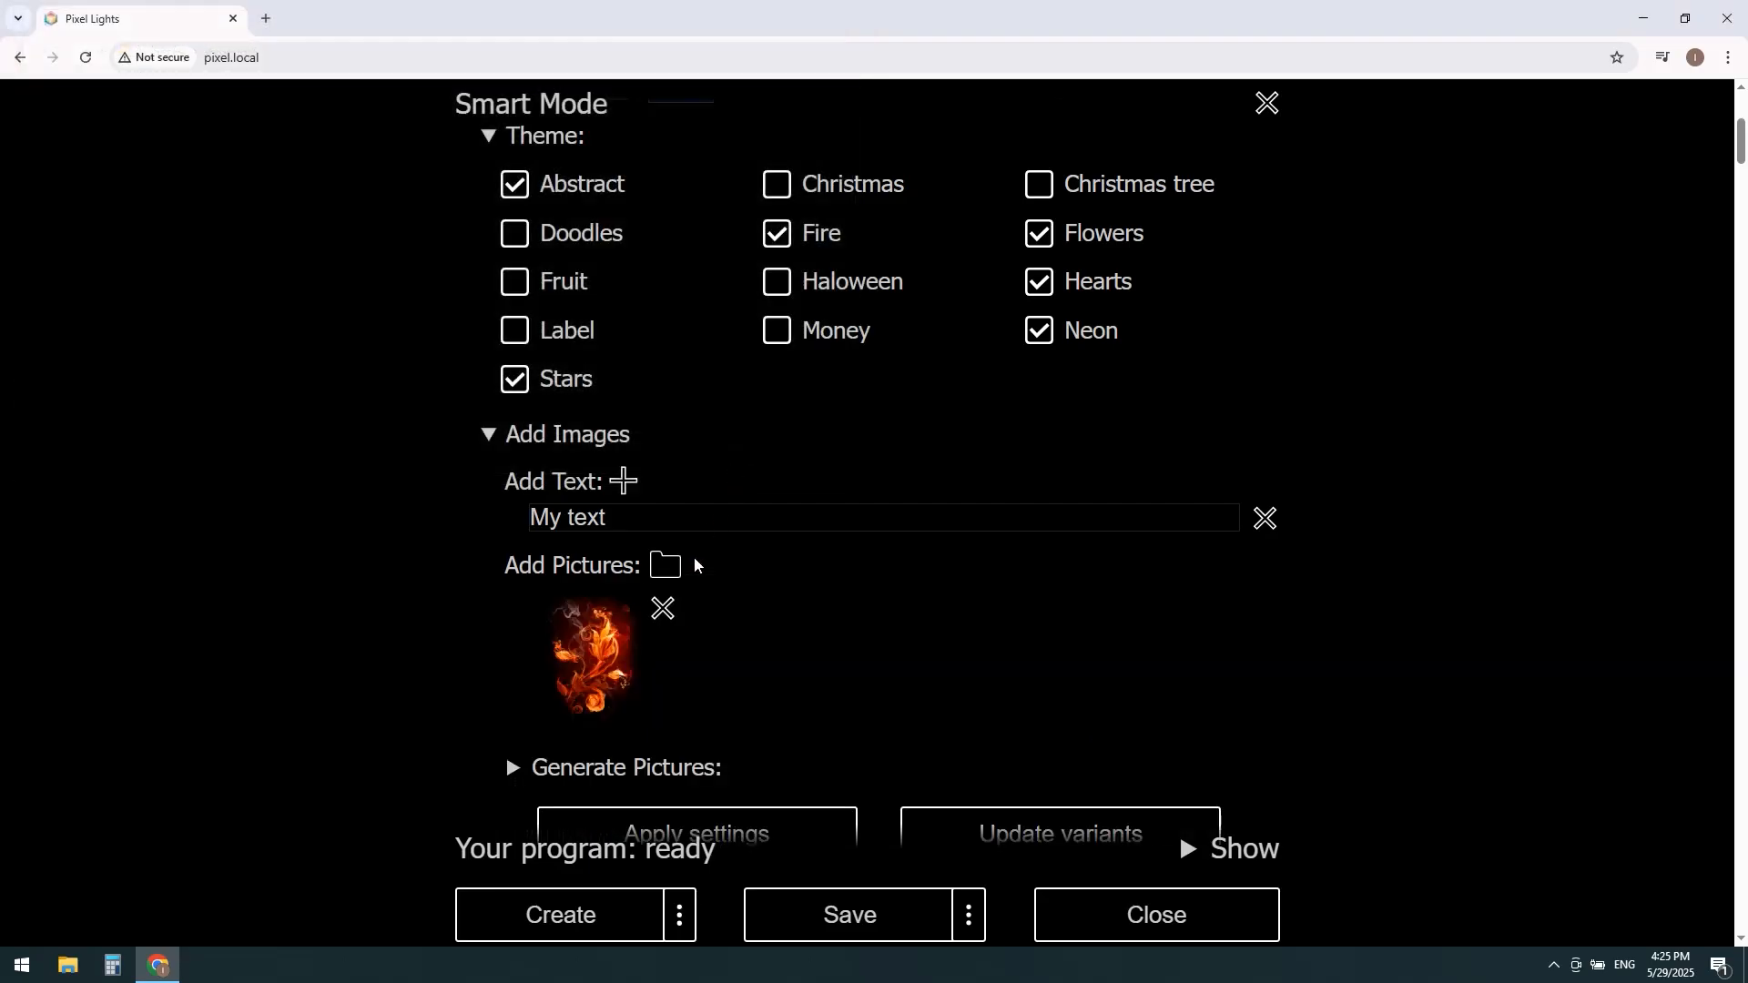
Step: Add all three pictures from the Images folder at once: Fire_flower.jpg, Splash.jpg and Роза.jpg
{"action": "left_click", "coordinate": [666, 565]}
{"action": "left_click_drag", "start_coordinate": [451, 243], "coordinate": [218, 126]}
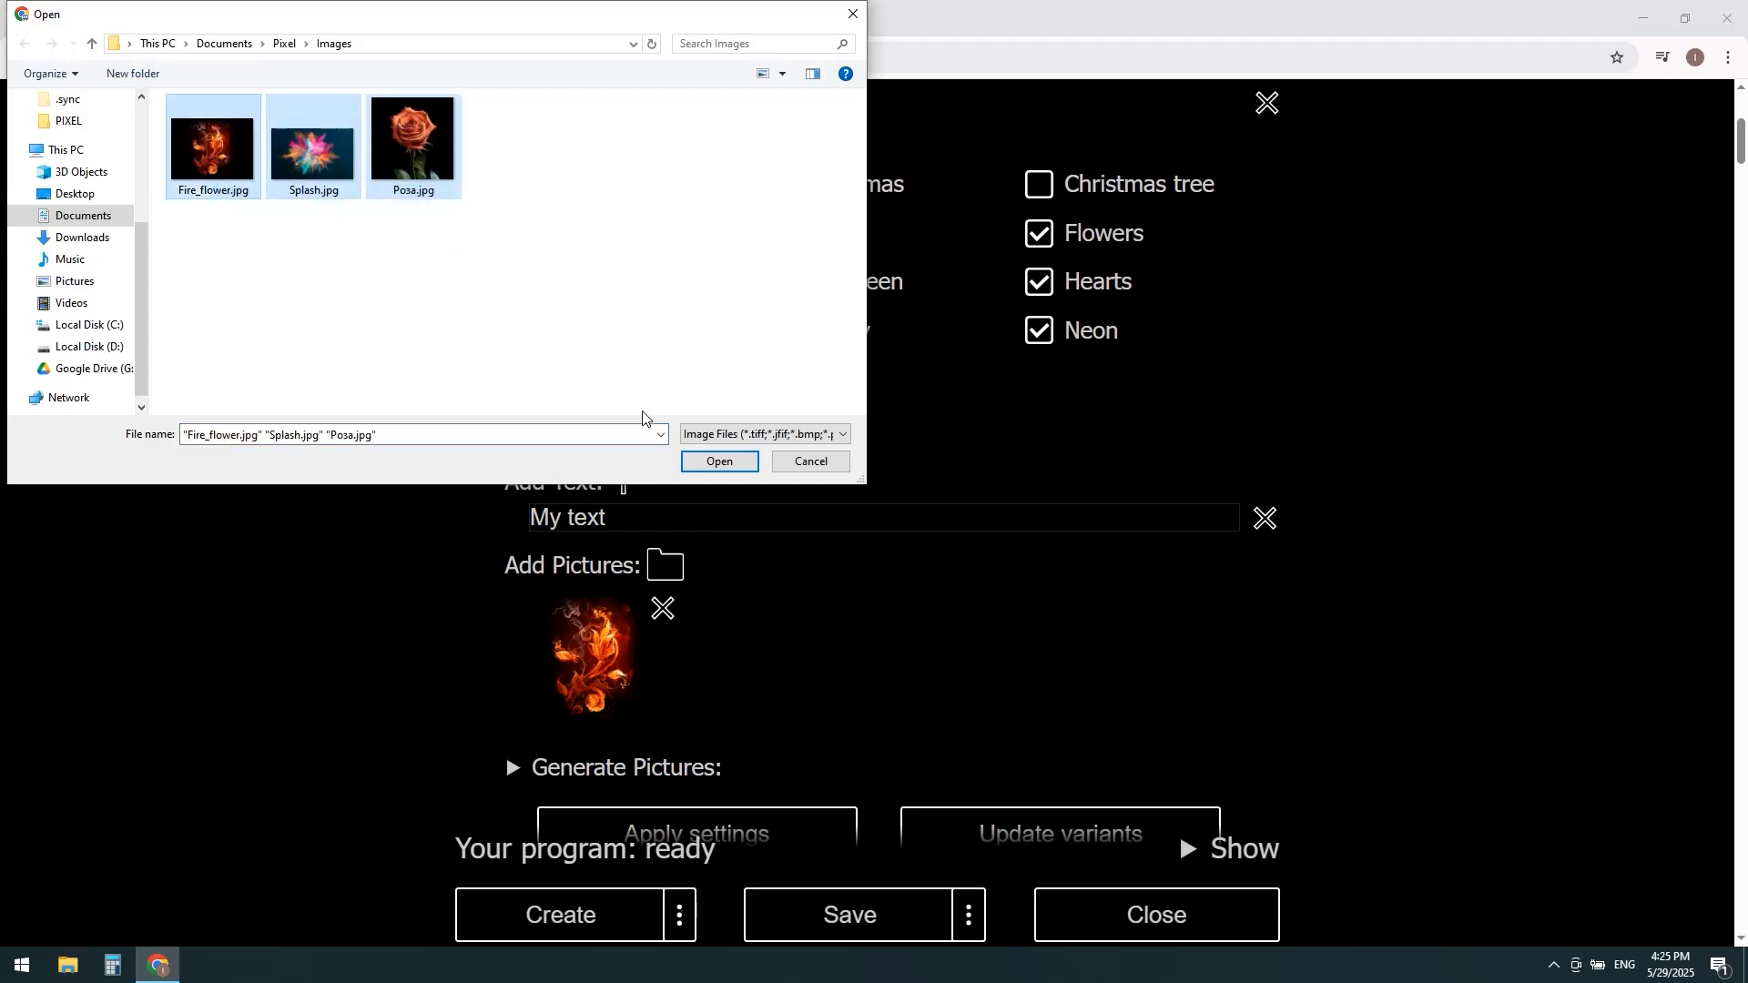
{"action": "left_click", "coordinate": [717, 462]}
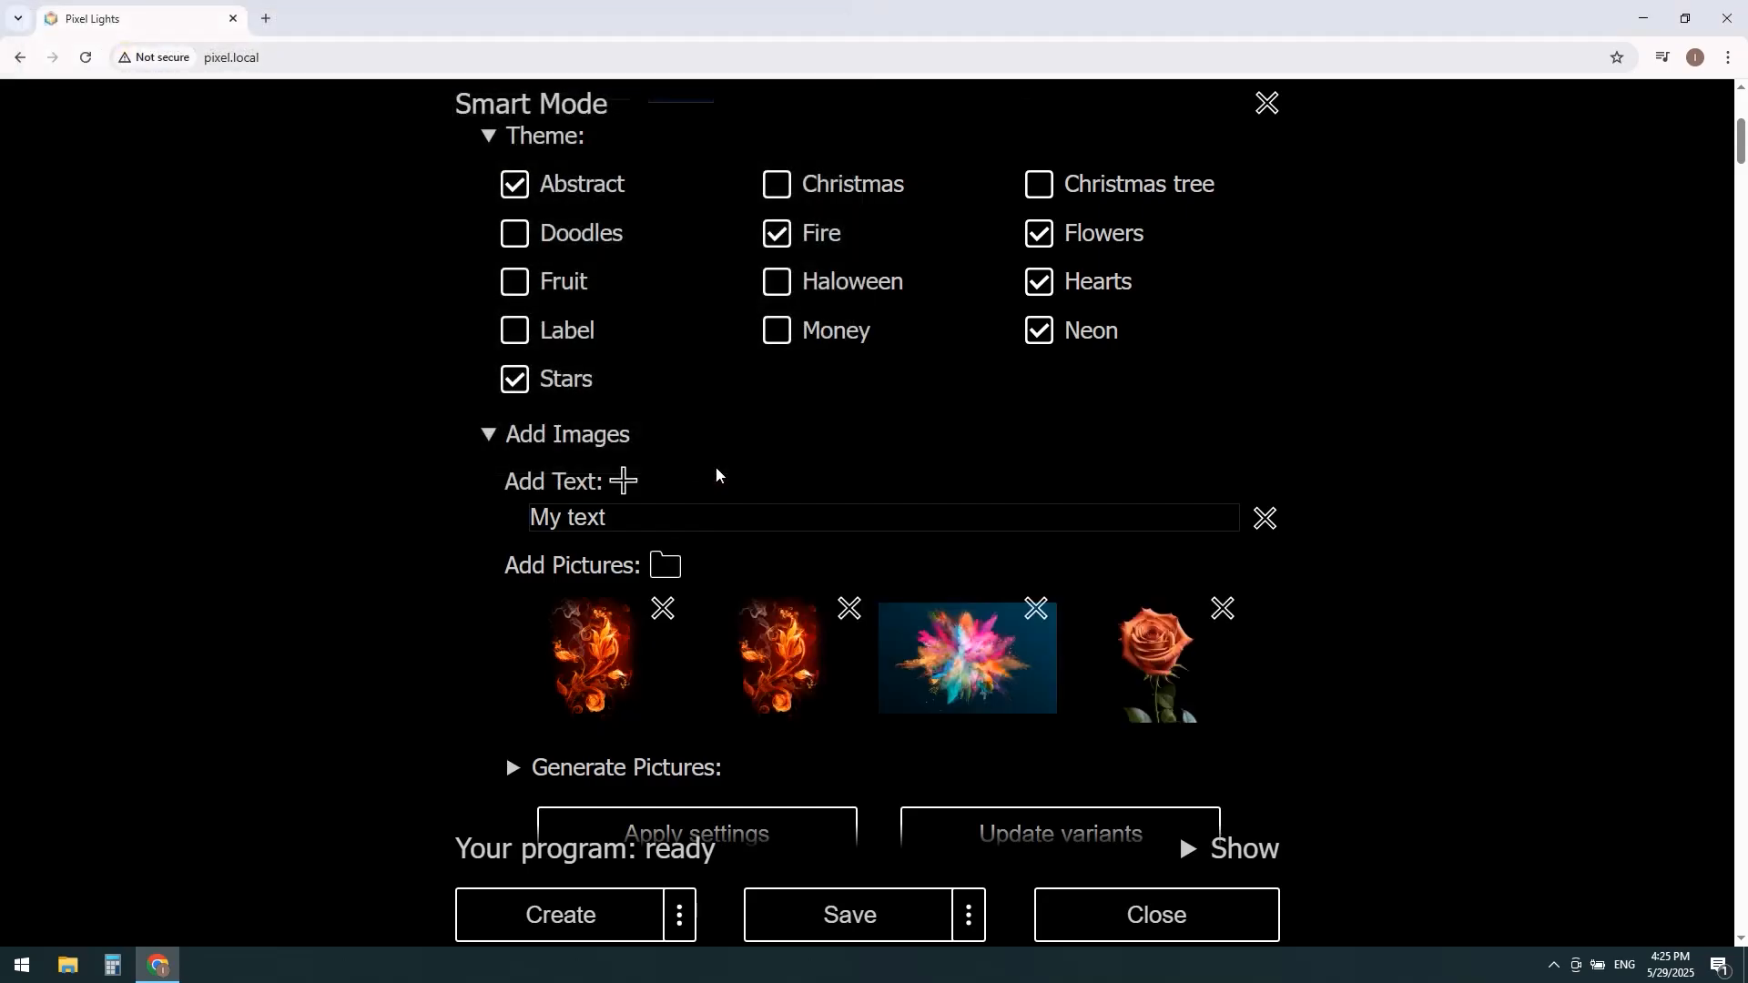
Step: Look at the prompt, exclusion and style options for generating pictures, and collapse them again
{"action": "scroll", "coordinate": [801, 489], "scroll_direction": "down", "scroll_amount": 2}
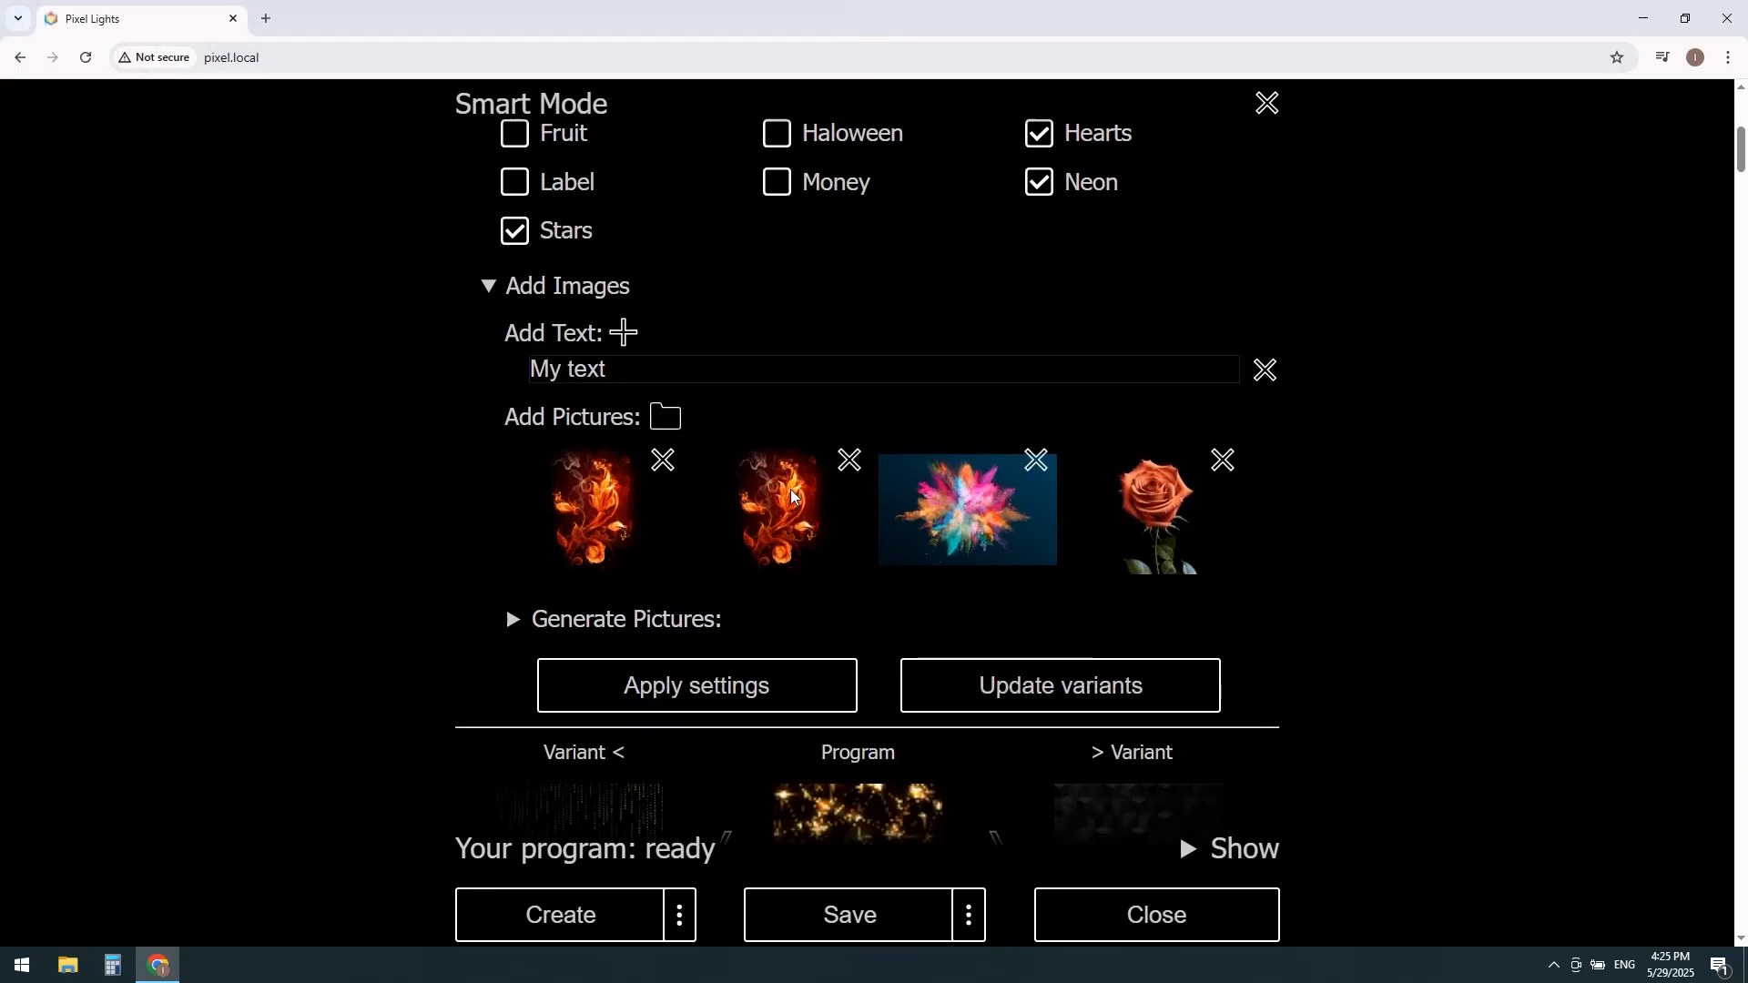
{"action": "scroll", "coordinate": [783, 482], "scroll_direction": "down", "scroll_amount": 2}
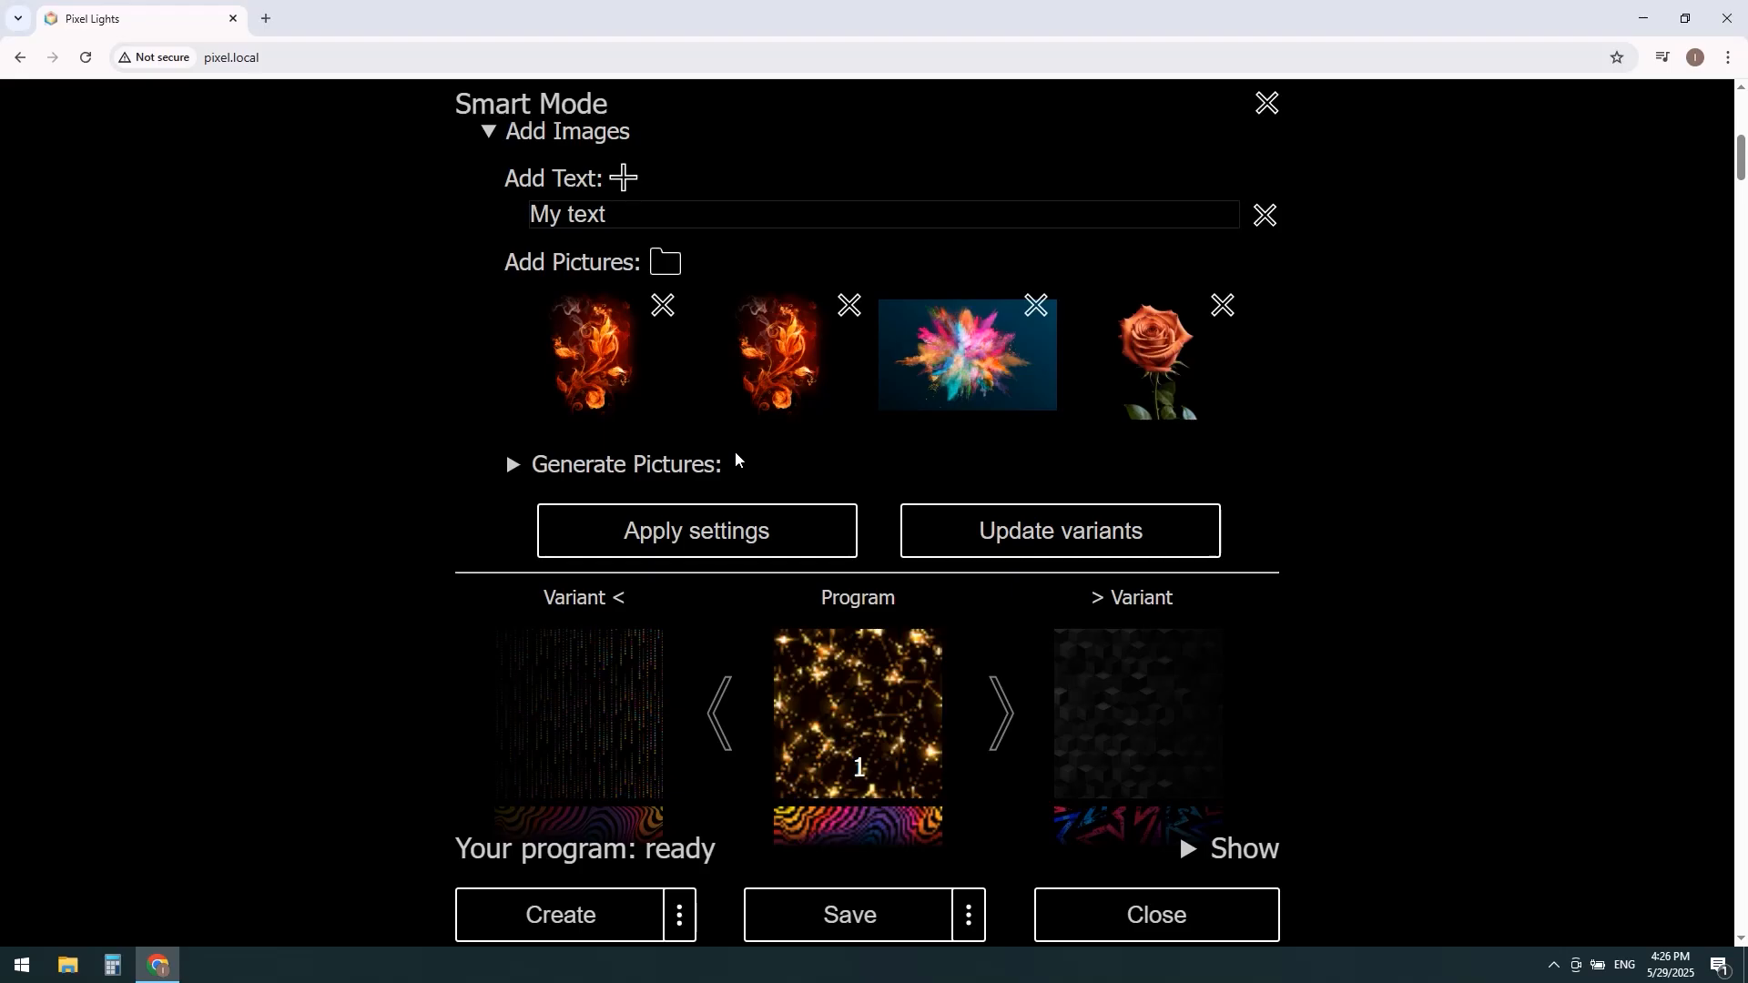
{"action": "left_click", "coordinate": [514, 468]}
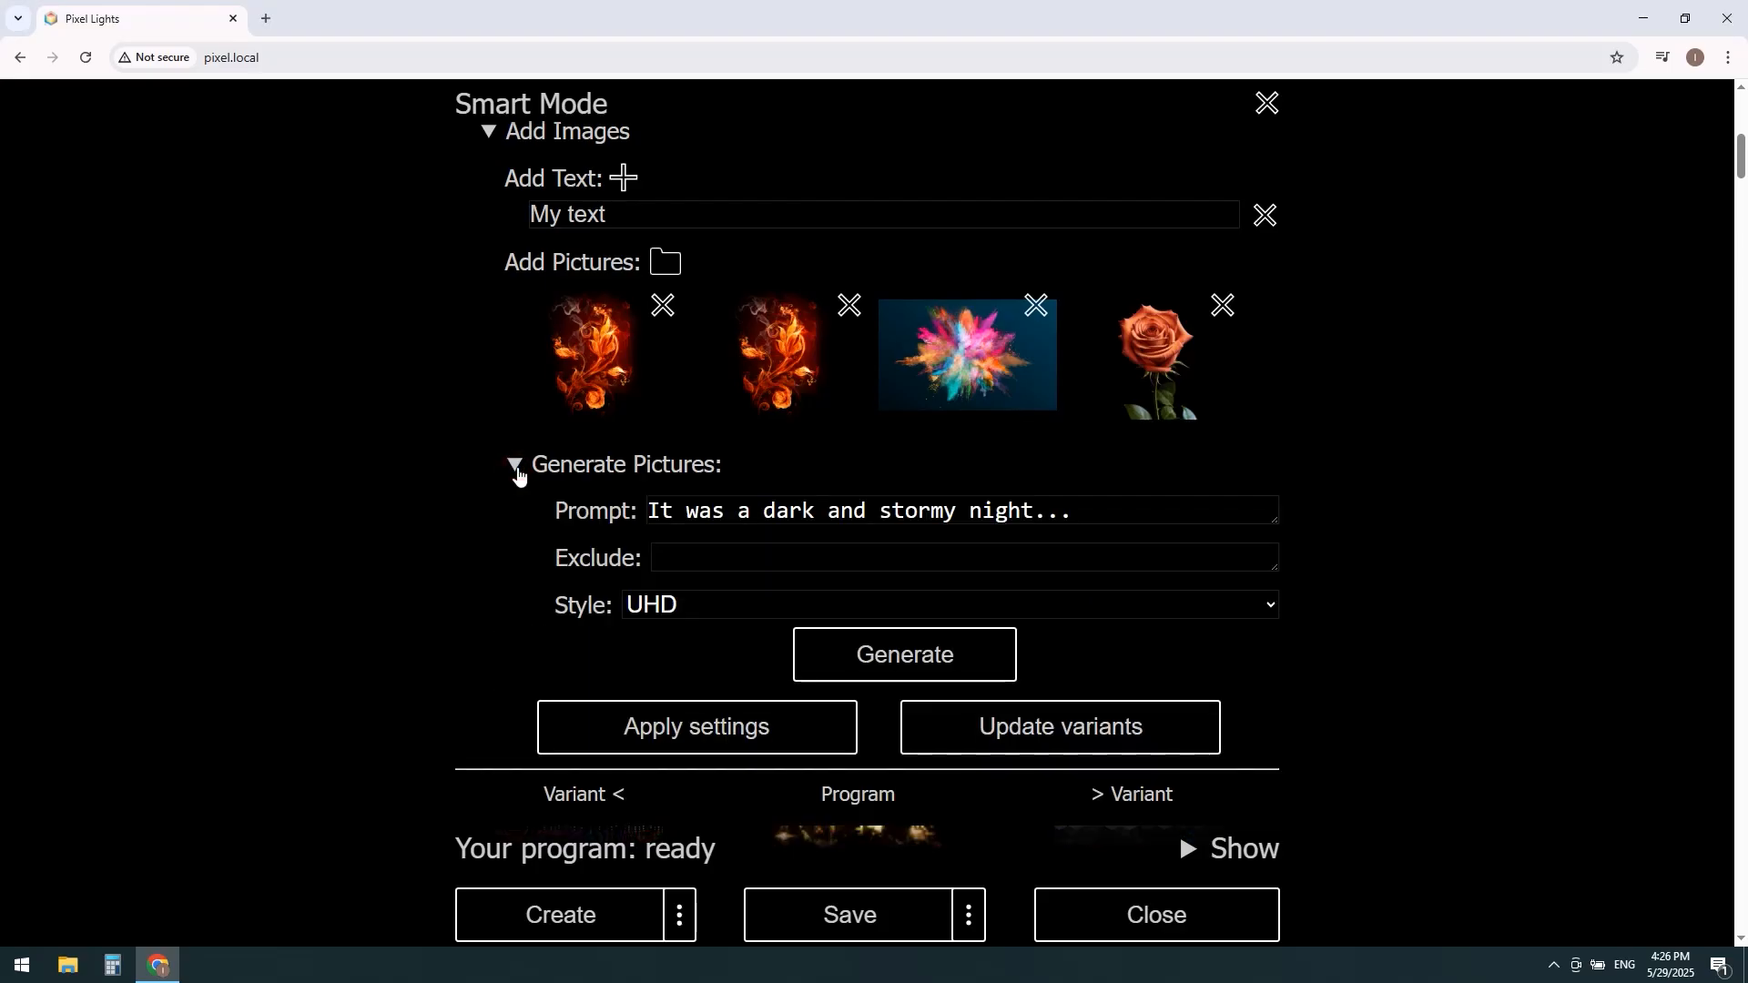
{"action": "left_click", "coordinate": [515, 470]}
Step: Apply the chosen settings and confirm creating the program with them
{"action": "scroll", "coordinate": [538, 455], "scroll_direction": "up", "scroll_amount": 8}
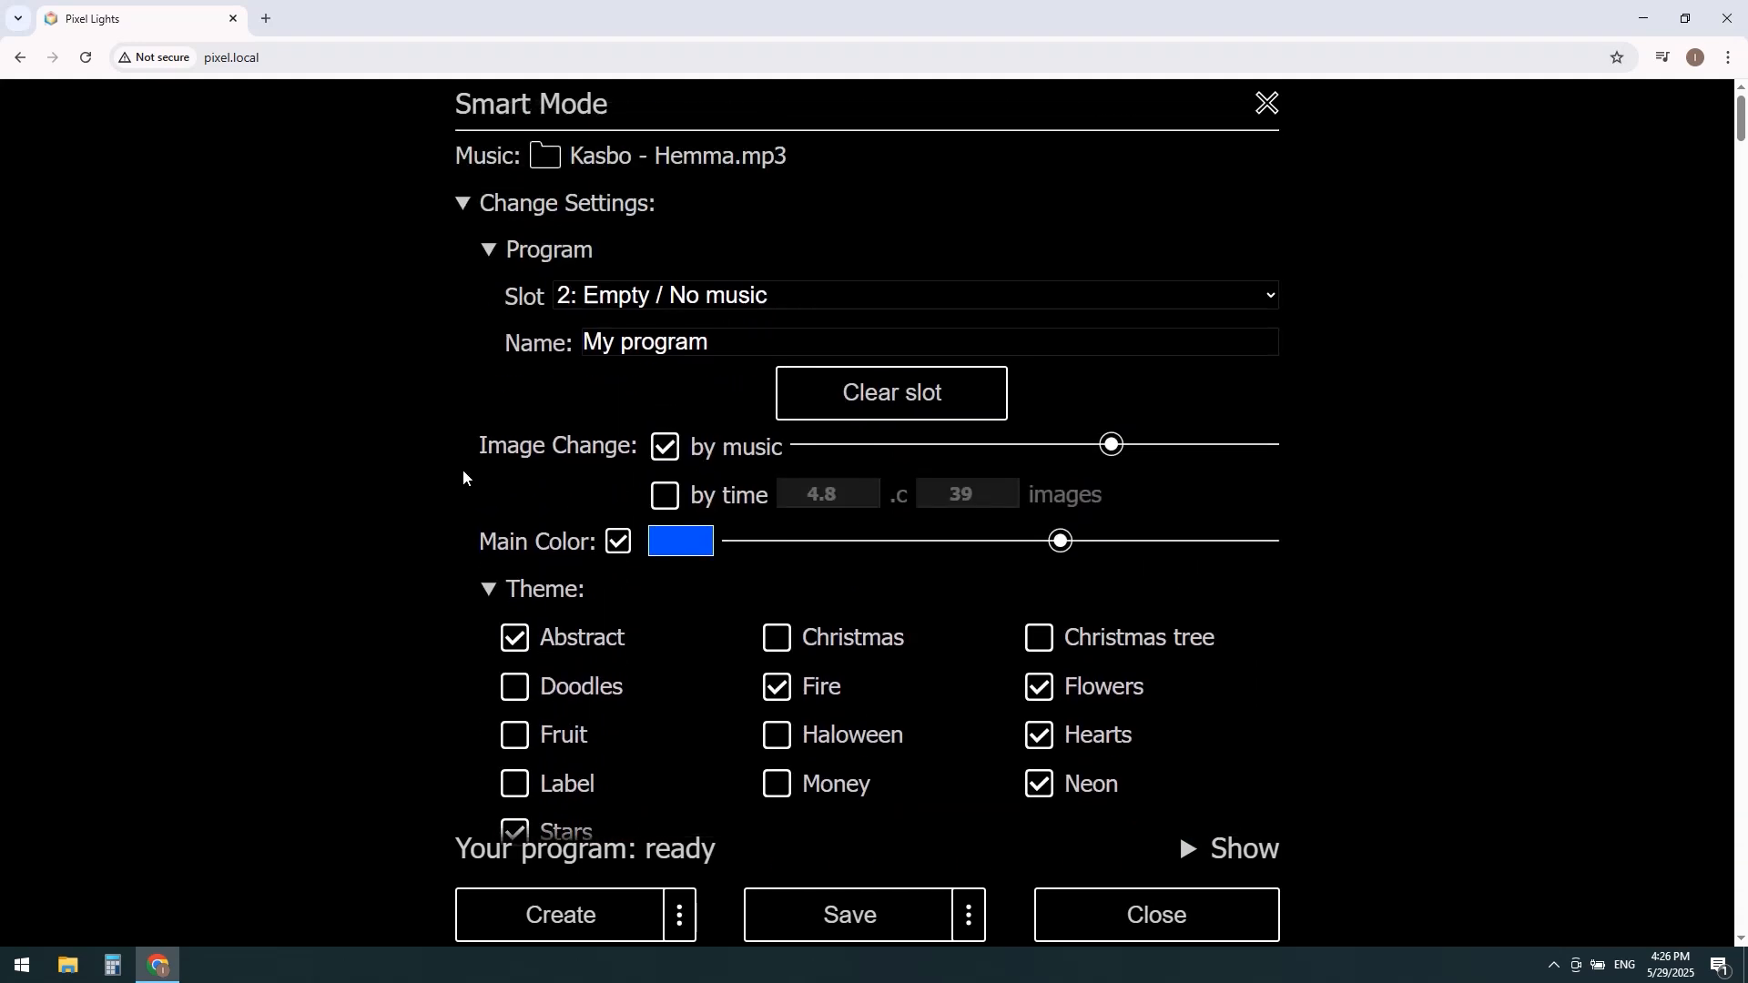
{"action": "scroll", "coordinate": [454, 478], "scroll_direction": "down", "scroll_amount": 6}
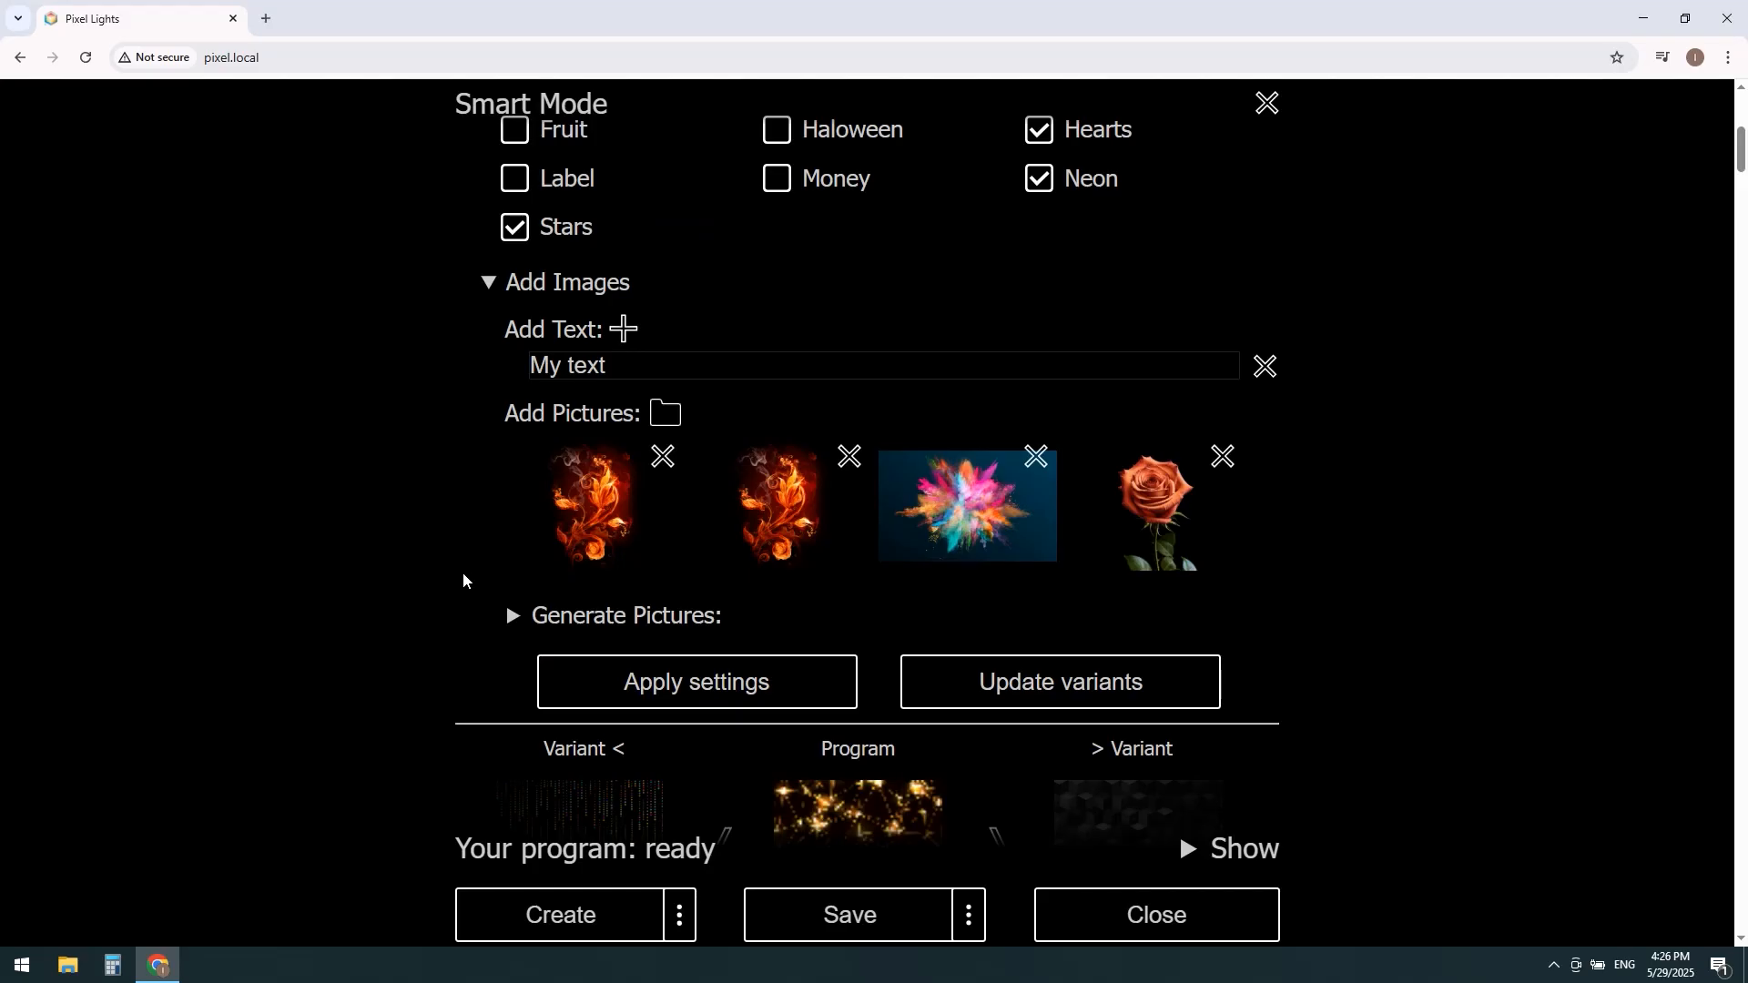
{"action": "left_click", "coordinate": [670, 684]}
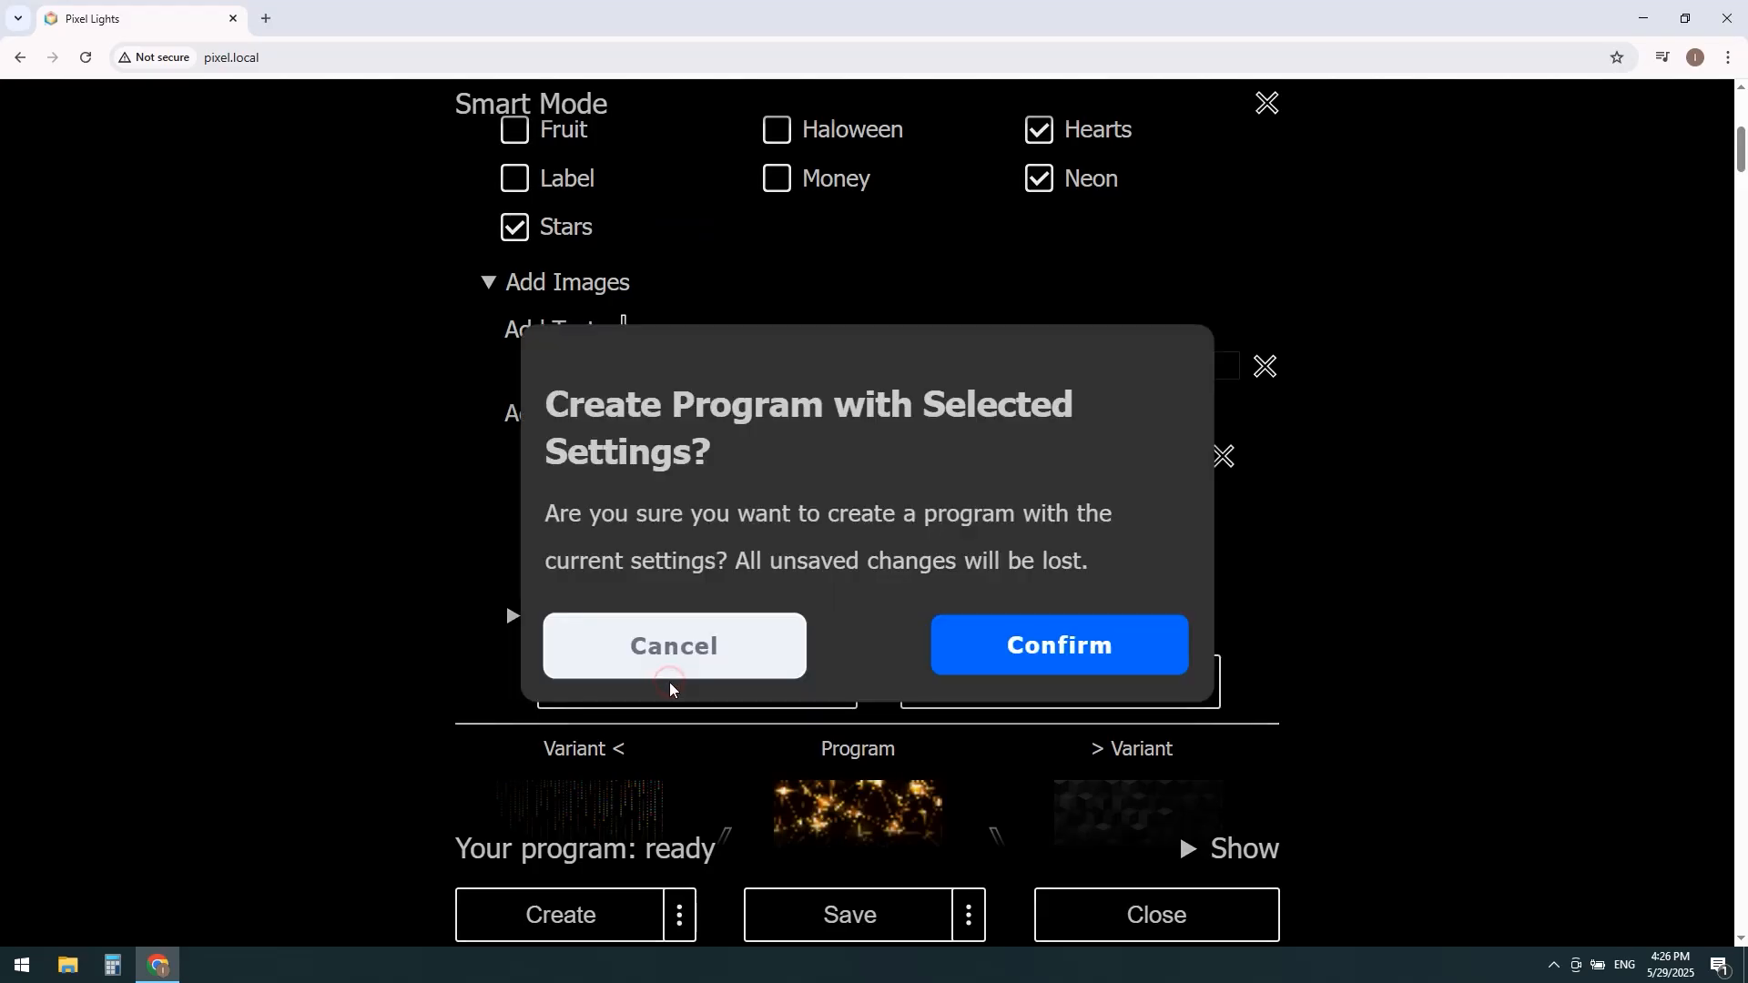
{"action": "left_click", "coordinate": [1063, 668]}
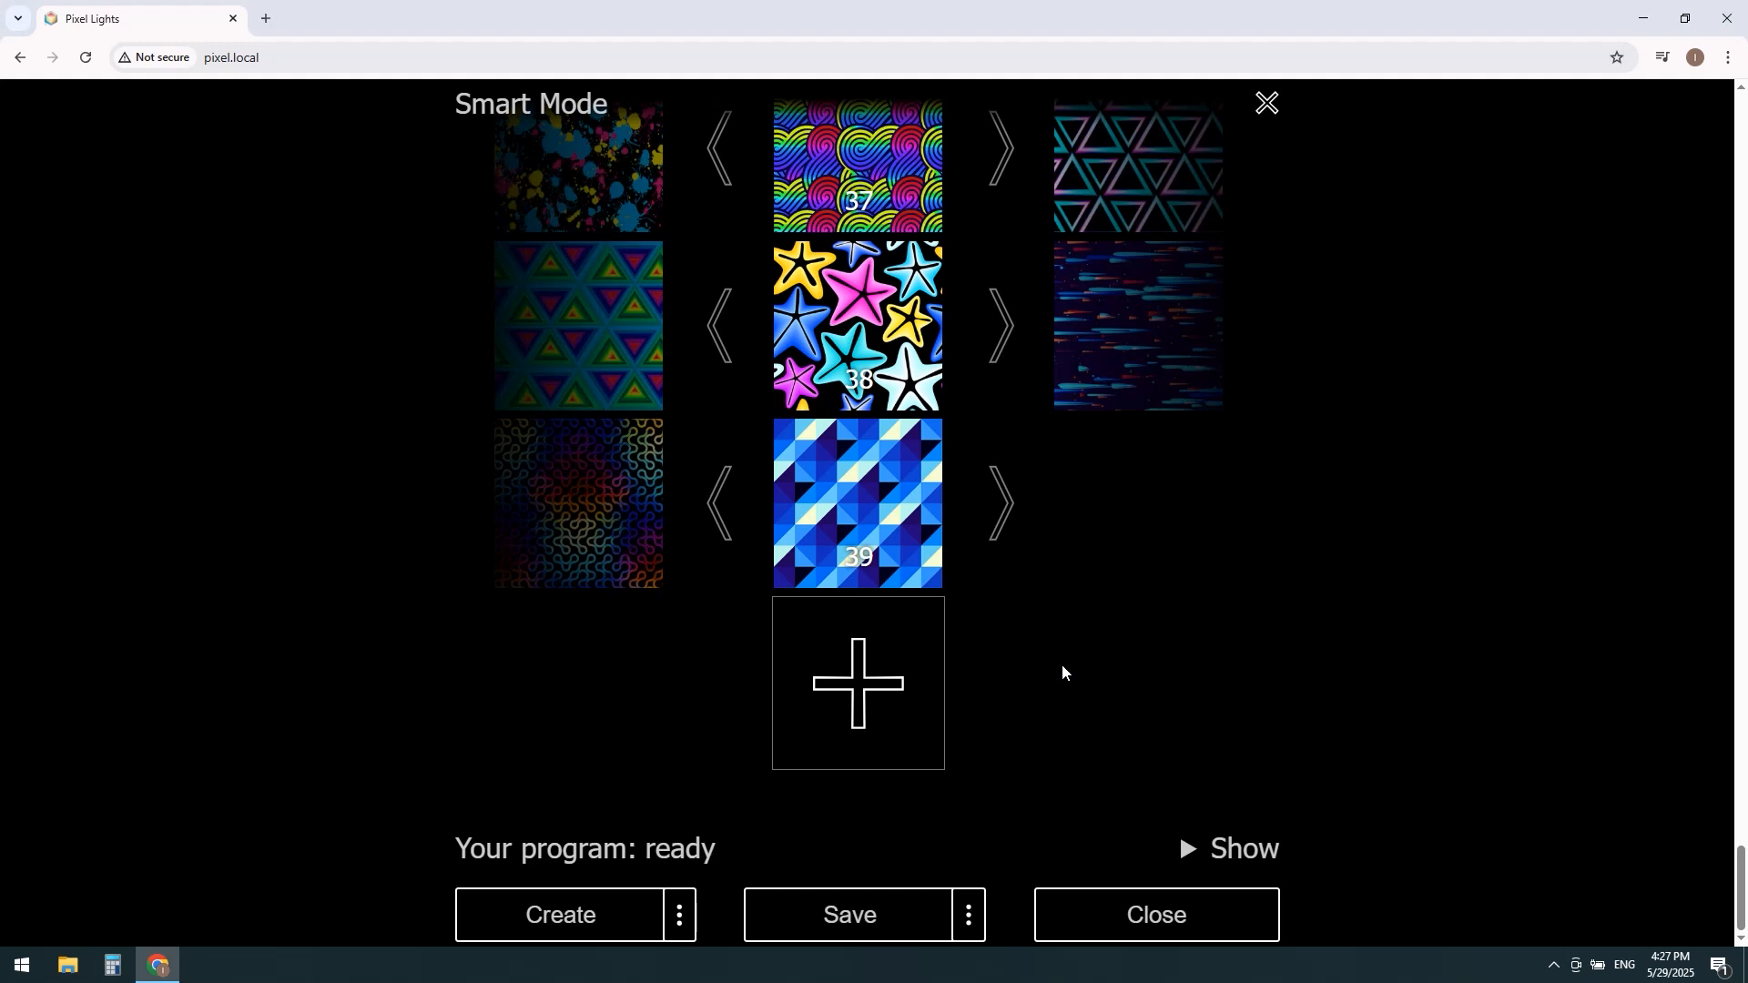
Step: Review the created program's image sequence from the last image back to the first, checking the custom text and pictures
{"action": "scroll", "coordinate": [1061, 667], "scroll_direction": "up", "scroll_amount": 10}
{"action": "scroll", "coordinate": [1038, 655], "scroll_direction": "up", "scroll_amount": 6}
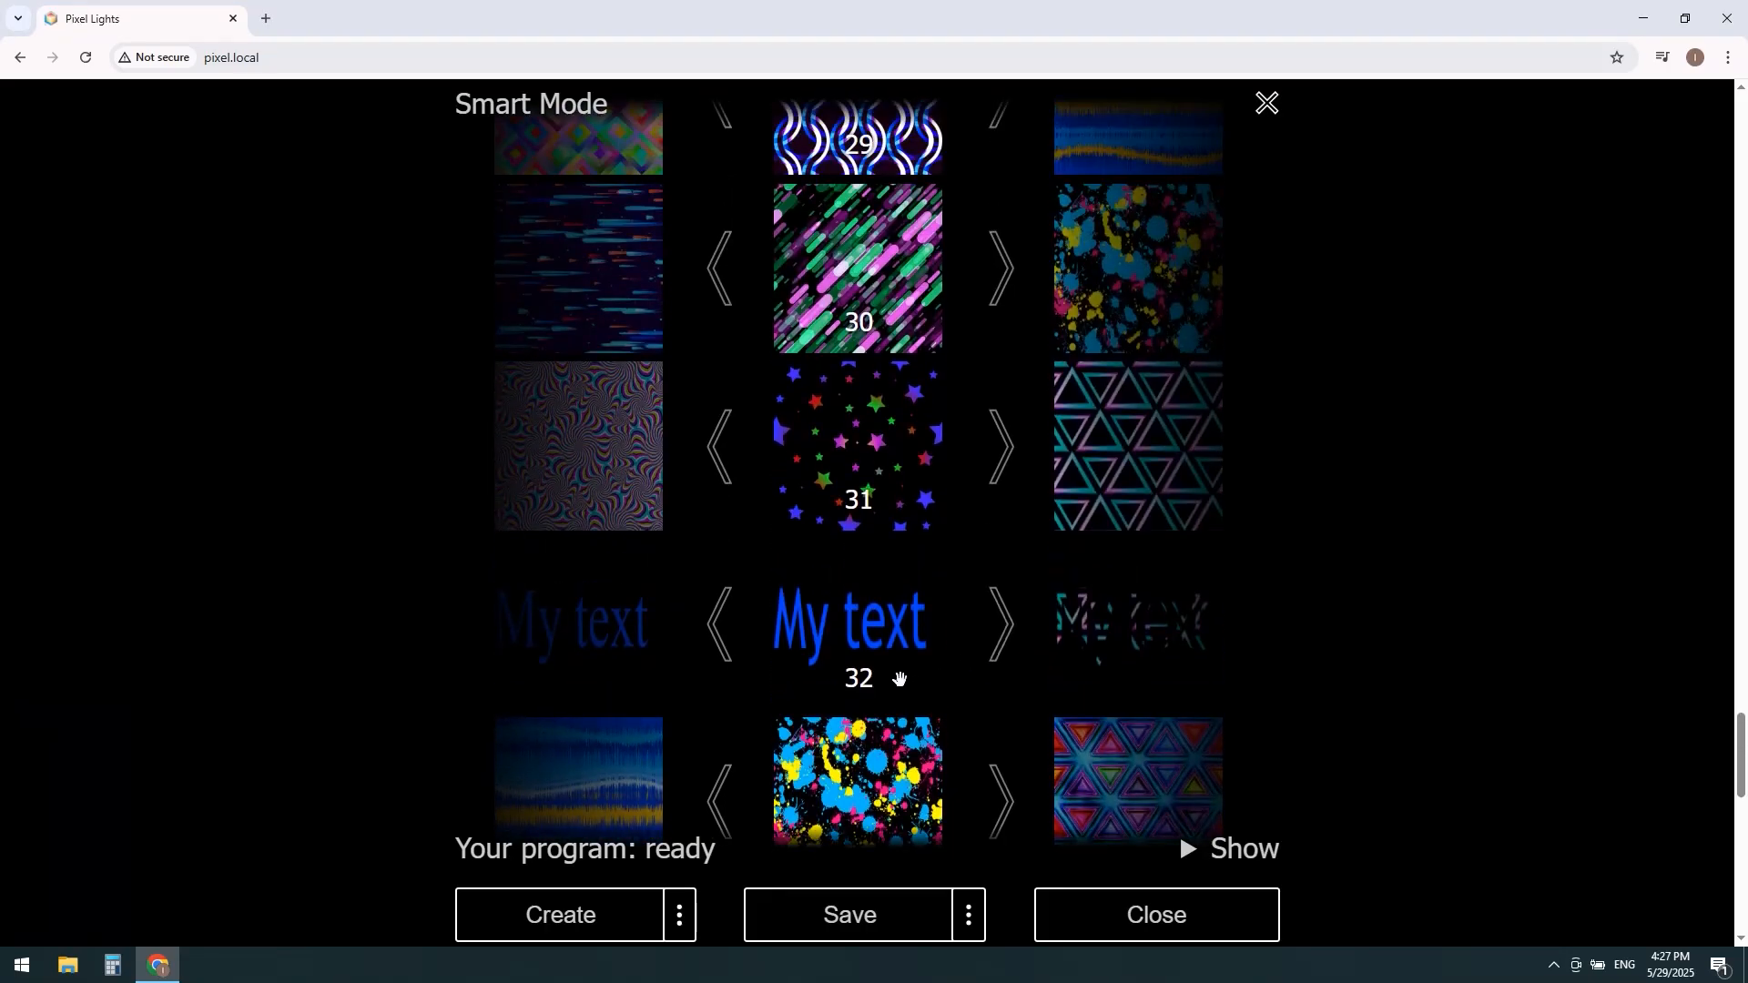
{"action": "scroll", "coordinate": [943, 615], "scroll_direction": "up", "scroll_amount": 14}
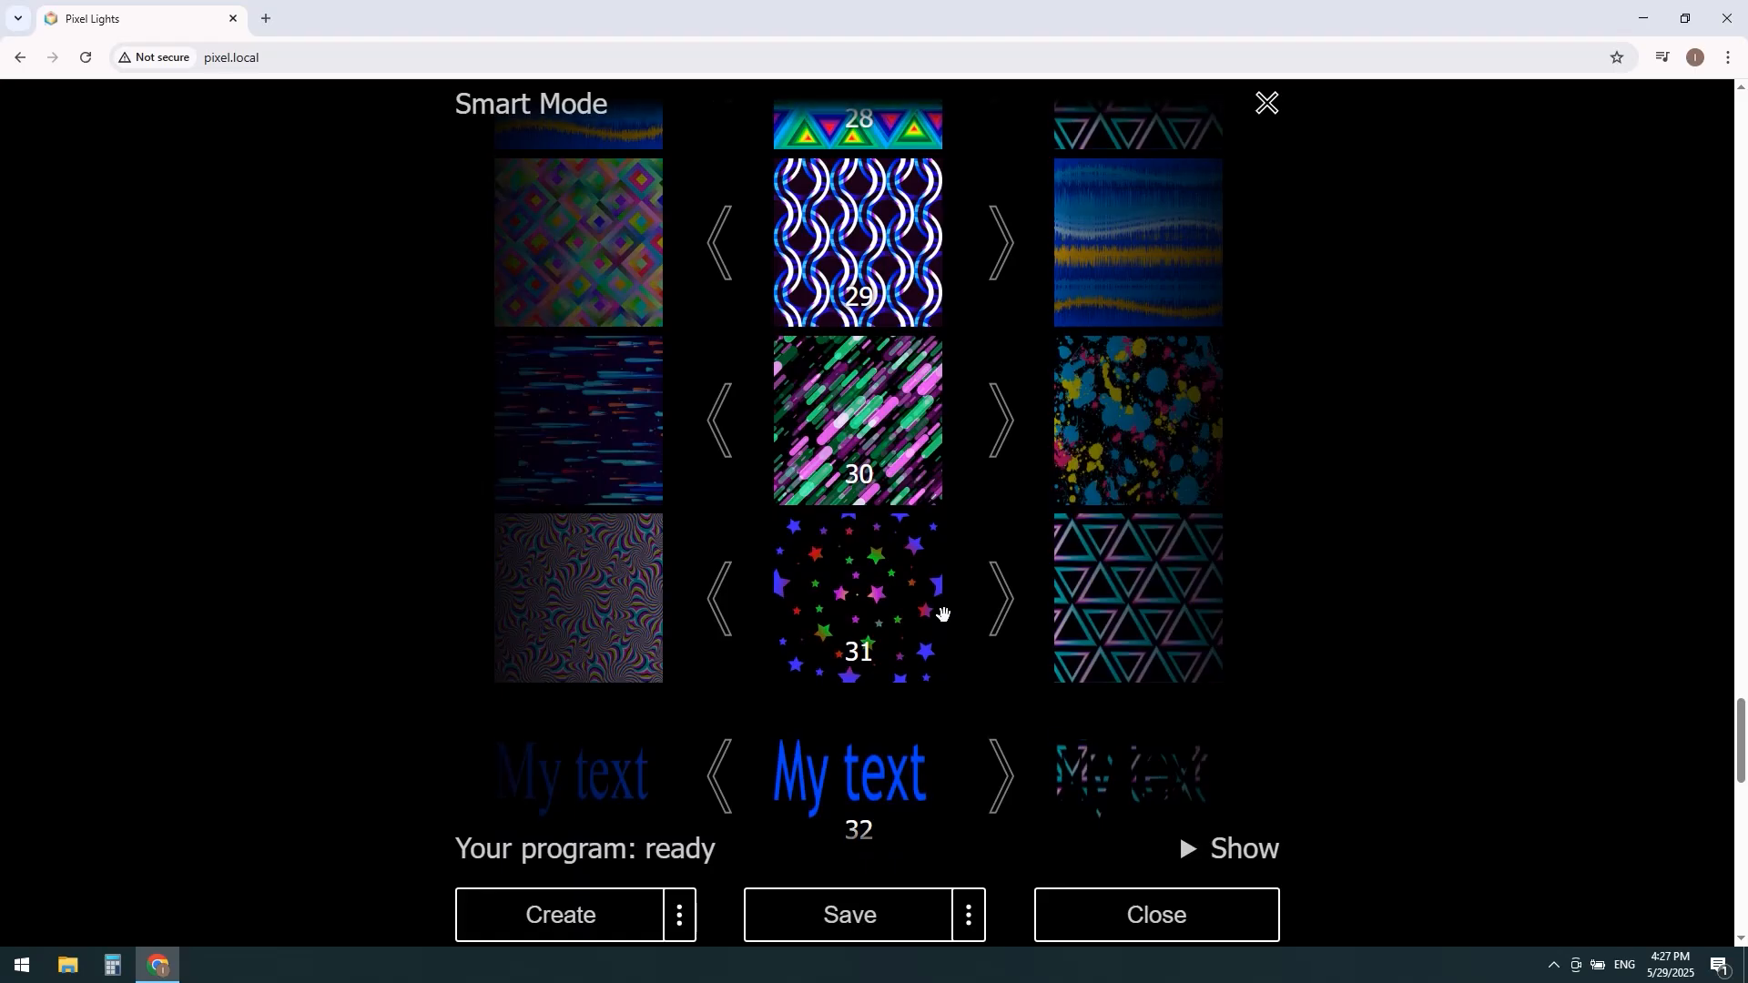
{"action": "scroll", "coordinate": [955, 620], "scroll_direction": "up", "scroll_amount": 10}
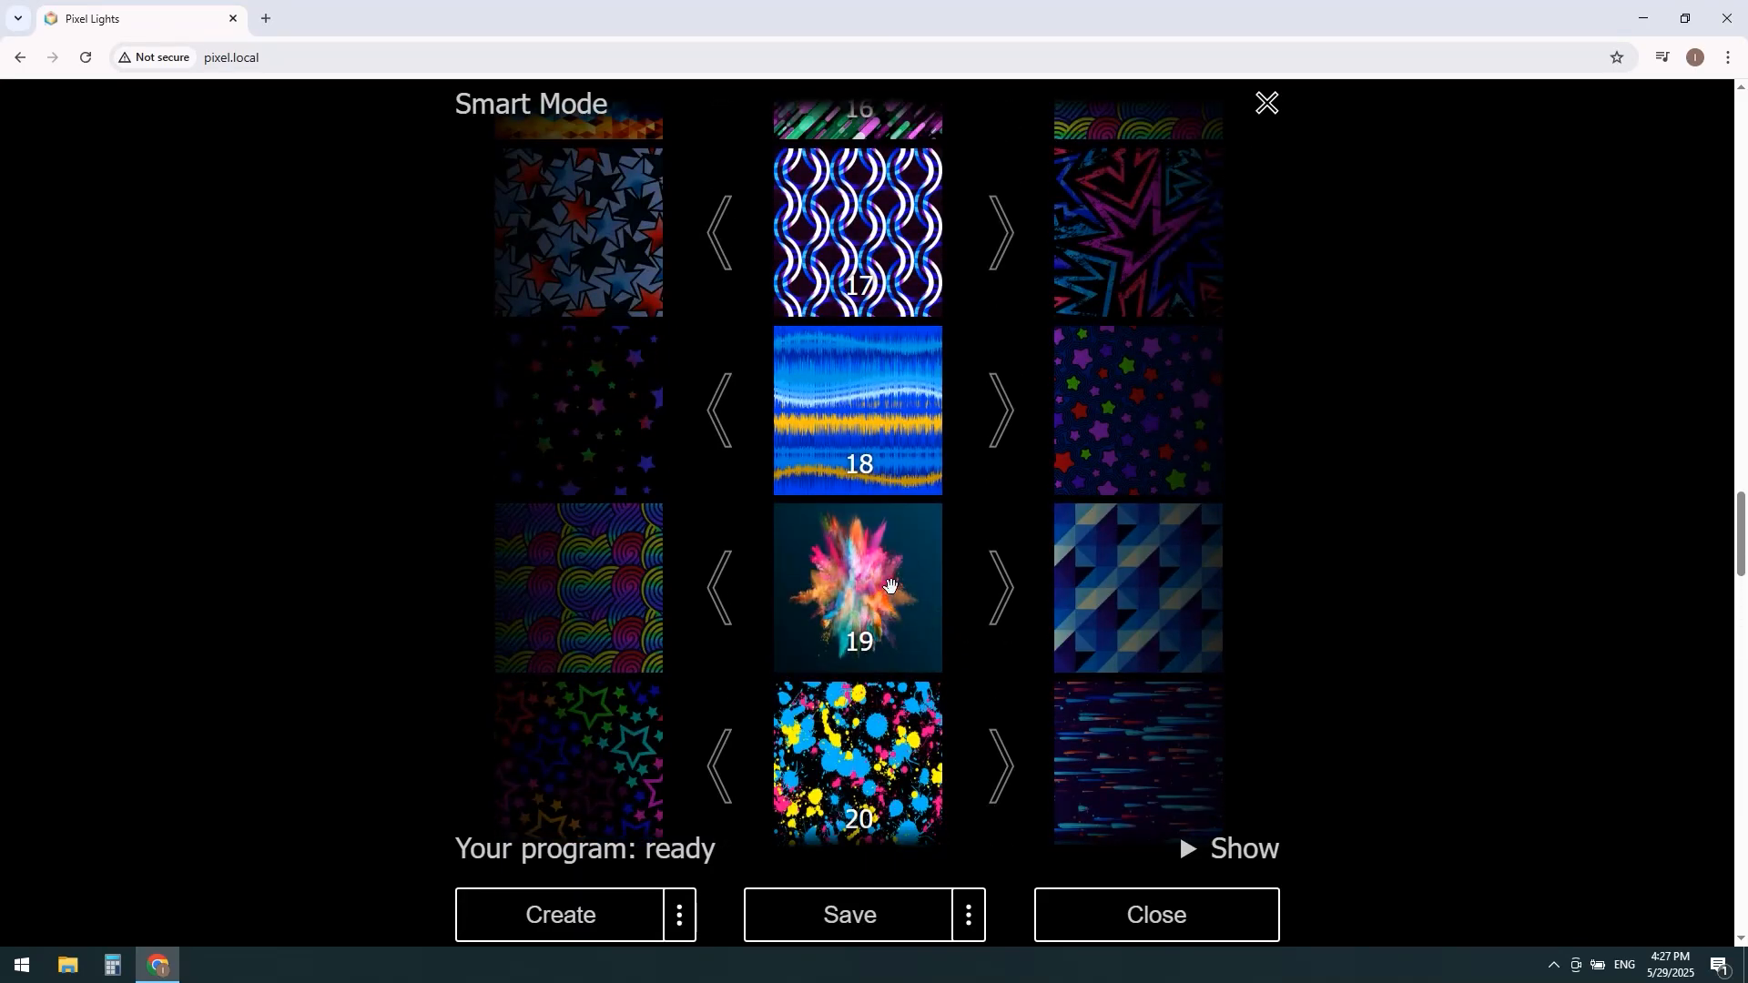
{"action": "scroll", "coordinate": [897, 587], "scroll_direction": "up", "scroll_amount": 8}
{"action": "scroll", "coordinate": [912, 590], "scroll_direction": "up", "scroll_amount": 7}
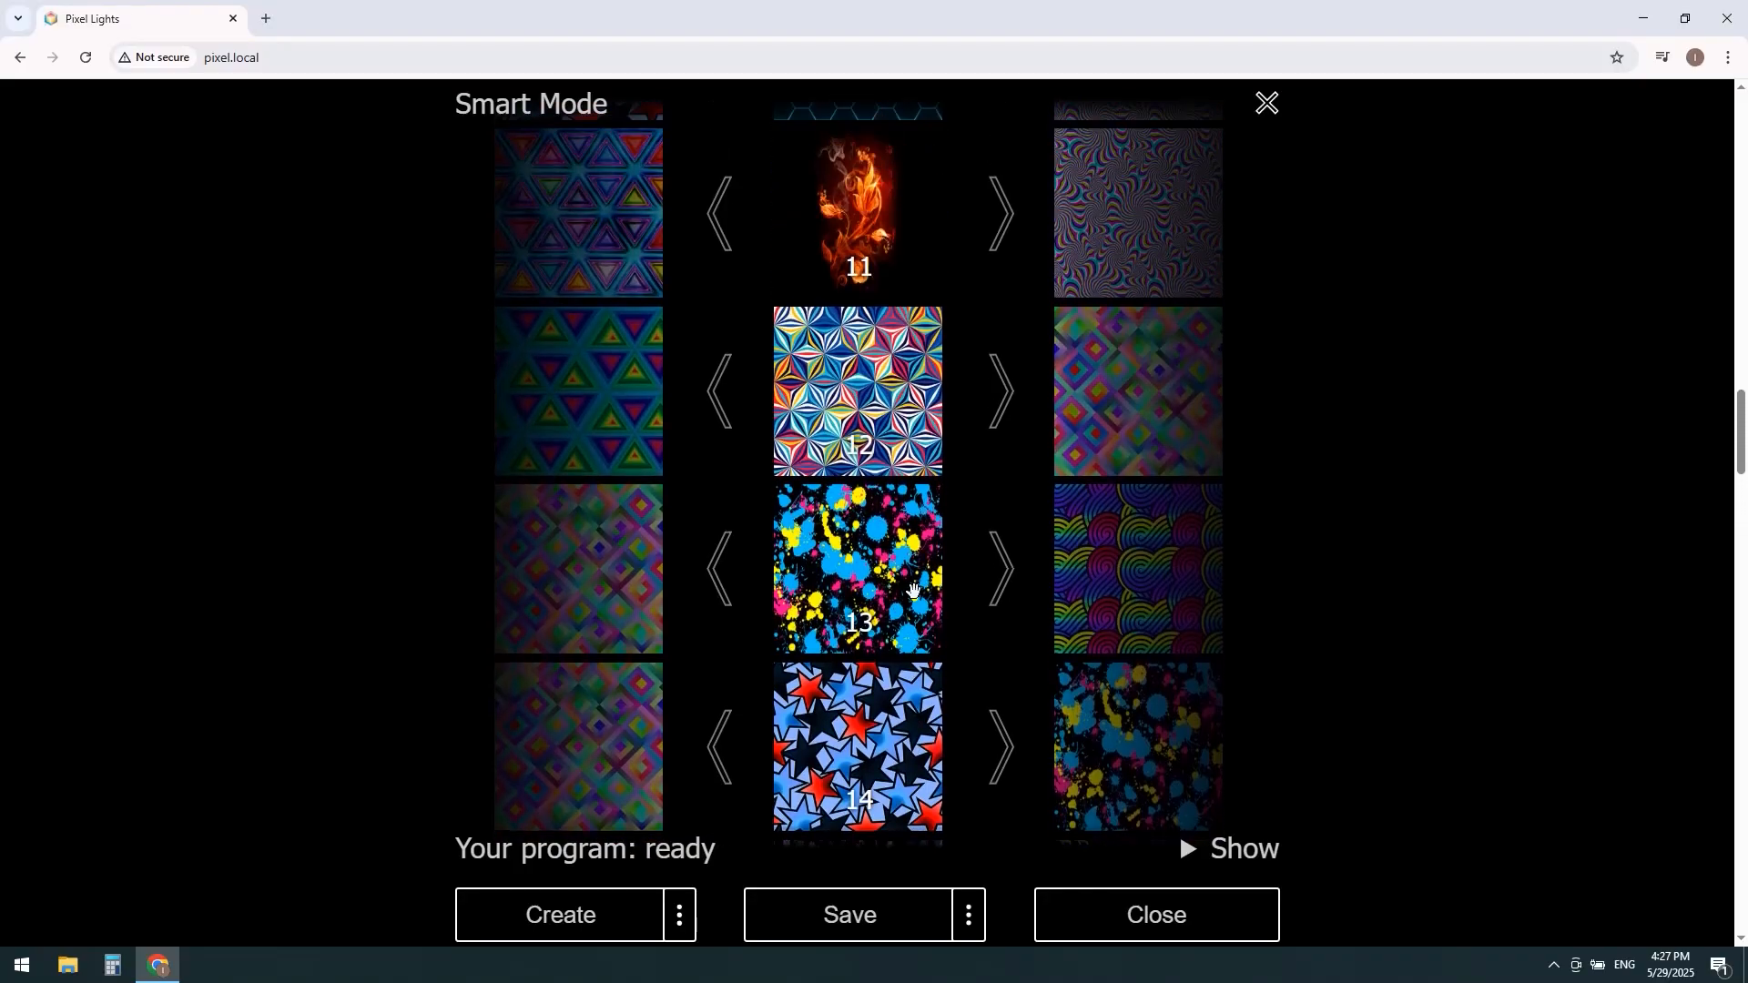
{"action": "scroll", "coordinate": [913, 593], "scroll_direction": "up", "scroll_amount": 5}
{"action": "scroll", "coordinate": [913, 593], "scroll_direction": "up", "scroll_amount": 5}
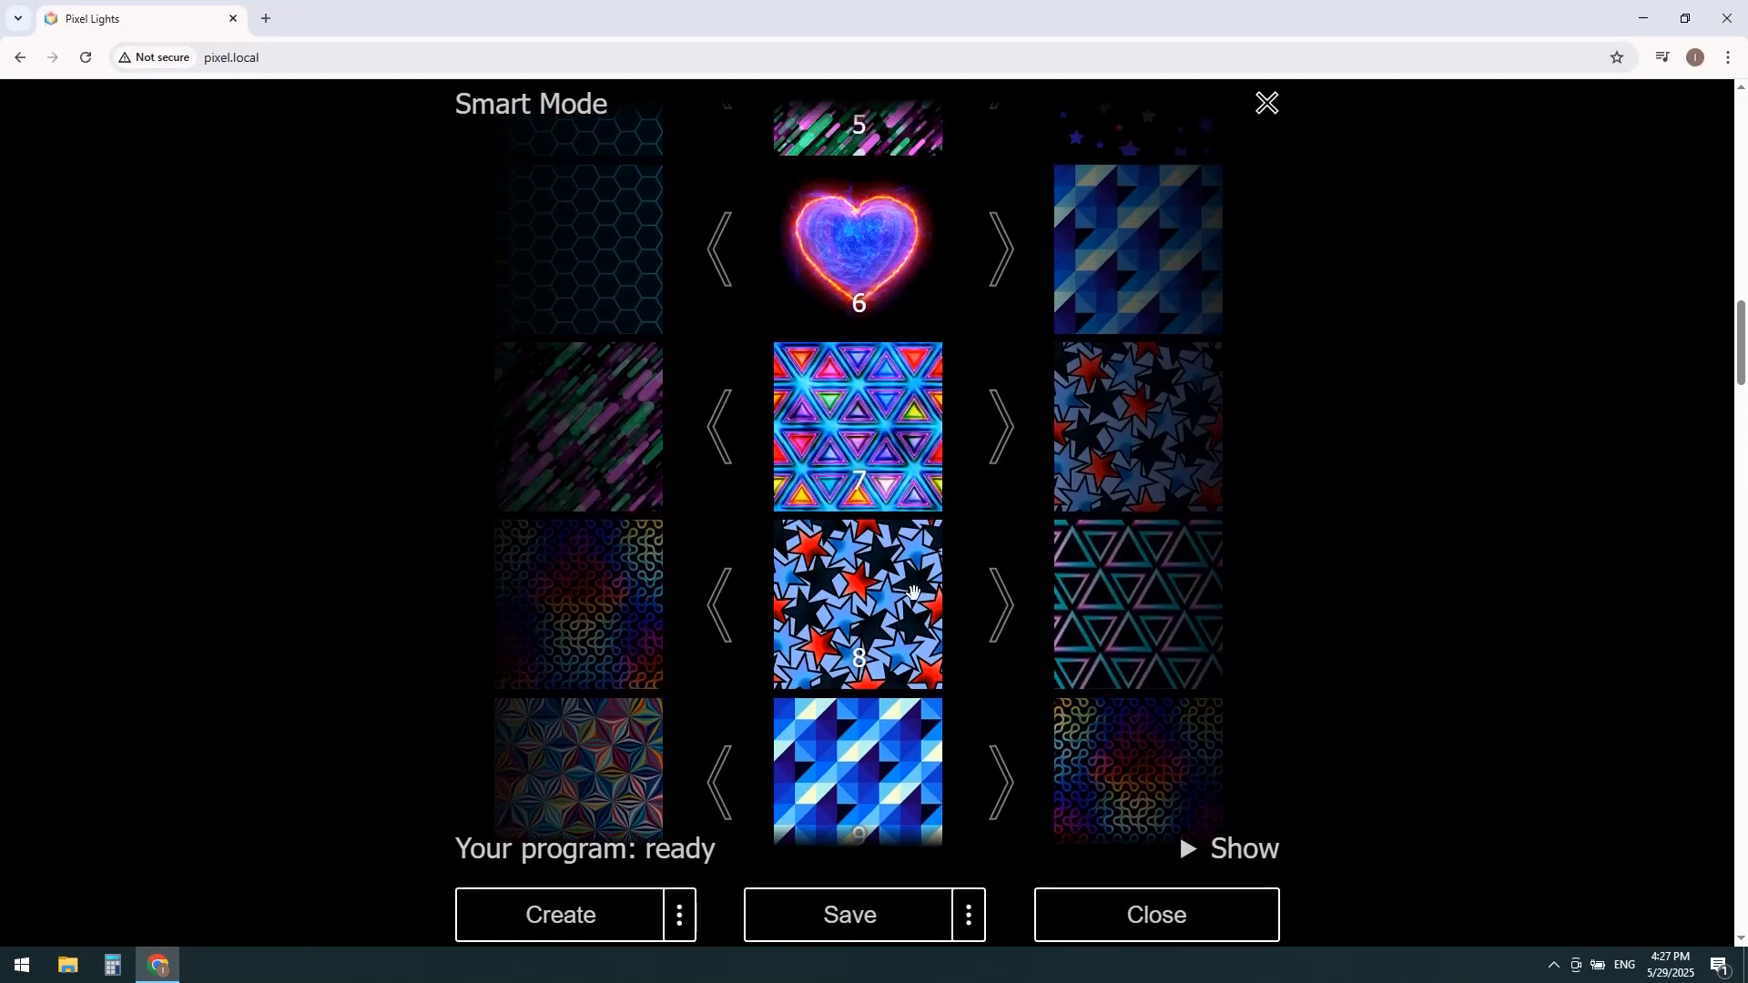
{"action": "scroll", "coordinate": [913, 593], "scroll_direction": "up", "scroll_amount": 2}
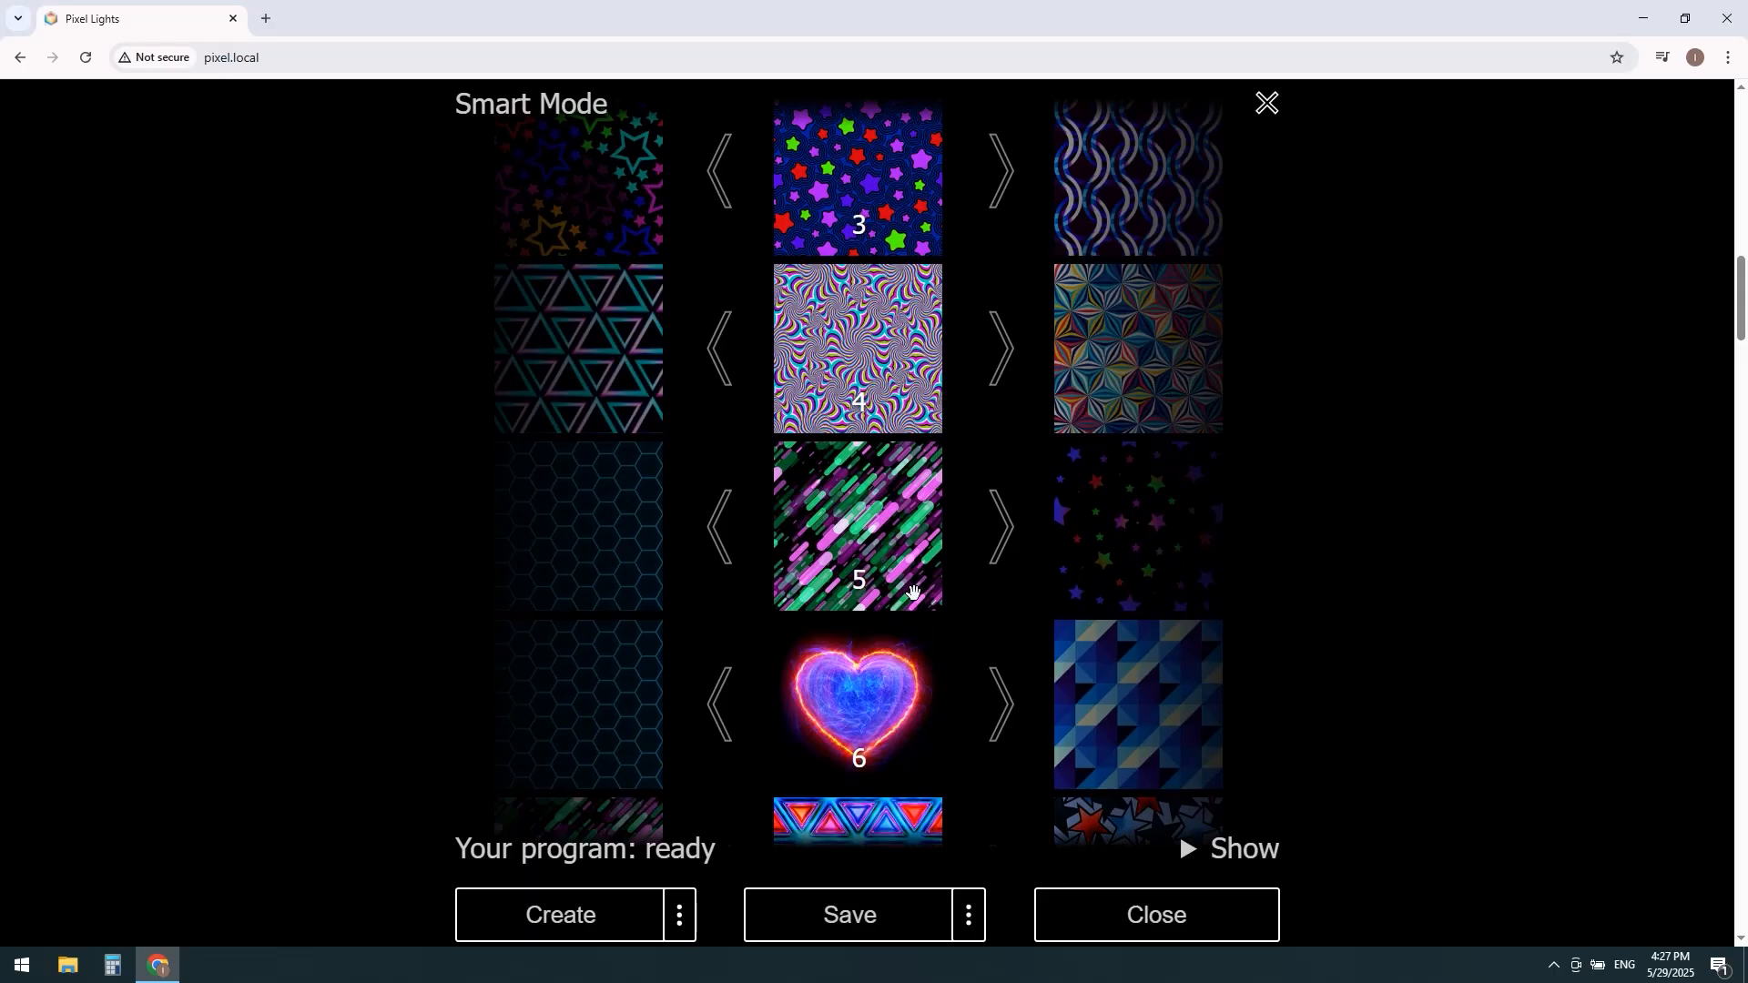
{"action": "scroll", "coordinate": [913, 593], "scroll_direction": "up", "scroll_amount": 3}
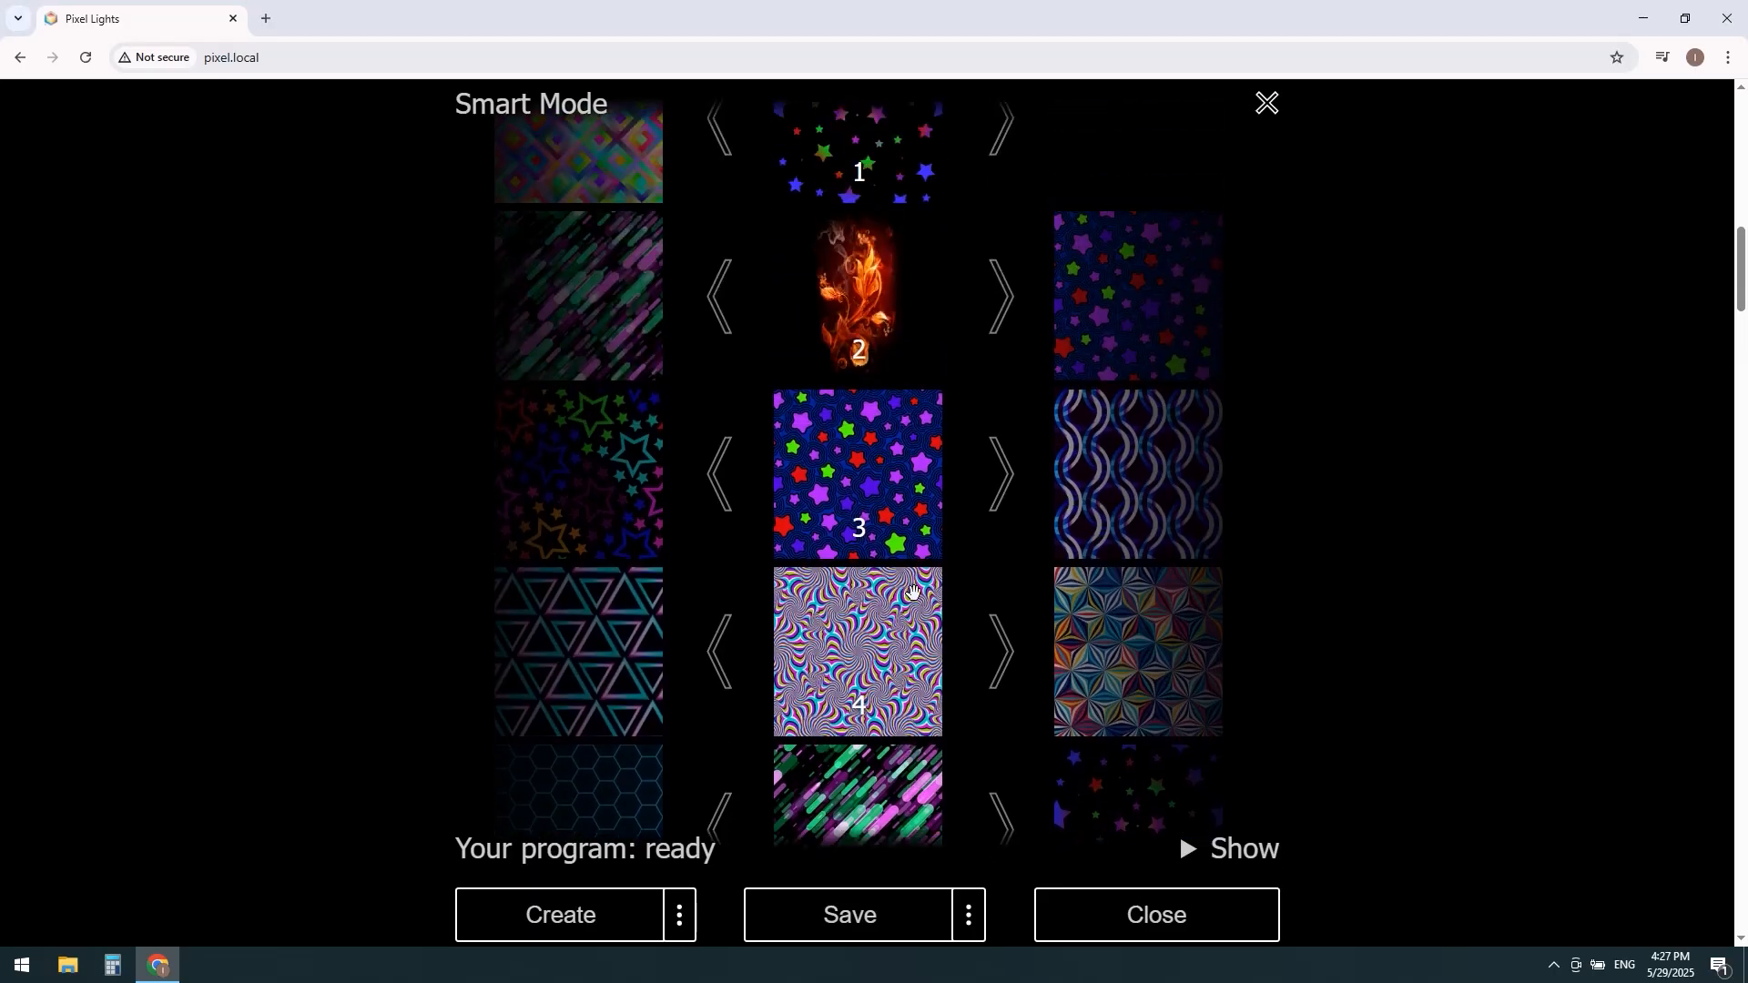
{"action": "scroll", "coordinate": [913, 593], "scroll_direction": "up", "scroll_amount": 2}
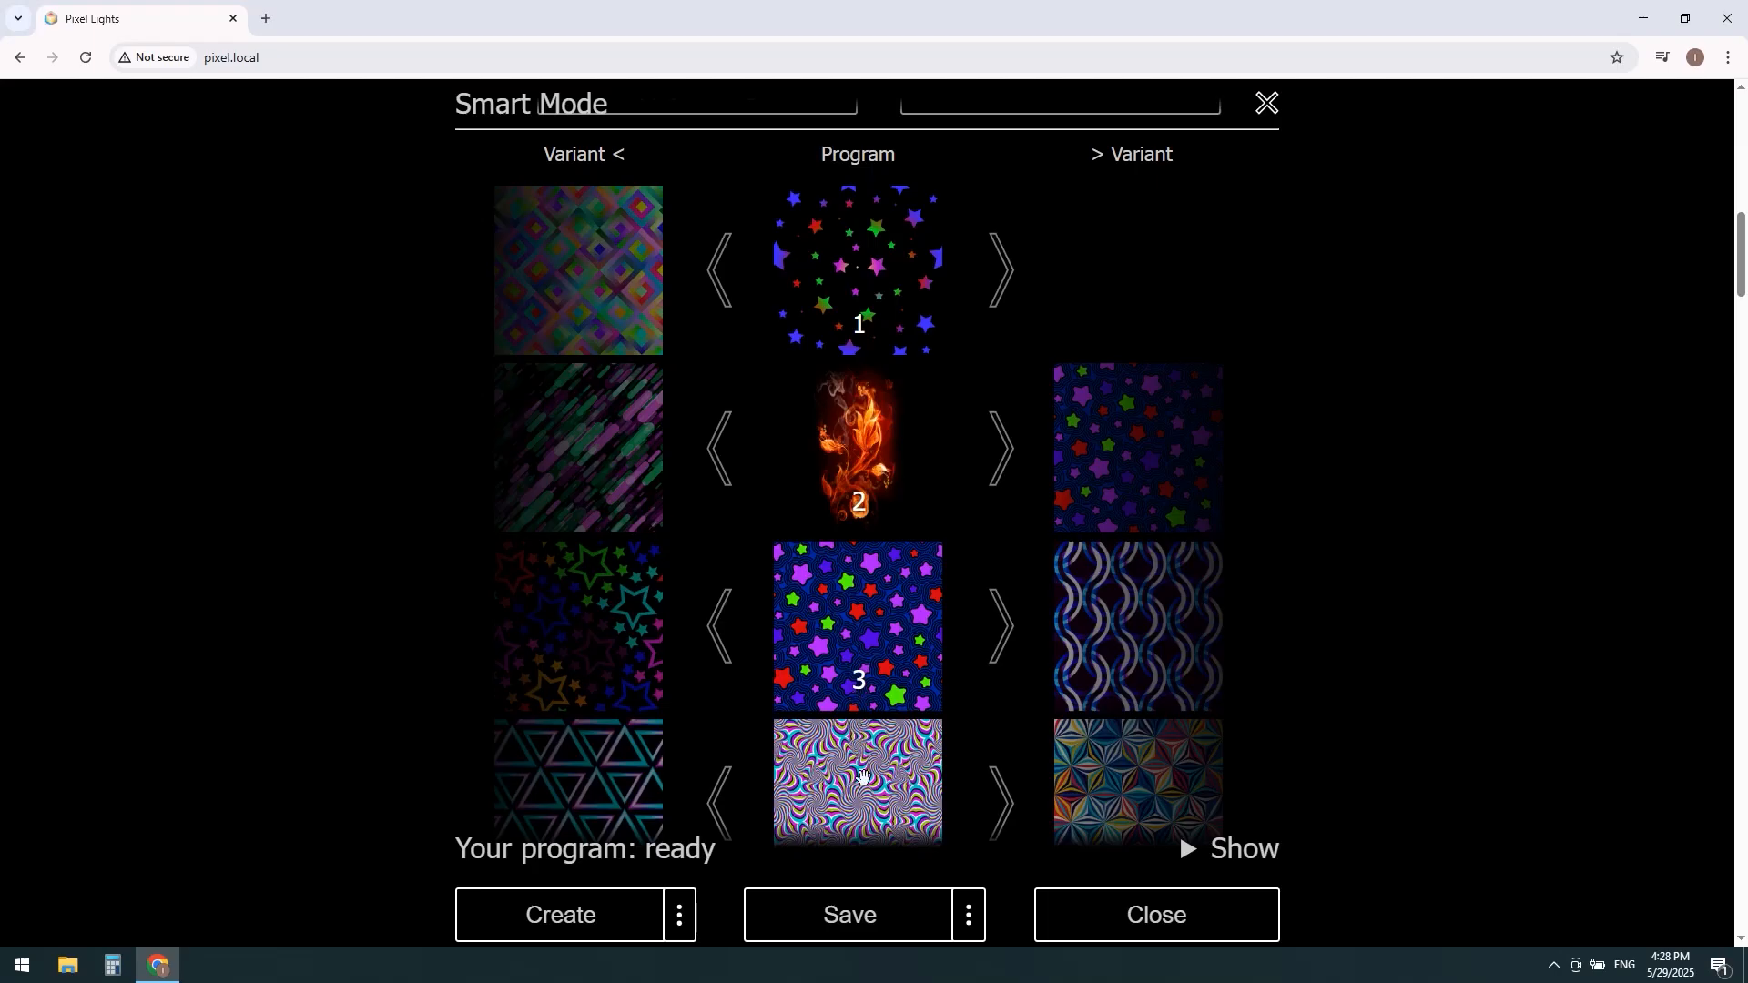
Step: Save the program to the devices and leave Smart Mode, confirming the exit
{"action": "left_click", "coordinate": [873, 919]}
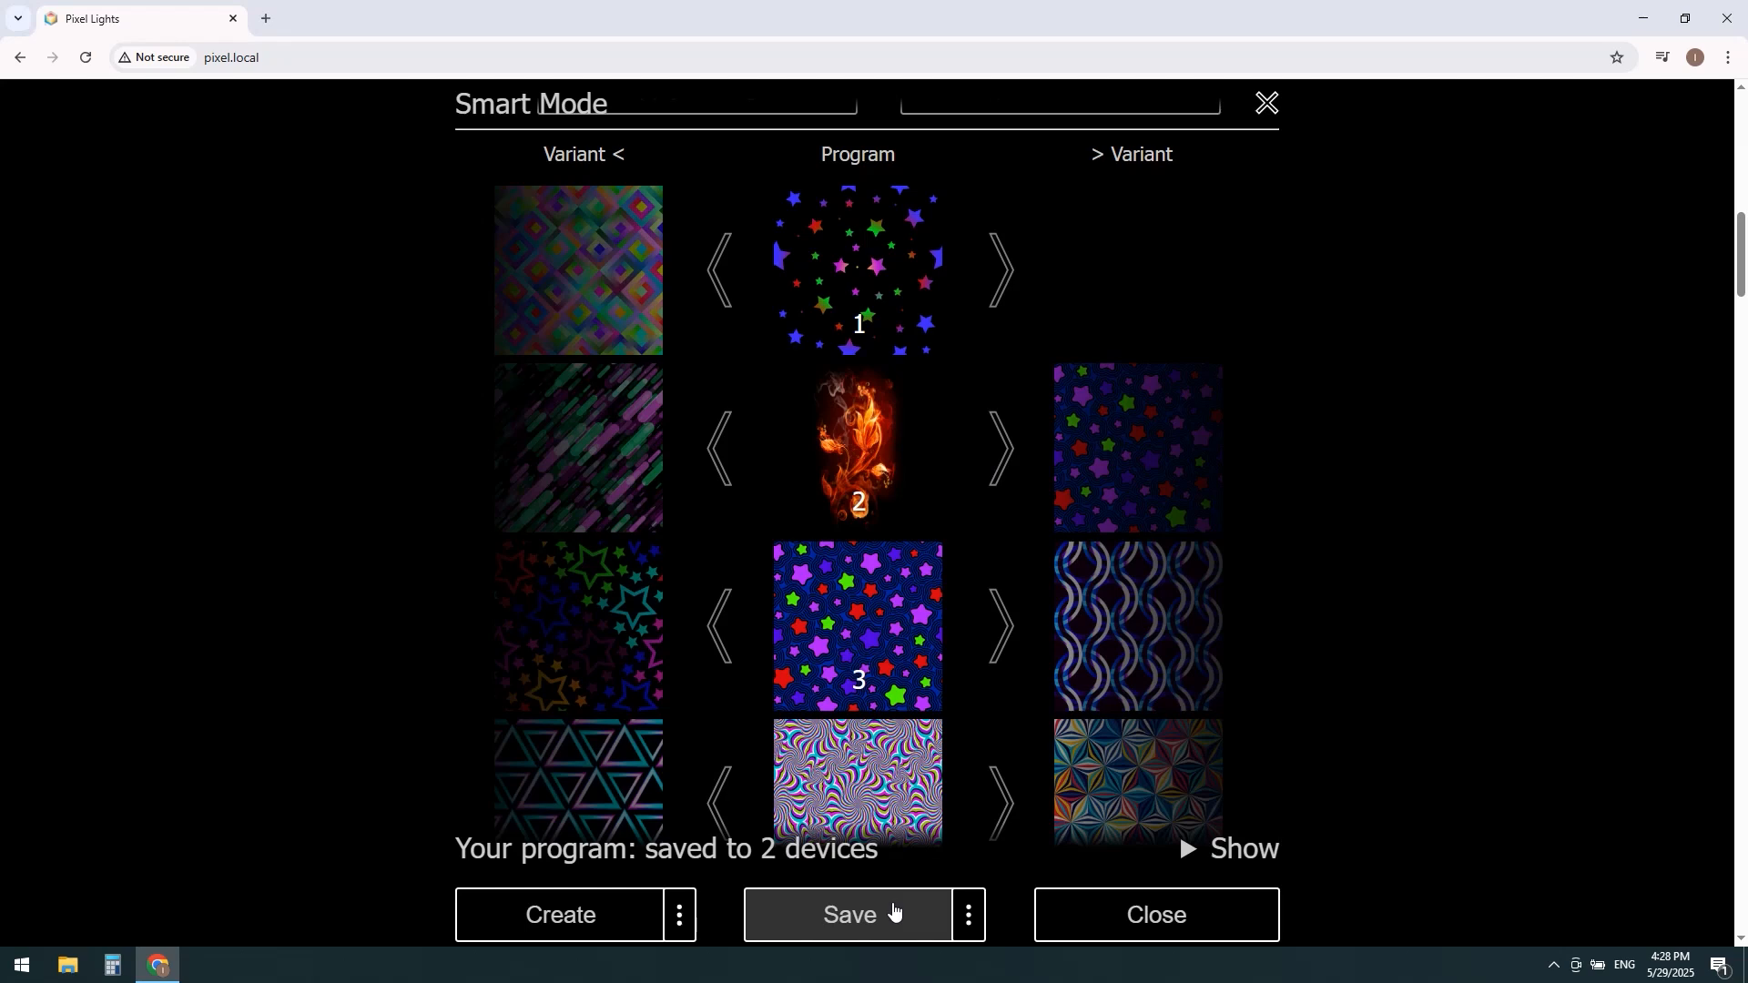
{"action": "left_click", "coordinate": [1199, 913]}
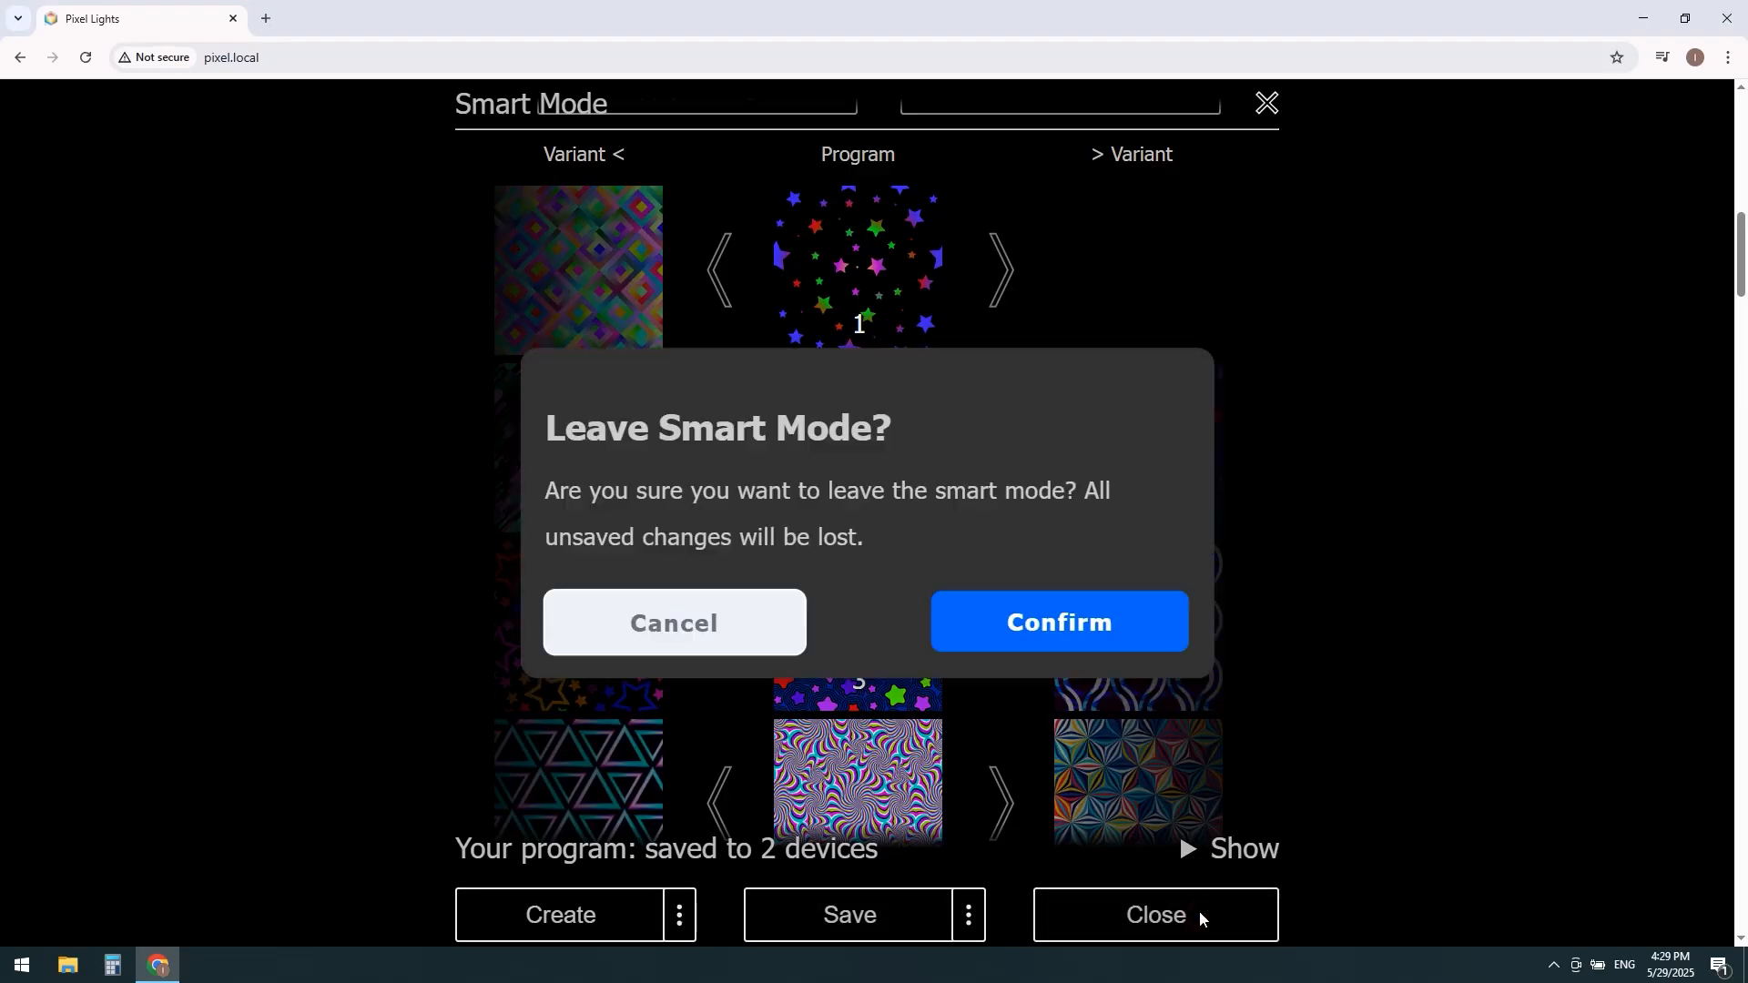
{"action": "left_click", "coordinate": [1066, 627]}
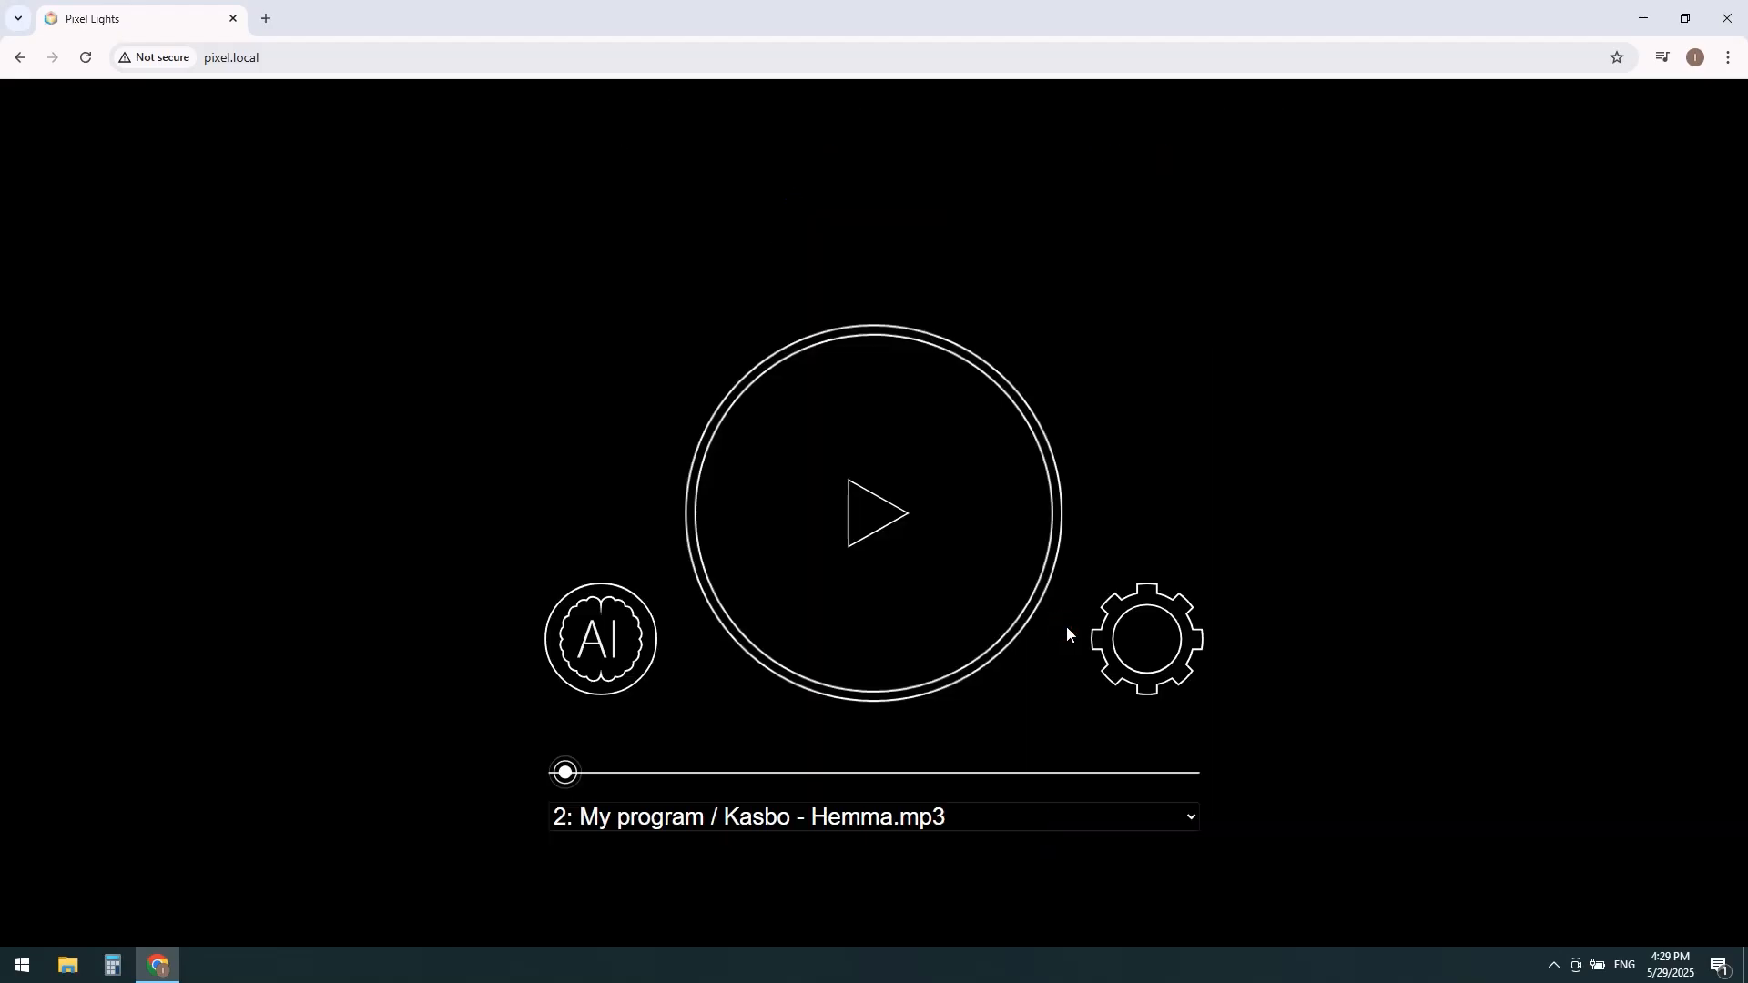
Step: Play "My program" with its music from the main screen and pause it at image 2
{"action": "left_click", "coordinate": [876, 501]}
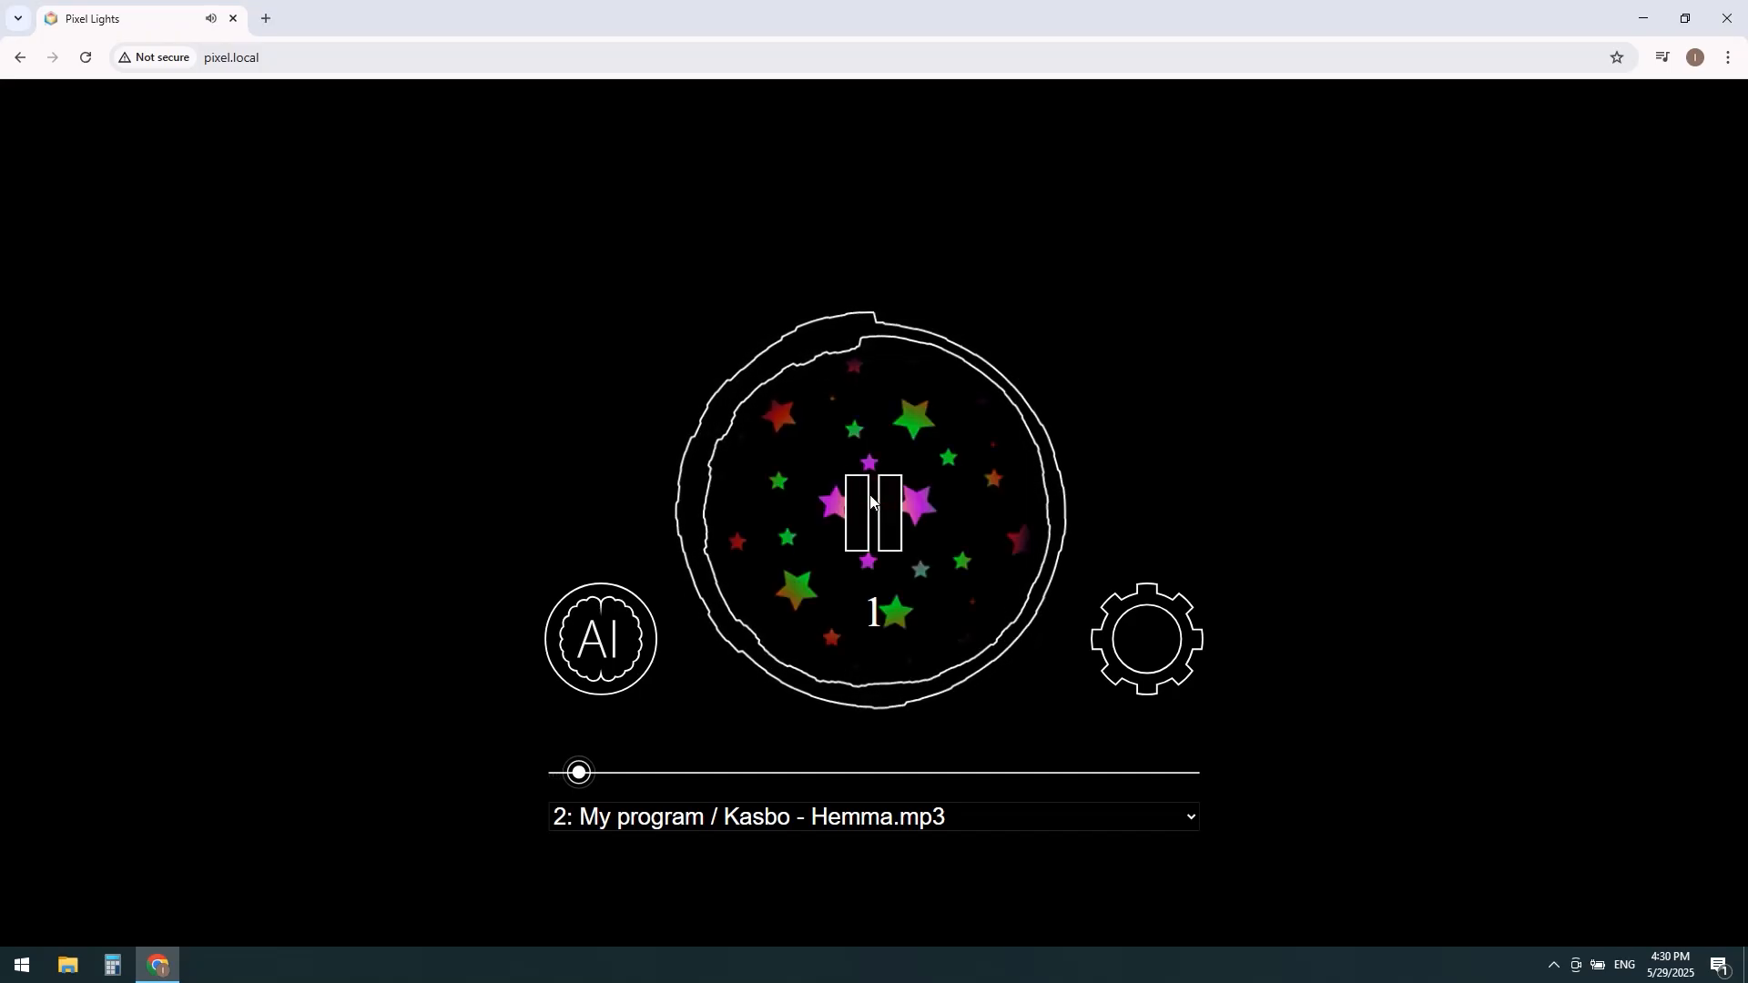
{"action": "left_click", "coordinate": [870, 494]}
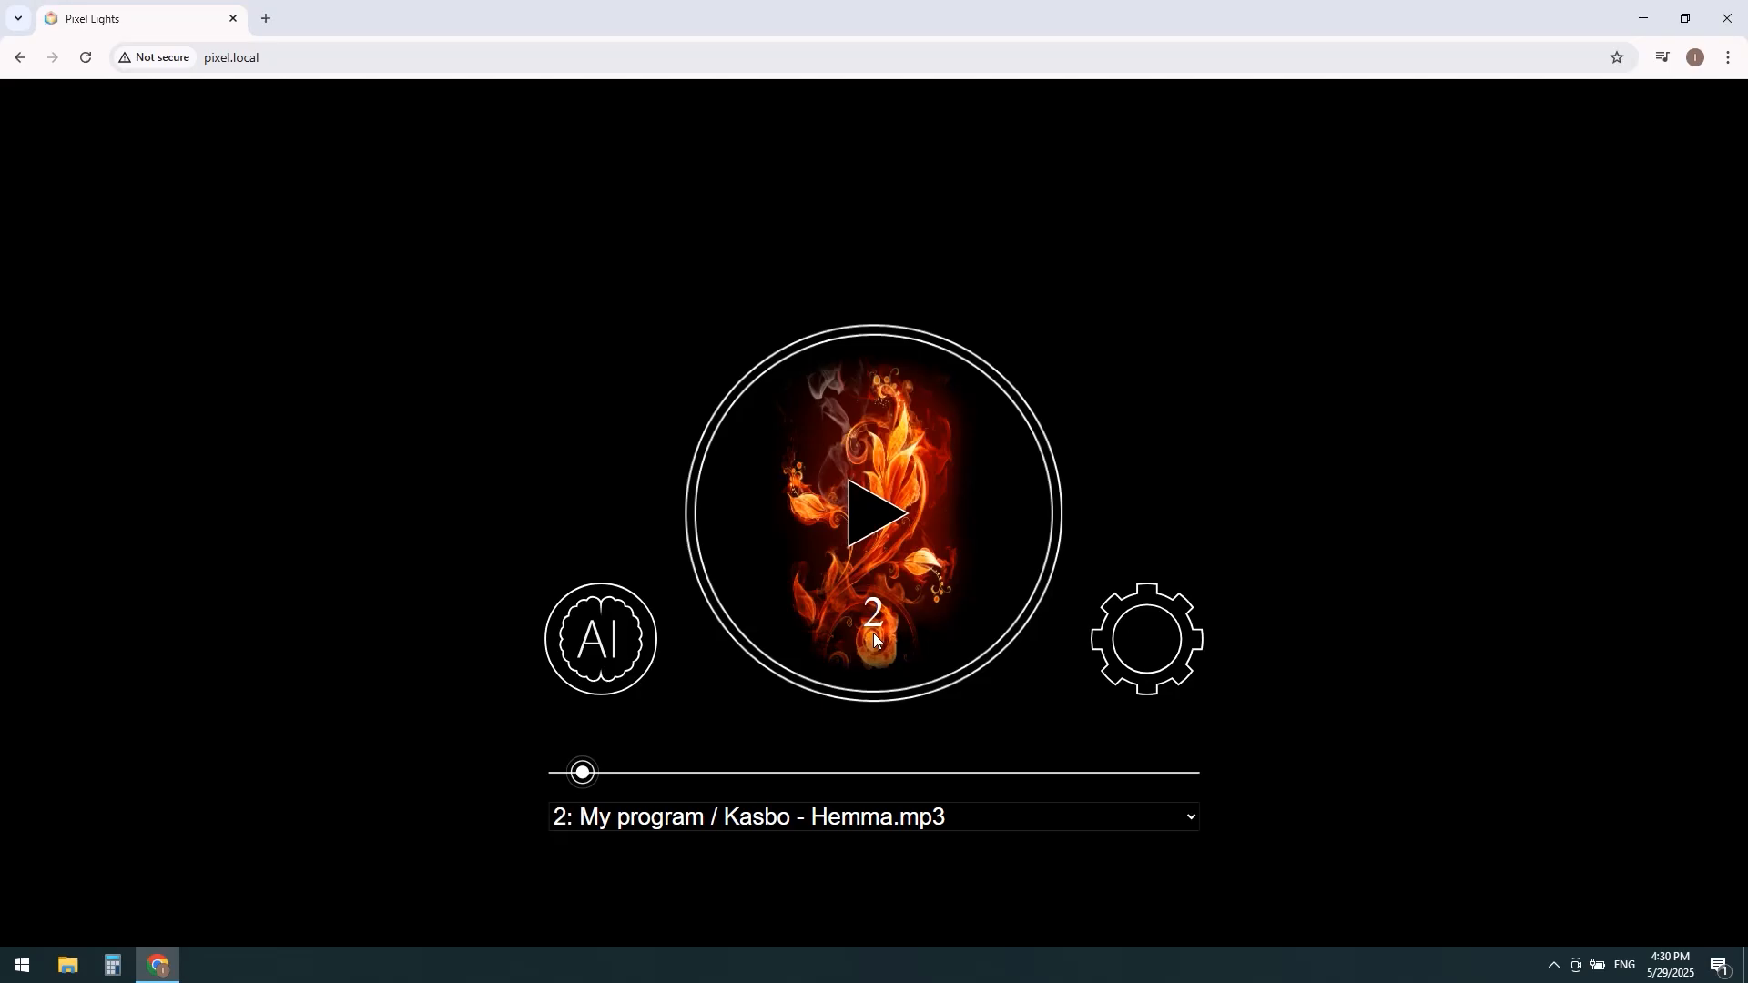
Step: Reopen Smart Mode for "My program" and go to its program images and their variants
{"action": "left_click", "coordinate": [608, 672]}
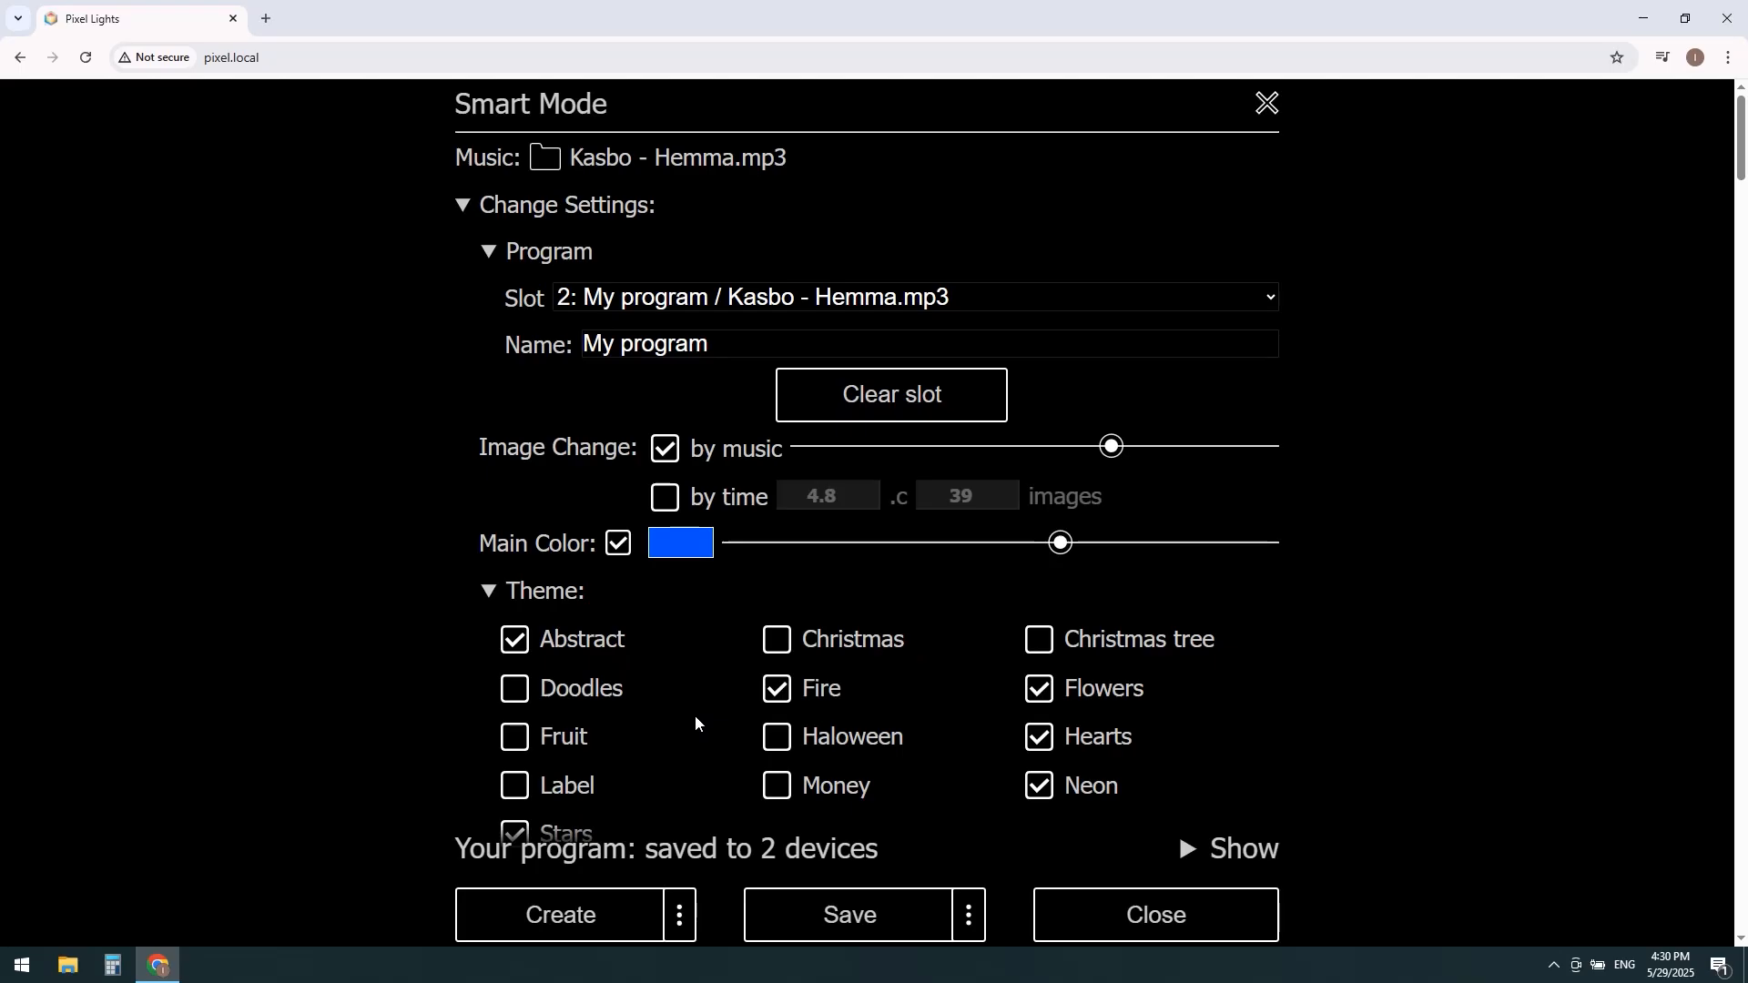
{"action": "scroll", "coordinate": [695, 714], "scroll_direction": "down", "scroll_amount": 2}
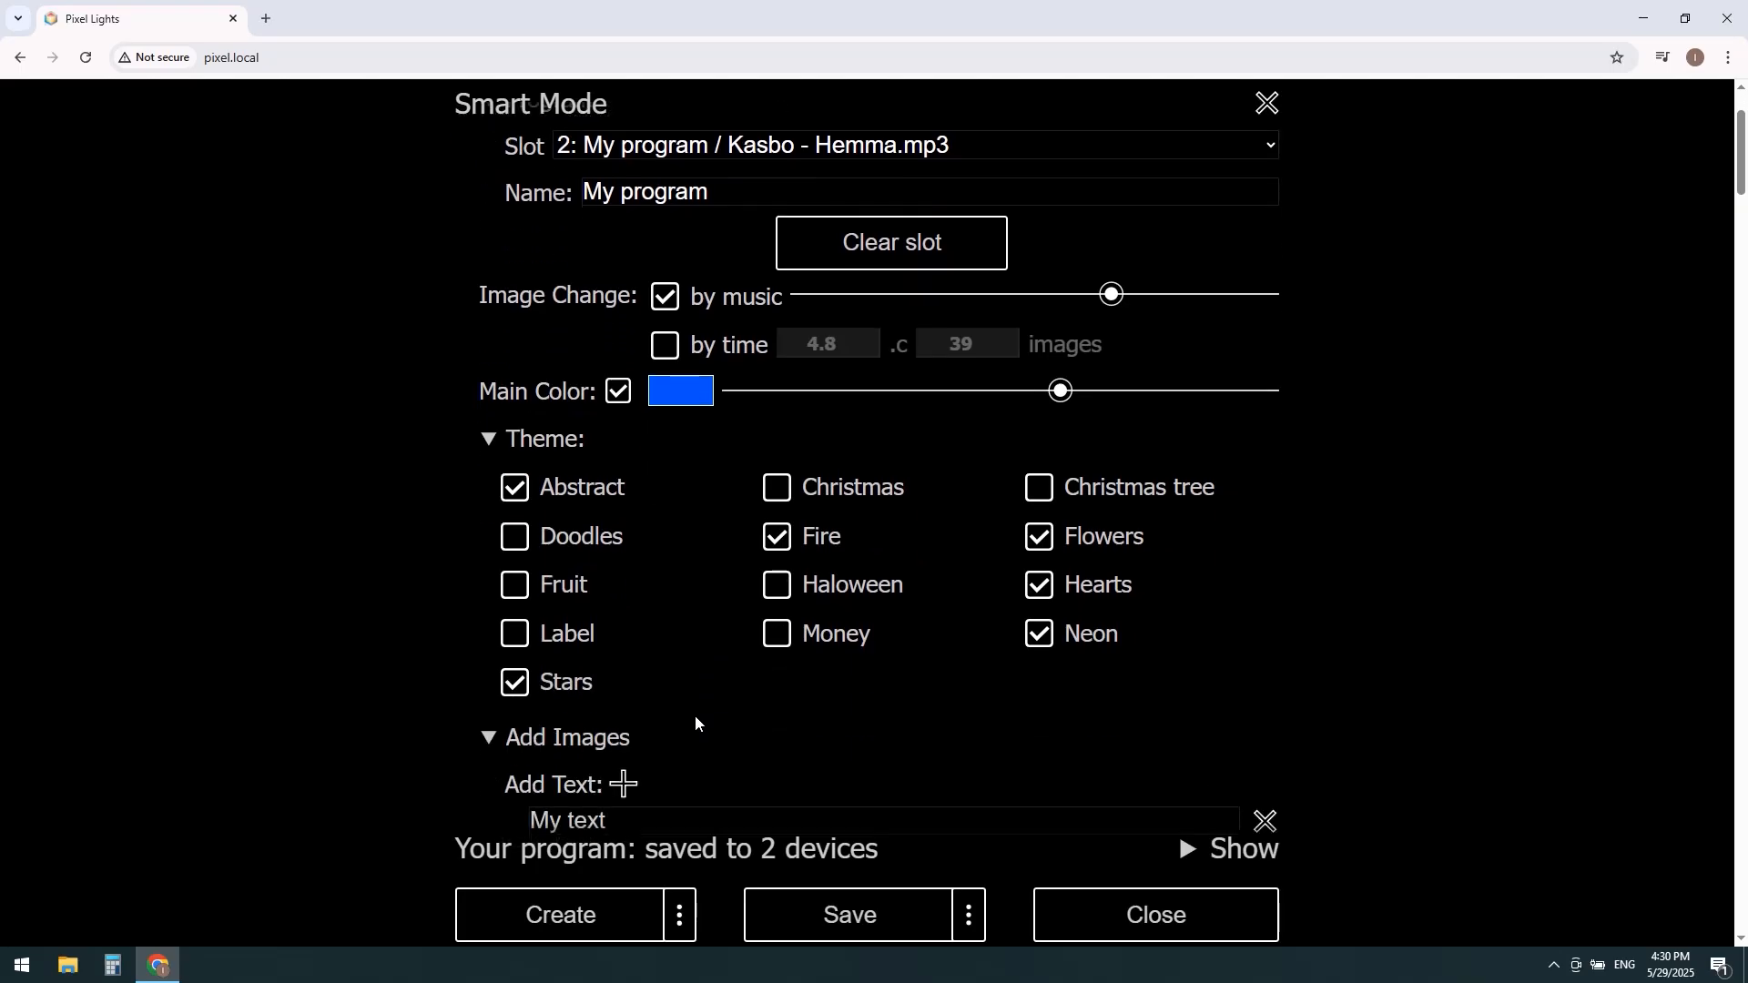
{"action": "scroll", "coordinate": [695, 714], "scroll_direction": "down", "scroll_amount": 7}
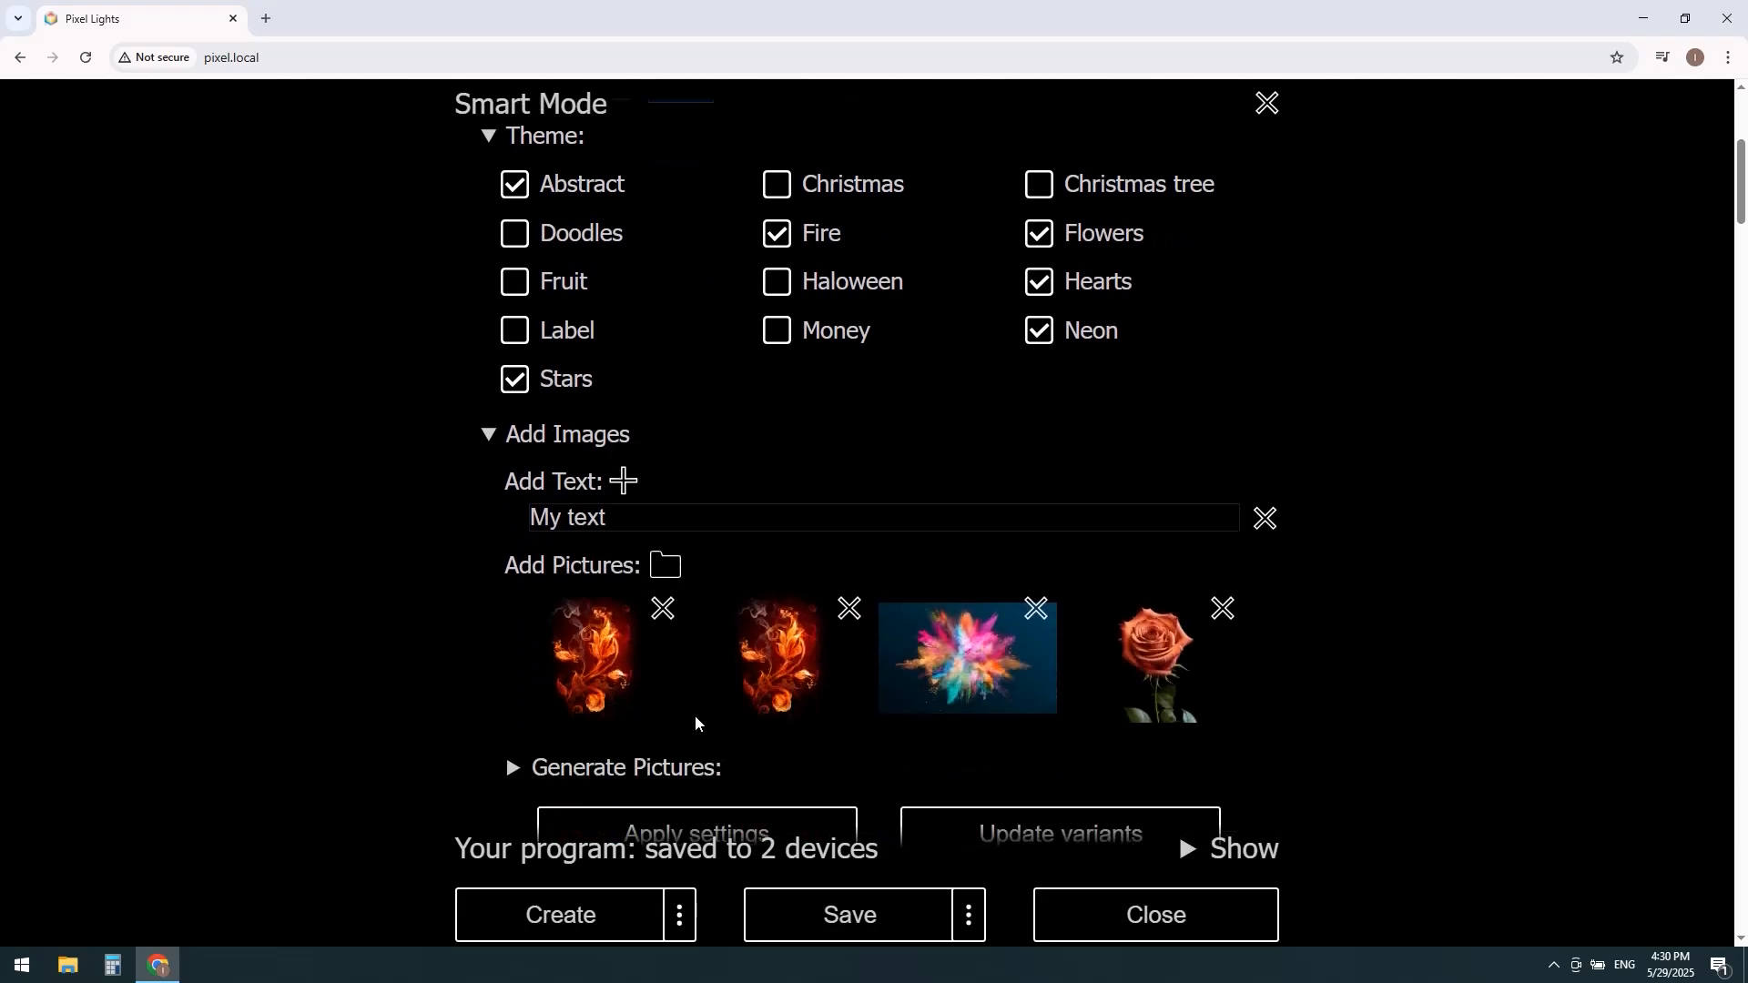
{"action": "scroll", "coordinate": [695, 714], "scroll_direction": "down", "scroll_amount": 2}
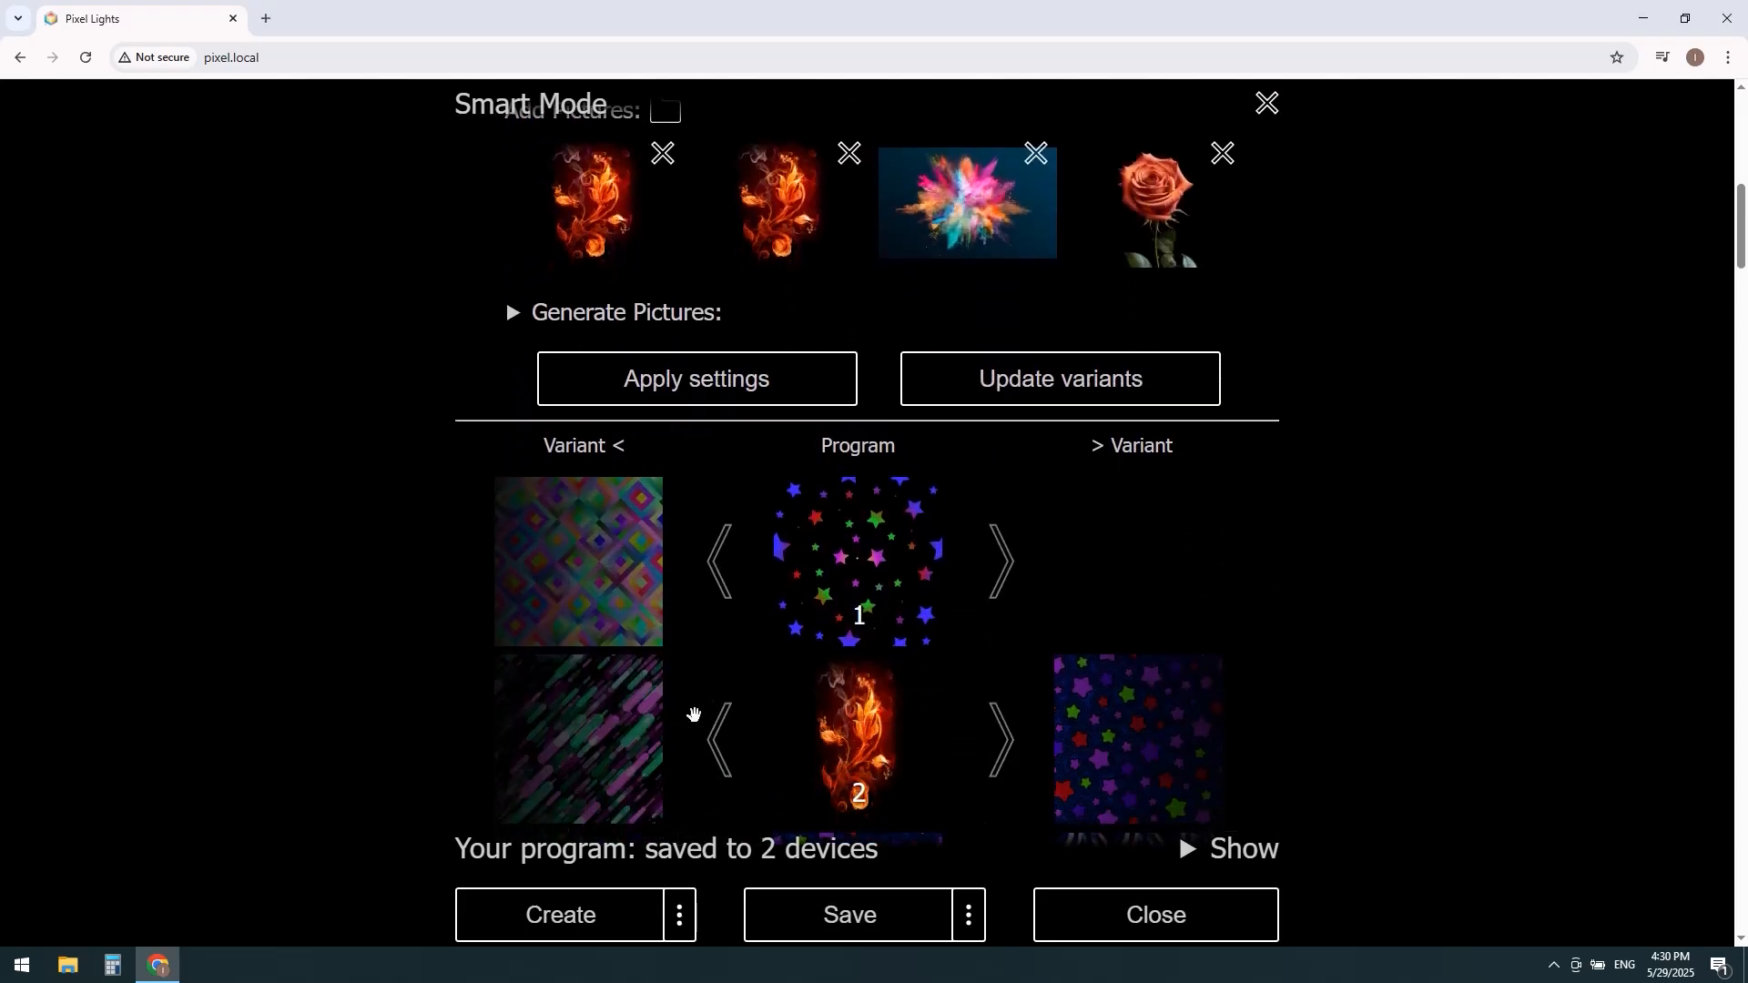
{"action": "scroll", "coordinate": [693, 714], "scroll_direction": "down", "scroll_amount": 2}
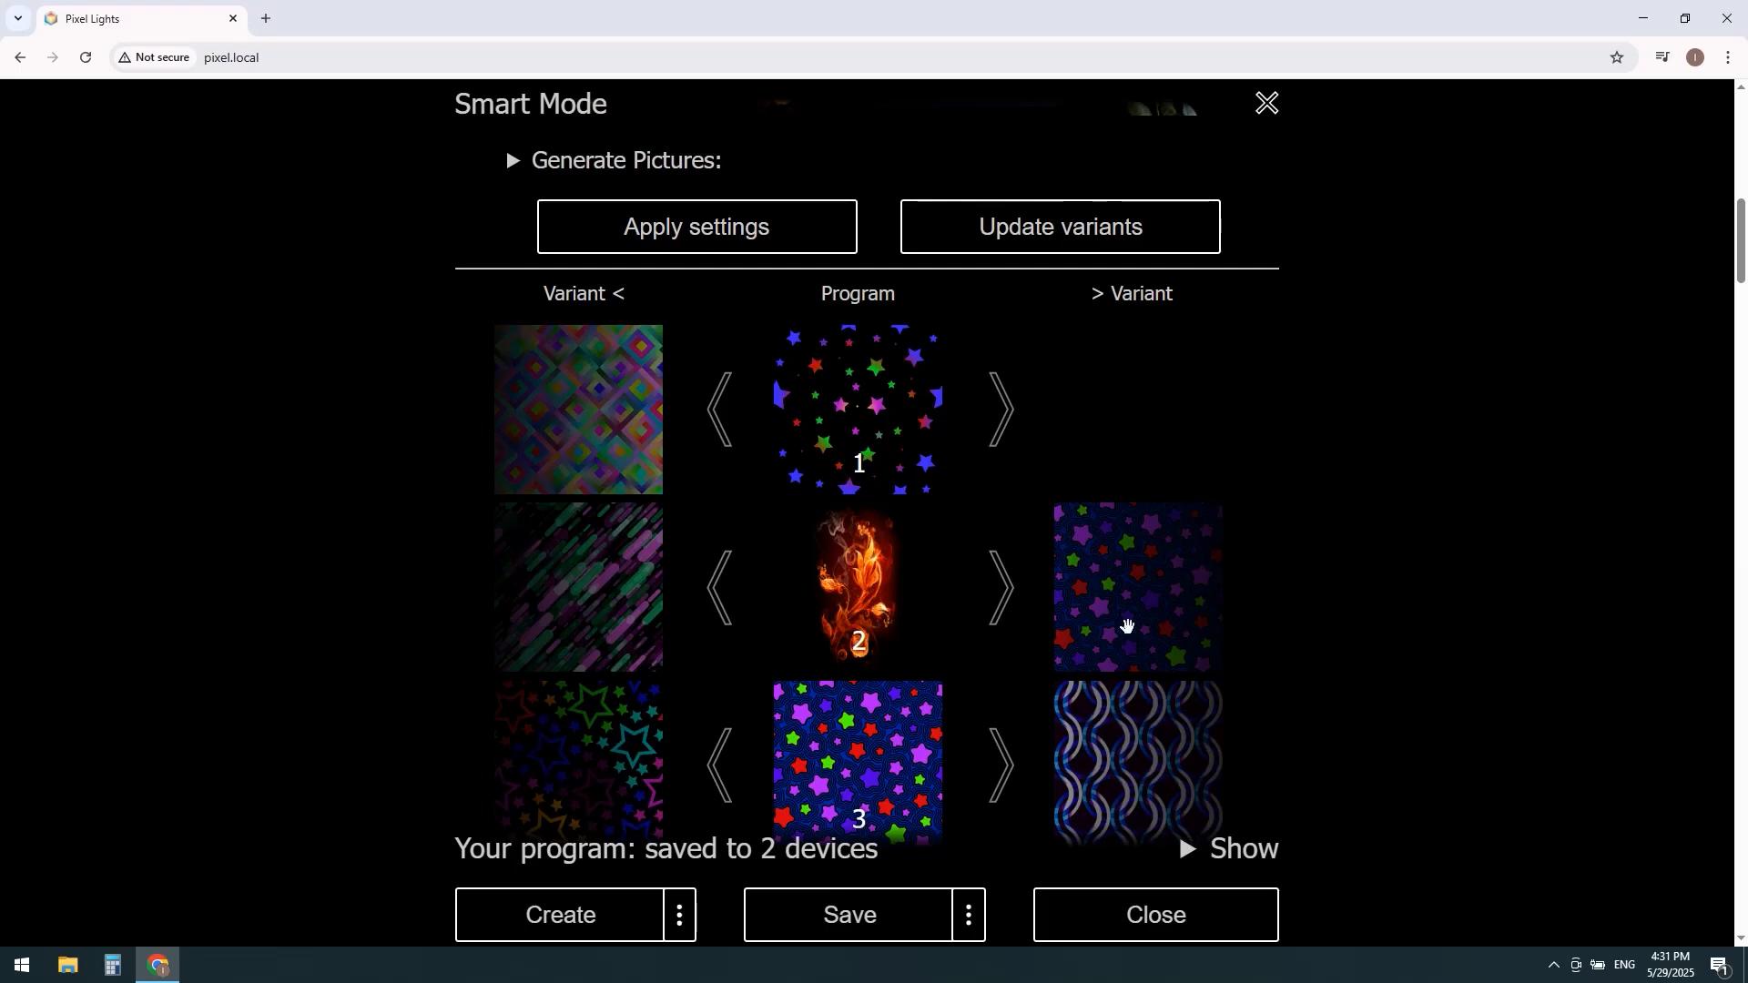
Step: Toggle the Fruit and Fire themes in the program settings and update the program's image variants
{"action": "scroll", "coordinate": [1120, 628], "scroll_direction": "up", "scroll_amount": 7}
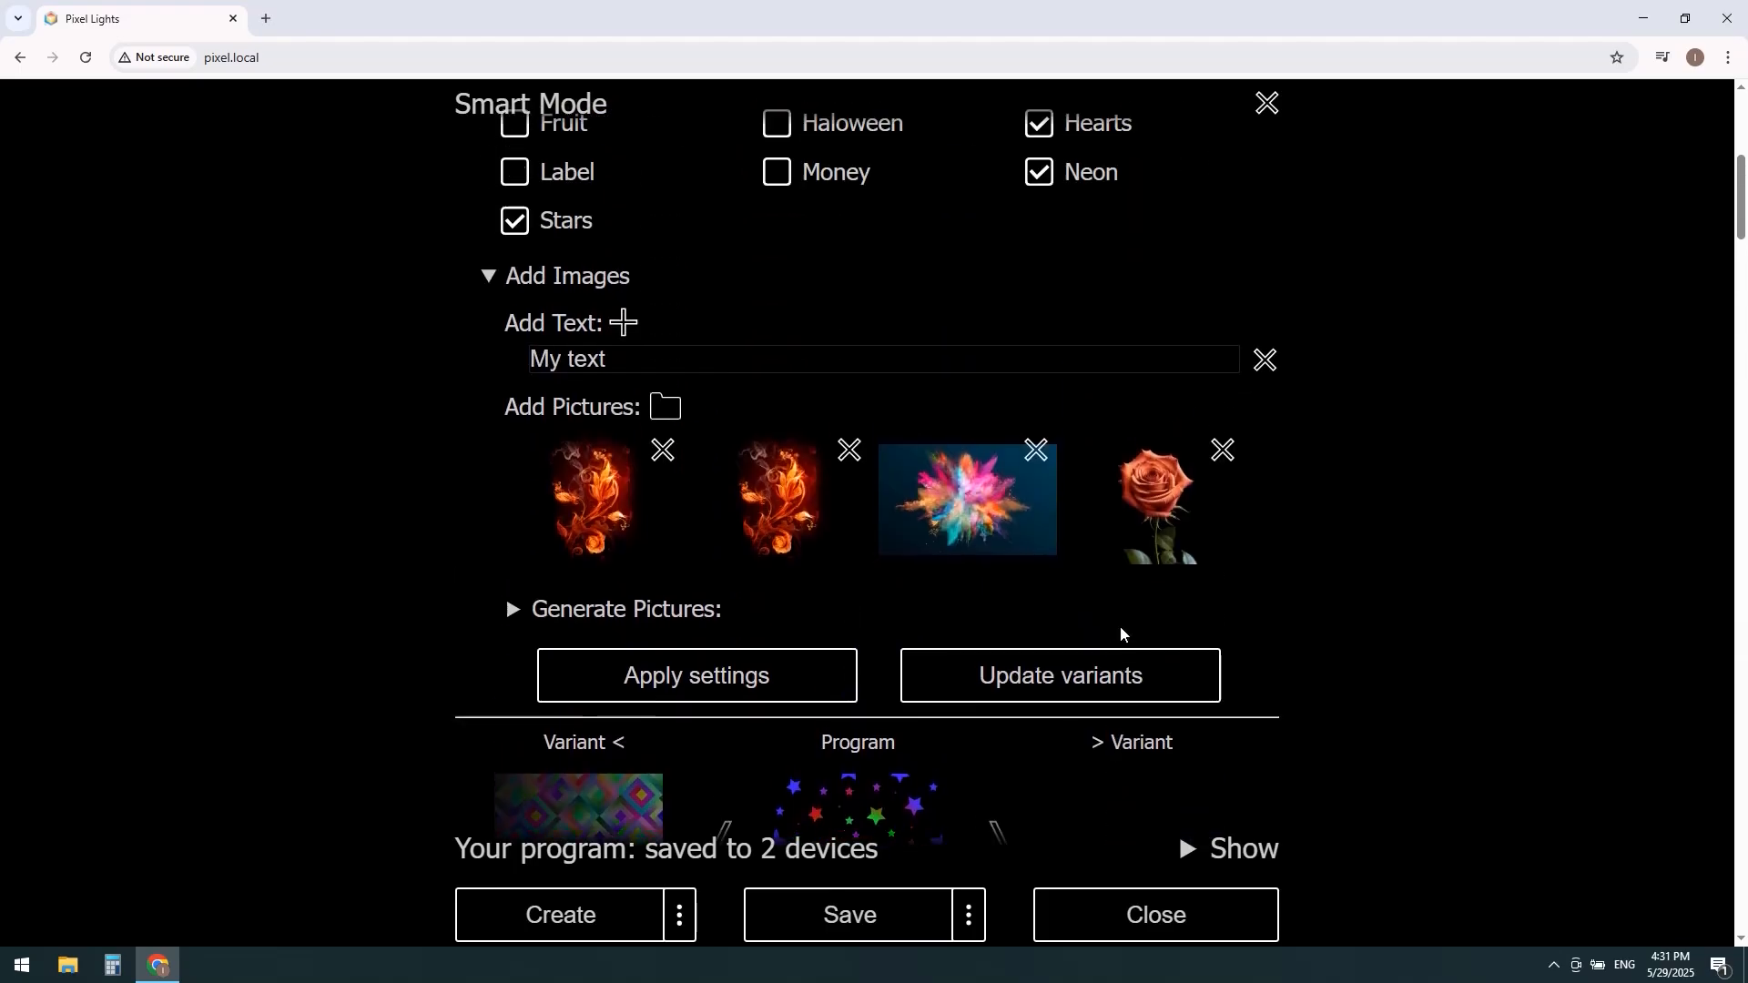
{"action": "scroll", "coordinate": [667, 565], "scroll_direction": "up", "scroll_amount": 2}
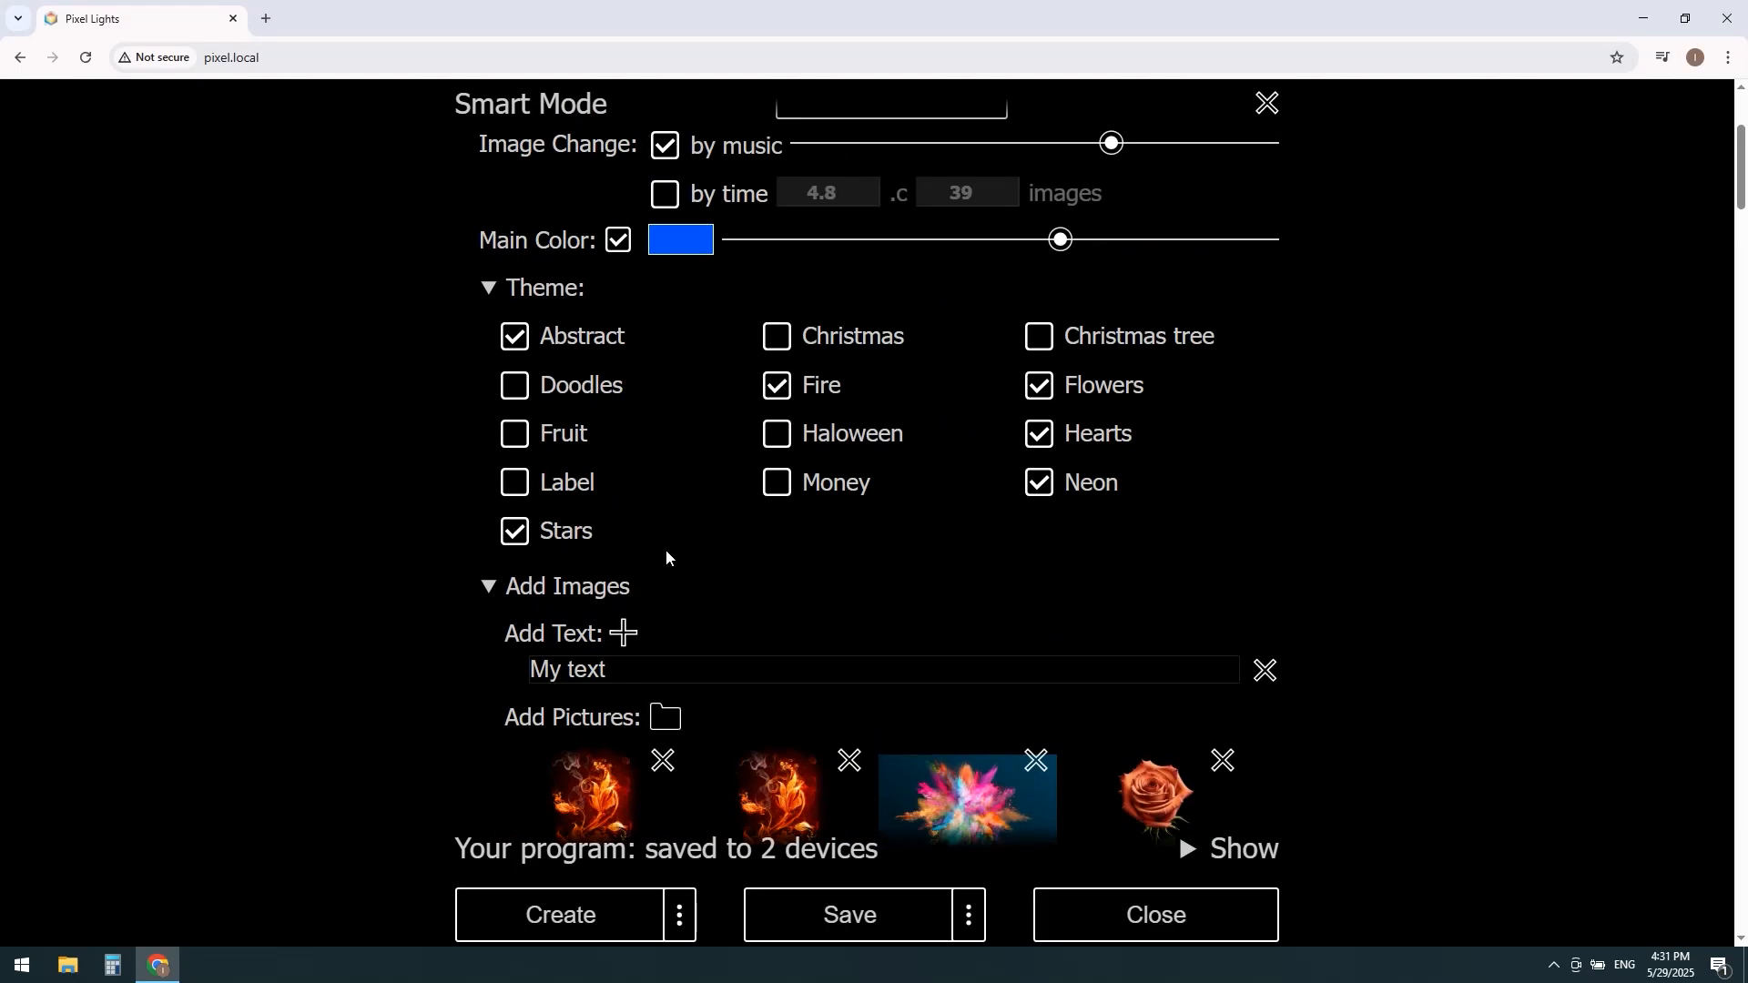
{"action": "left_click", "coordinate": [515, 435]}
{"action": "left_click", "coordinate": [777, 386]}
{"action": "scroll", "coordinate": [706, 440], "scroll_direction": "down", "scroll_amount": 5}
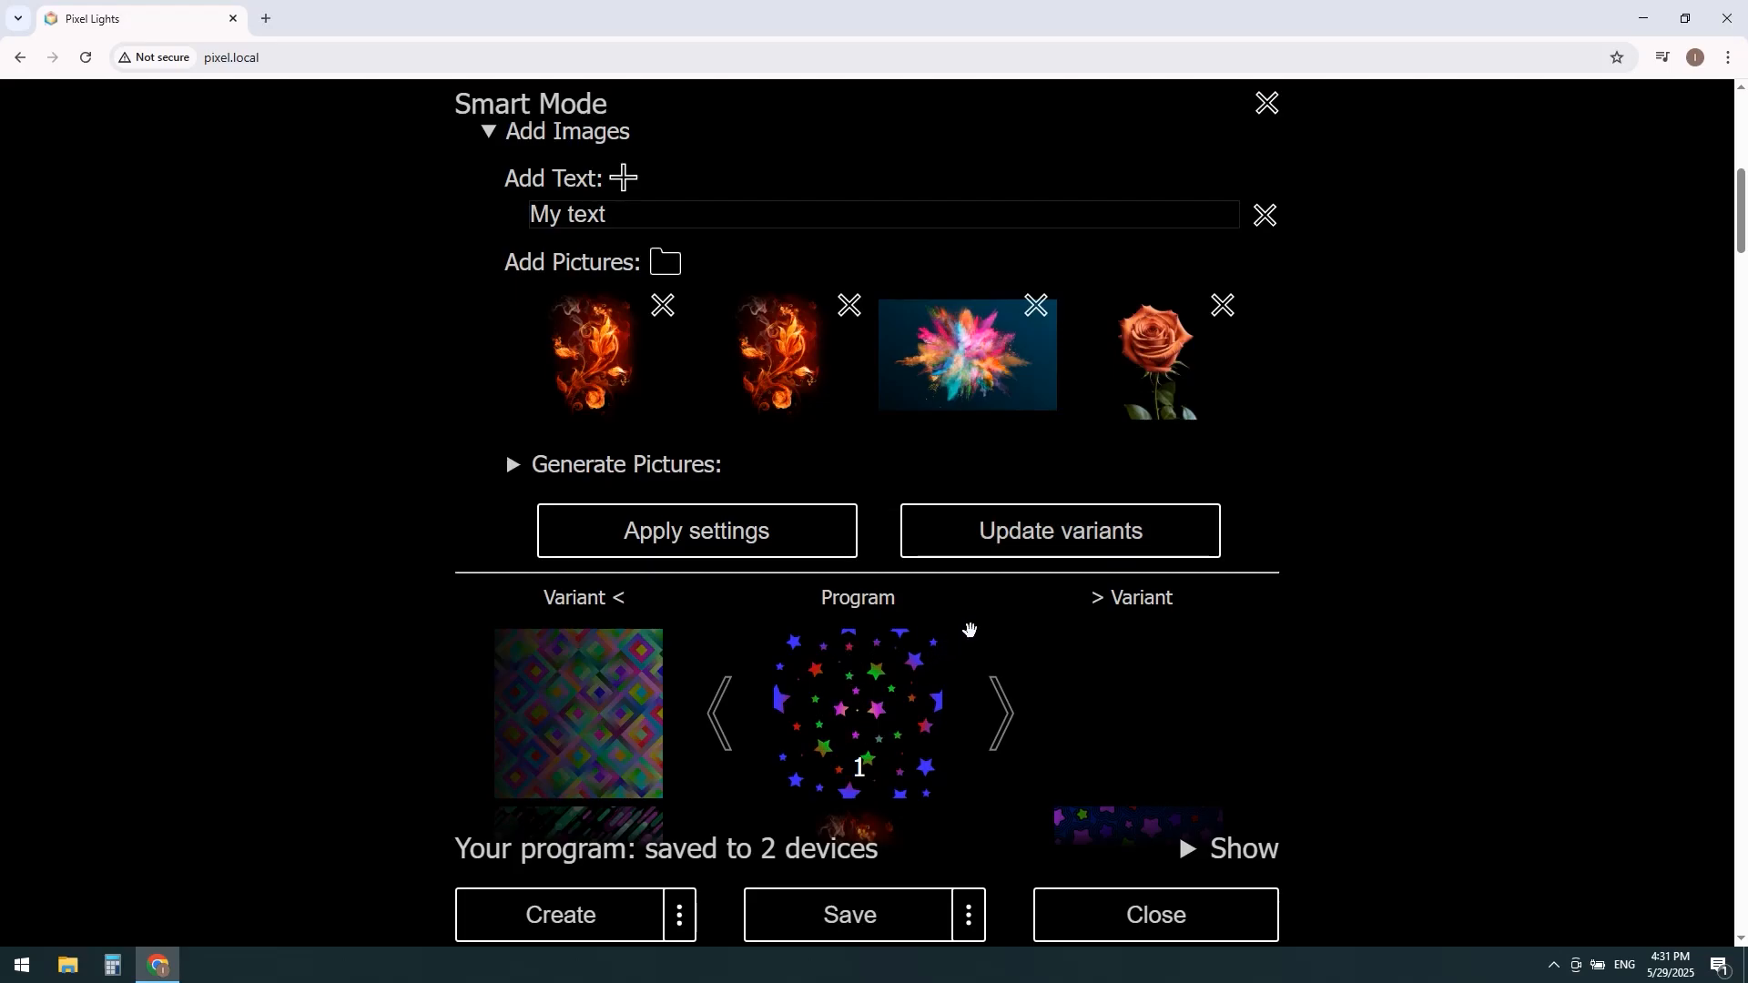
{"action": "left_click", "coordinate": [1027, 543]}
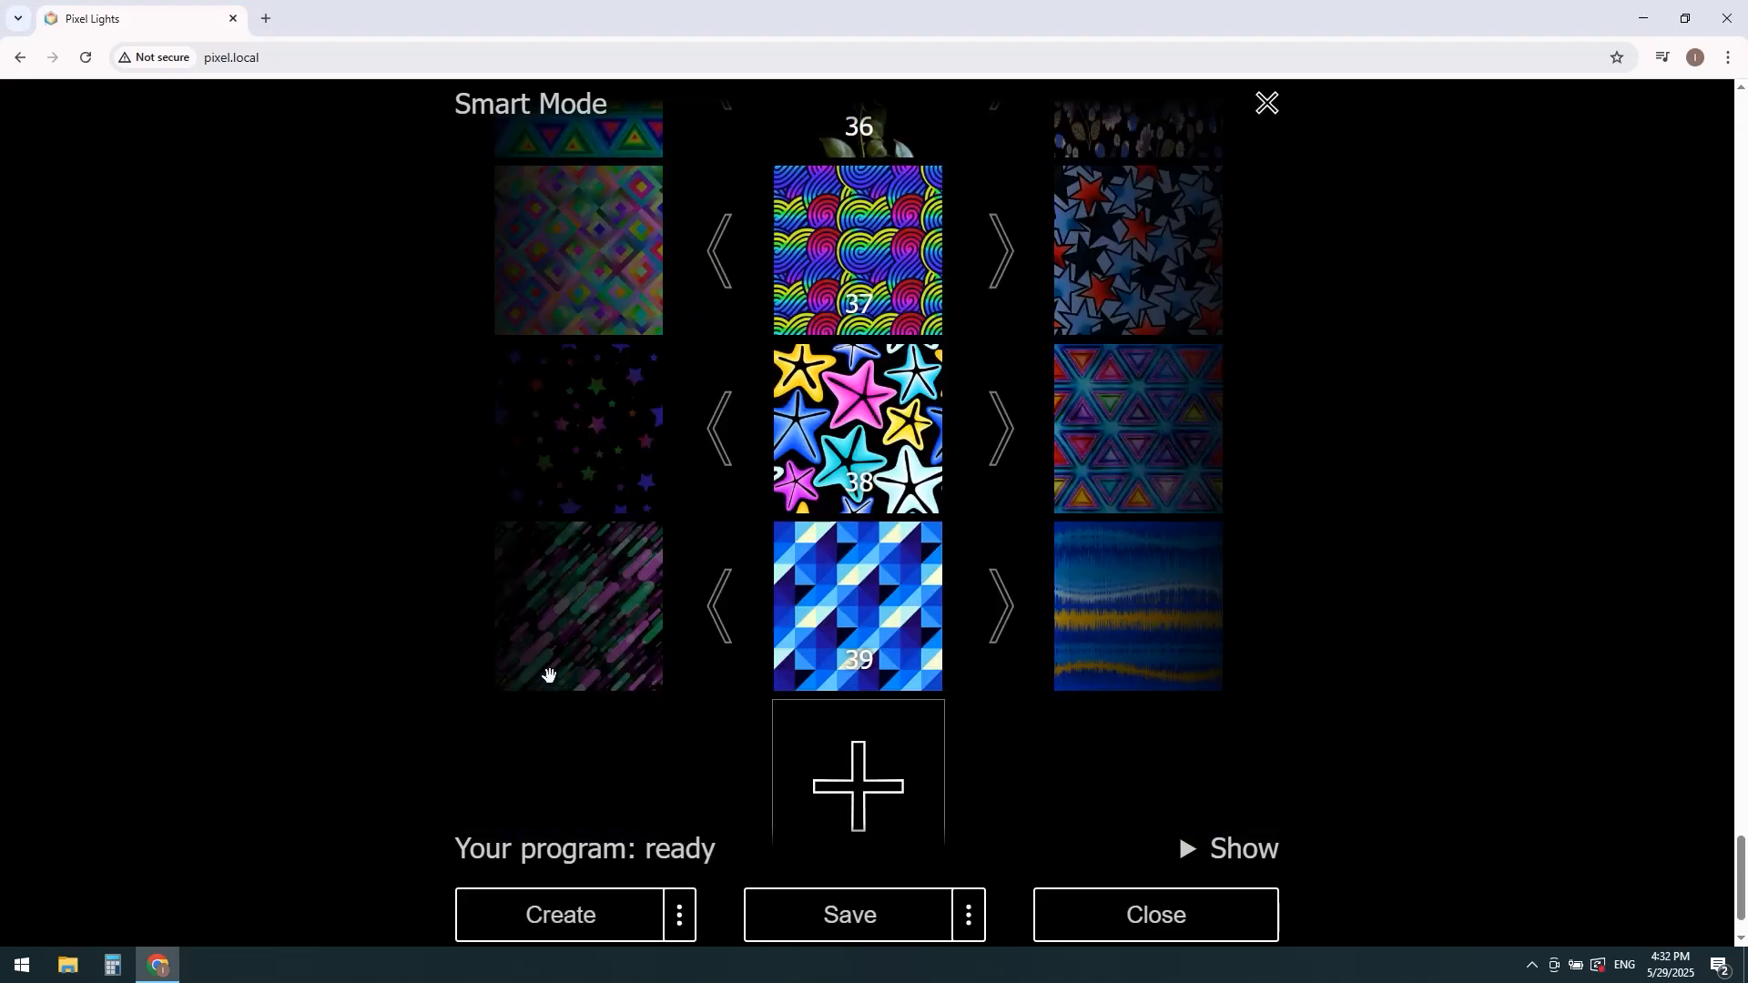
Step: Review the updated variants beside the program images, from image 39 back up to image 2
{"action": "scroll", "coordinate": [547, 731], "scroll_direction": "up", "scroll_amount": 15}
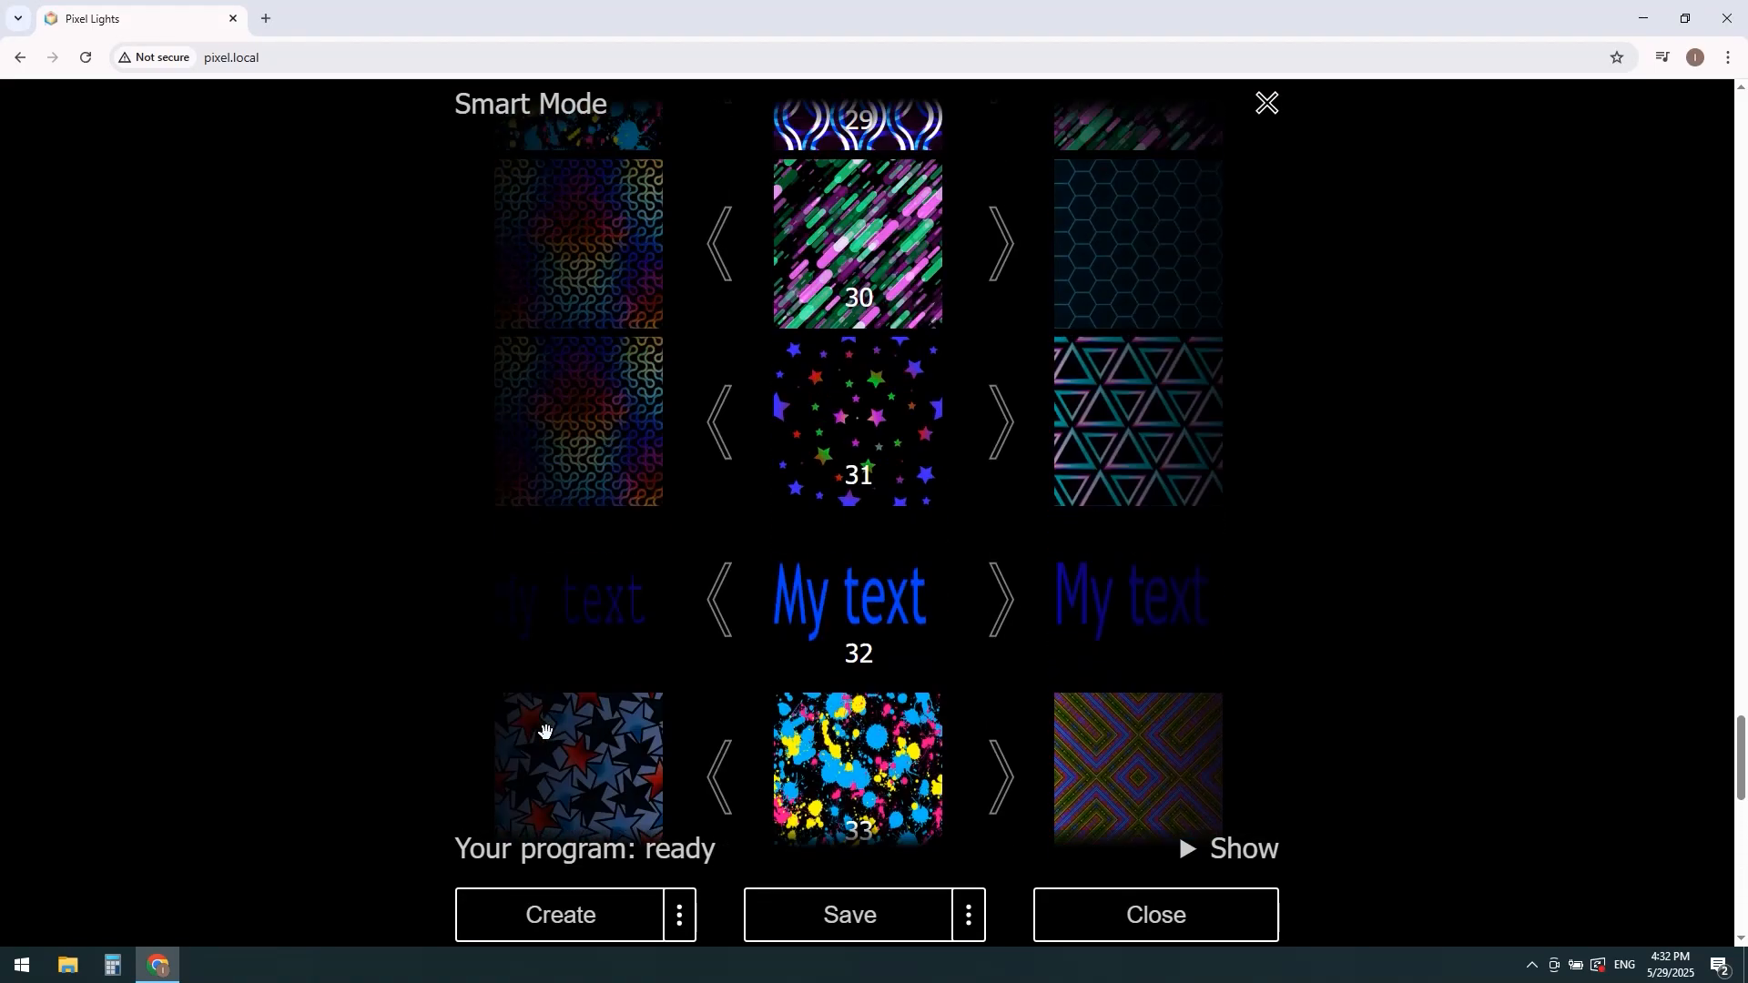
{"action": "scroll", "coordinate": [546, 732], "scroll_direction": "up", "scroll_amount": 10}
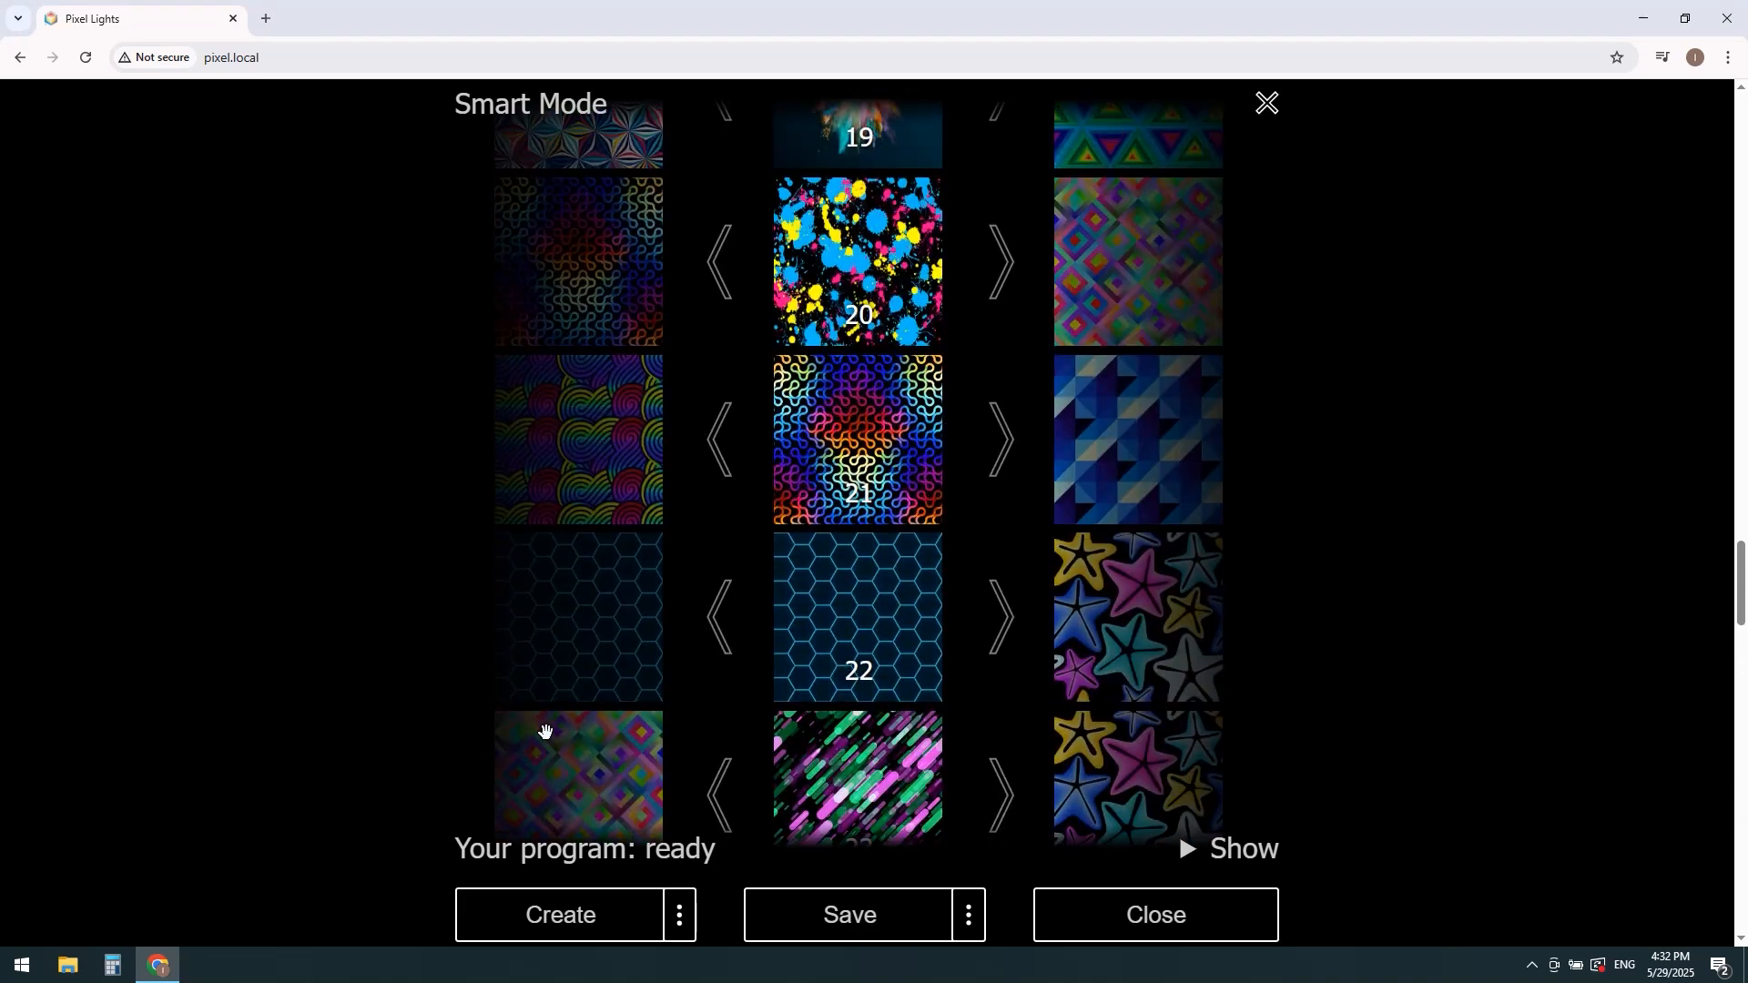
{"action": "scroll", "coordinate": [546, 731], "scroll_direction": "up", "scroll_amount": 8}
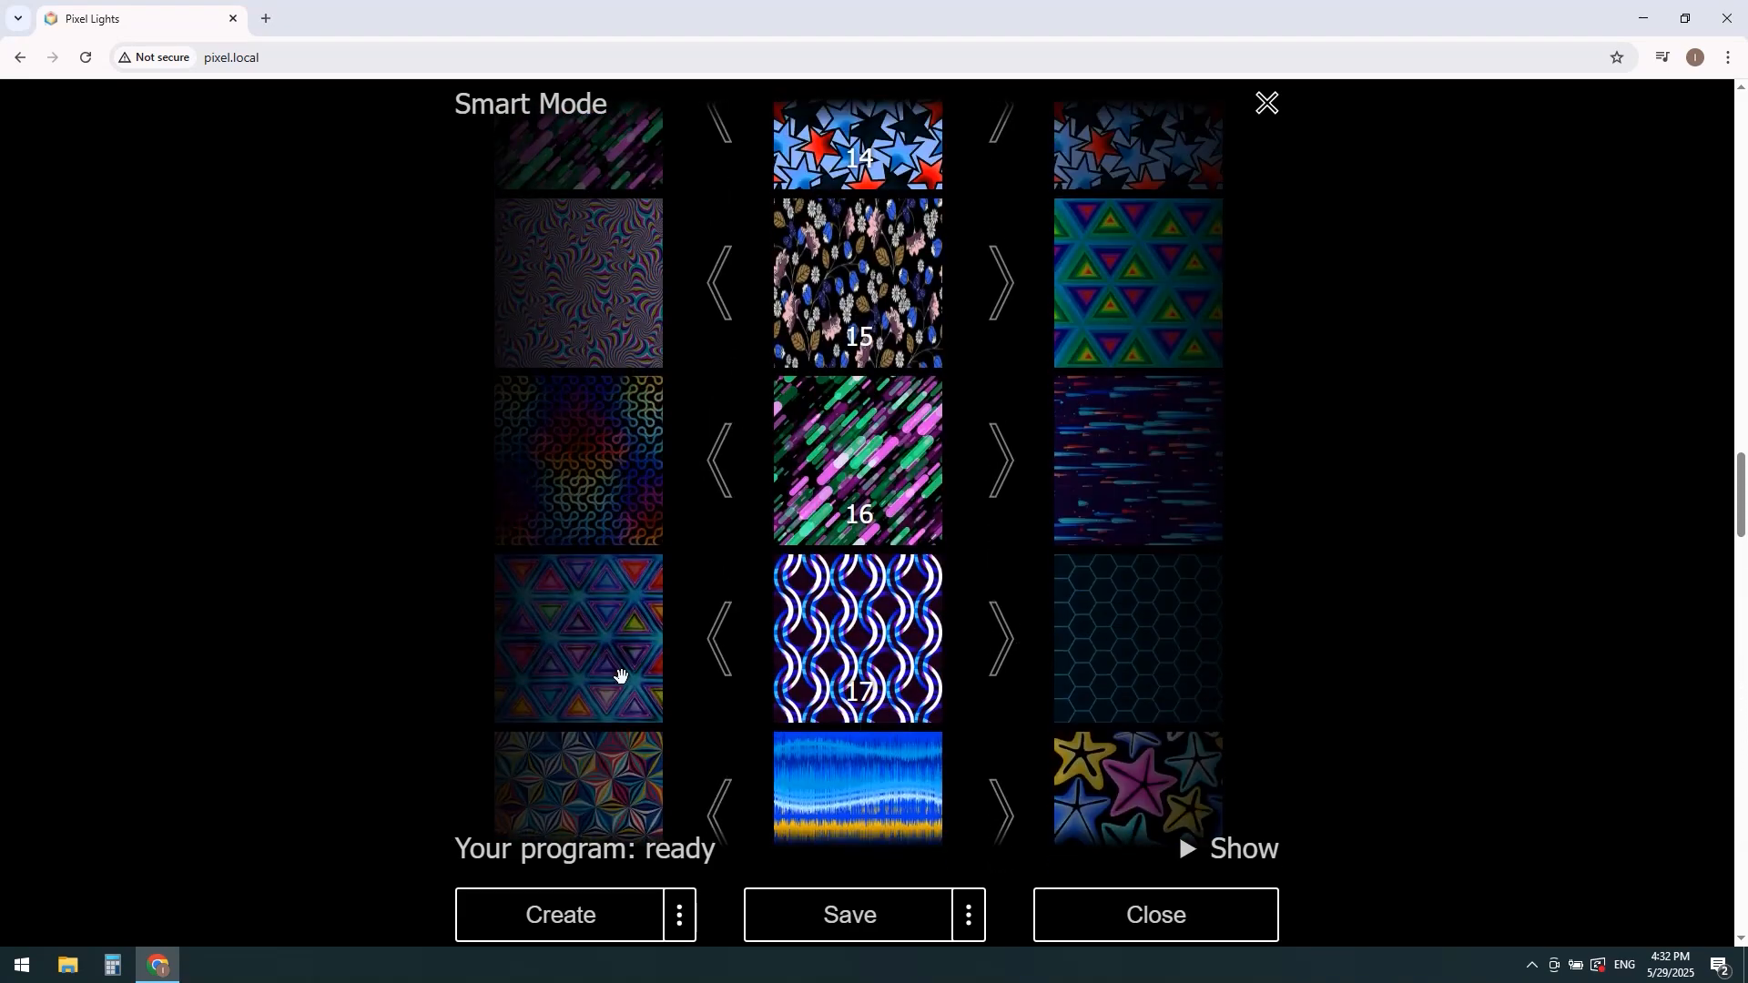
{"action": "scroll", "coordinate": [613, 662], "scroll_direction": "up", "scroll_amount": 6}
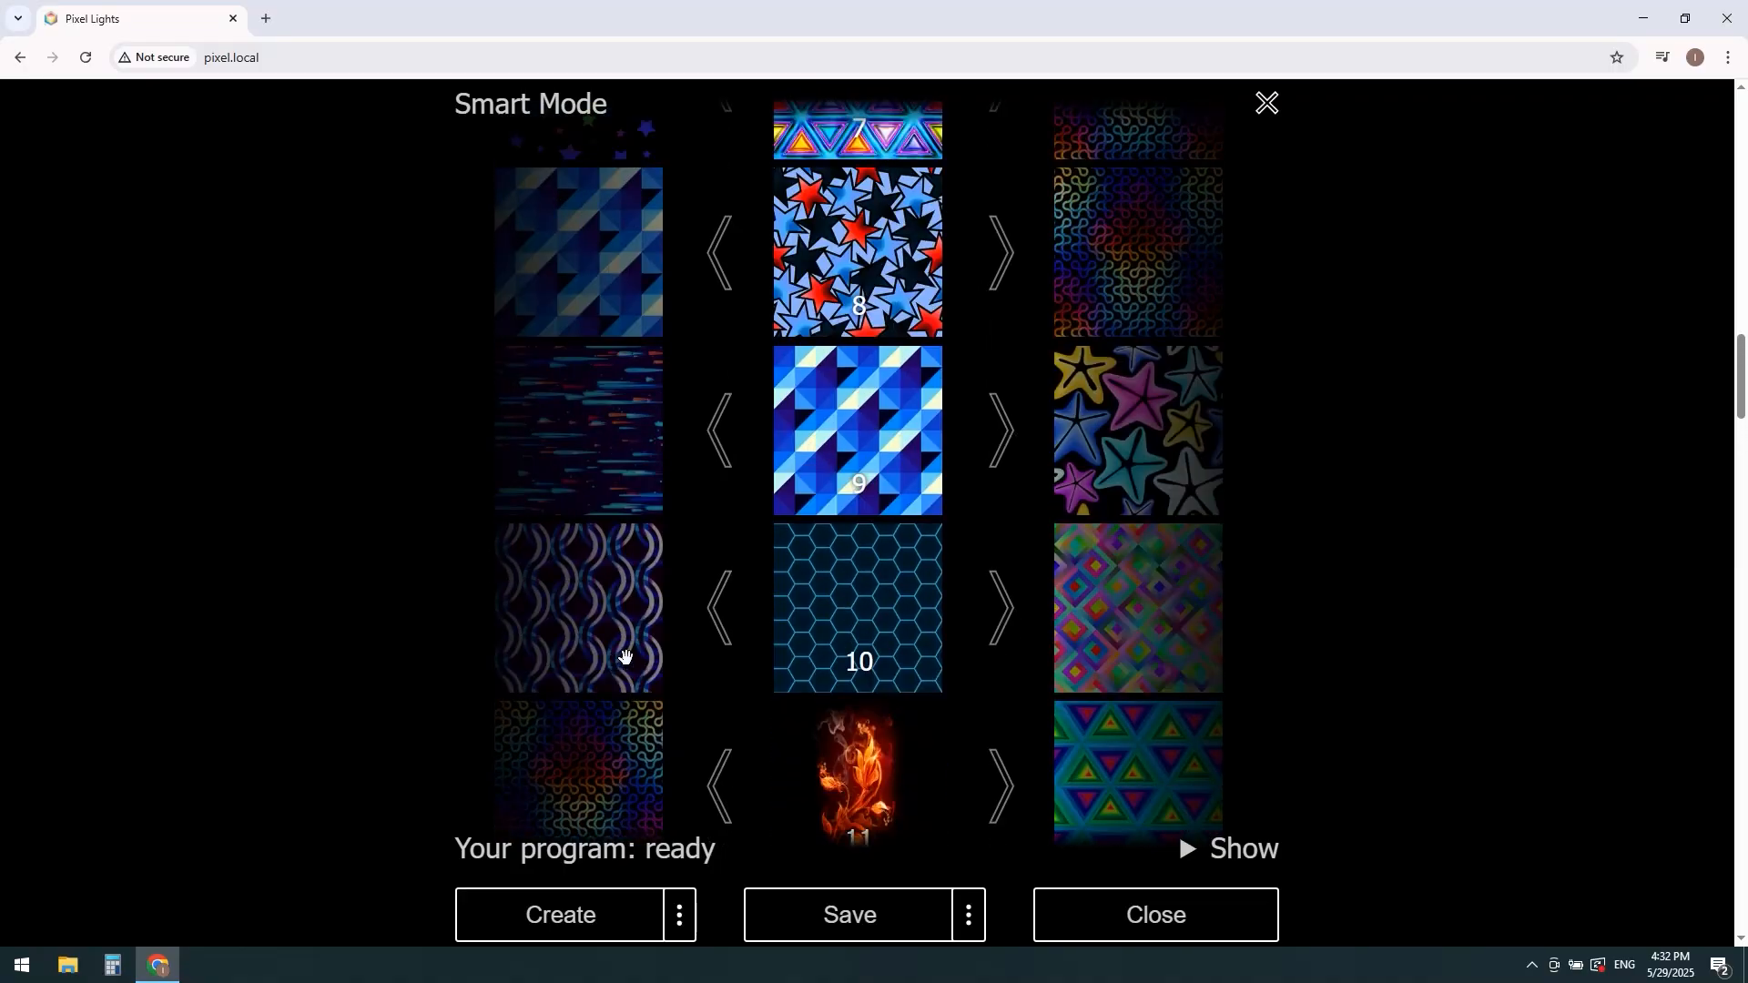
{"action": "scroll", "coordinate": [625, 657], "scroll_direction": "up", "scroll_amount": 2}
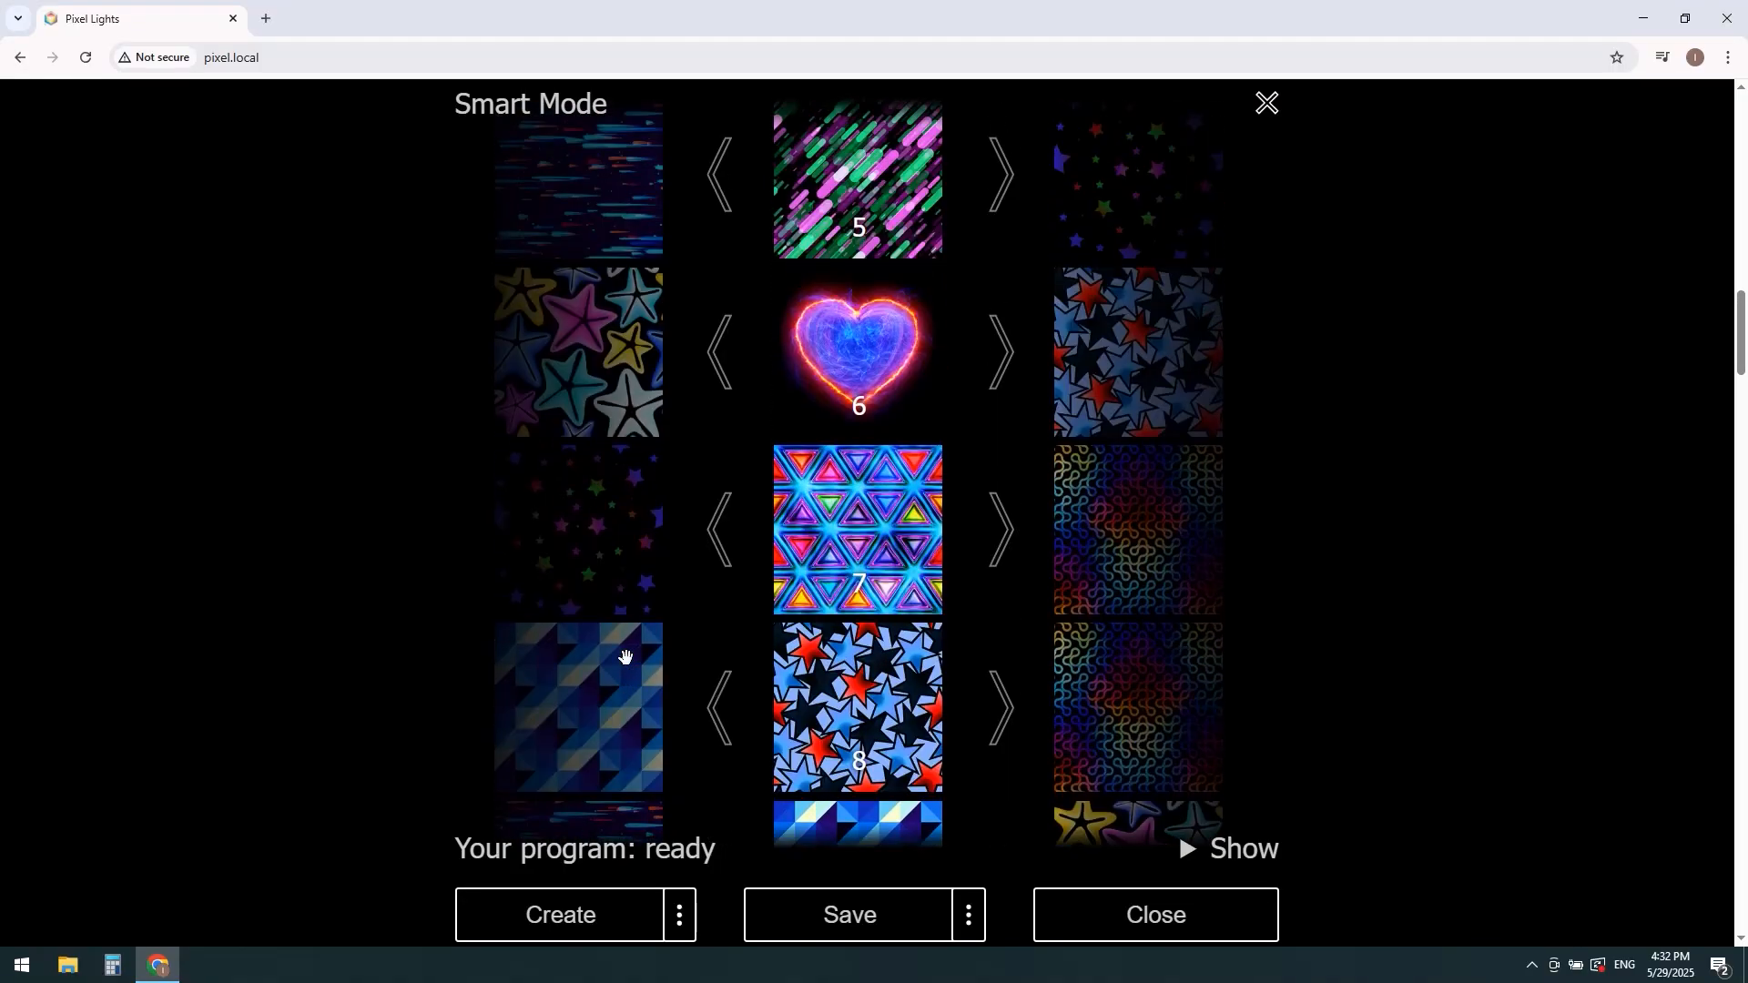
{"action": "scroll", "coordinate": [625, 657], "scroll_direction": "up", "scroll_amount": 3}
{"action": "scroll", "coordinate": [624, 657], "scroll_direction": "up", "scroll_amount": 2}
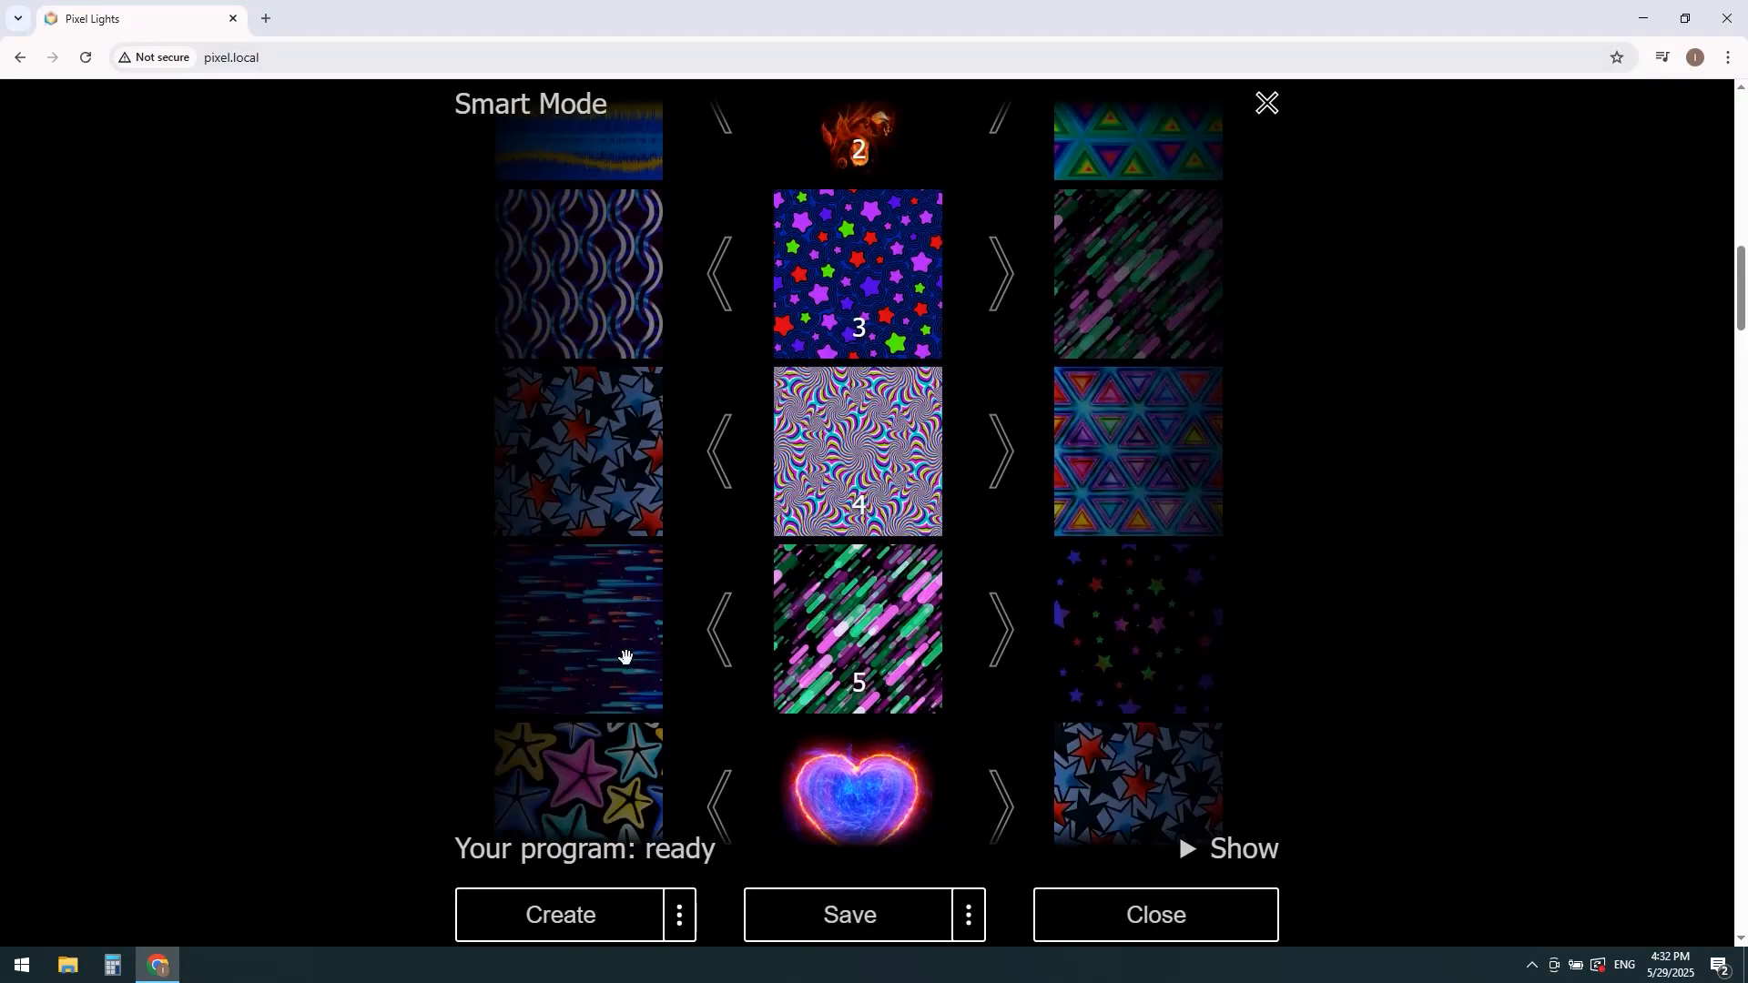
Step: Show the program's music and image timeline, enlarge it and browse along it
{"action": "left_click", "coordinate": [1208, 851]}
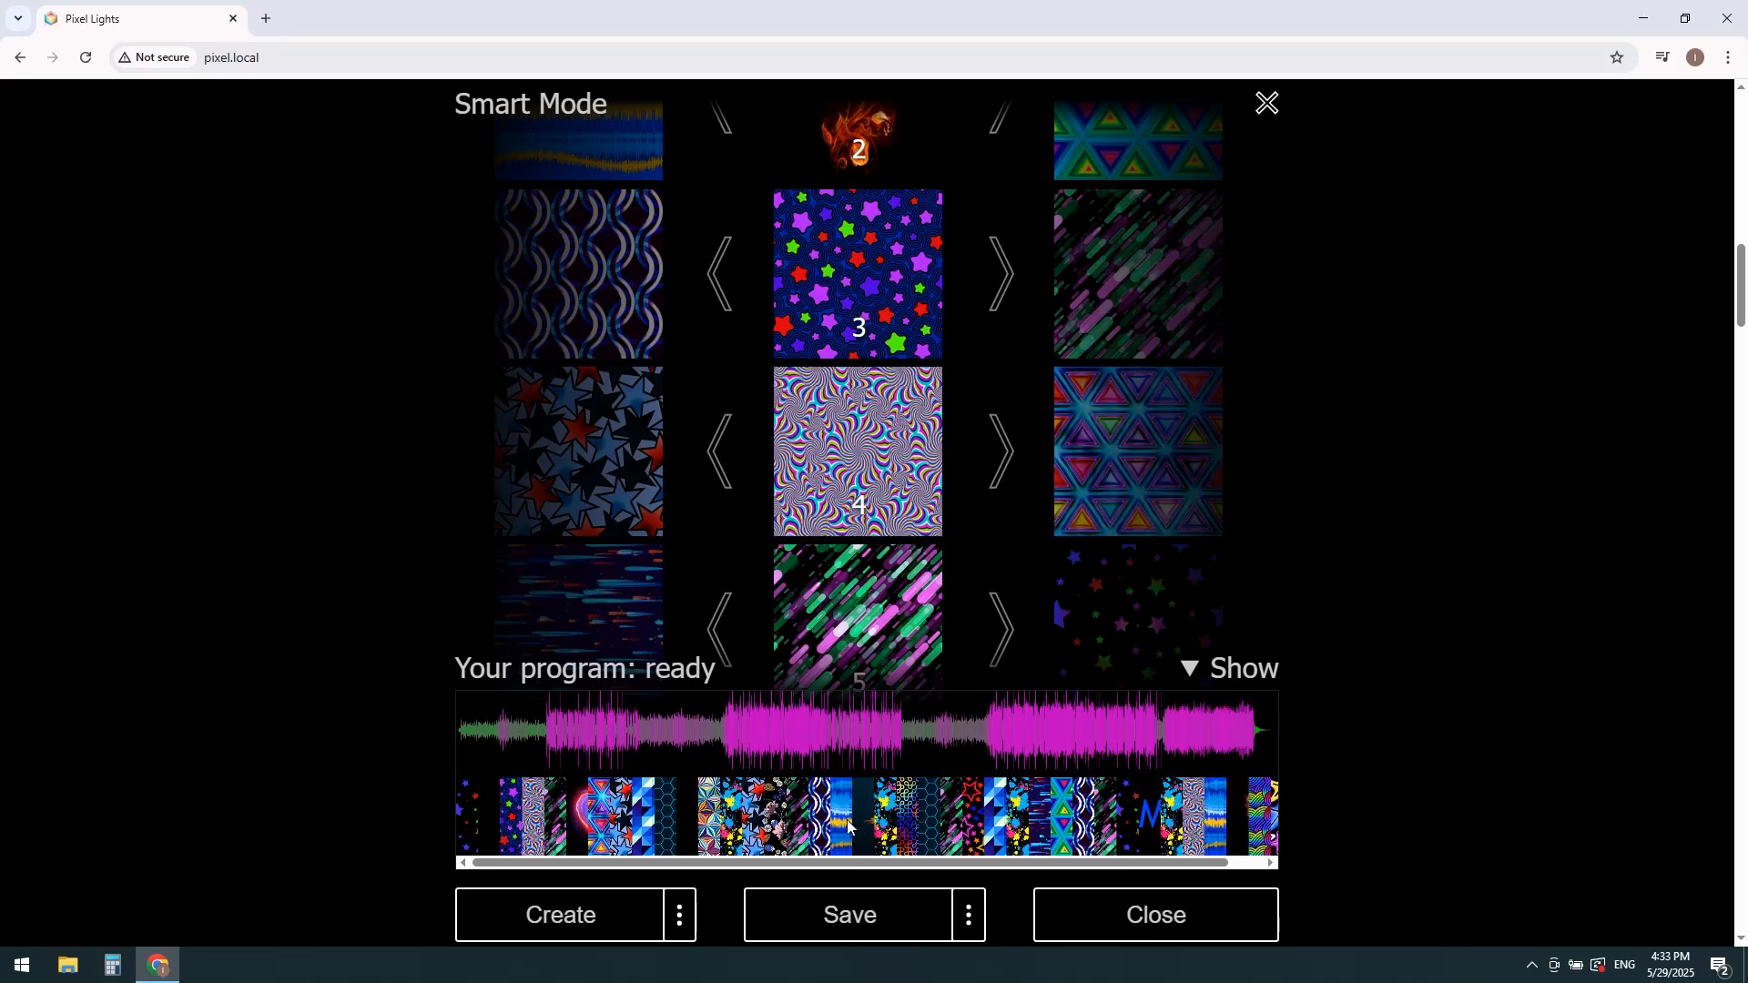
{"action": "scroll", "coordinate": [846, 824], "scroll_direction": "up", "scroll_amount": 5}
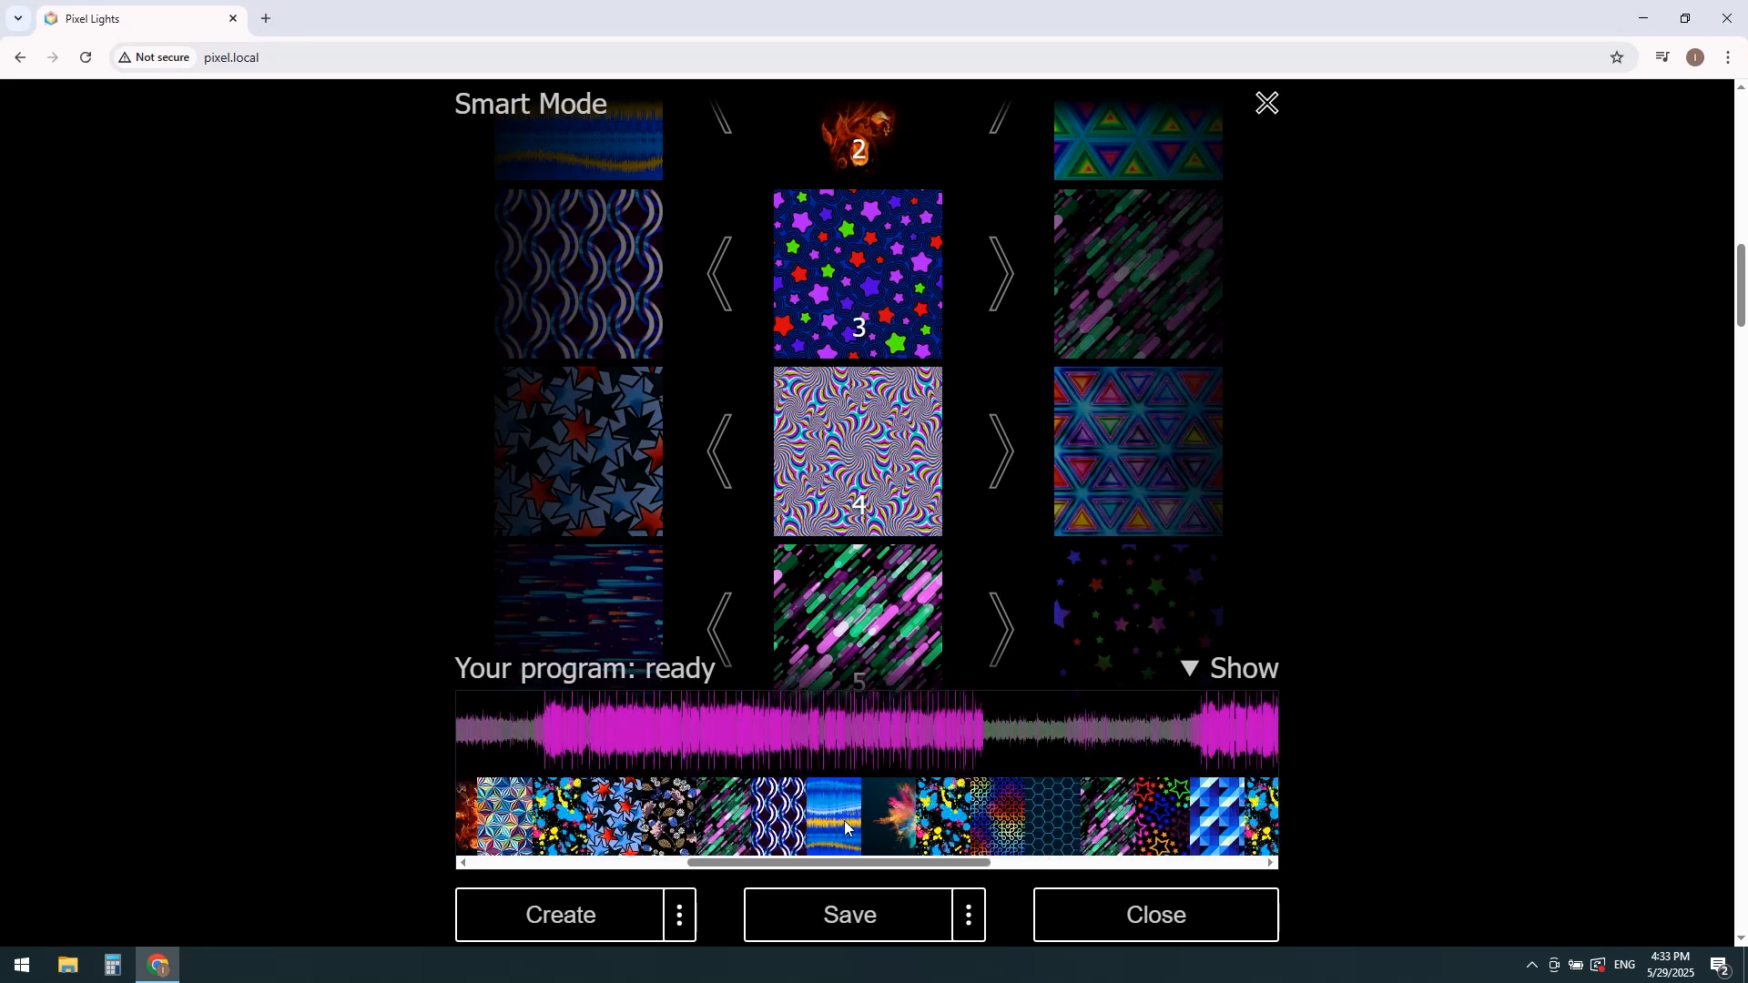
{"action": "scroll", "coordinate": [844, 821], "scroll_direction": "up", "scroll_amount": 3}
{"action": "mouse_move", "coordinate": [846, 861]}
{"action": "left_mouse_down"}
{"action": "mouse_move", "coordinate": [1184, 863]}
{"action": "mouse_move", "coordinate": [819, 874]}
{"action": "left_mouse_up"}
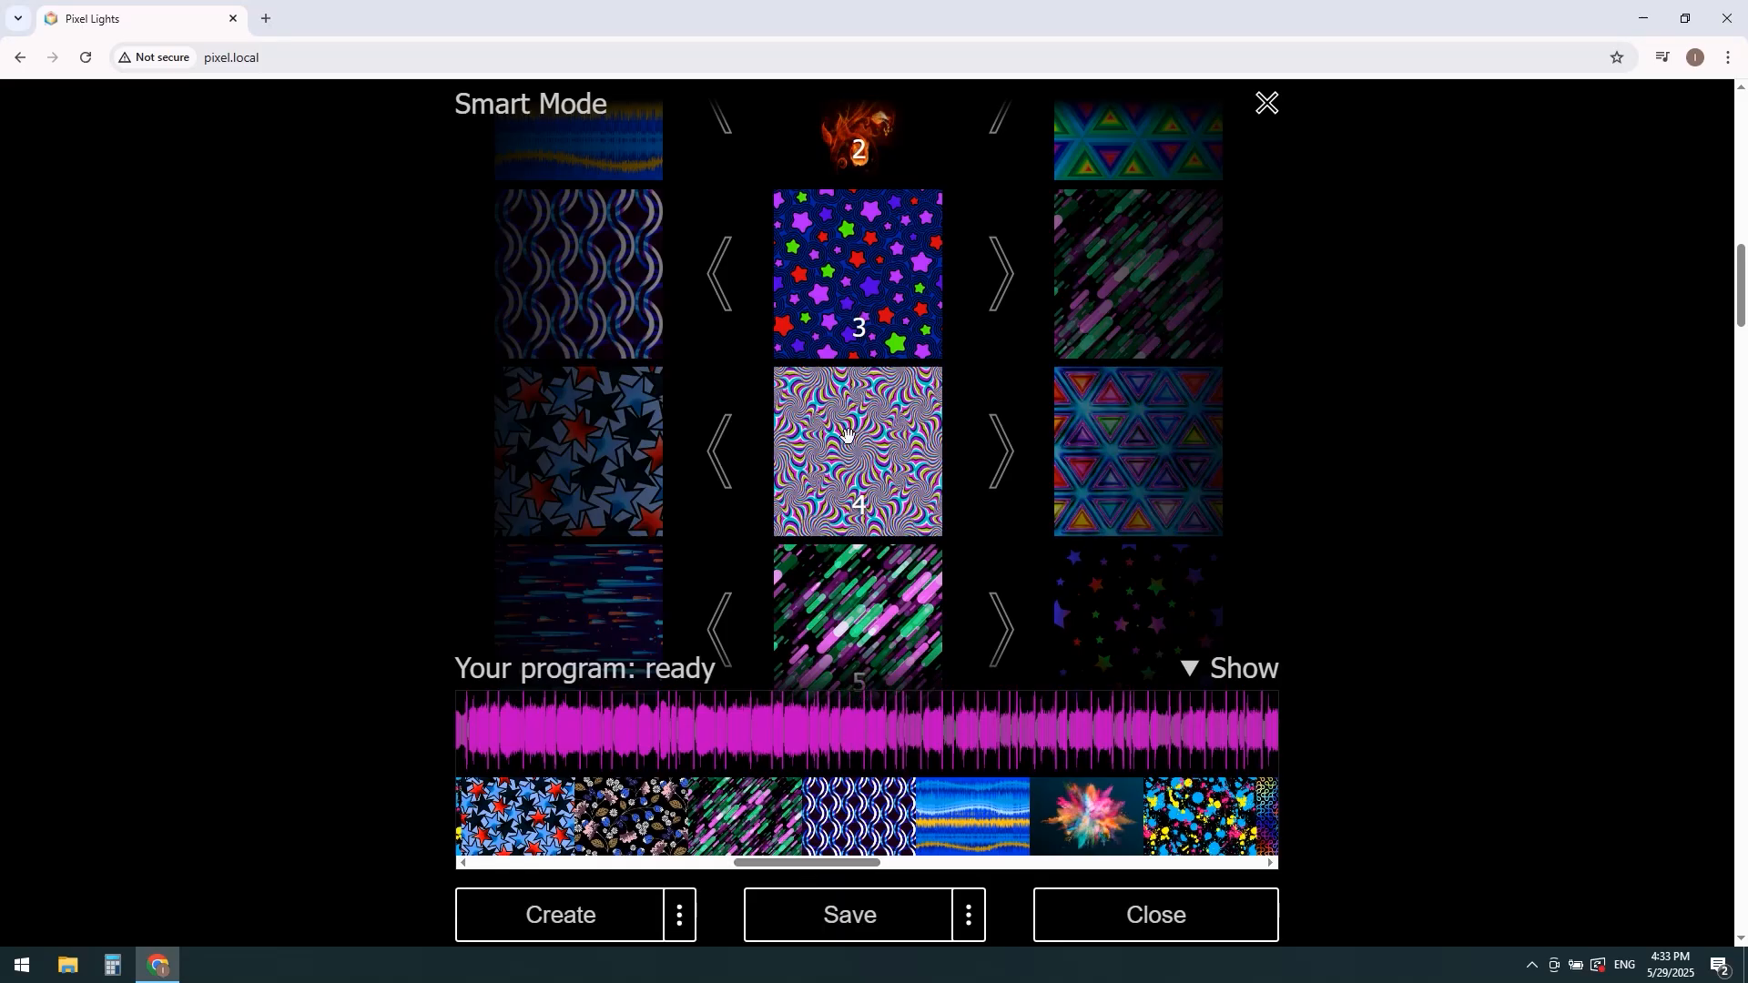
Step: Open the settings of star-pattern image 3, move it up to position 2 and return it to position 3
{"action": "left_click", "coordinate": [815, 252]}
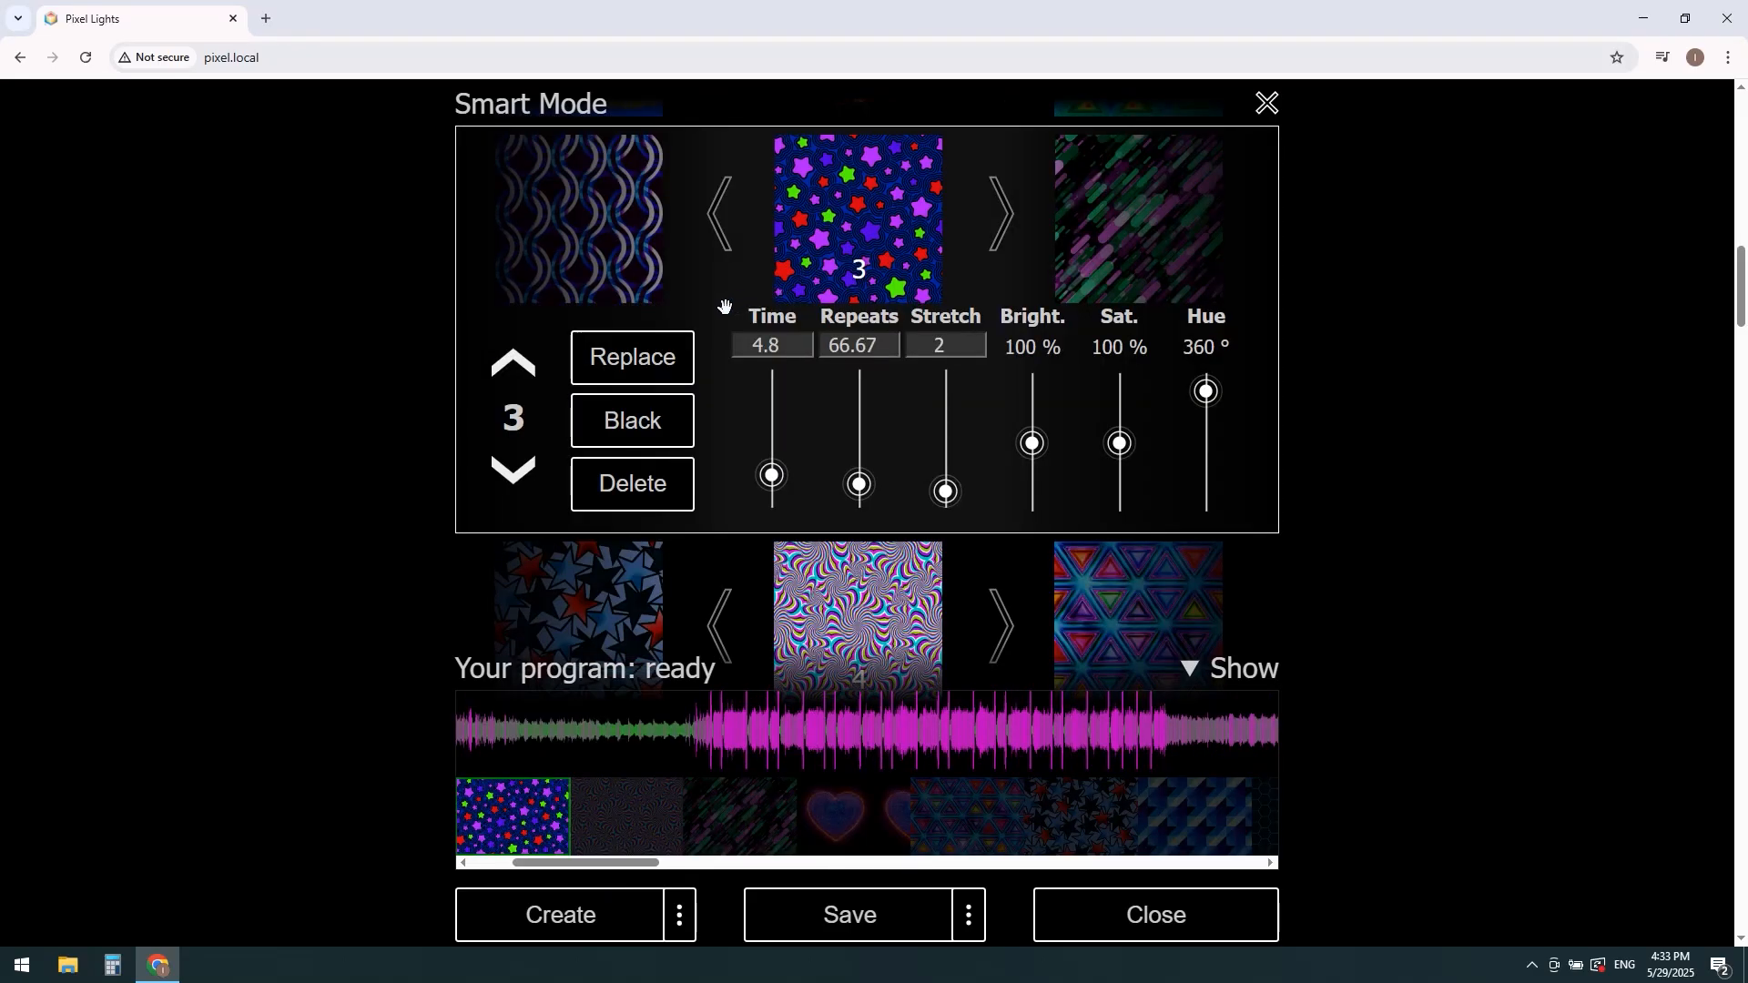
{"action": "left_click", "coordinate": [515, 357]}
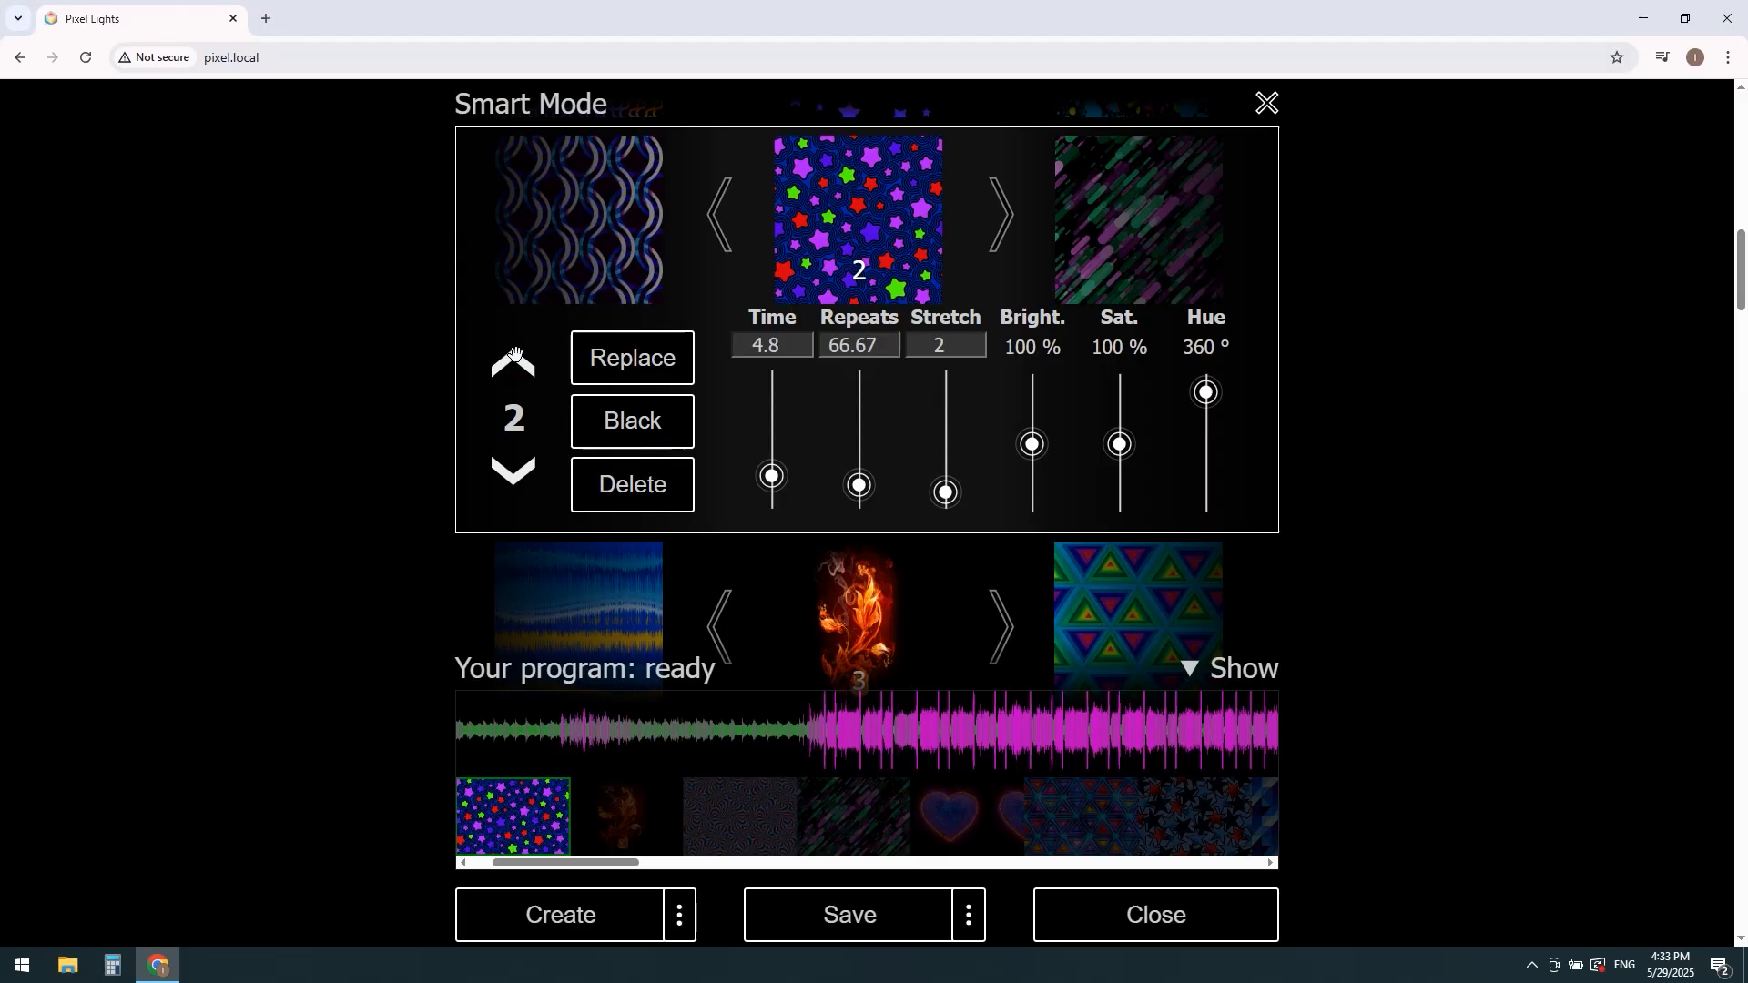
{"action": "left_click", "coordinate": [515, 470]}
Step: Adjust image 3 to time 4.23, repeats 15.03, stretch 7.82, brightness 85 %, saturation 107 % and hue 70°
{"action": "mouse_move", "coordinate": [775, 489]}
{"action": "left_mouse_down"}
{"action": "mouse_move", "coordinate": [780, 461]}
{"action": "mouse_move", "coordinate": [780, 489]}
{"action": "mouse_move", "coordinate": [796, 463]}
{"action": "mouse_move", "coordinate": [796, 486]}
{"action": "left_mouse_up"}
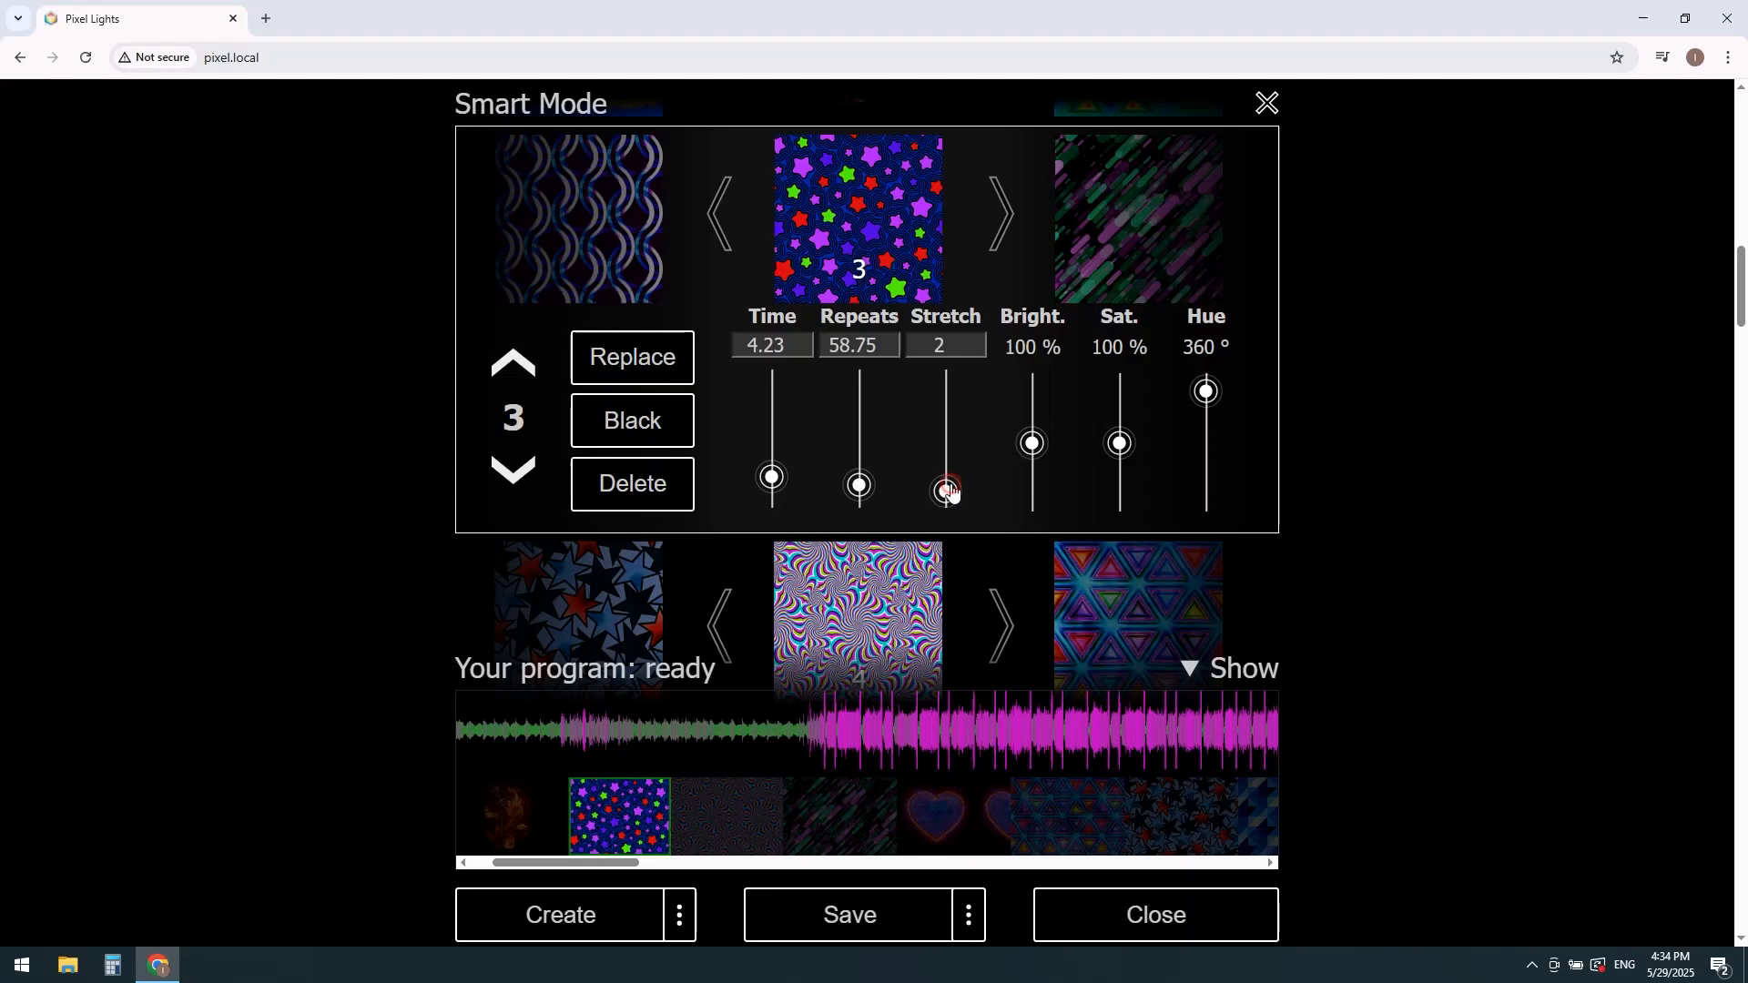
{"action": "mouse_move", "coordinate": [947, 492]}
{"action": "left_mouse_down"}
{"action": "mouse_move", "coordinate": [957, 468]}
{"action": "mouse_move", "coordinate": [960, 496]}
{"action": "left_mouse_up"}
{"action": "left_click_drag", "start_coordinate": [1032, 448], "coordinate": [1134, 447]}
{"action": "left_click_drag", "start_coordinate": [1203, 398], "coordinate": [1201, 475]}
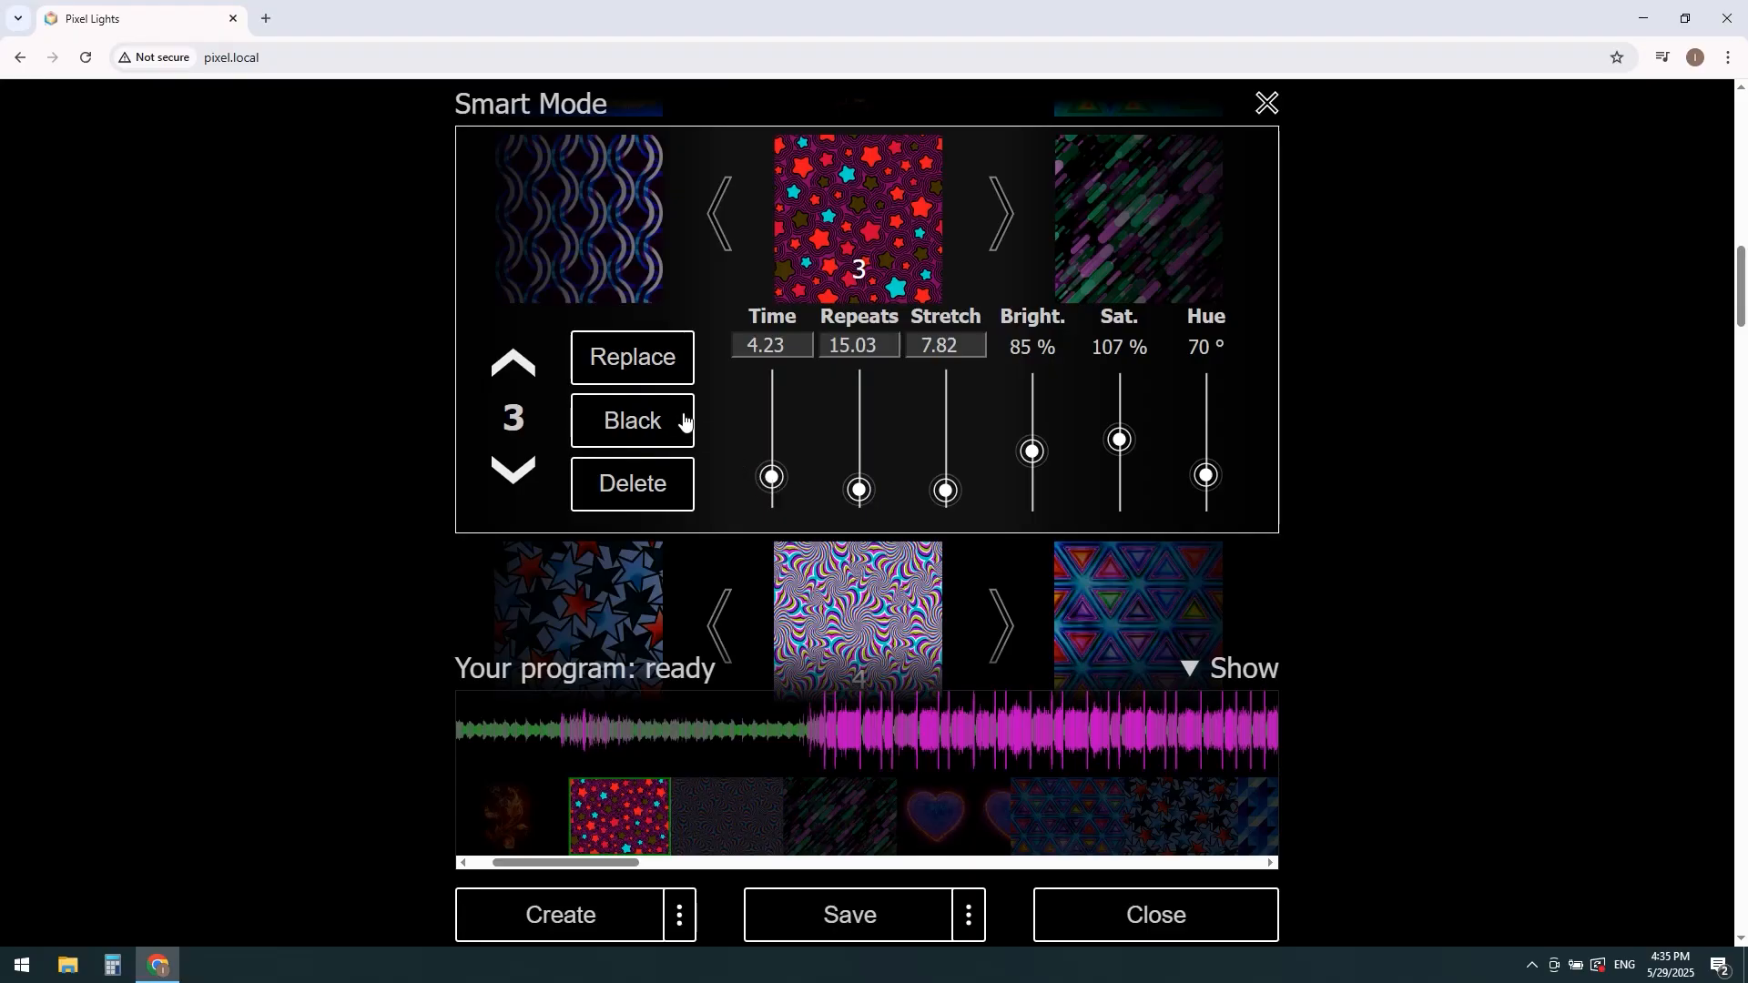
Step: Replace image 3 with the picture Splash.jpg
{"action": "left_click", "coordinate": [650, 363]}
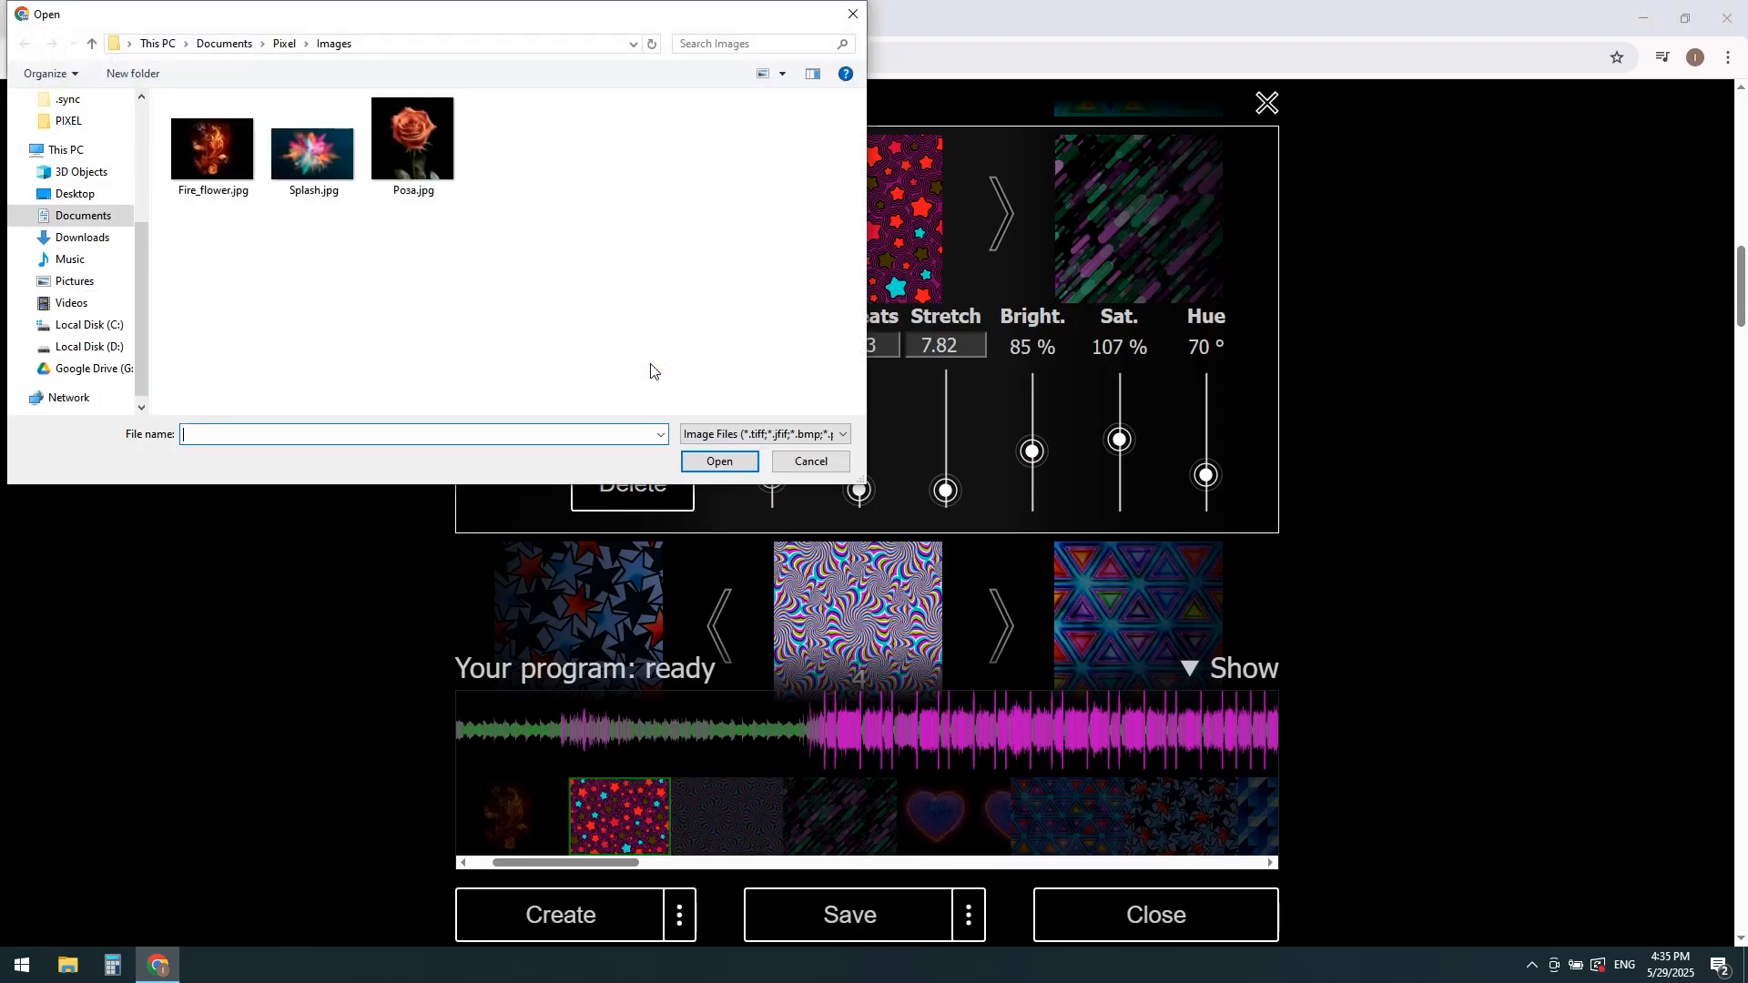
{"action": "left_click", "coordinate": [316, 180]}
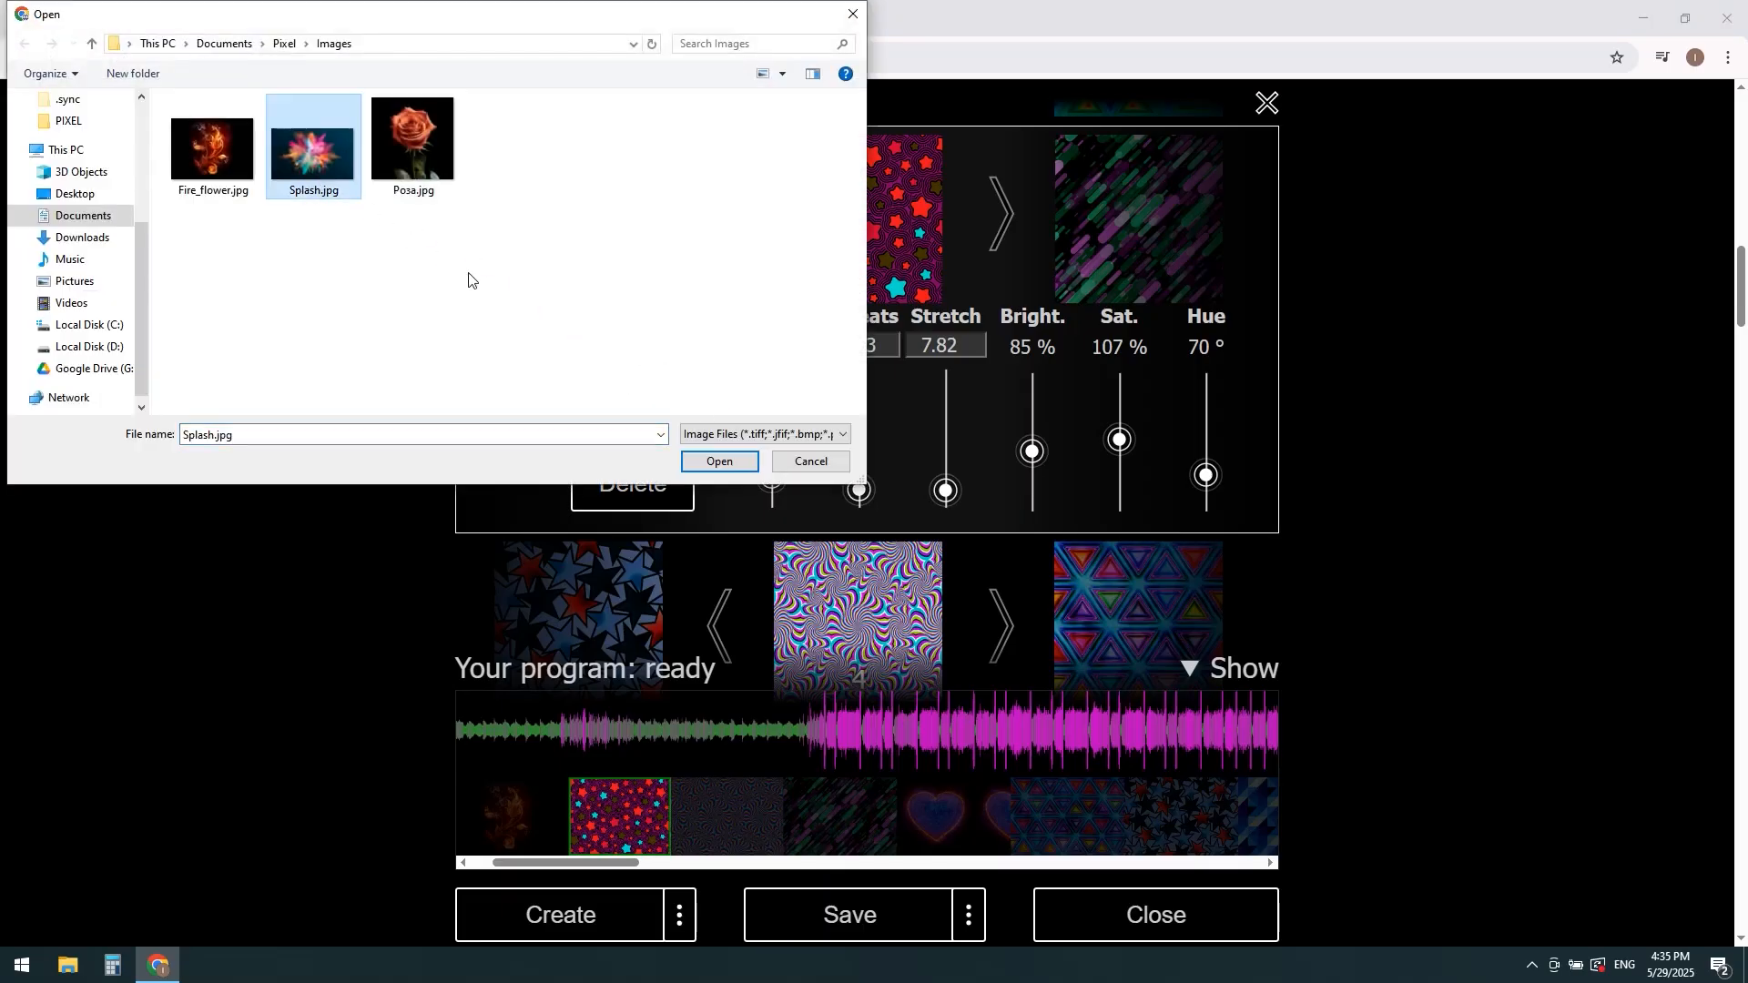
{"action": "left_click", "coordinate": [721, 462]}
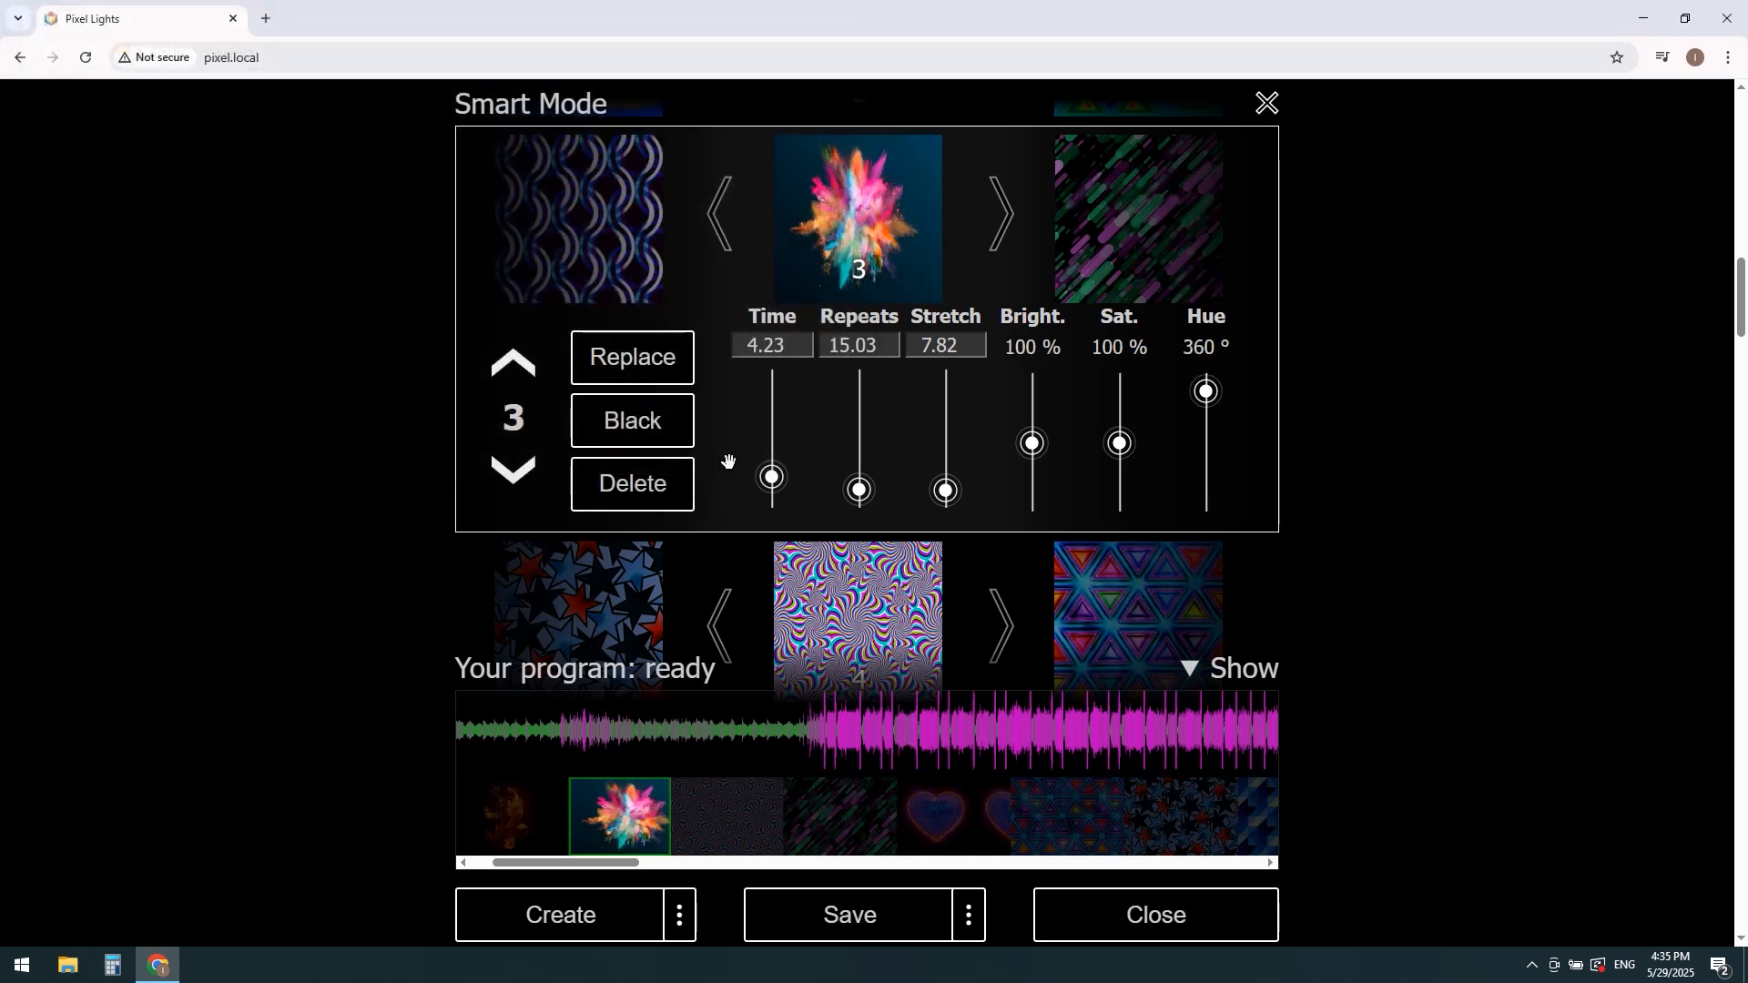
Step: Turn image 3 black and delete it from the program
{"action": "left_click", "coordinate": [659, 427]}
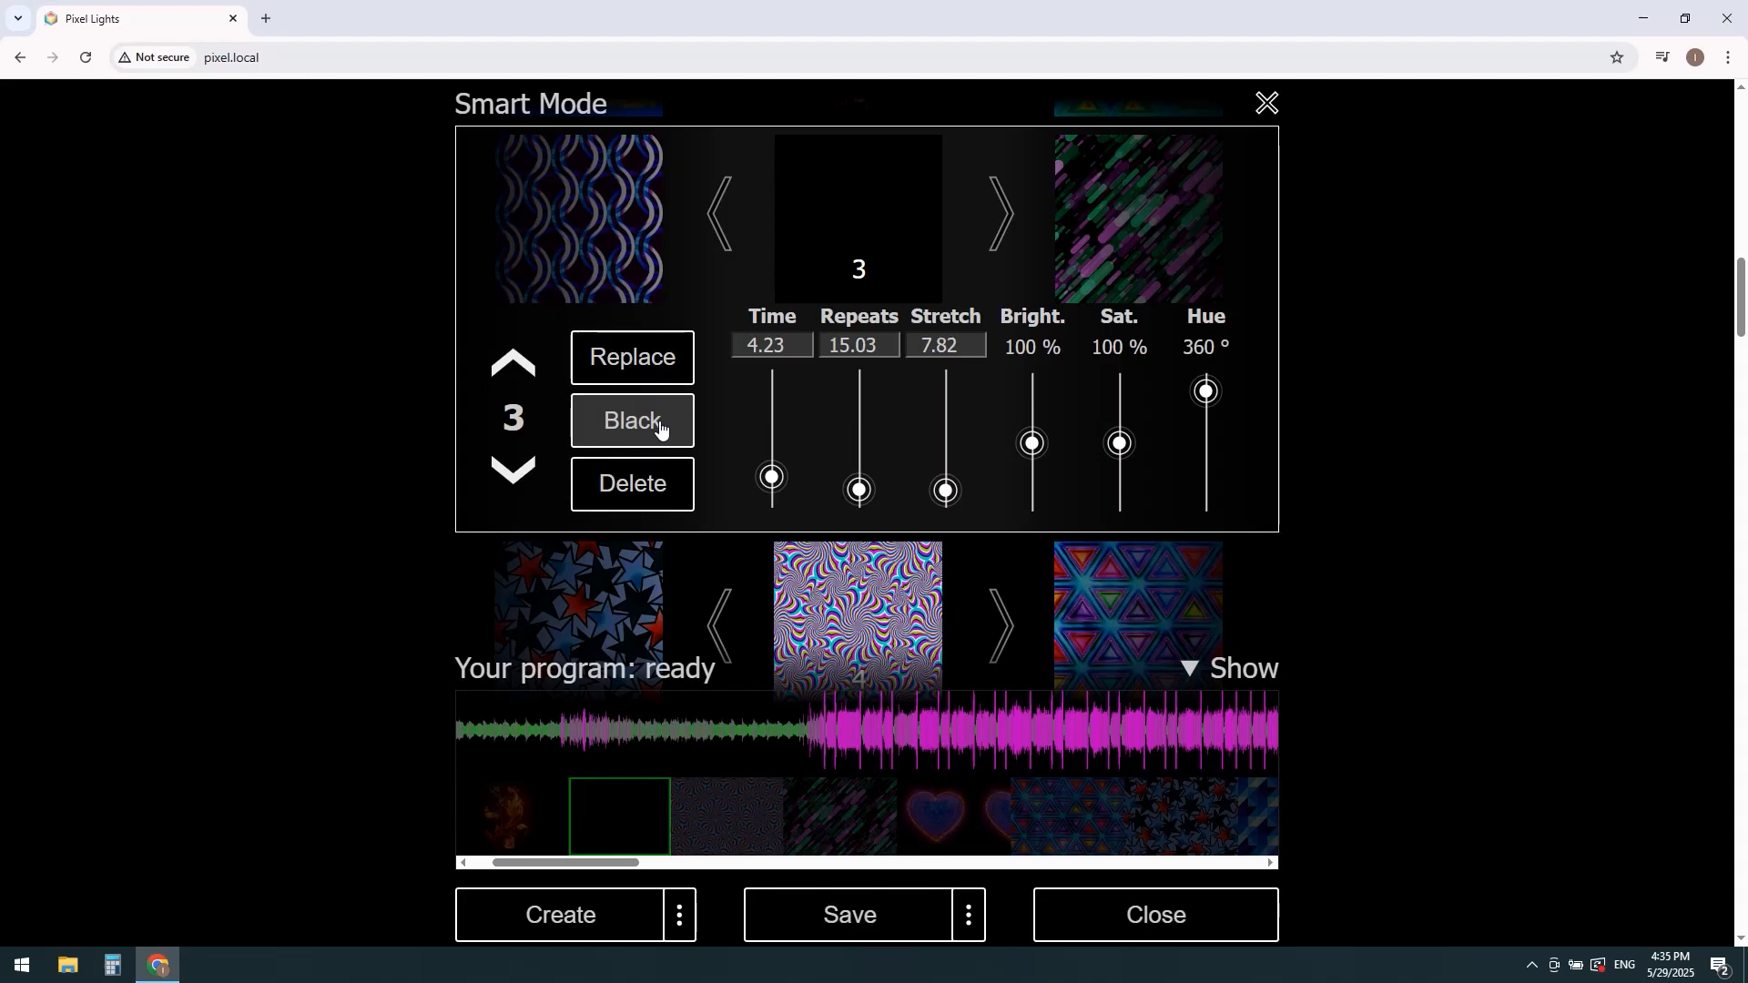
{"action": "left_click", "coordinate": [642, 484]}
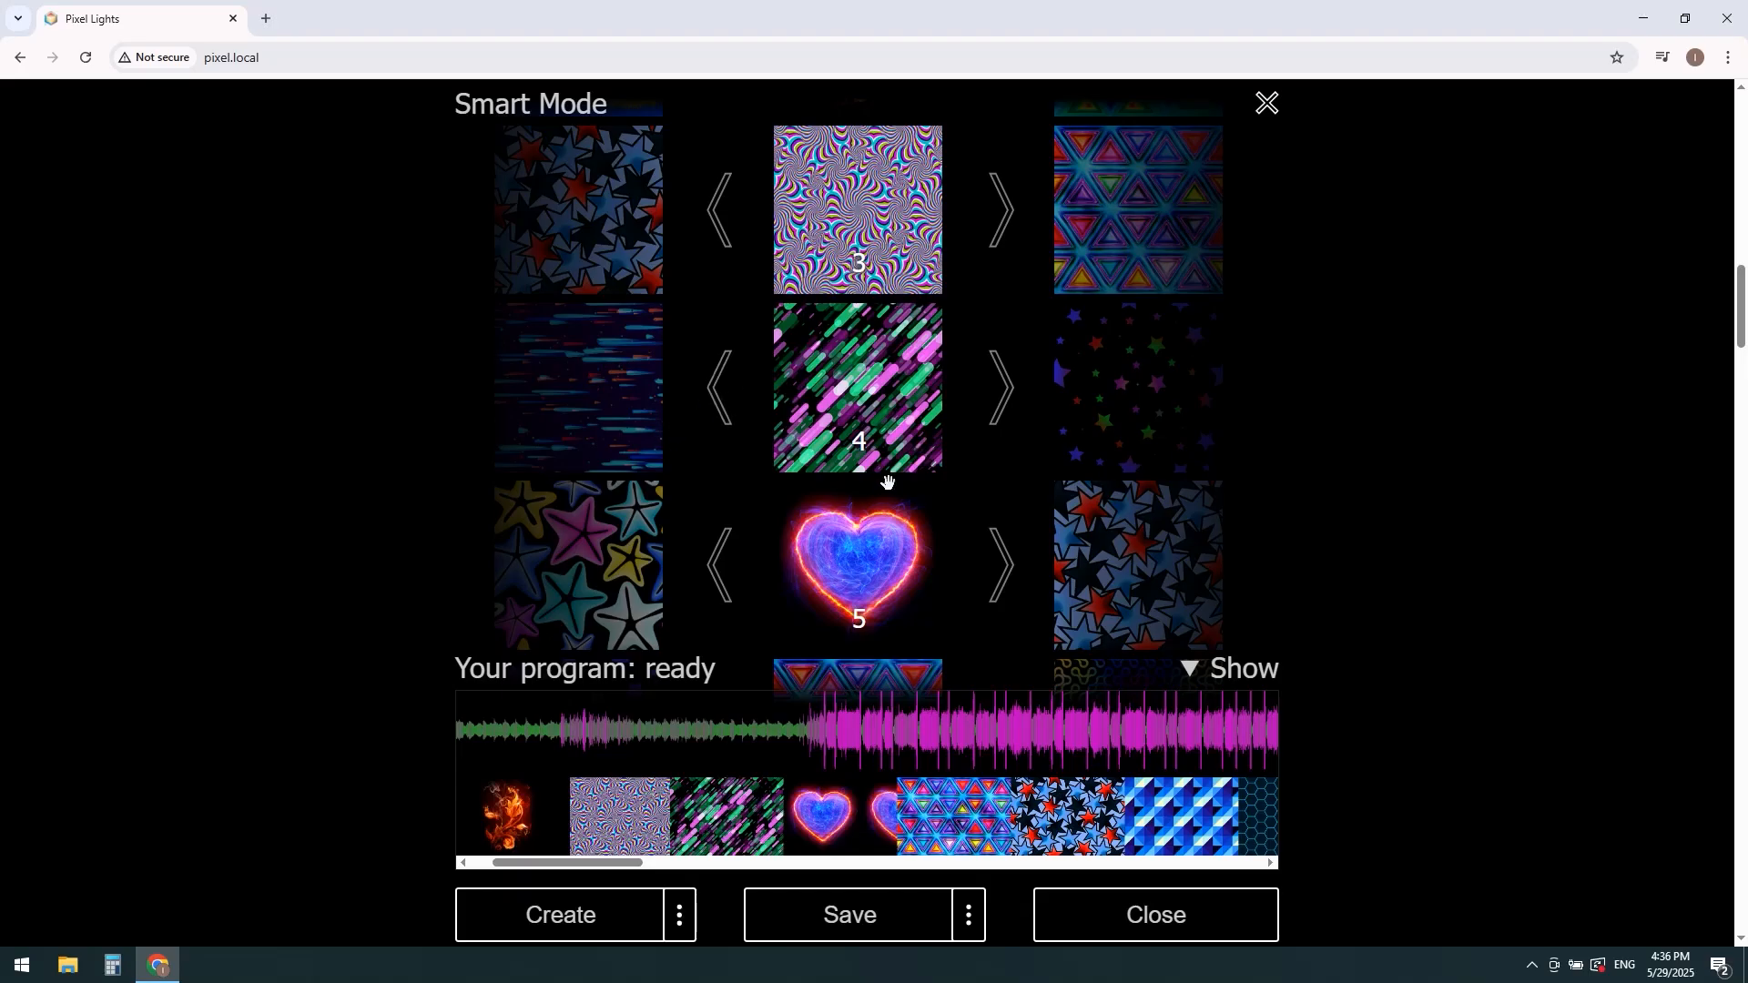
Step: Open the settings of triangle-pattern image 6 and close them again
{"action": "scroll", "coordinate": [895, 528], "scroll_direction": "down", "scroll_amount": 3}
{"action": "left_click", "coordinate": [862, 466]}
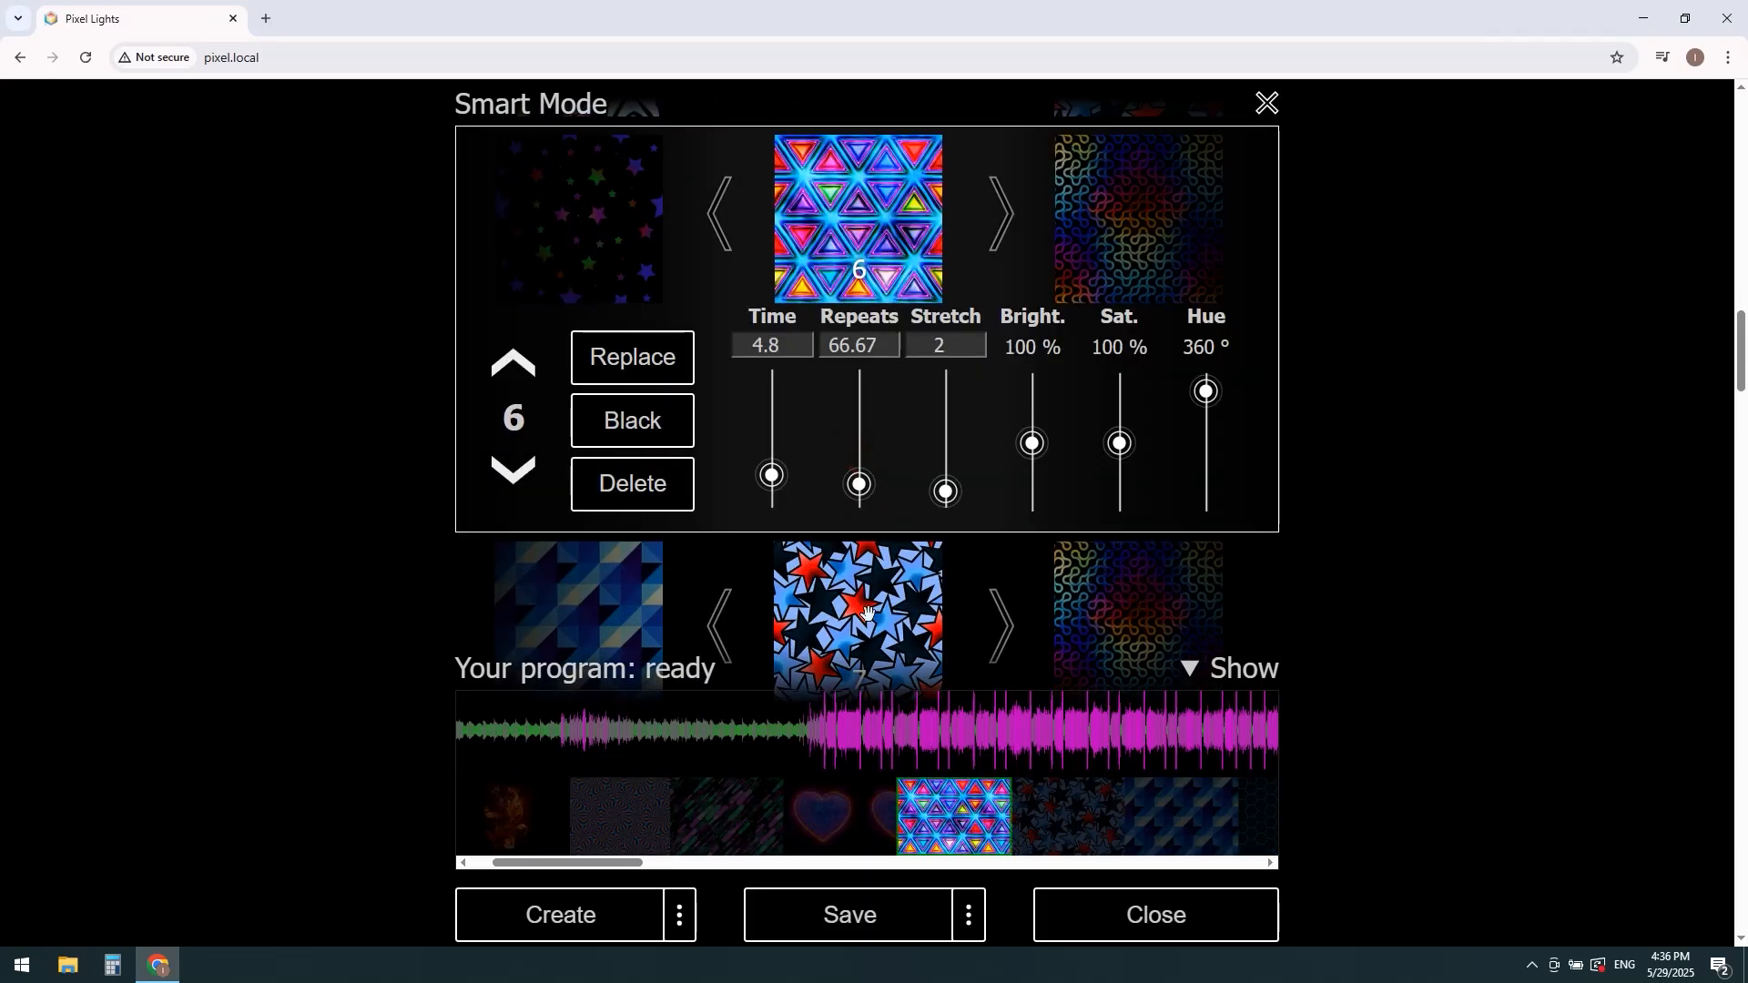
{"action": "left_click", "coordinate": [881, 230]}
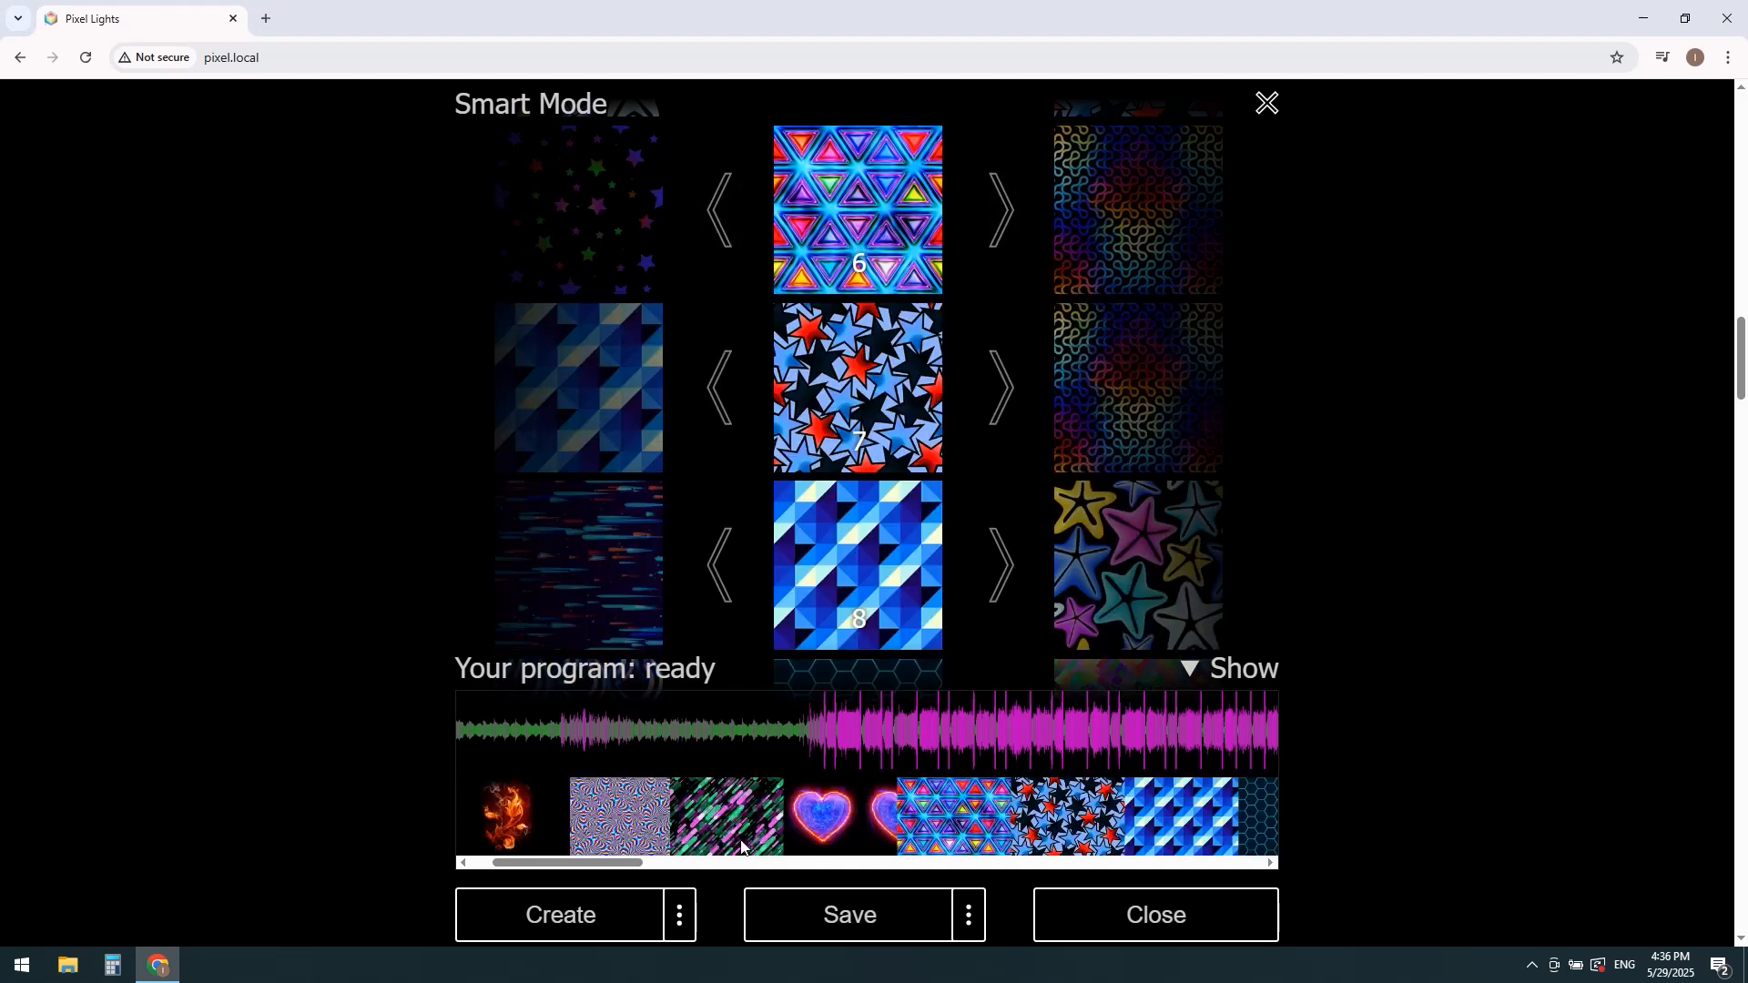
Step: Browse further along the timeline and open the settings of images 8 and 13 from it
{"action": "left_click_drag", "start_coordinate": [601, 864], "coordinate": [674, 865]}
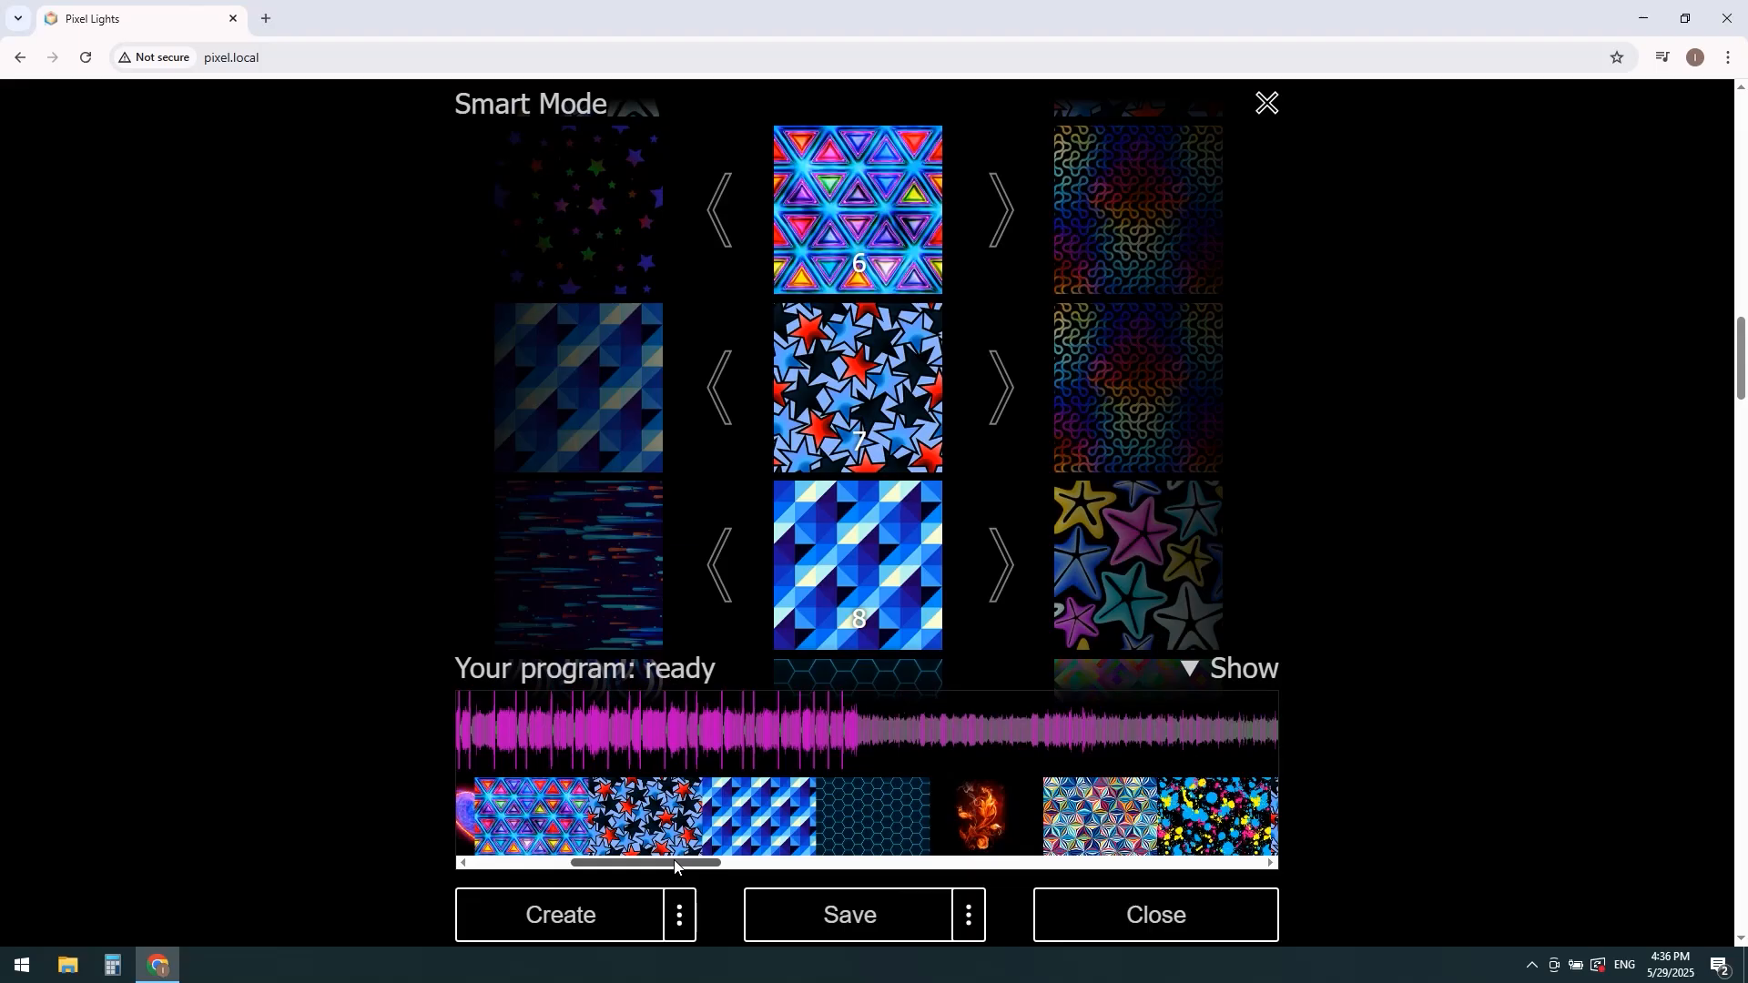
{"action": "left_click", "coordinate": [730, 834]}
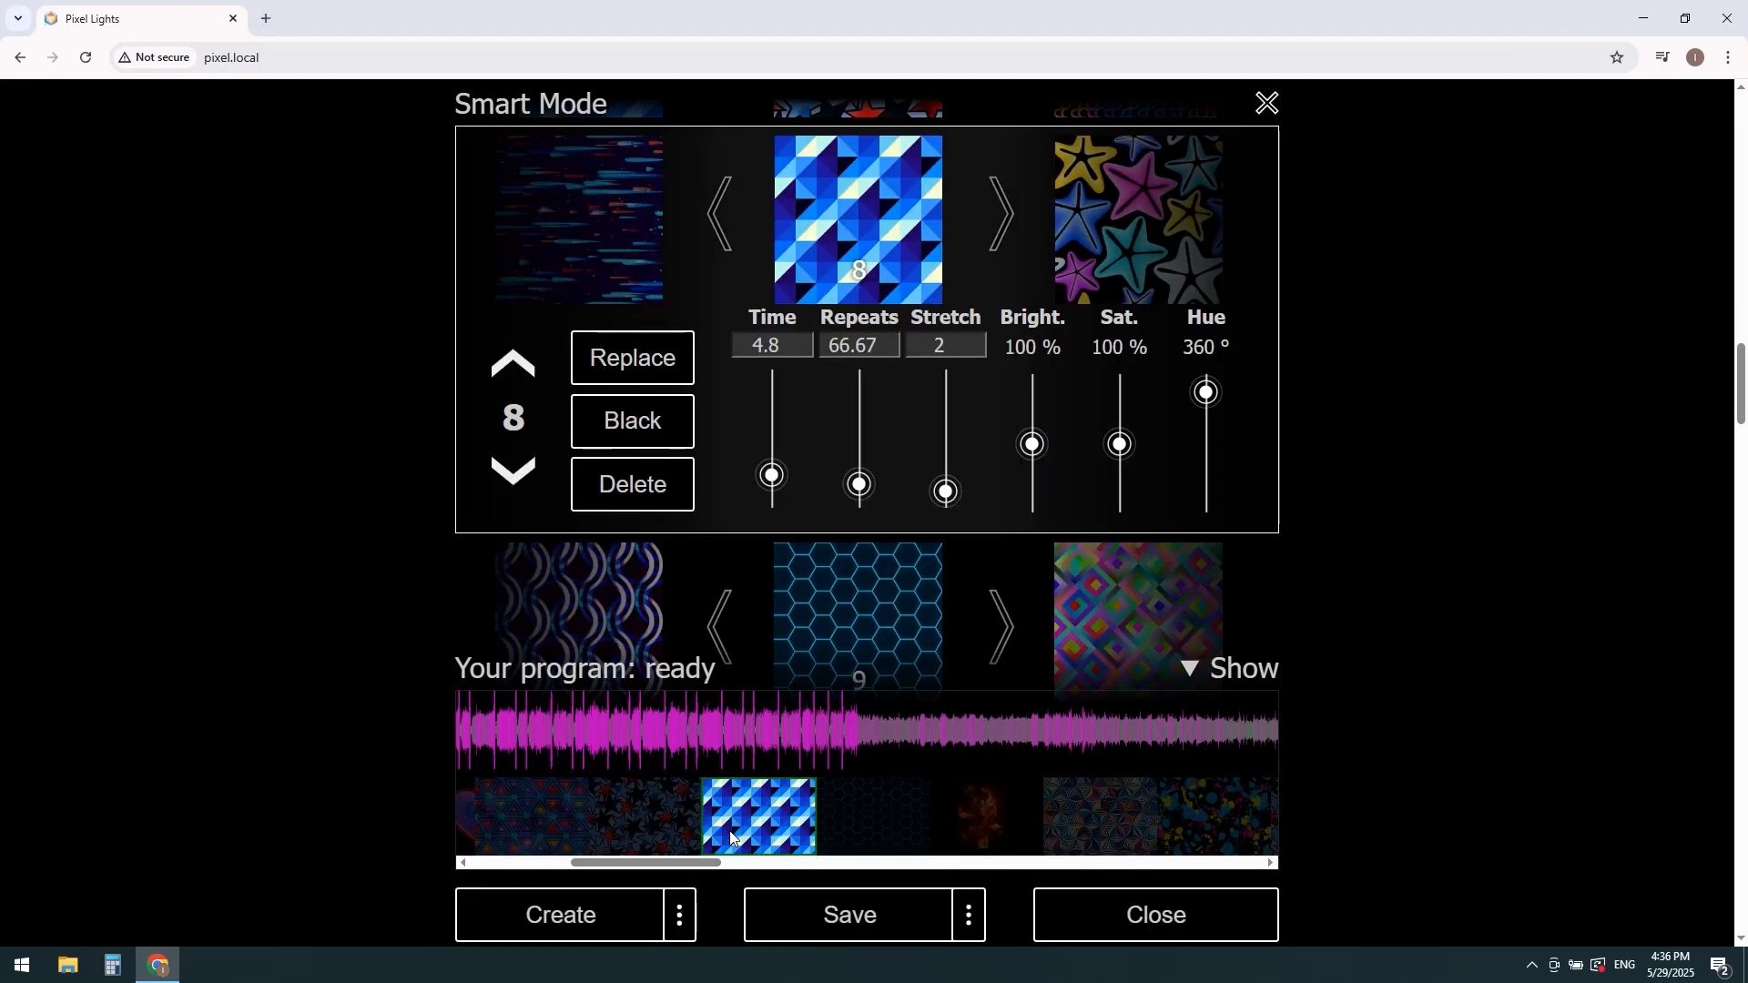
{"action": "left_click_drag", "start_coordinate": [712, 864], "coordinate": [807, 866]}
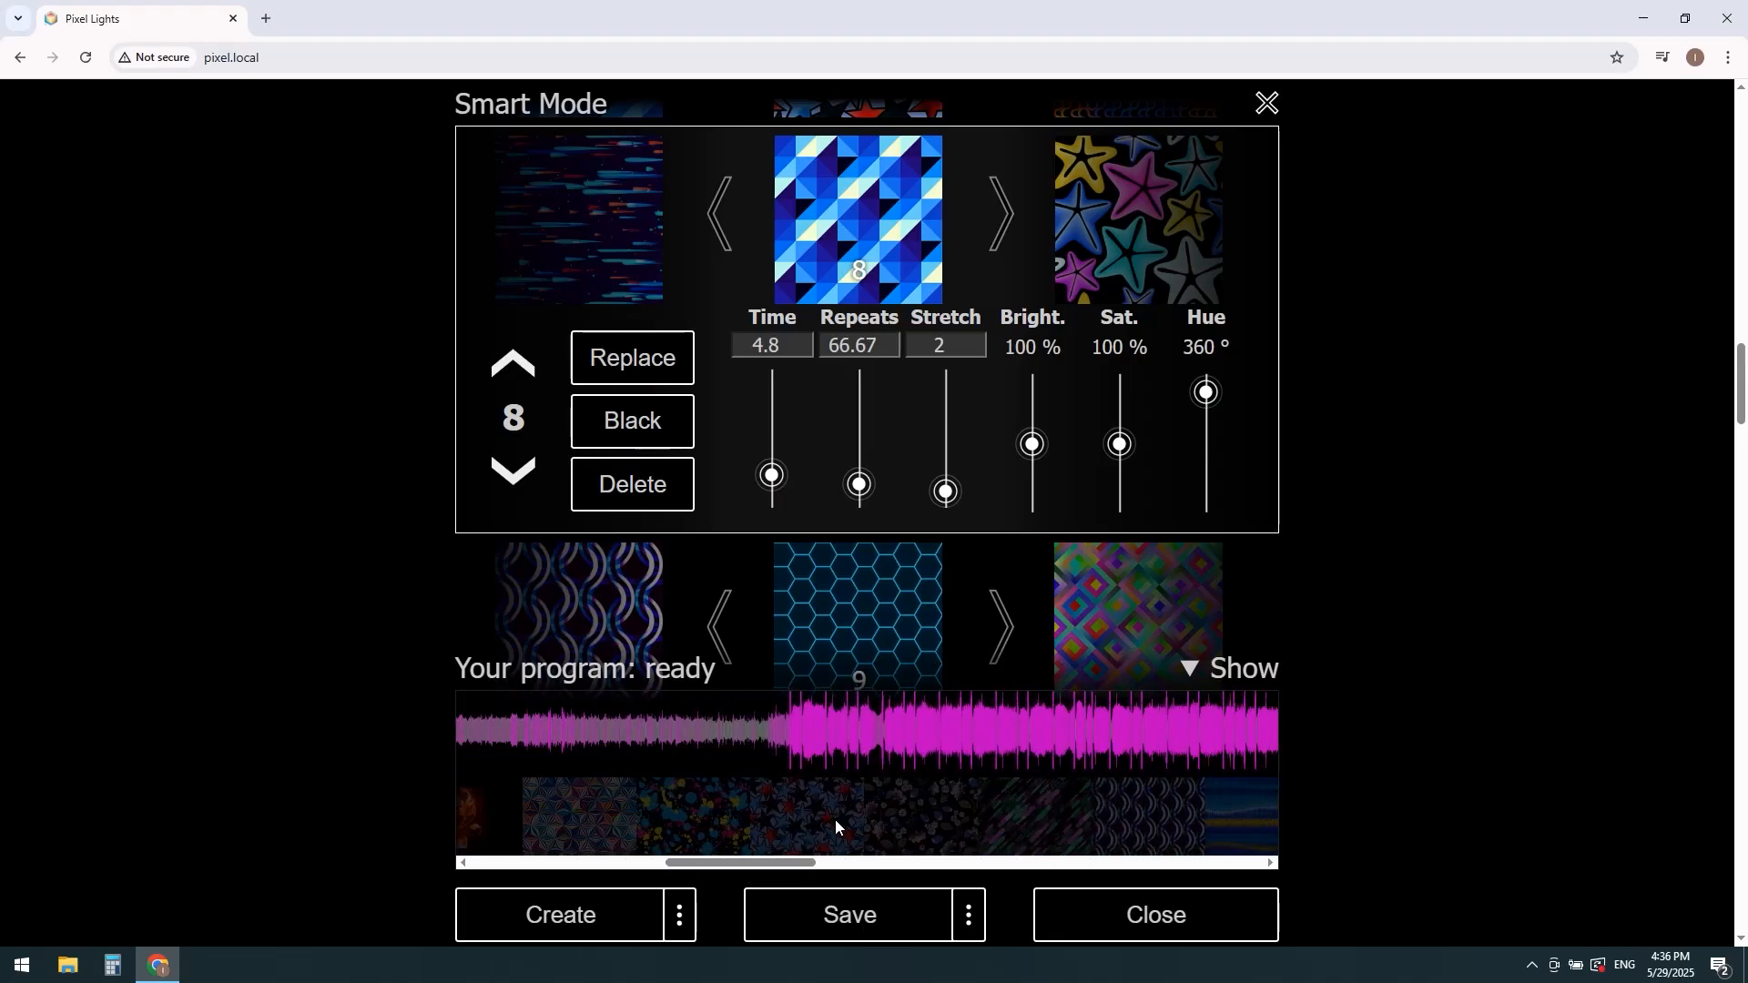
{"action": "left_click", "coordinate": [834, 820]}
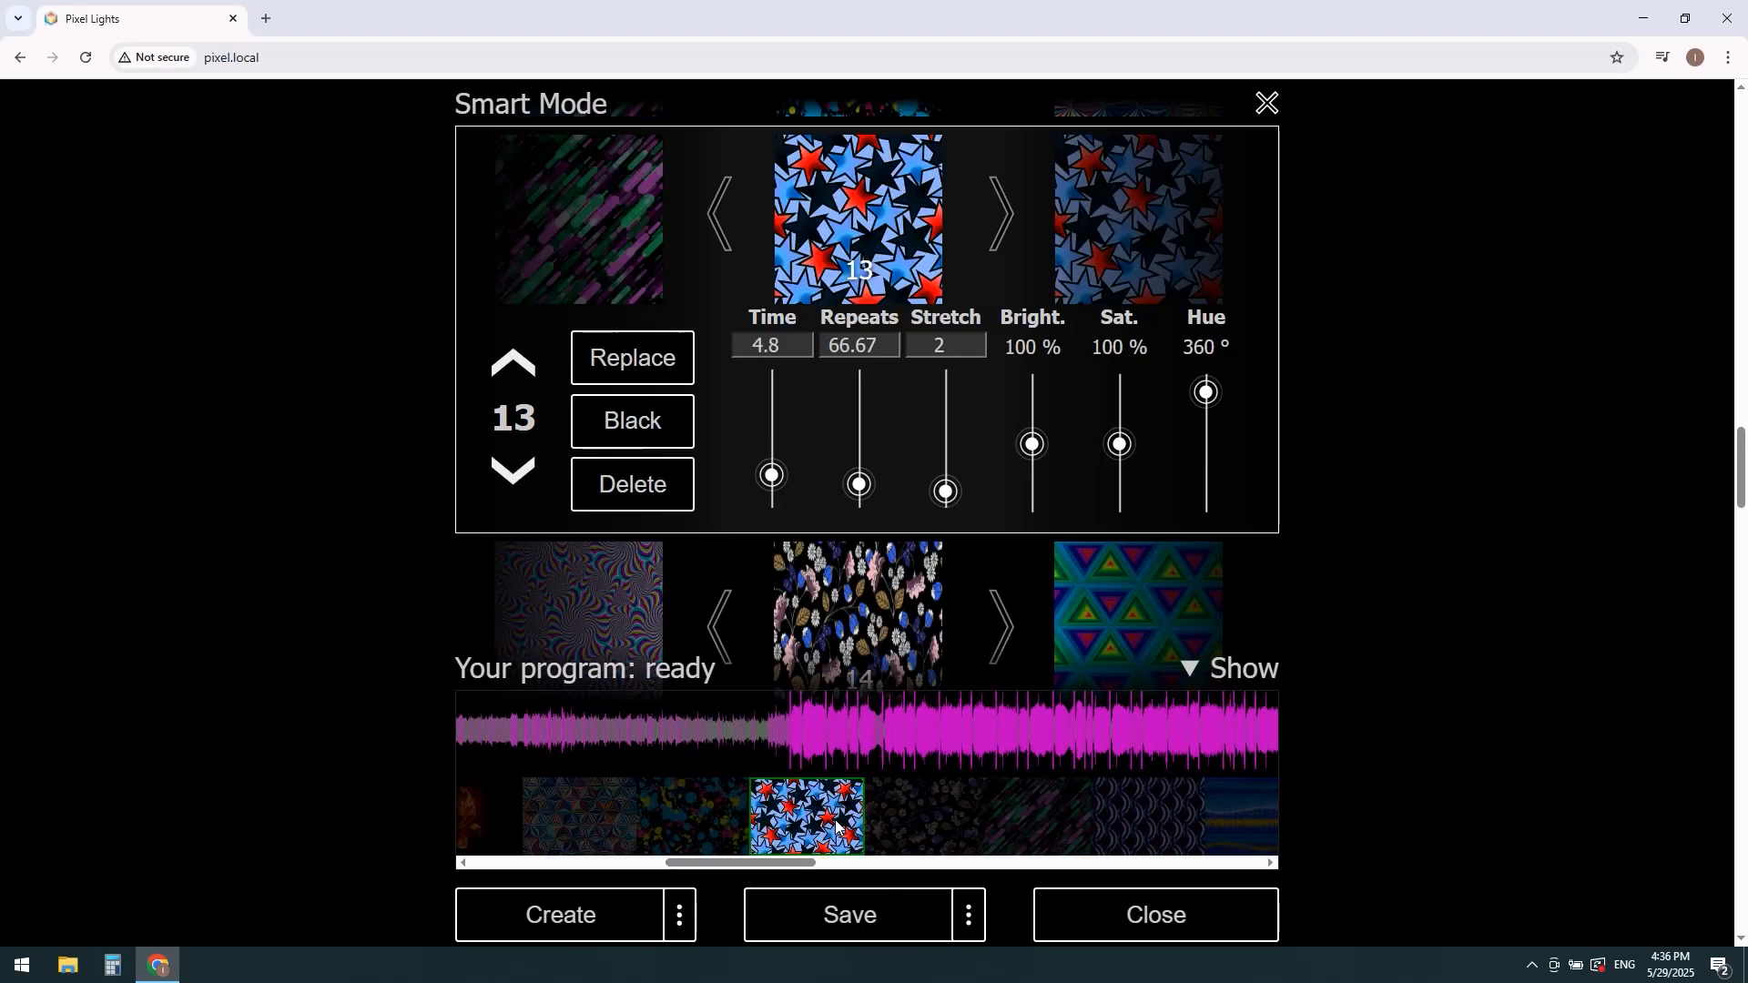
Step: Hide the timeline, show it once more, hide it again and close image 13's settings
{"action": "left_click", "coordinate": [1203, 671]}
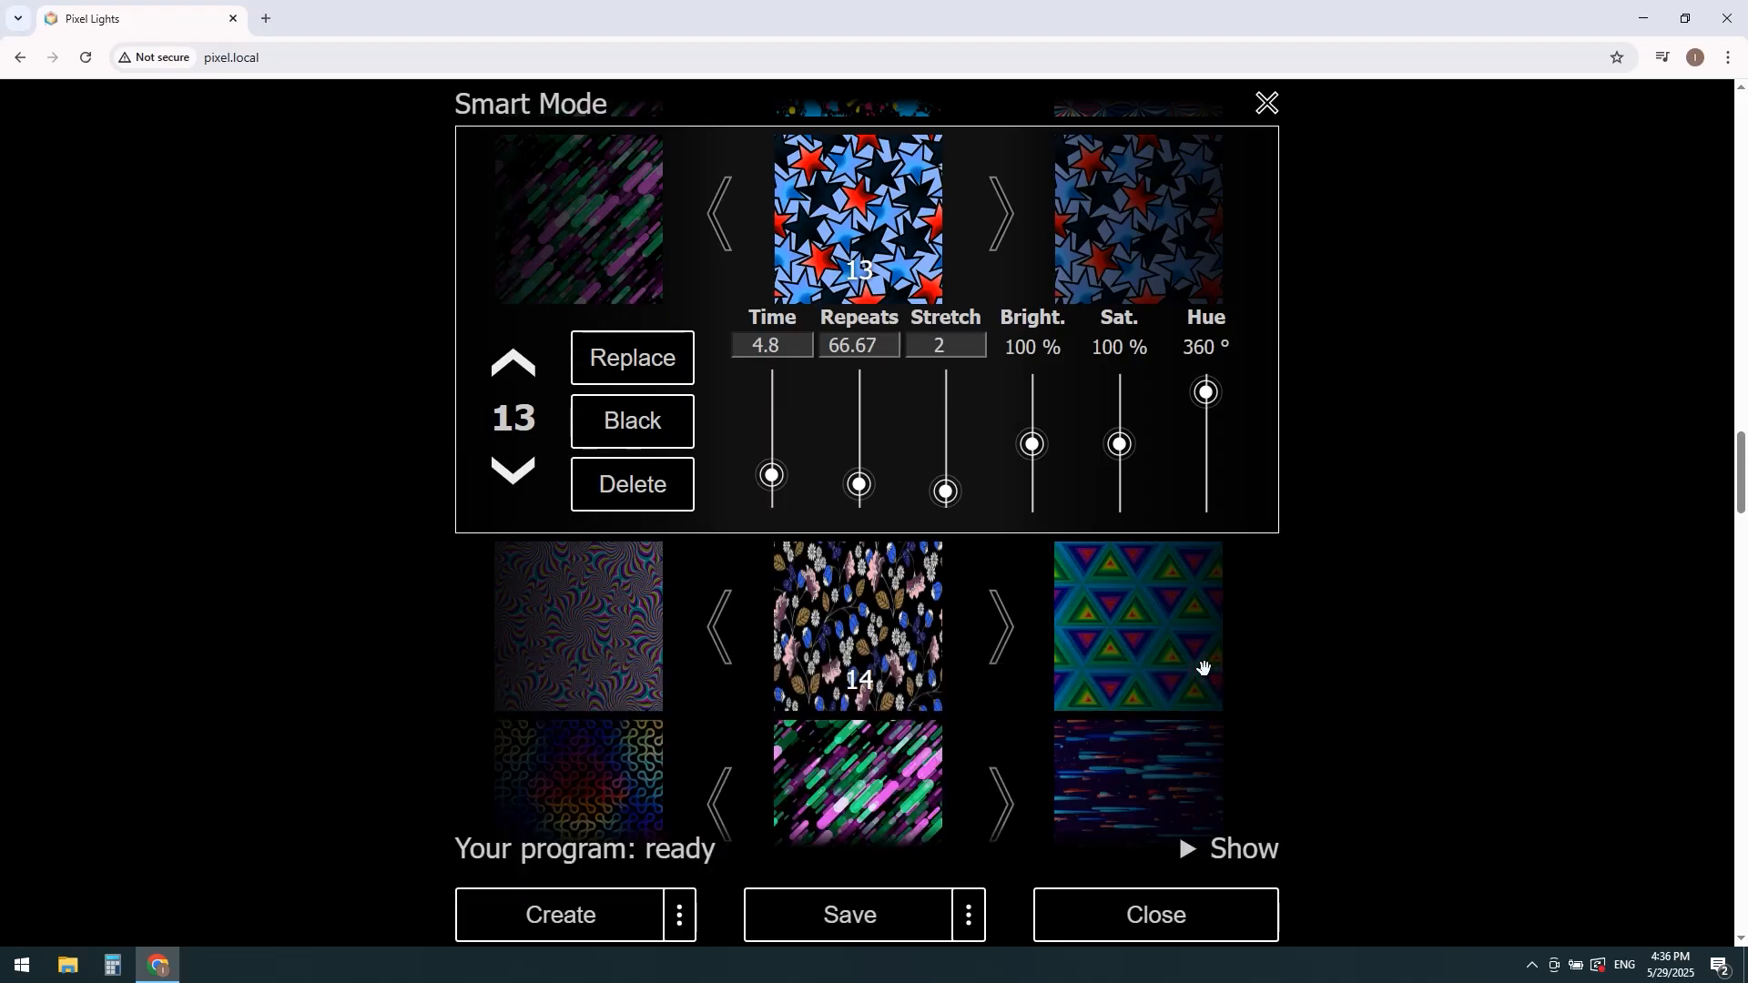
{"action": "left_click", "coordinate": [1204, 850]}
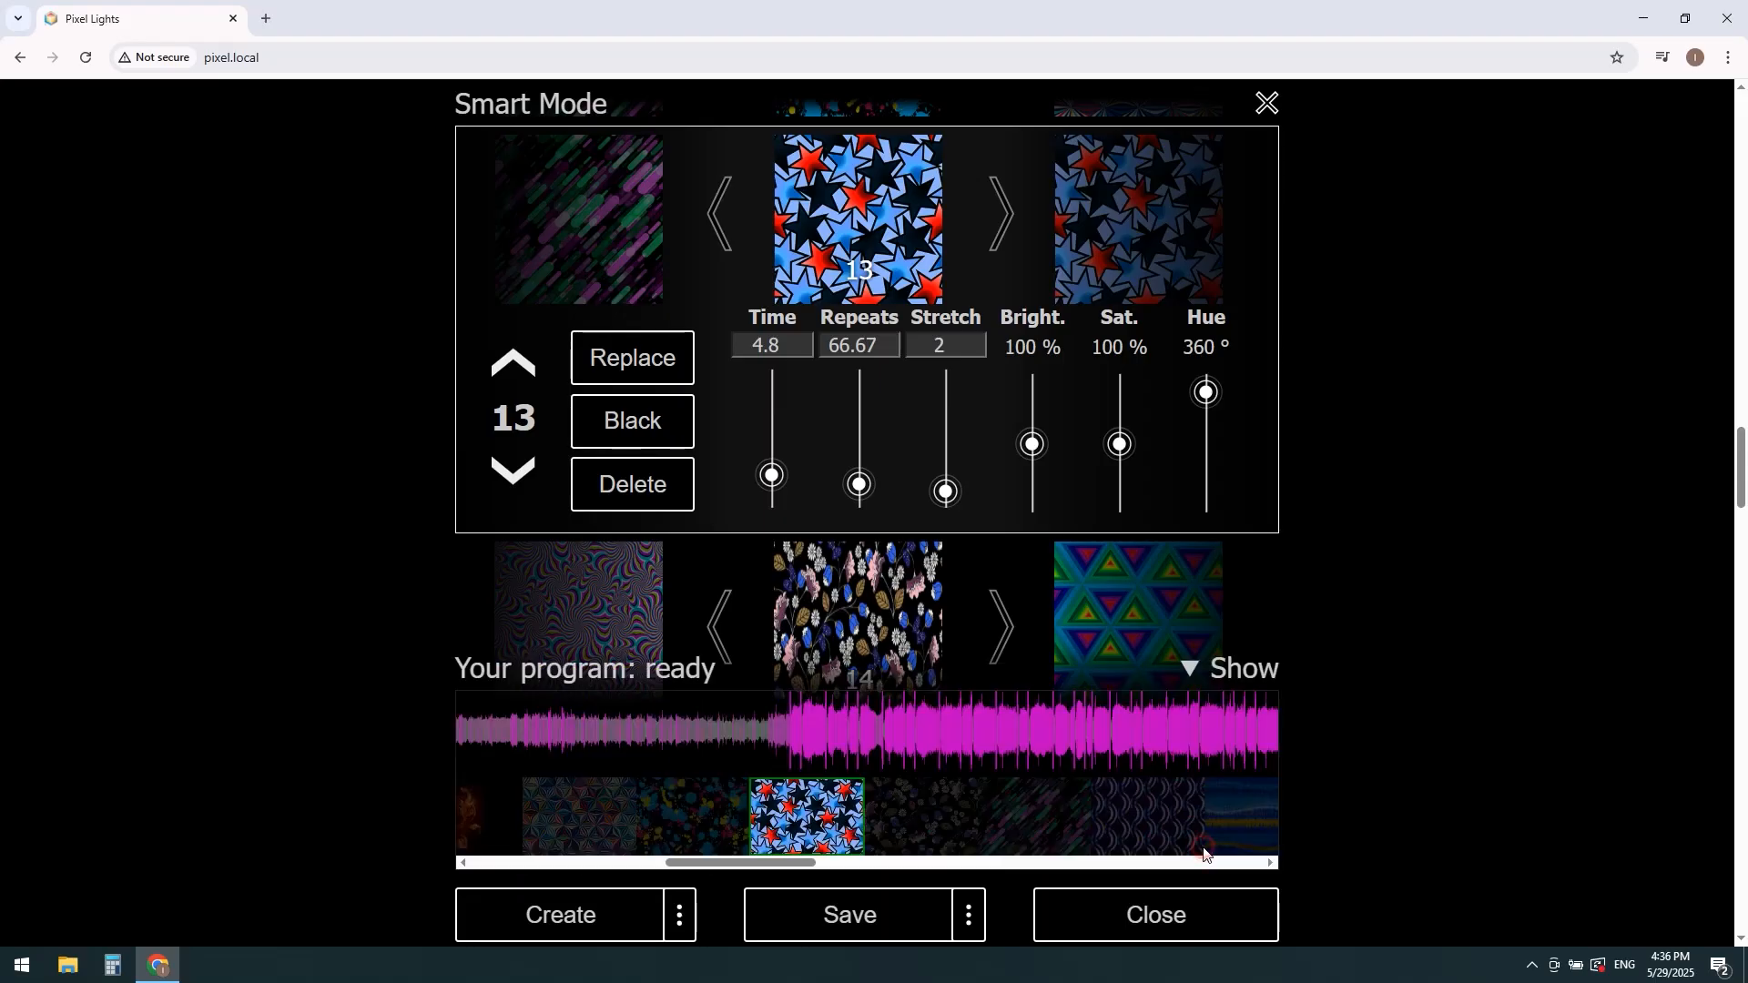
{"action": "left_click", "coordinate": [1196, 671]}
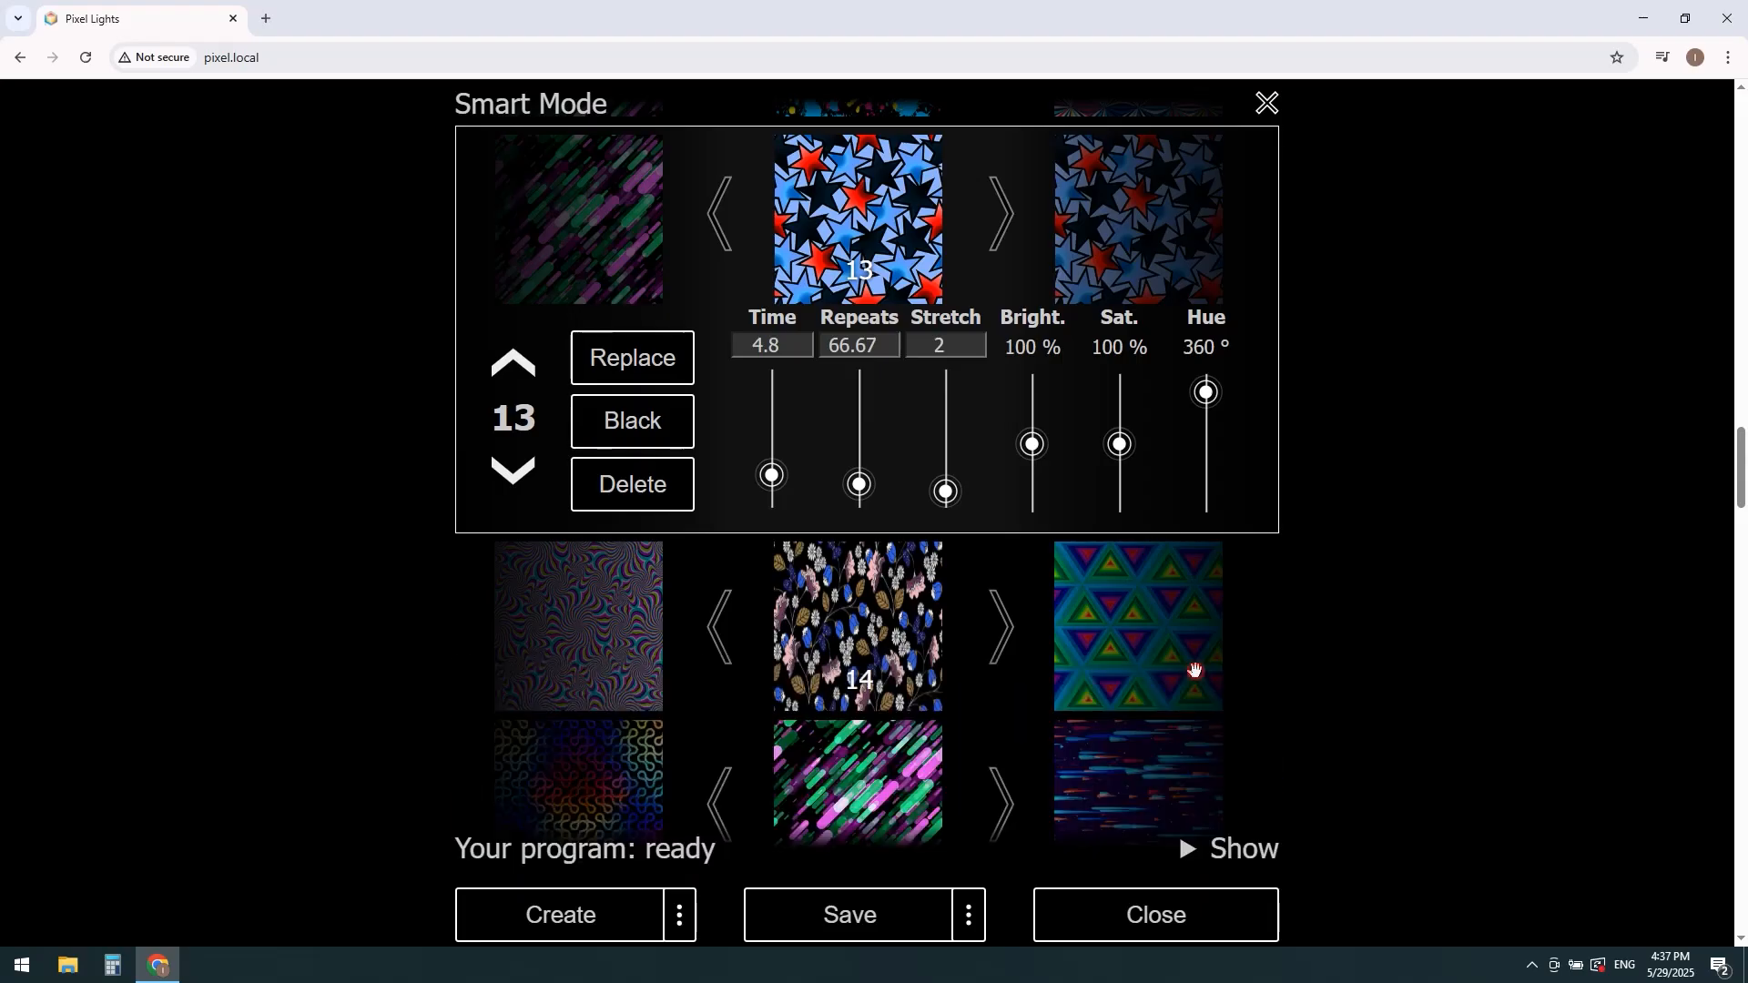
{"action": "left_click", "coordinate": [877, 207]}
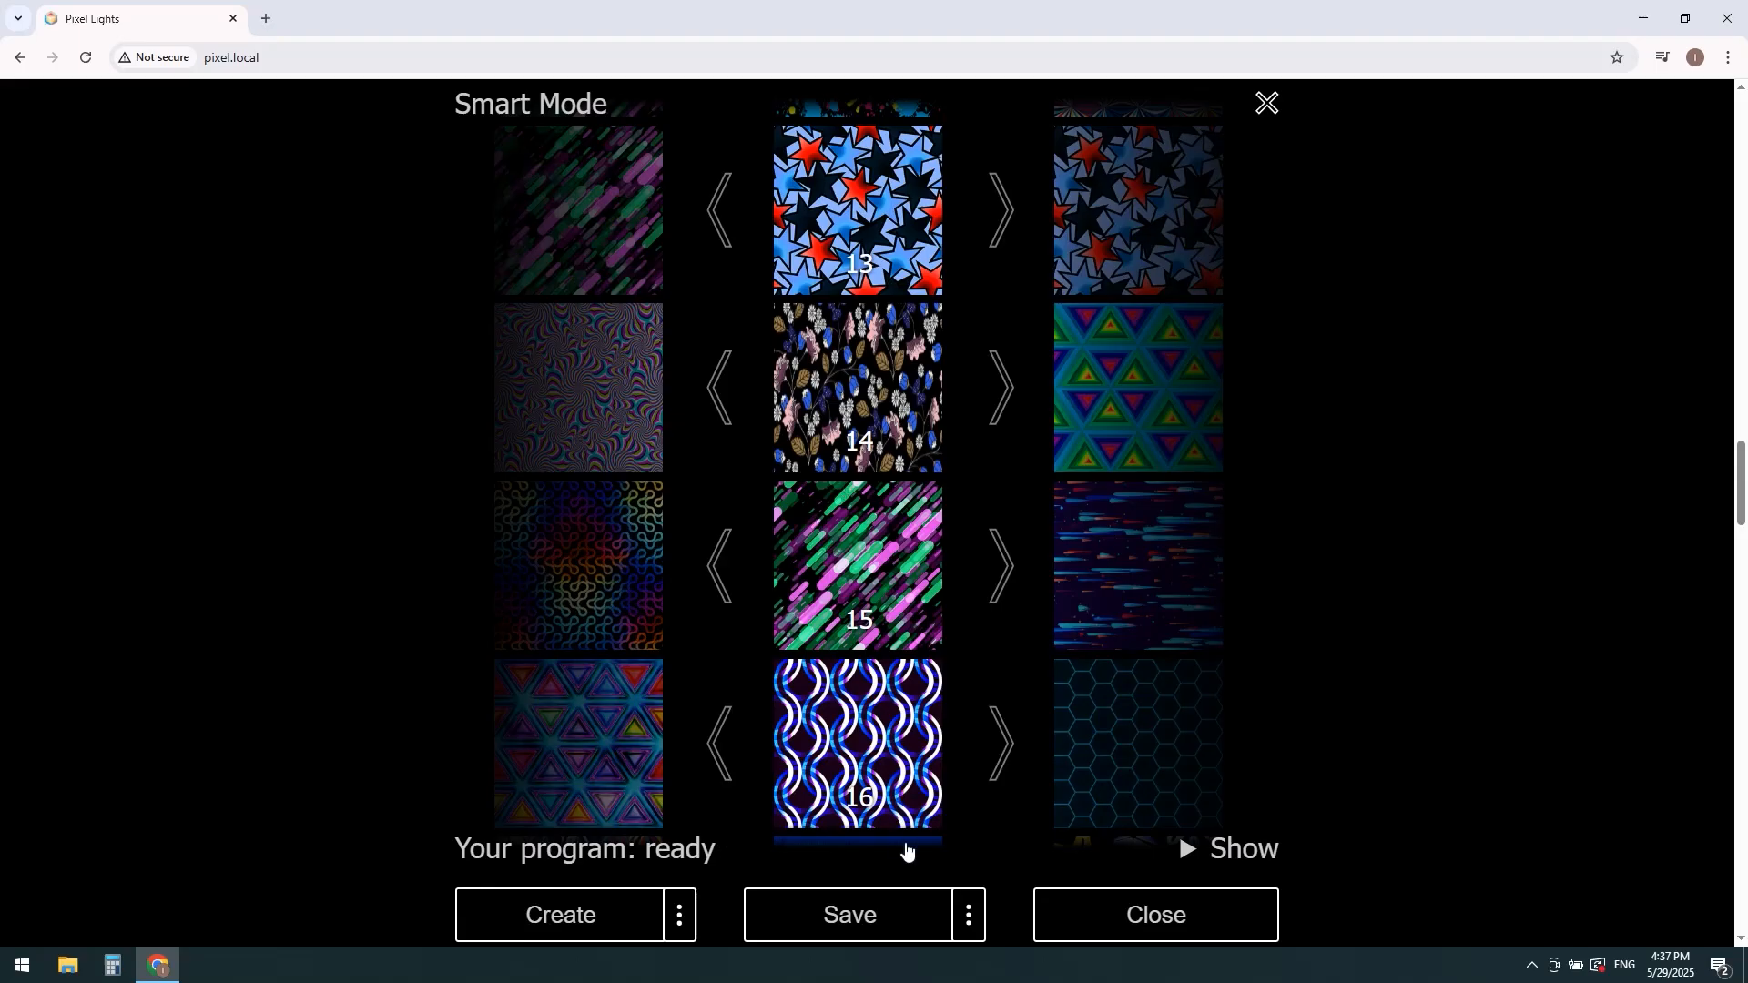
Step: Save the edited program to the devices and leave Smart Mode, confirming the exit
{"action": "left_click", "coordinate": [899, 914]}
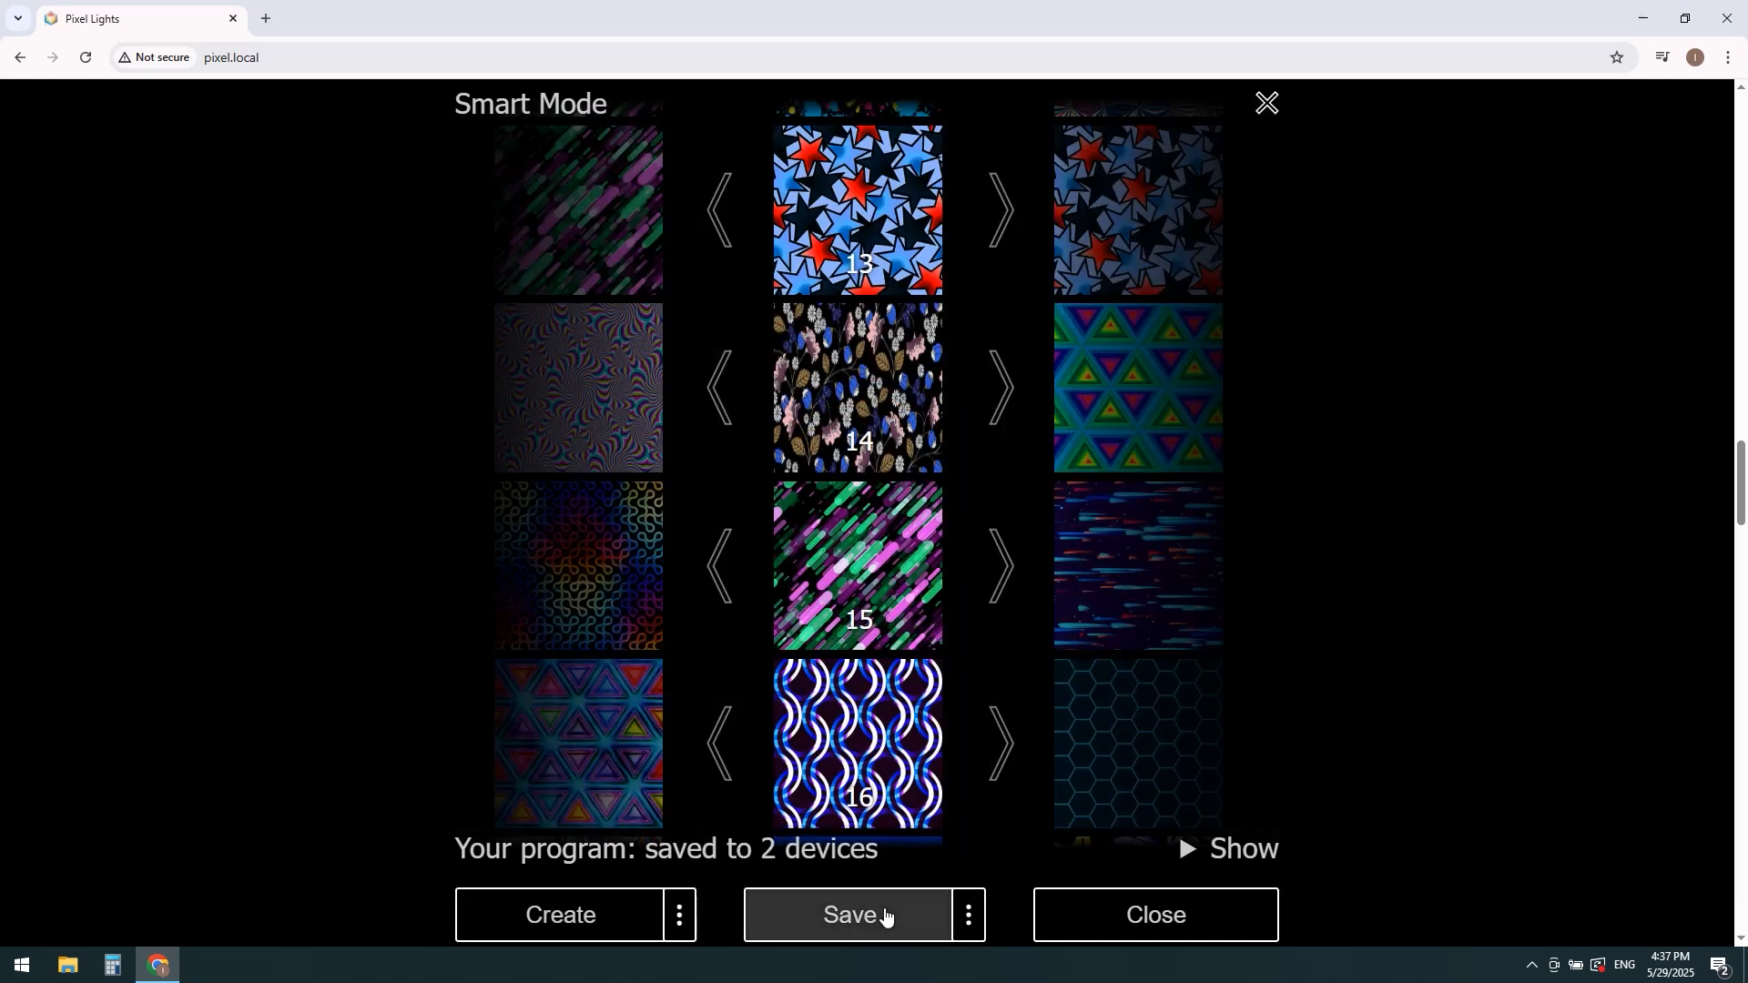
{"action": "left_click", "coordinate": [1268, 104]}
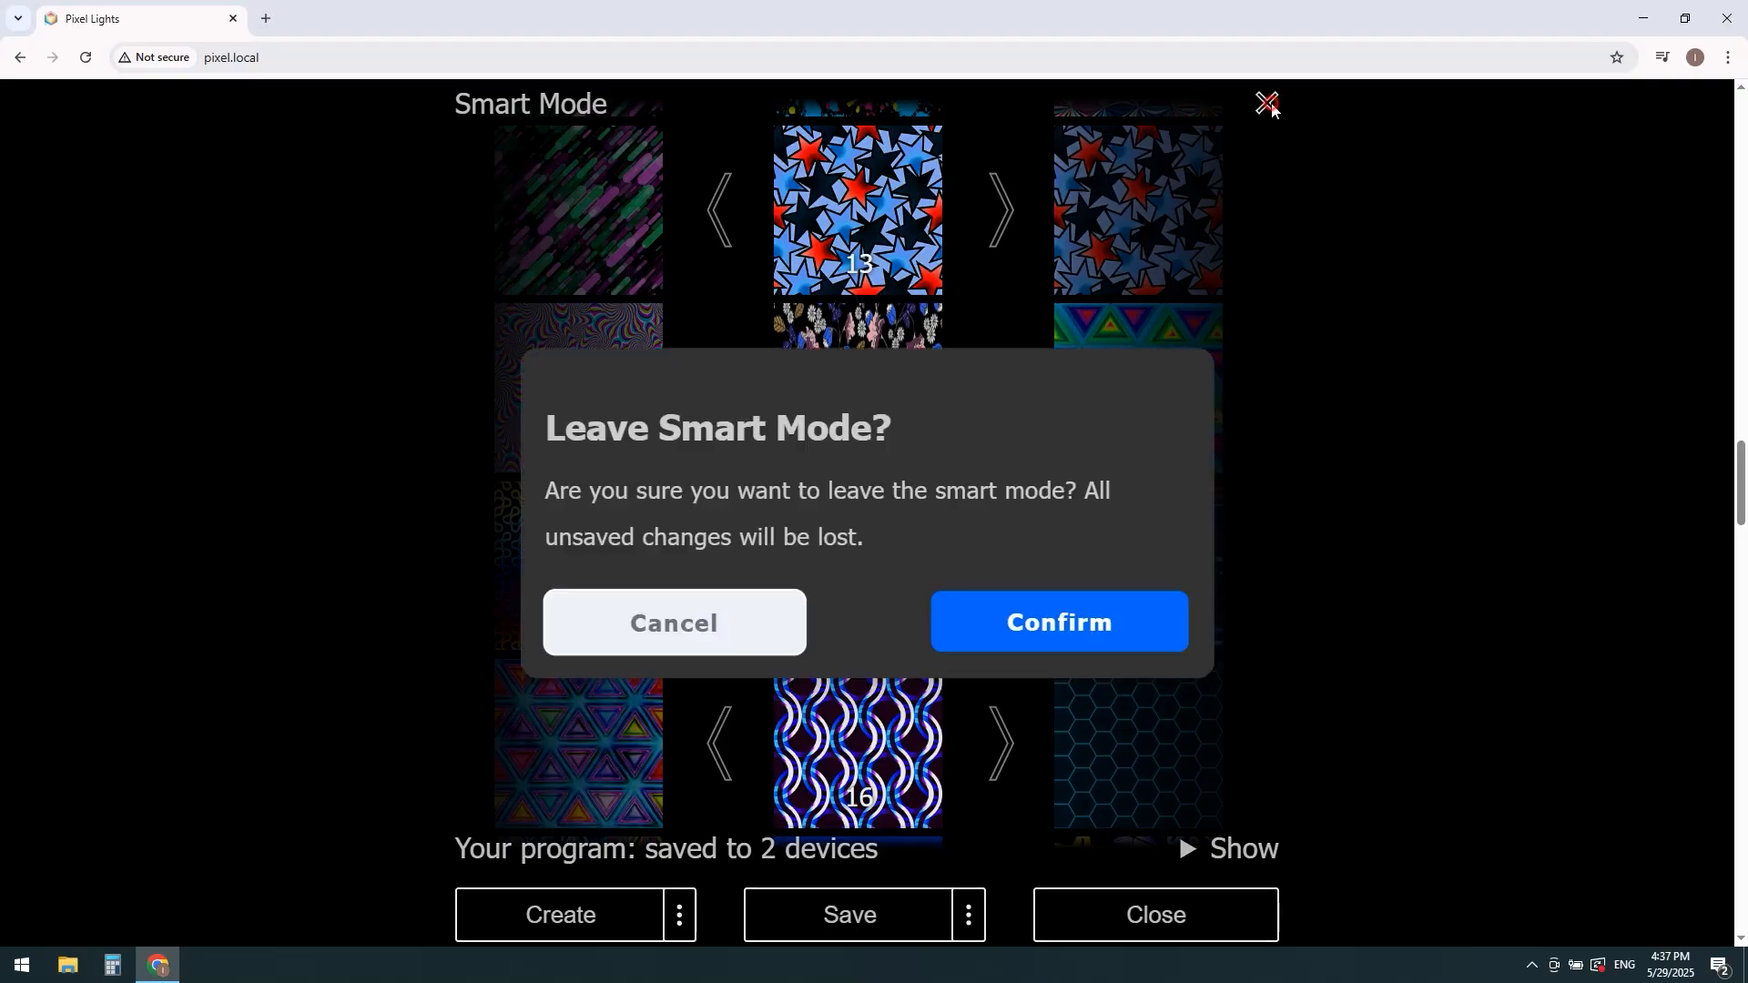
{"action": "left_click", "coordinate": [1031, 642]}
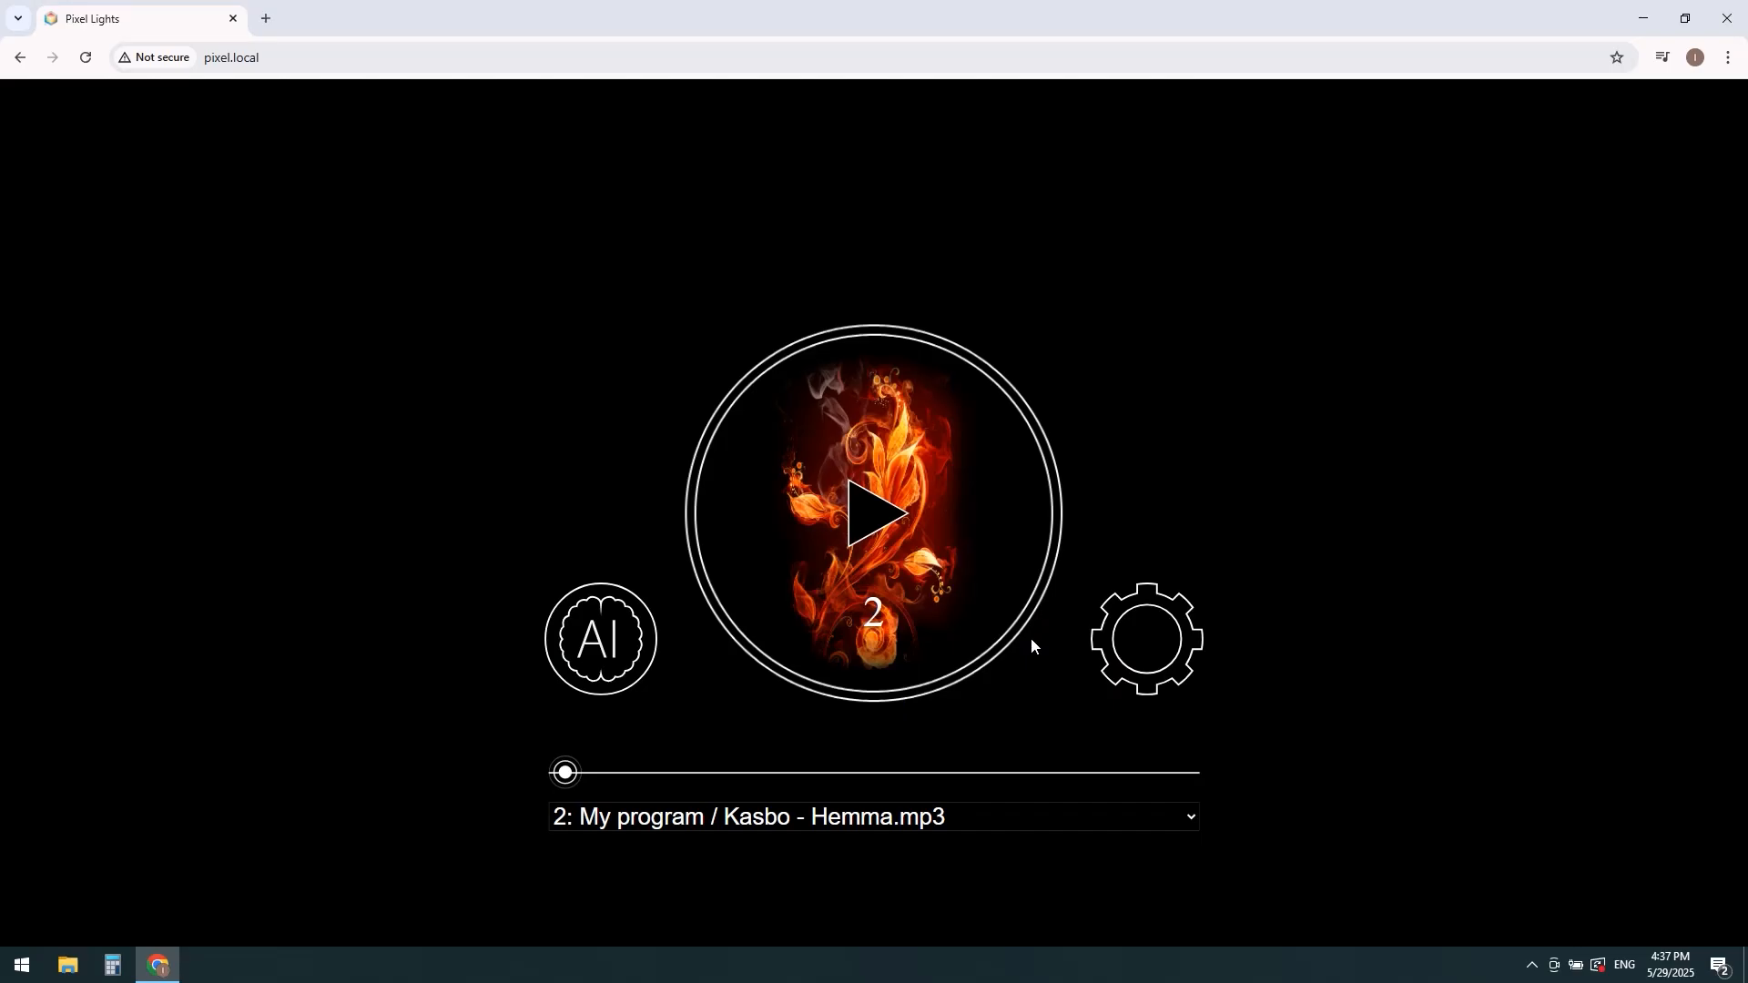
Step: Switch to the program in slot 1, play it briefly and pause it
{"action": "left_click", "coordinate": [848, 819]}
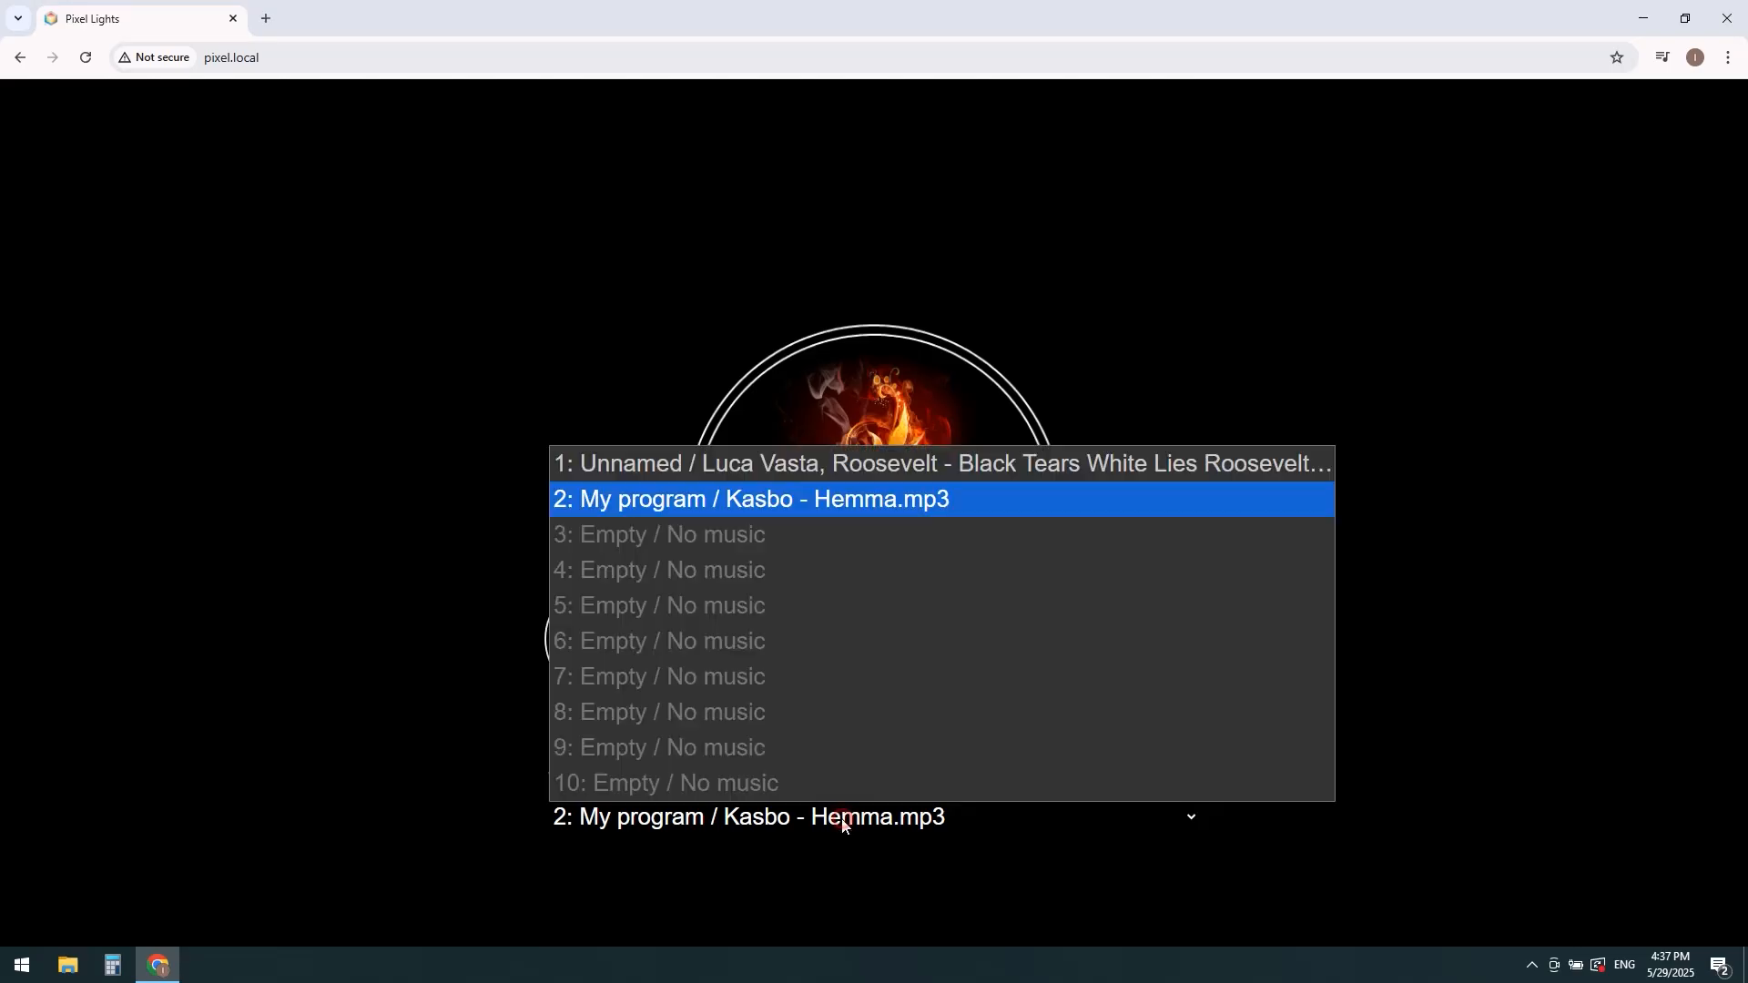
{"action": "left_click", "coordinate": [850, 471]}
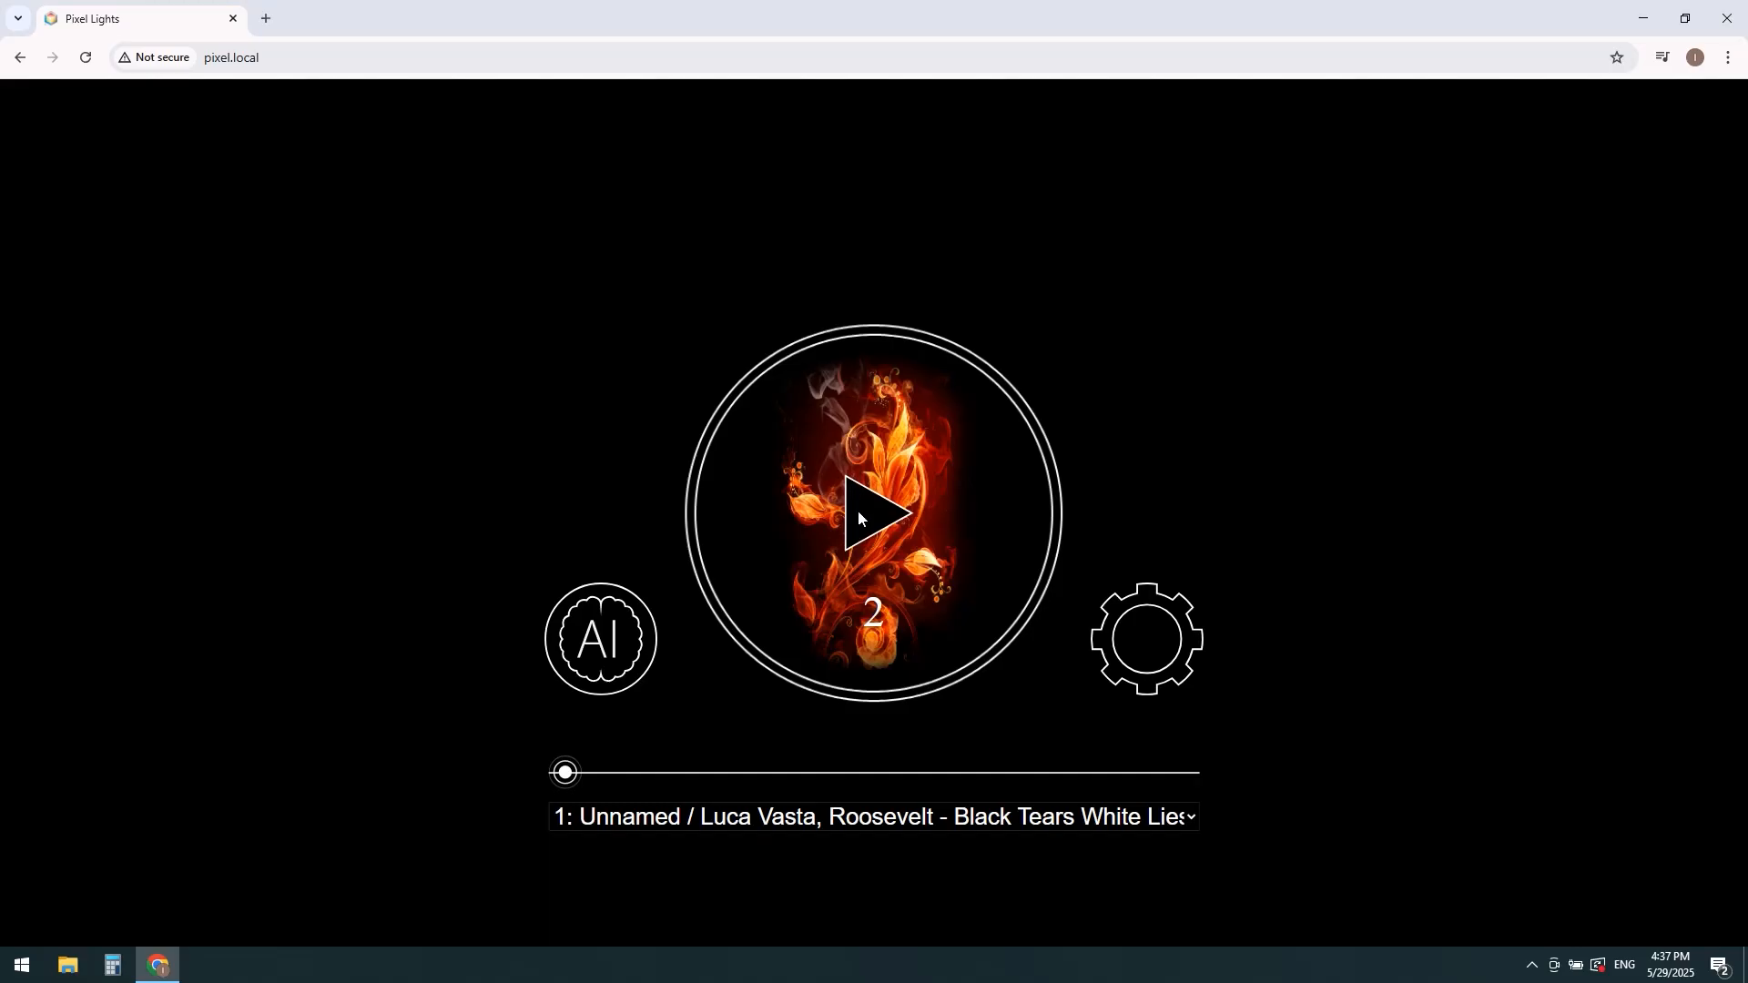
{"action": "left_click", "coordinate": [858, 515]}
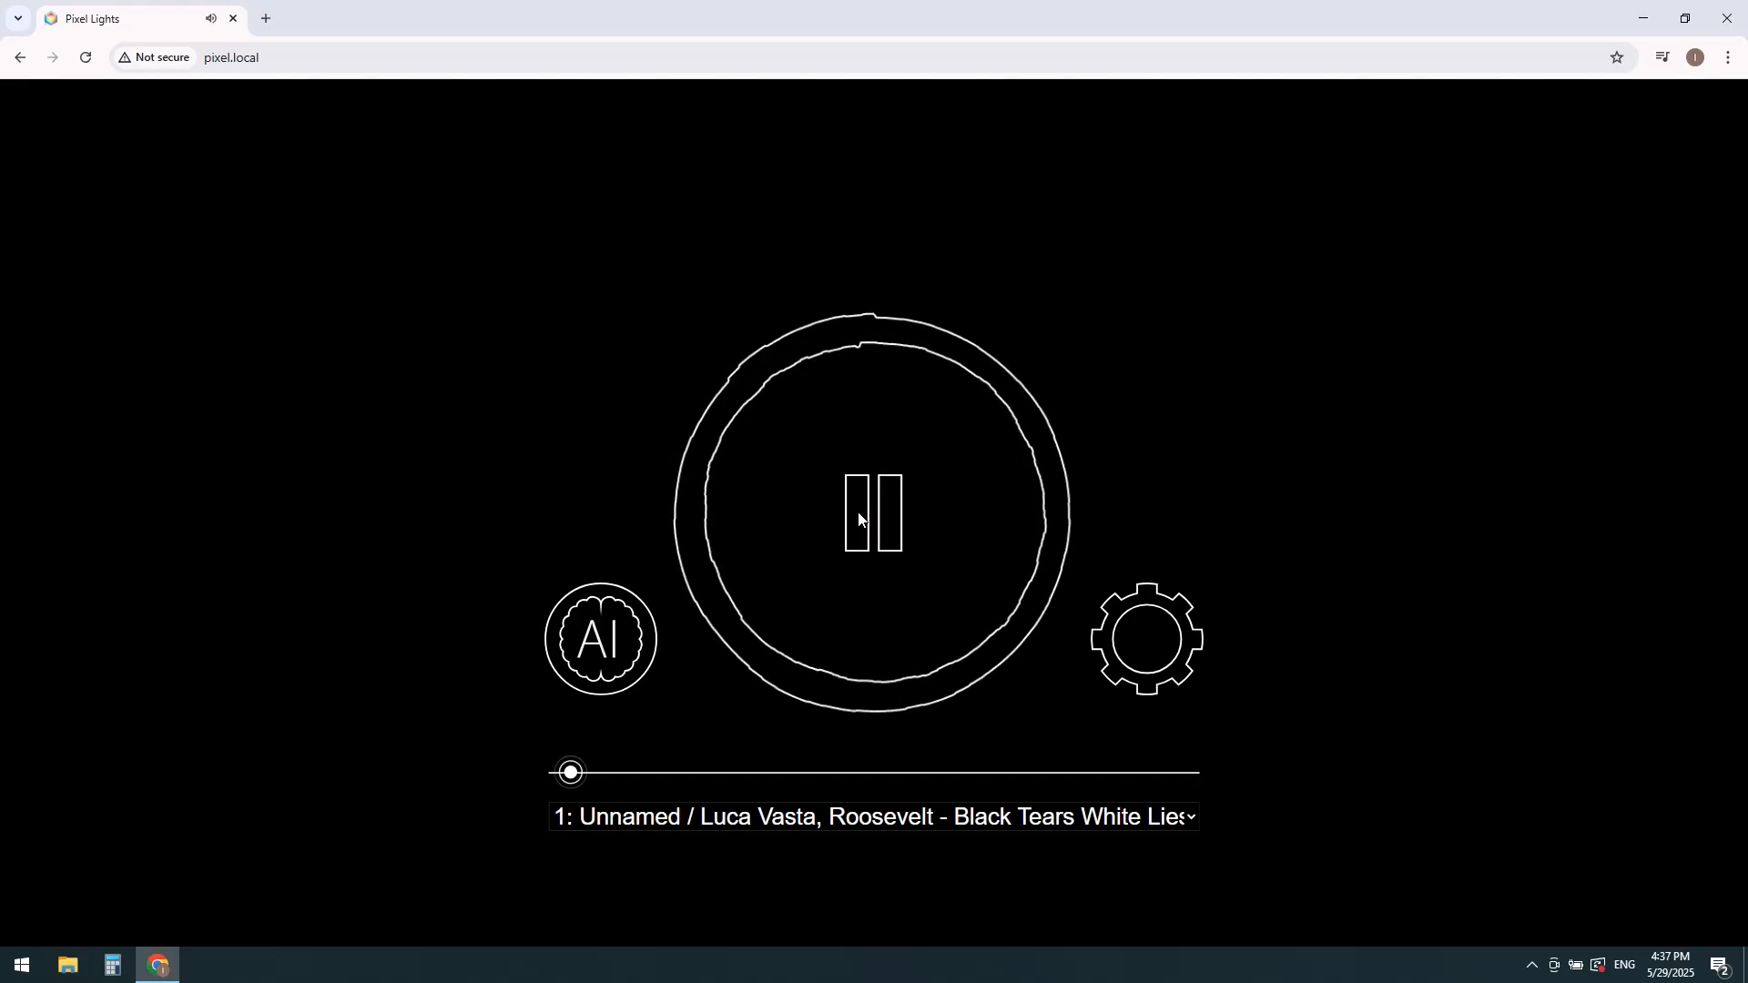
{"action": "left_click", "coordinate": [858, 517]}
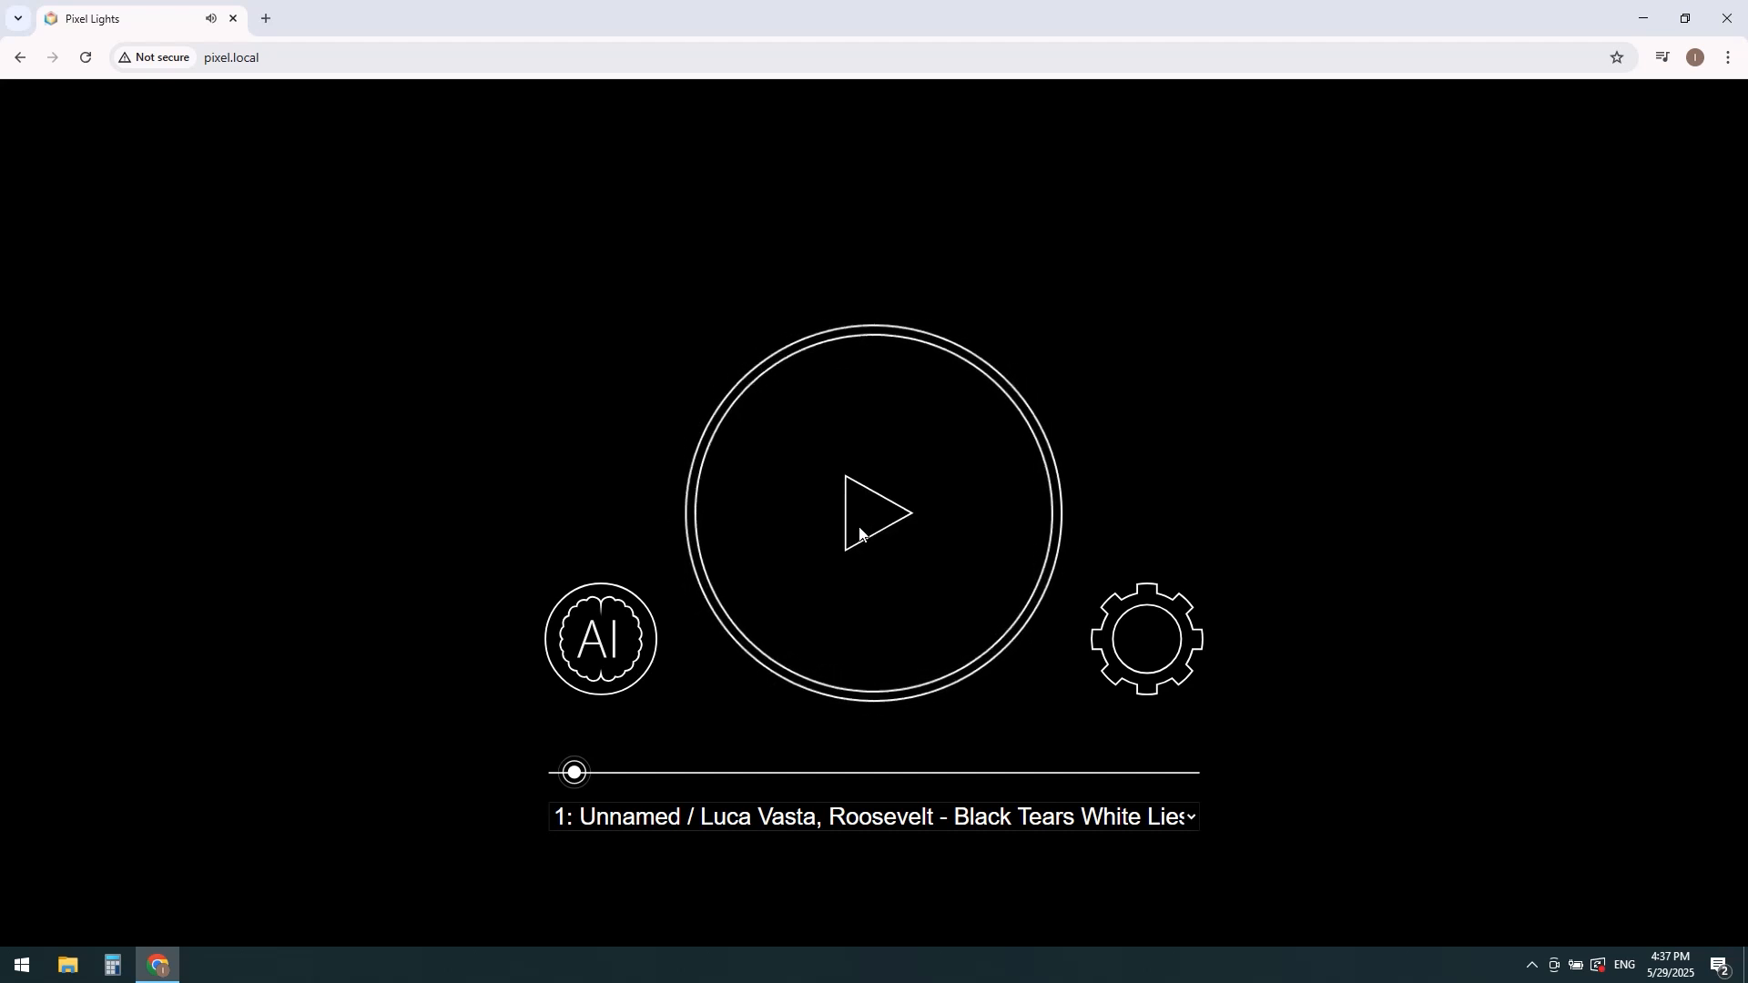
Step: Load the slot 1 program in Smart Mode and look through its images down to image 81
{"action": "left_click", "coordinate": [616, 649]}
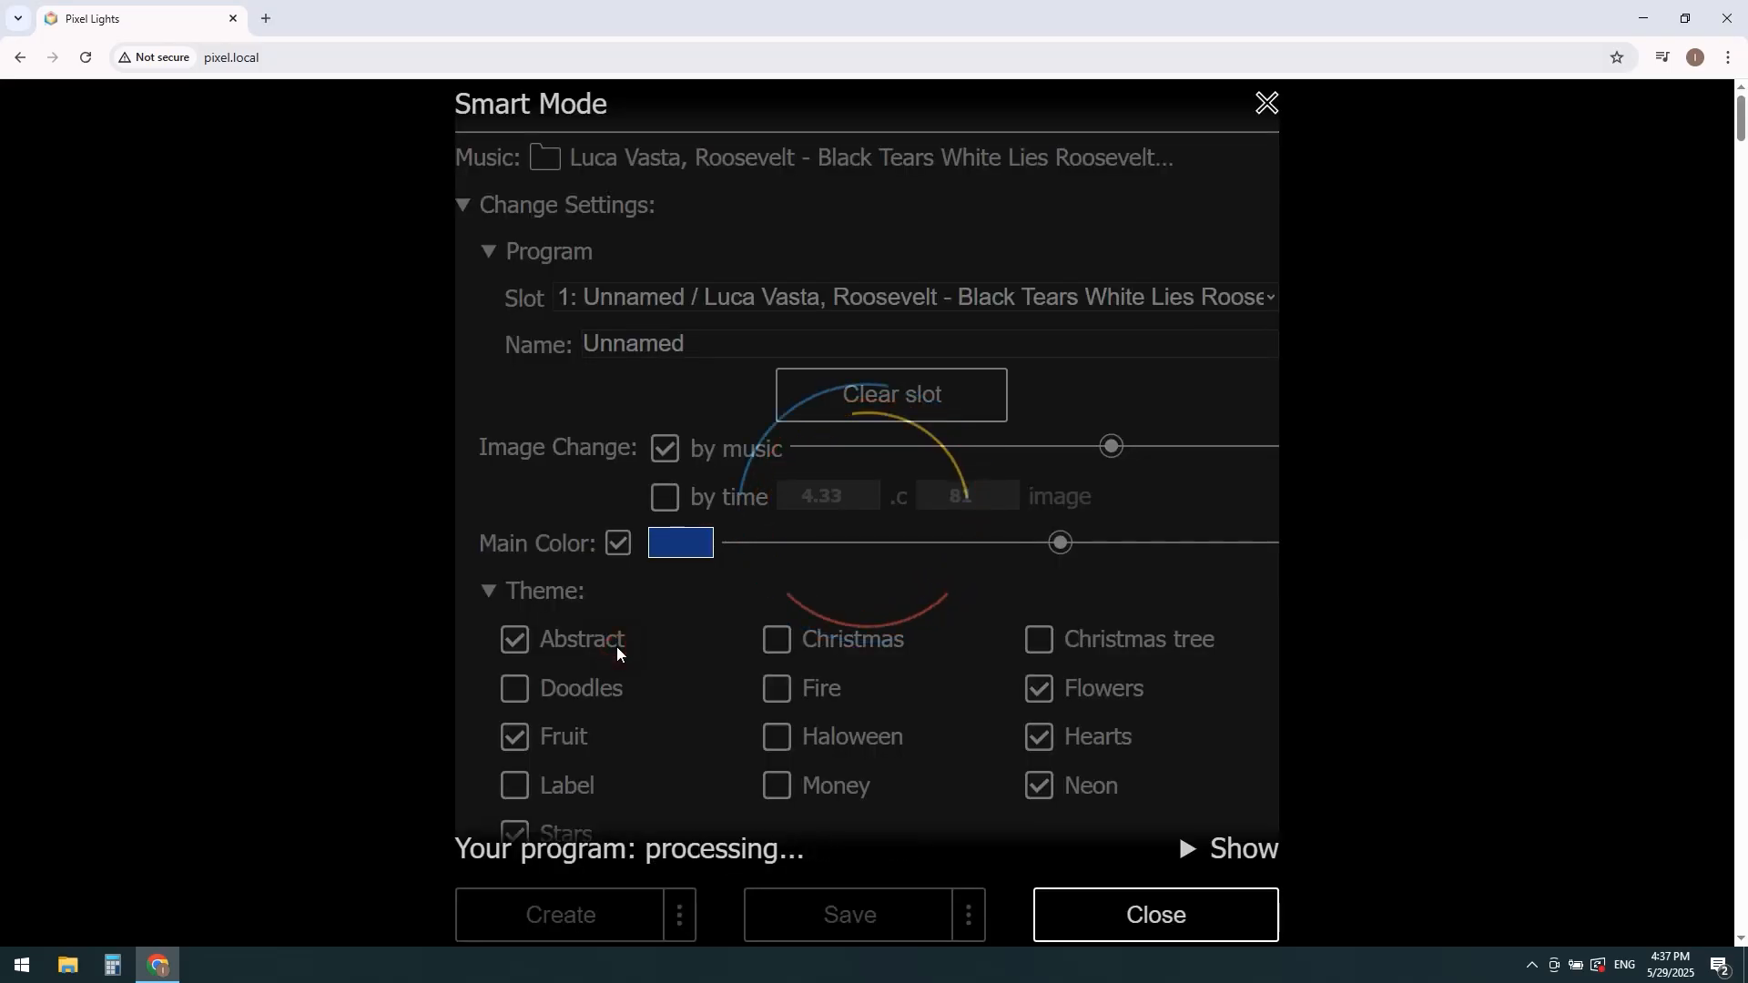
{"action": "scroll", "coordinate": [616, 646], "scroll_direction": "down", "scroll_amount": 2}
{"action": "scroll", "coordinate": [615, 647], "scroll_direction": "down", "scroll_amount": 20}
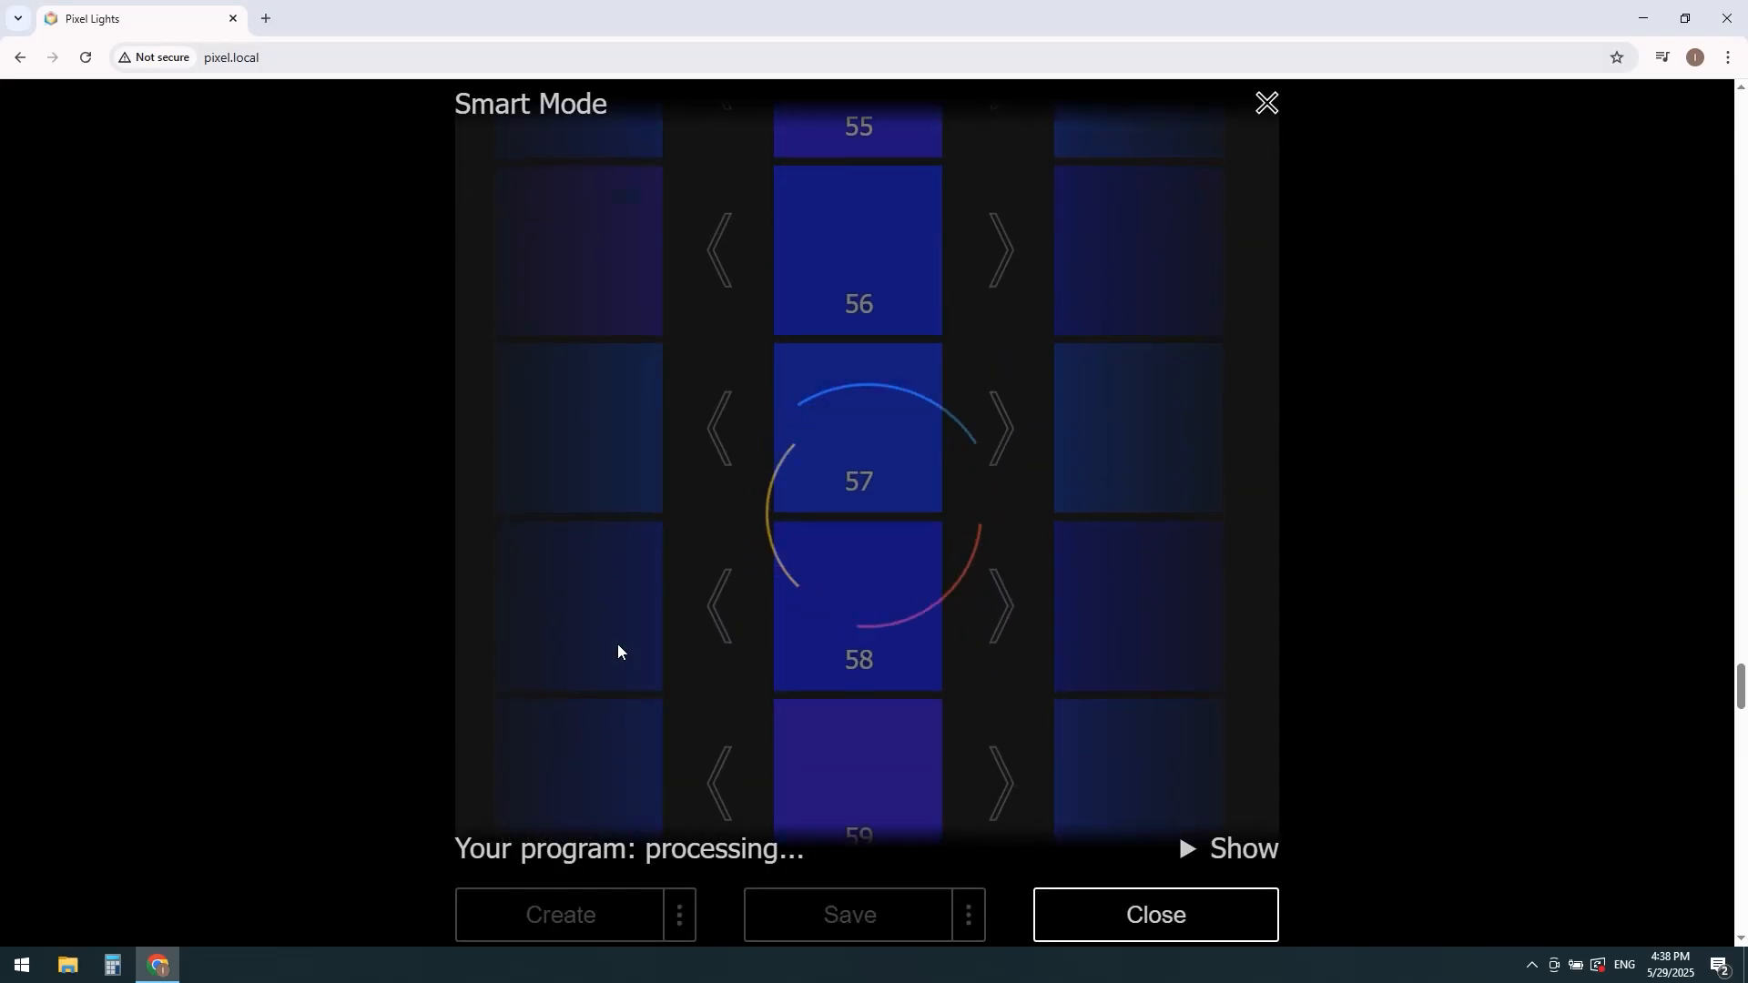
{"action": "scroll", "coordinate": [618, 642], "scroll_direction": "down", "scroll_amount": 20}
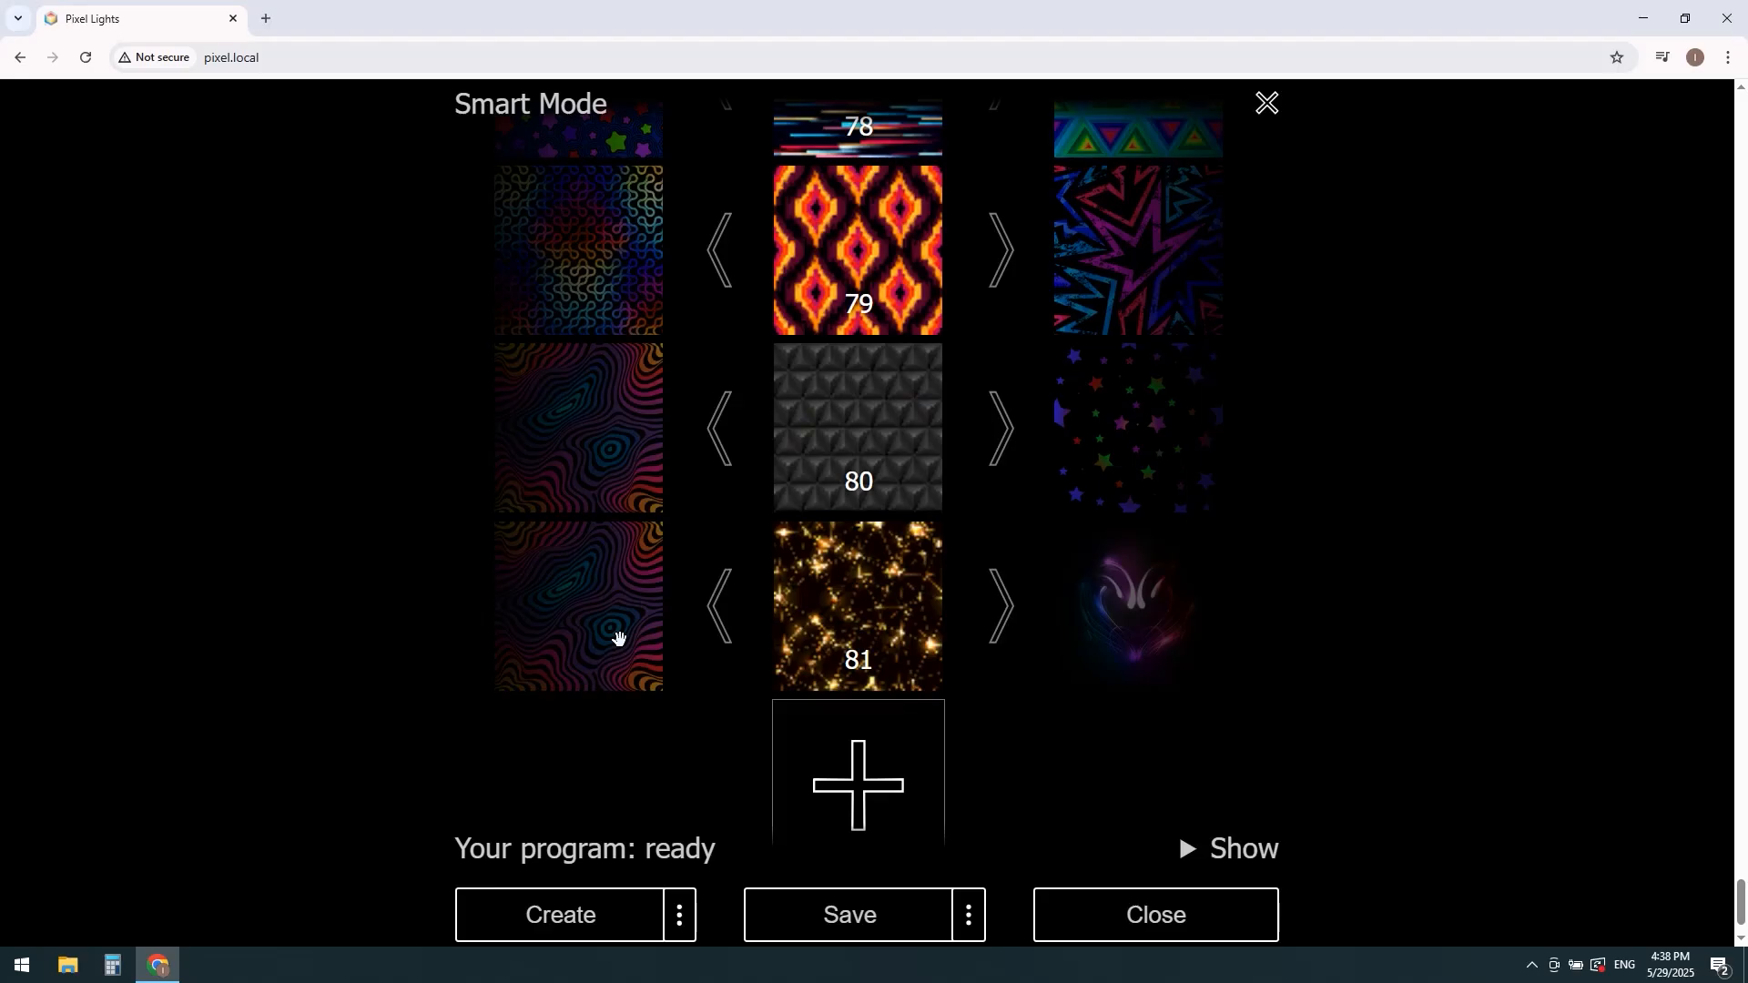
Step: Leave Smart Mode, confirming the exit, and resume playback of the slot 1 program briefly before pausing it
{"action": "left_click", "coordinate": [1260, 107]}
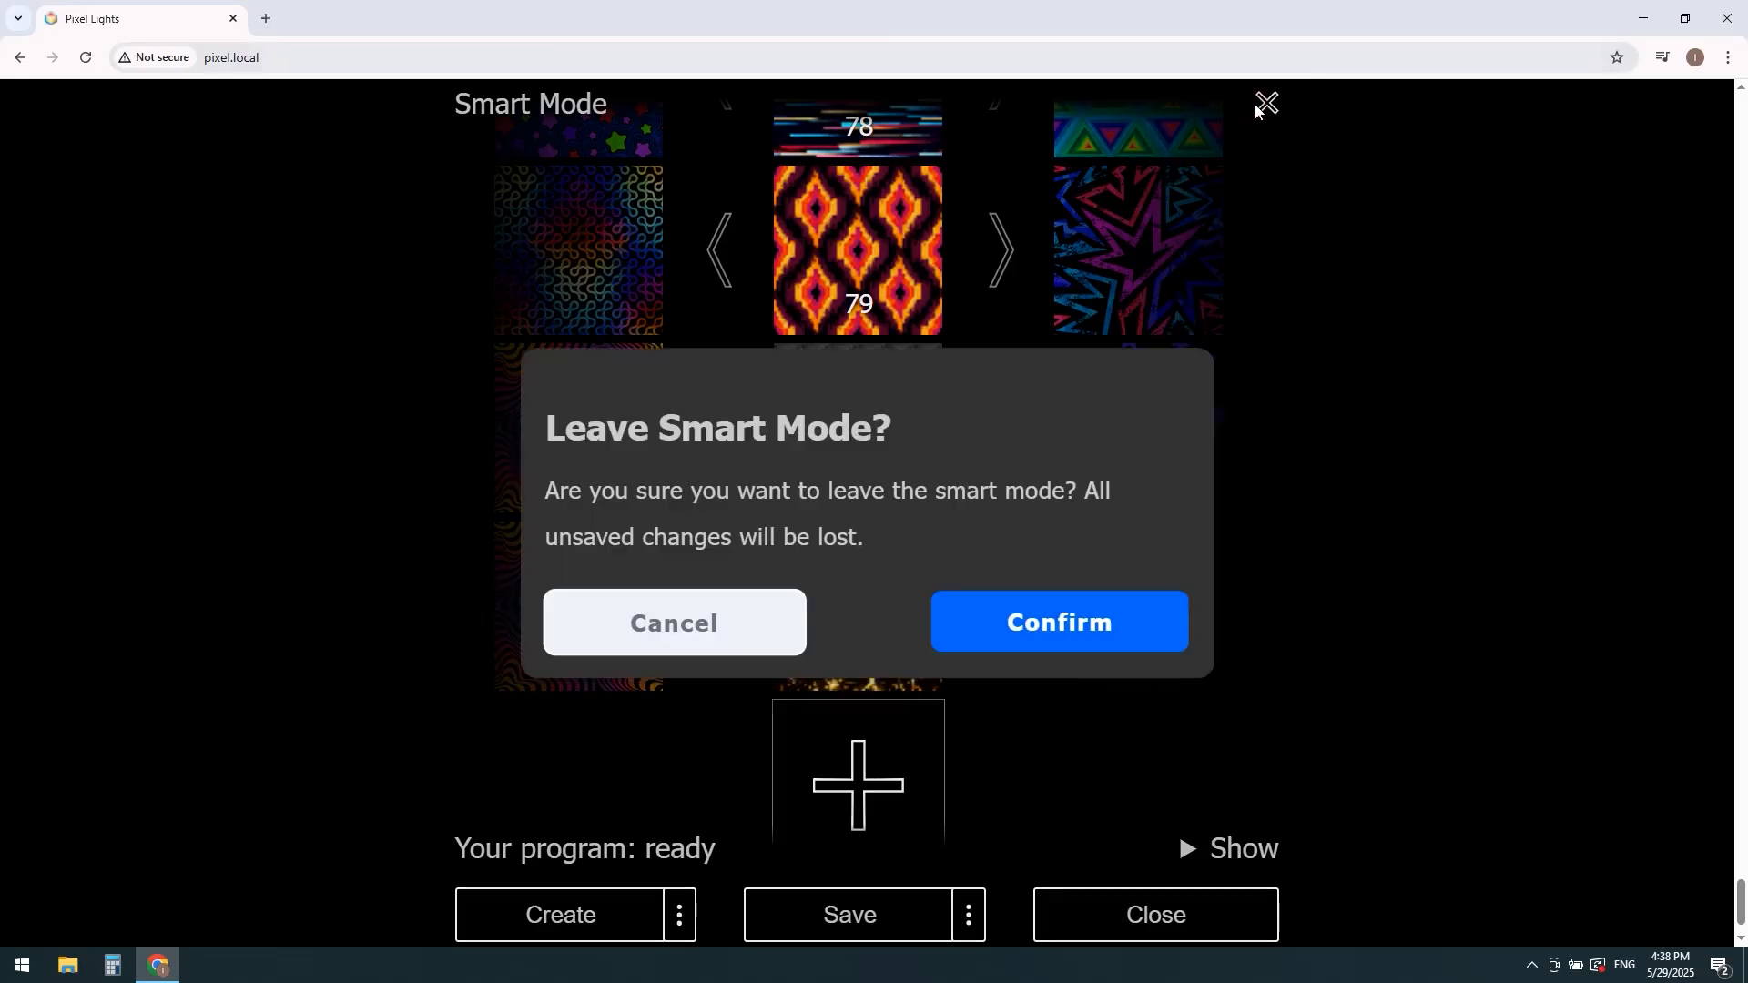
{"action": "left_click", "coordinate": [1069, 632]}
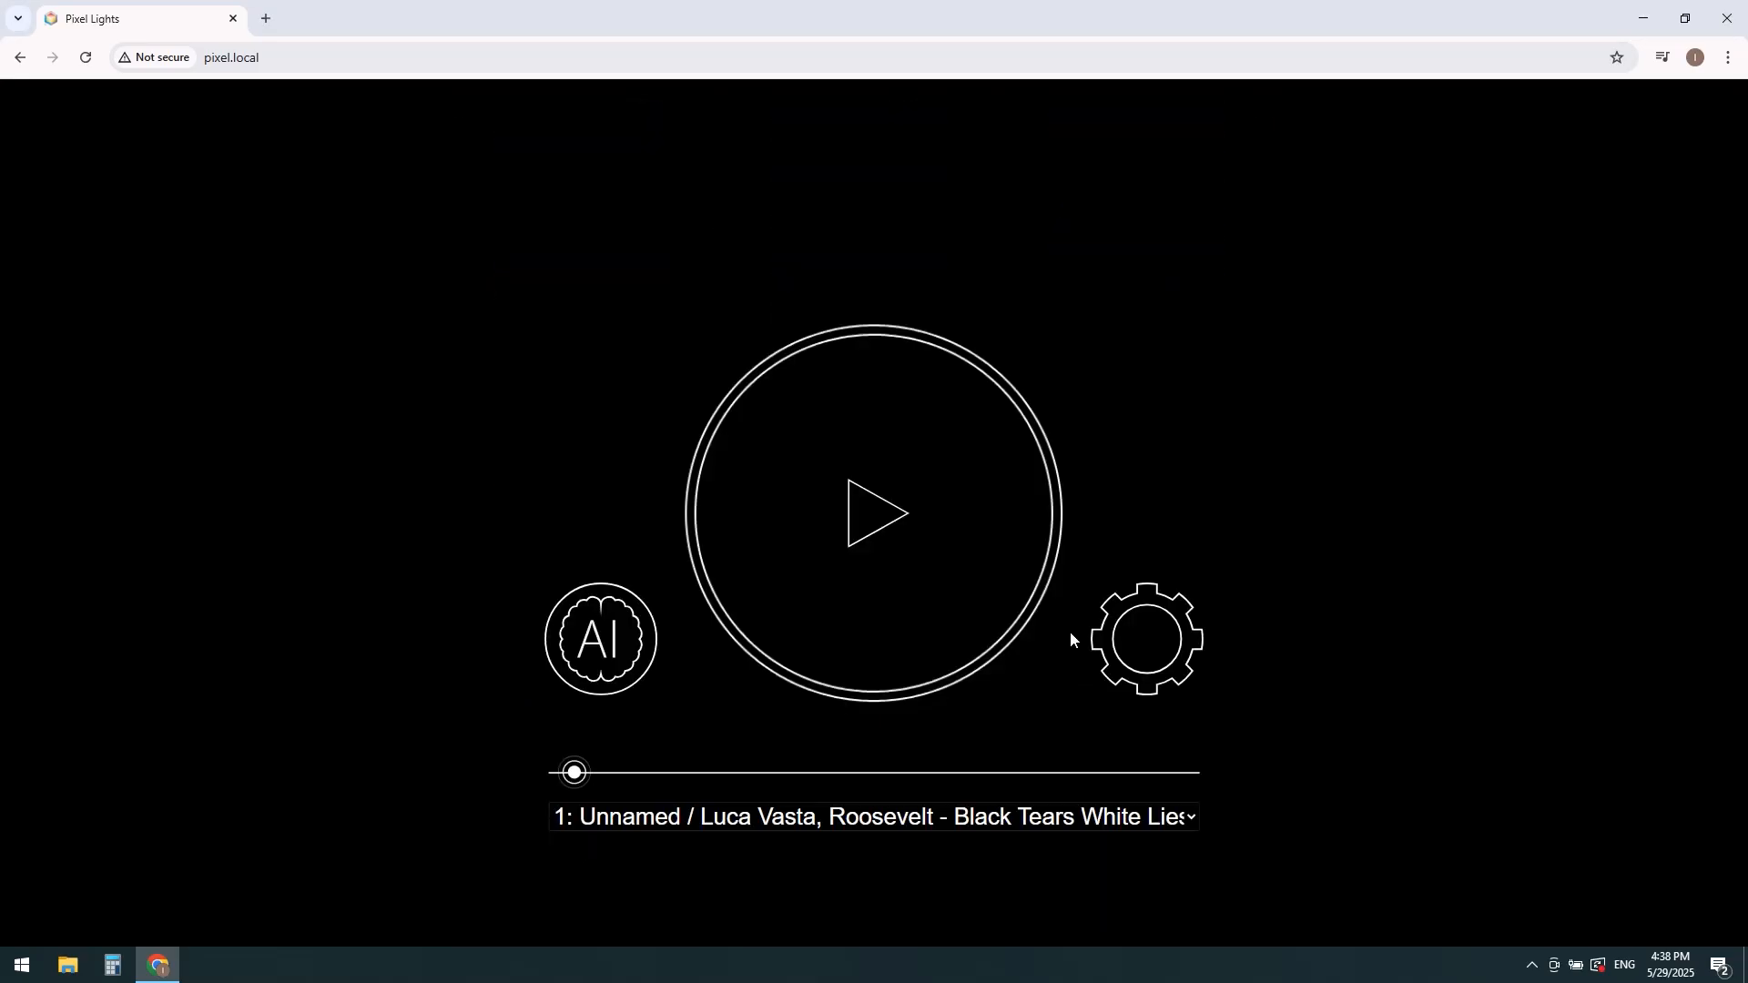
{"action": "left_click", "coordinate": [863, 534]}
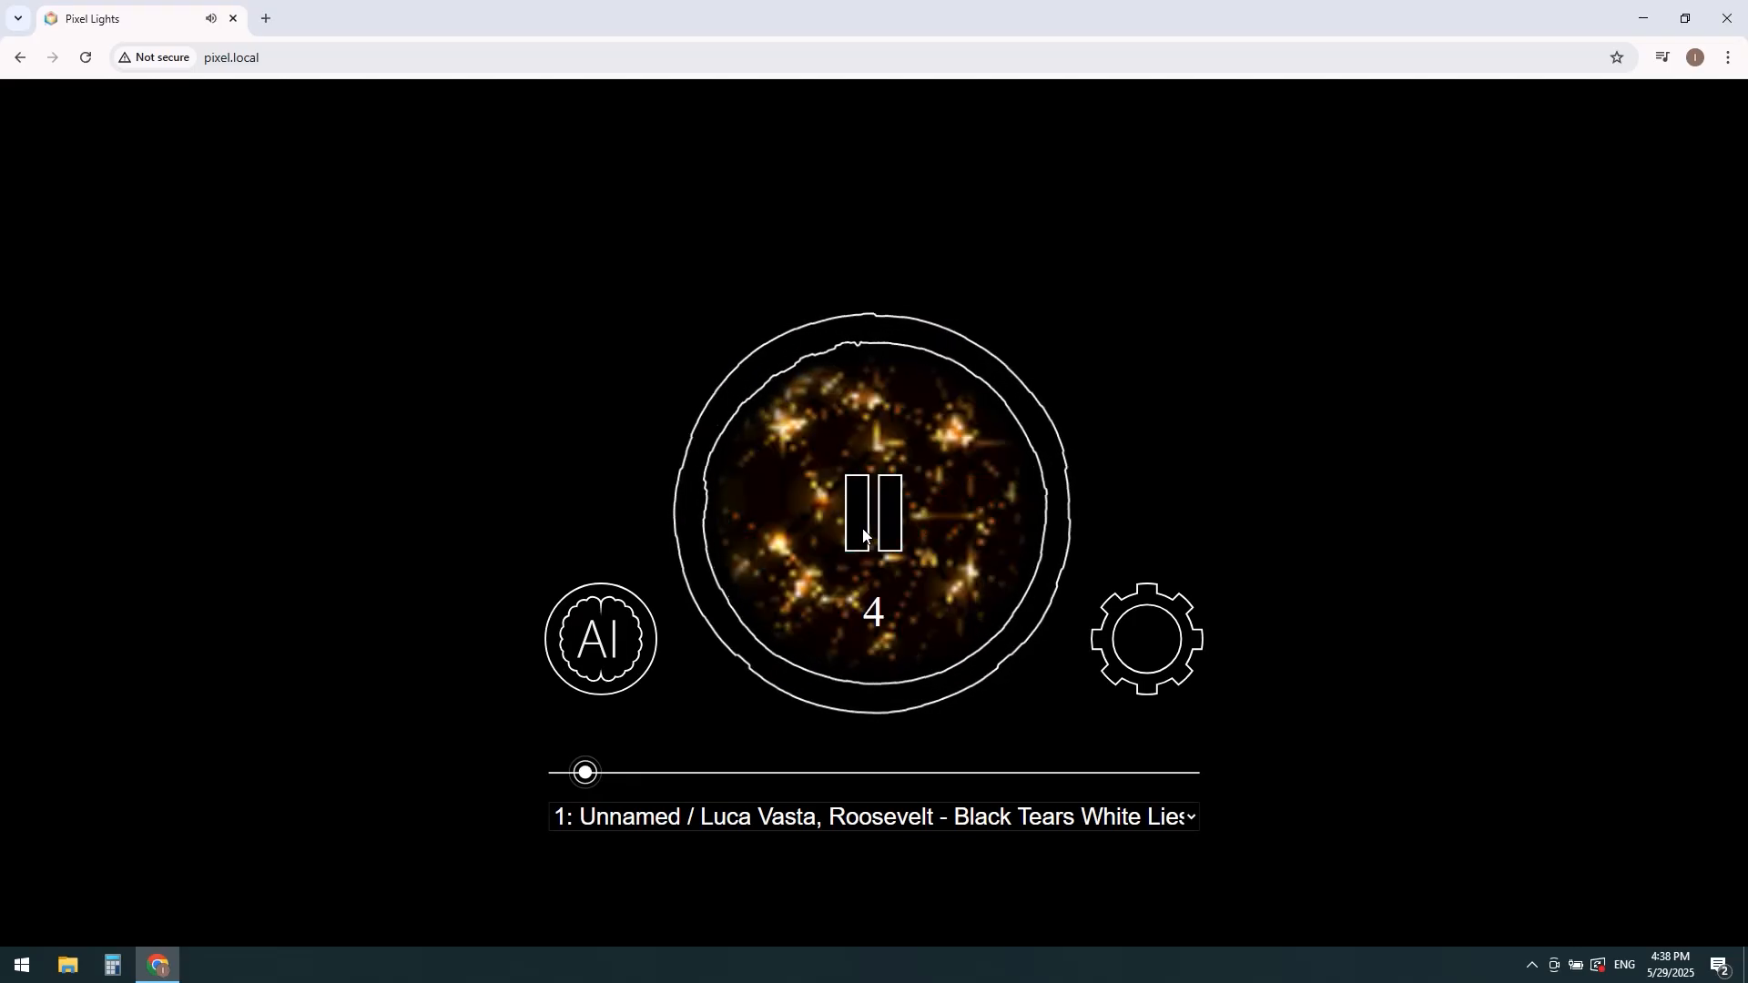
{"action": "left_click", "coordinate": [863, 535]}
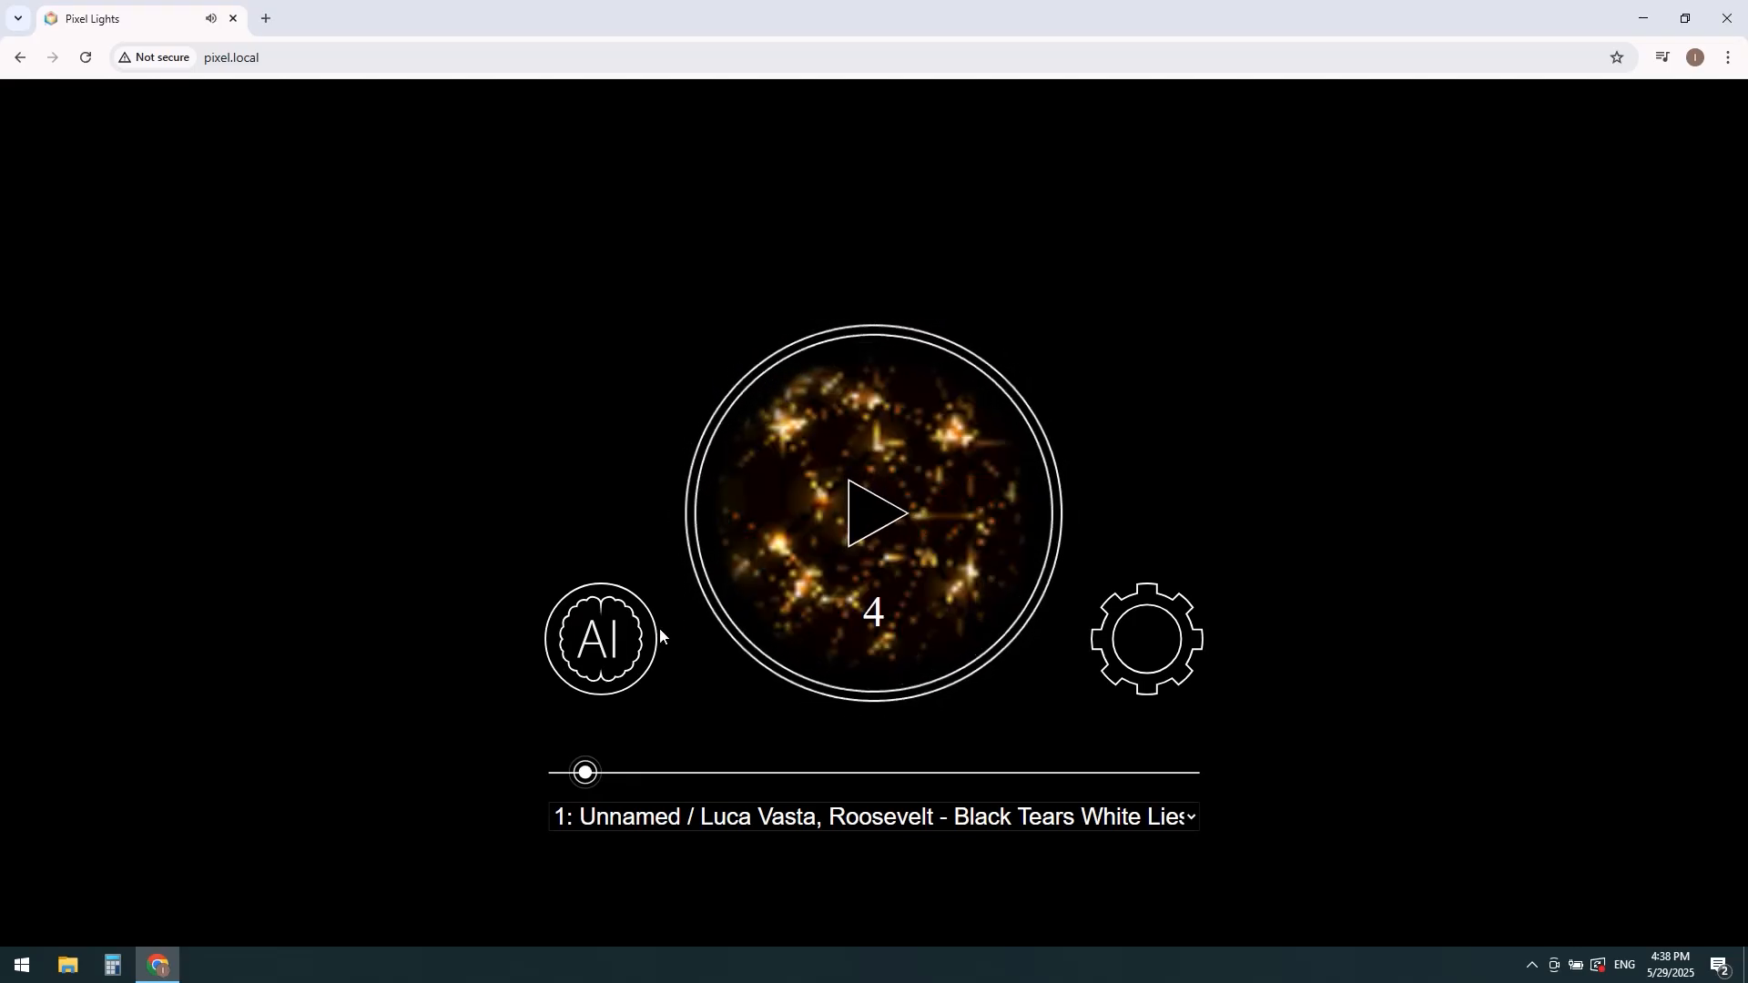
Step: Reopen Smart Mode, view the additional Create and Save options, and leave it again, confirming the exit
{"action": "left_click", "coordinate": [624, 640]}
{"action": "scroll", "coordinate": [628, 643], "scroll_direction": "down", "scroll_amount": 3}
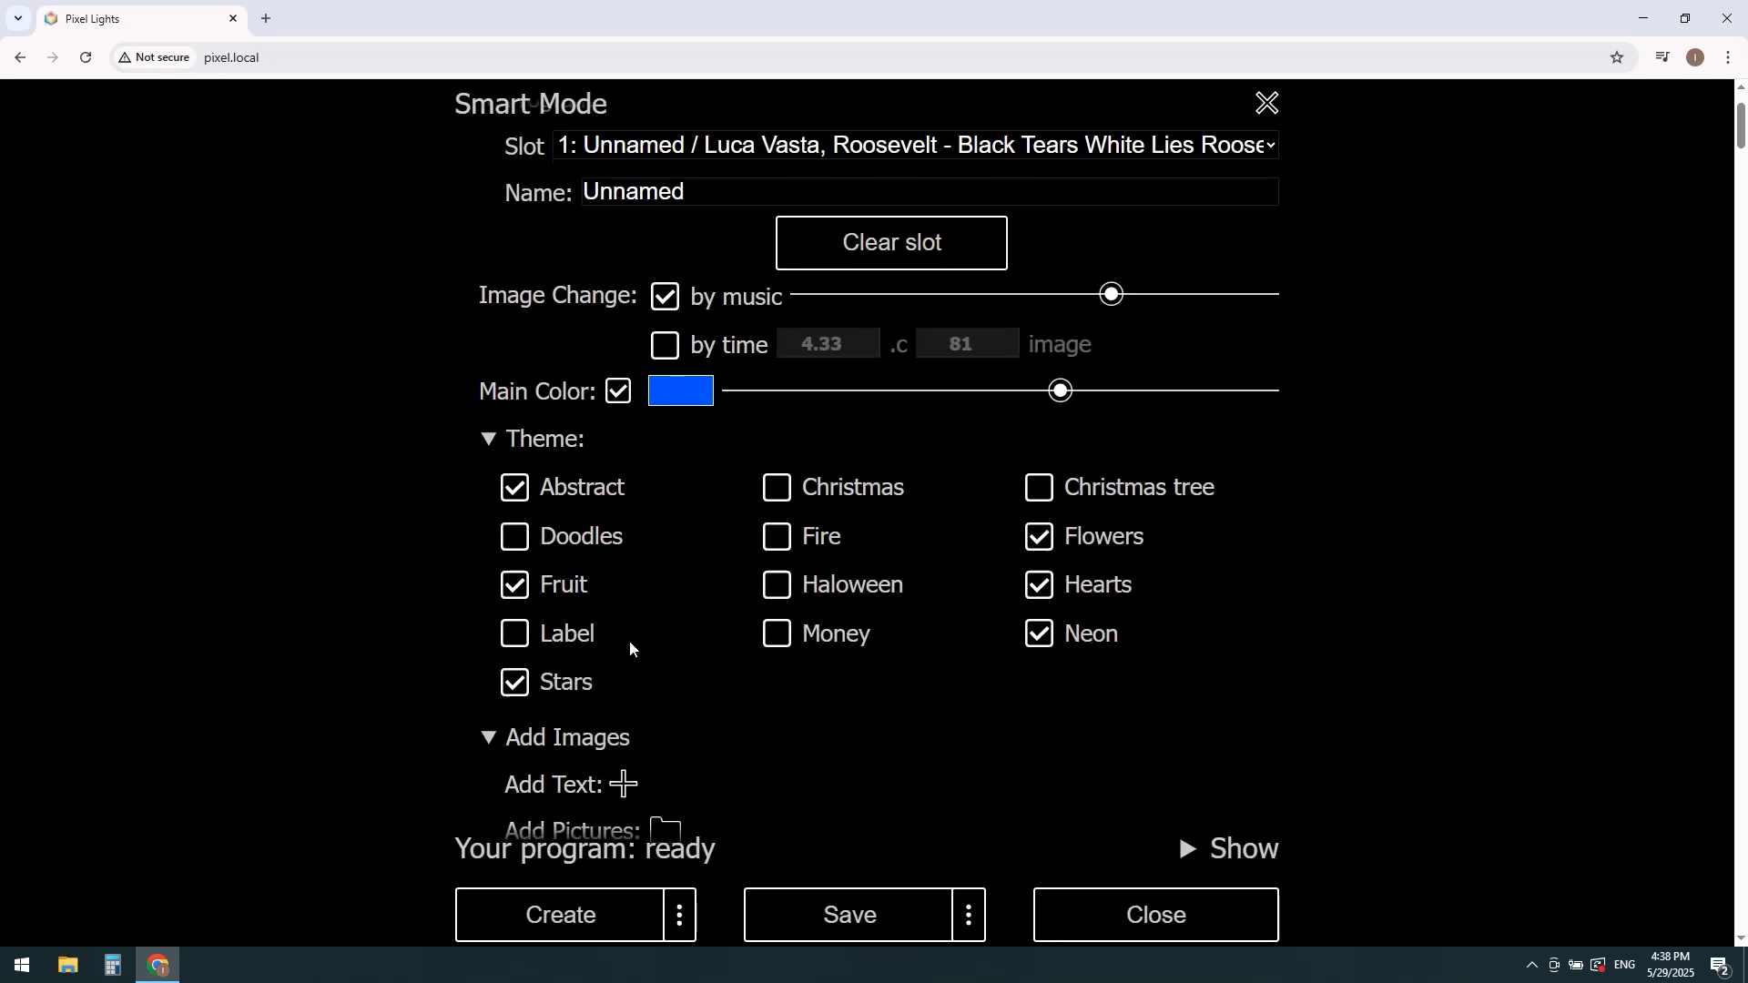
{"action": "scroll", "coordinate": [637, 641], "scroll_direction": "down", "scroll_amount": 6}
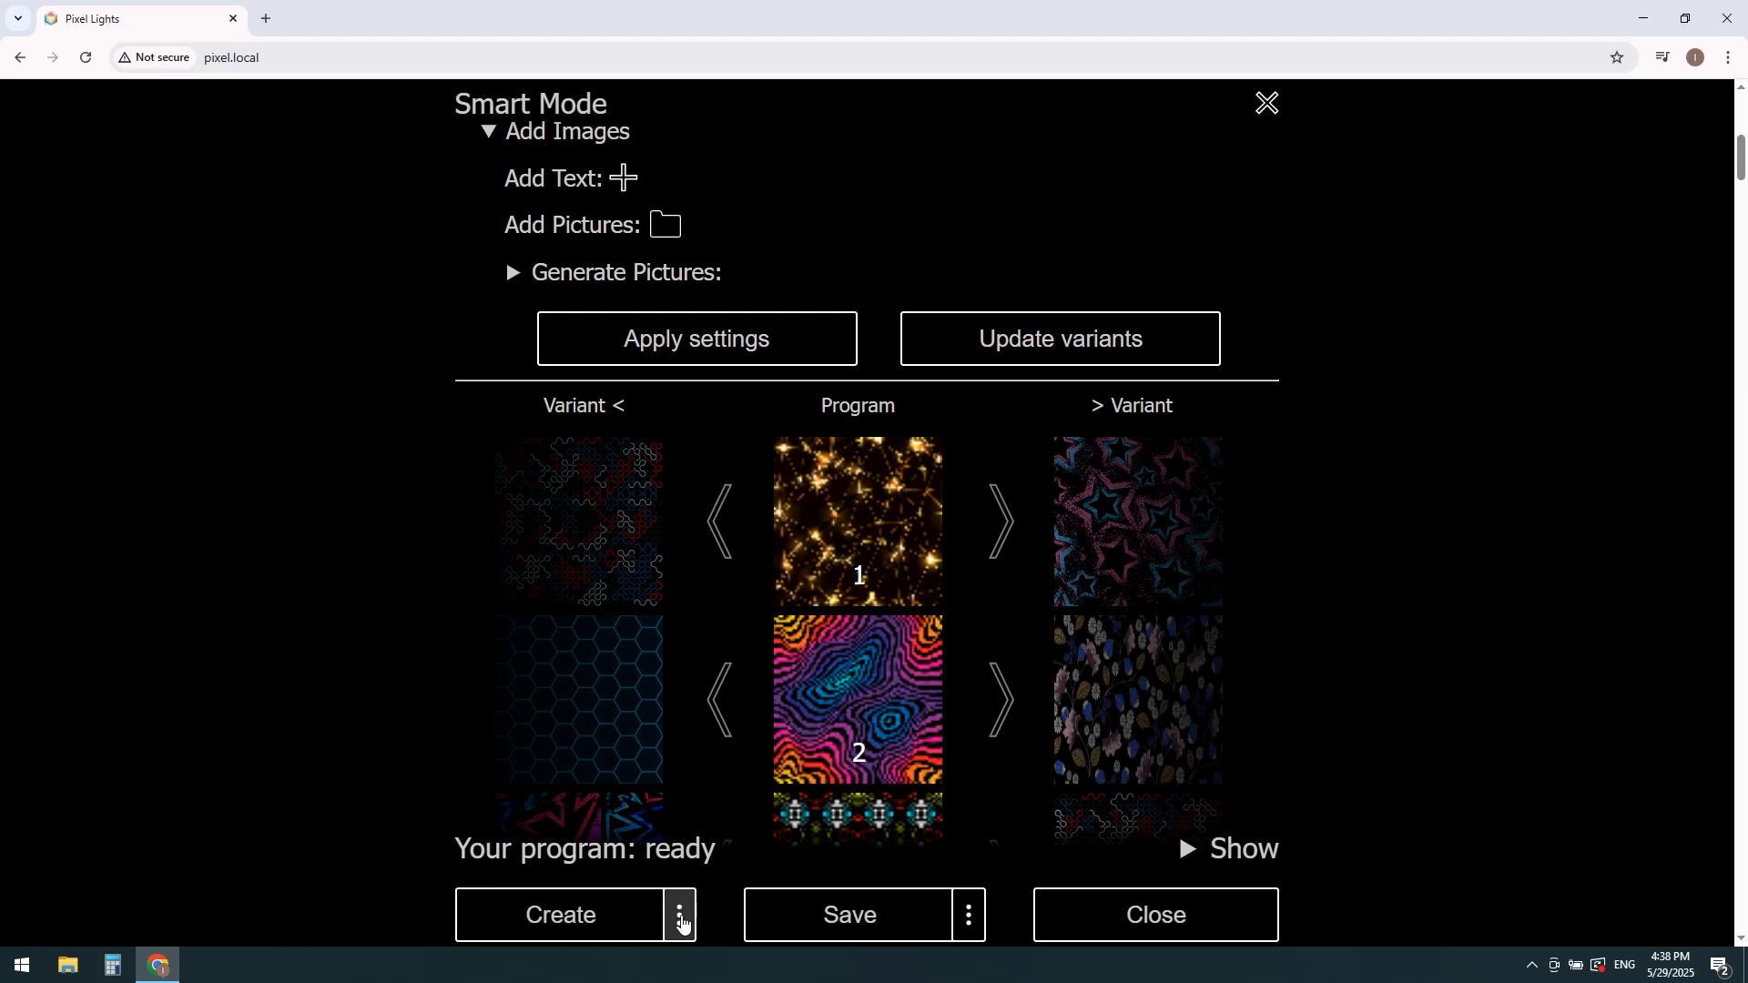
{"action": "left_click", "coordinate": [680, 920]}
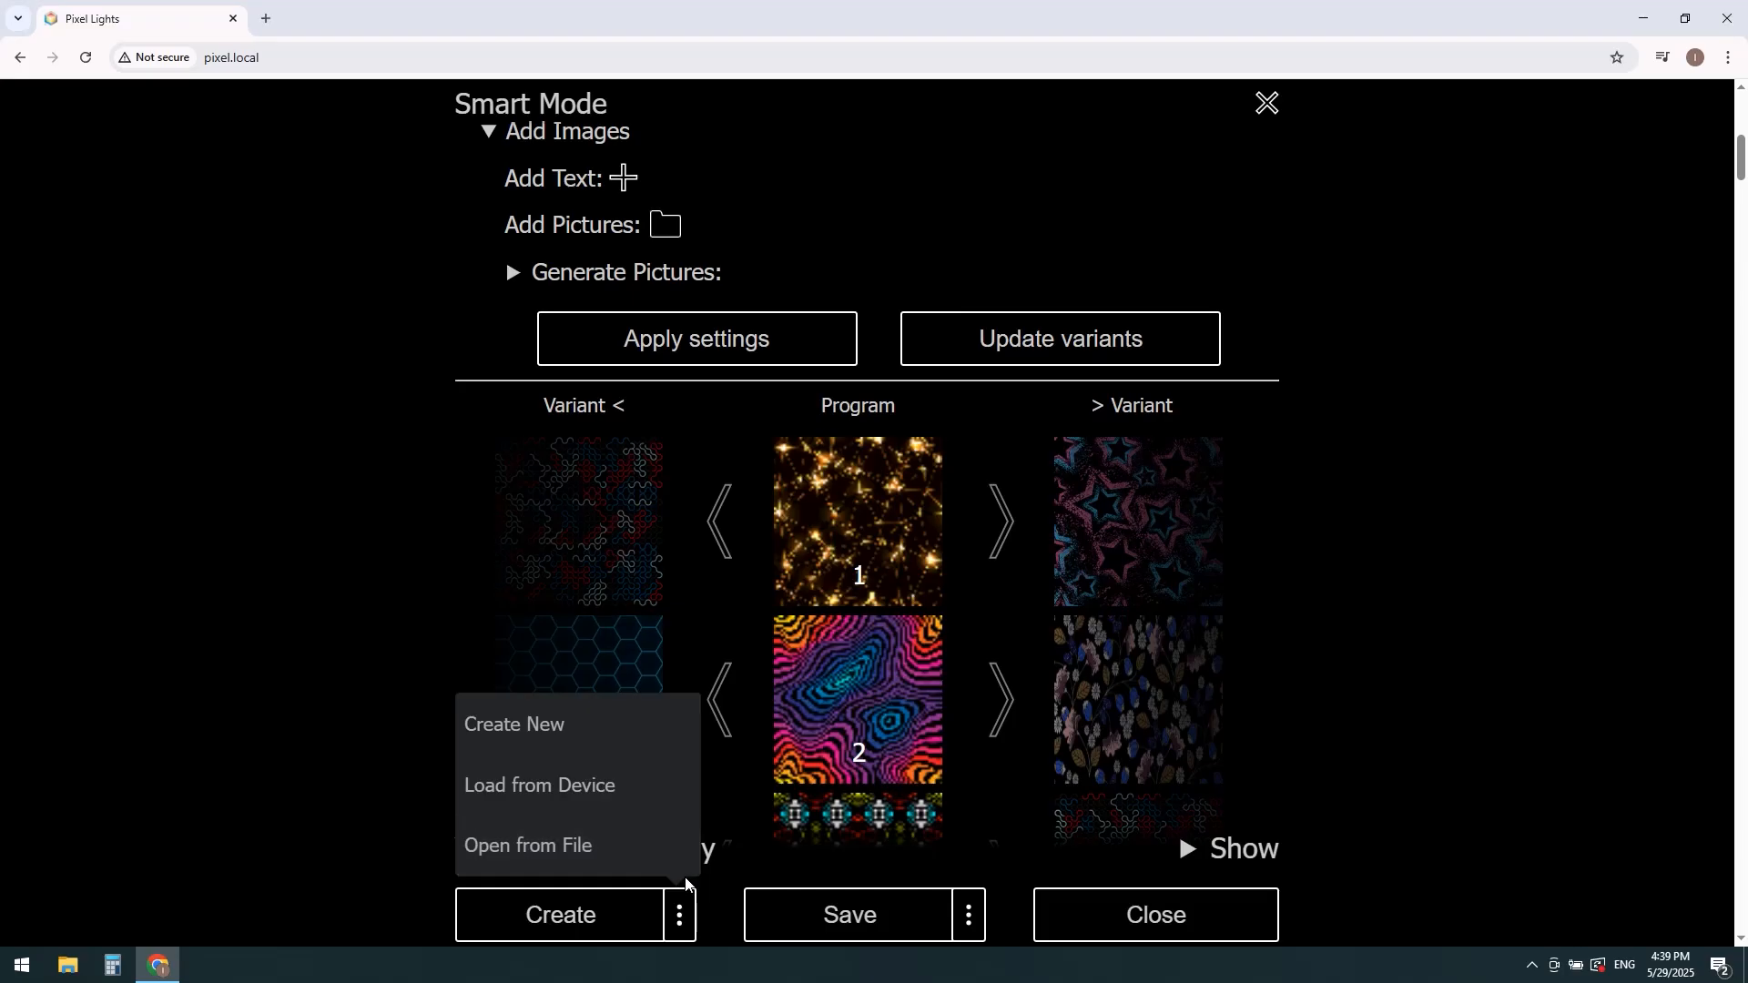
{"action": "left_click", "coordinate": [969, 919]}
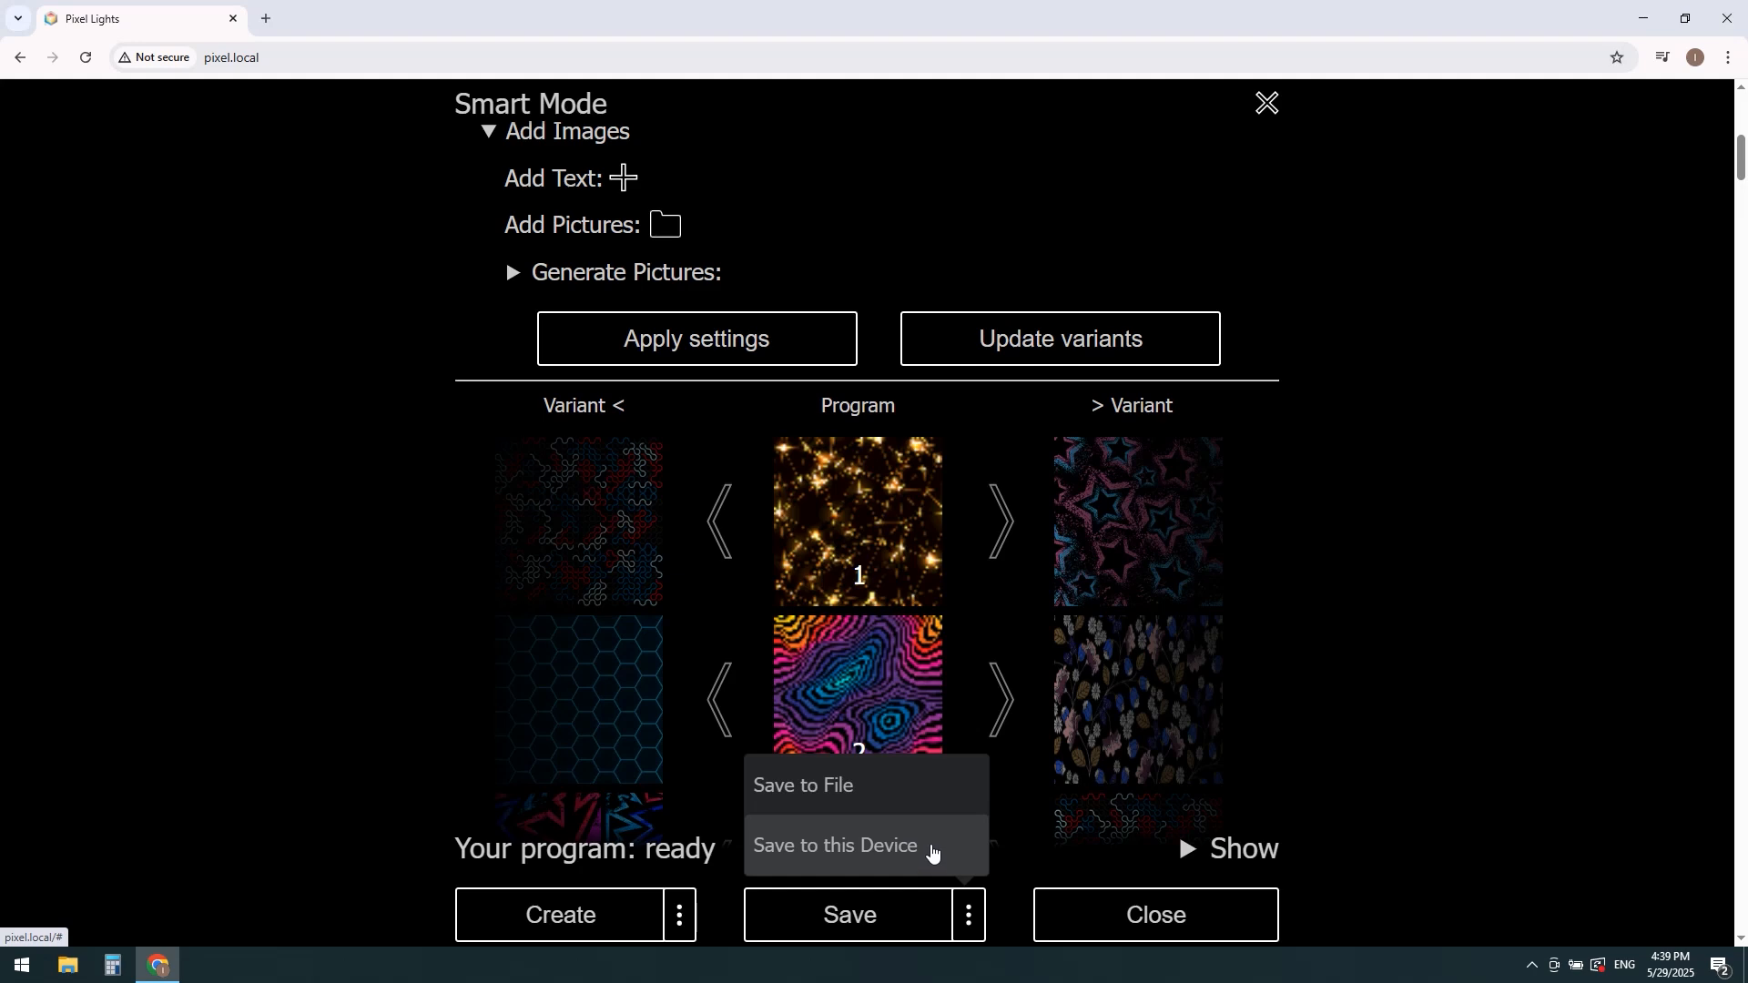
{"action": "left_click", "coordinate": [967, 913]}
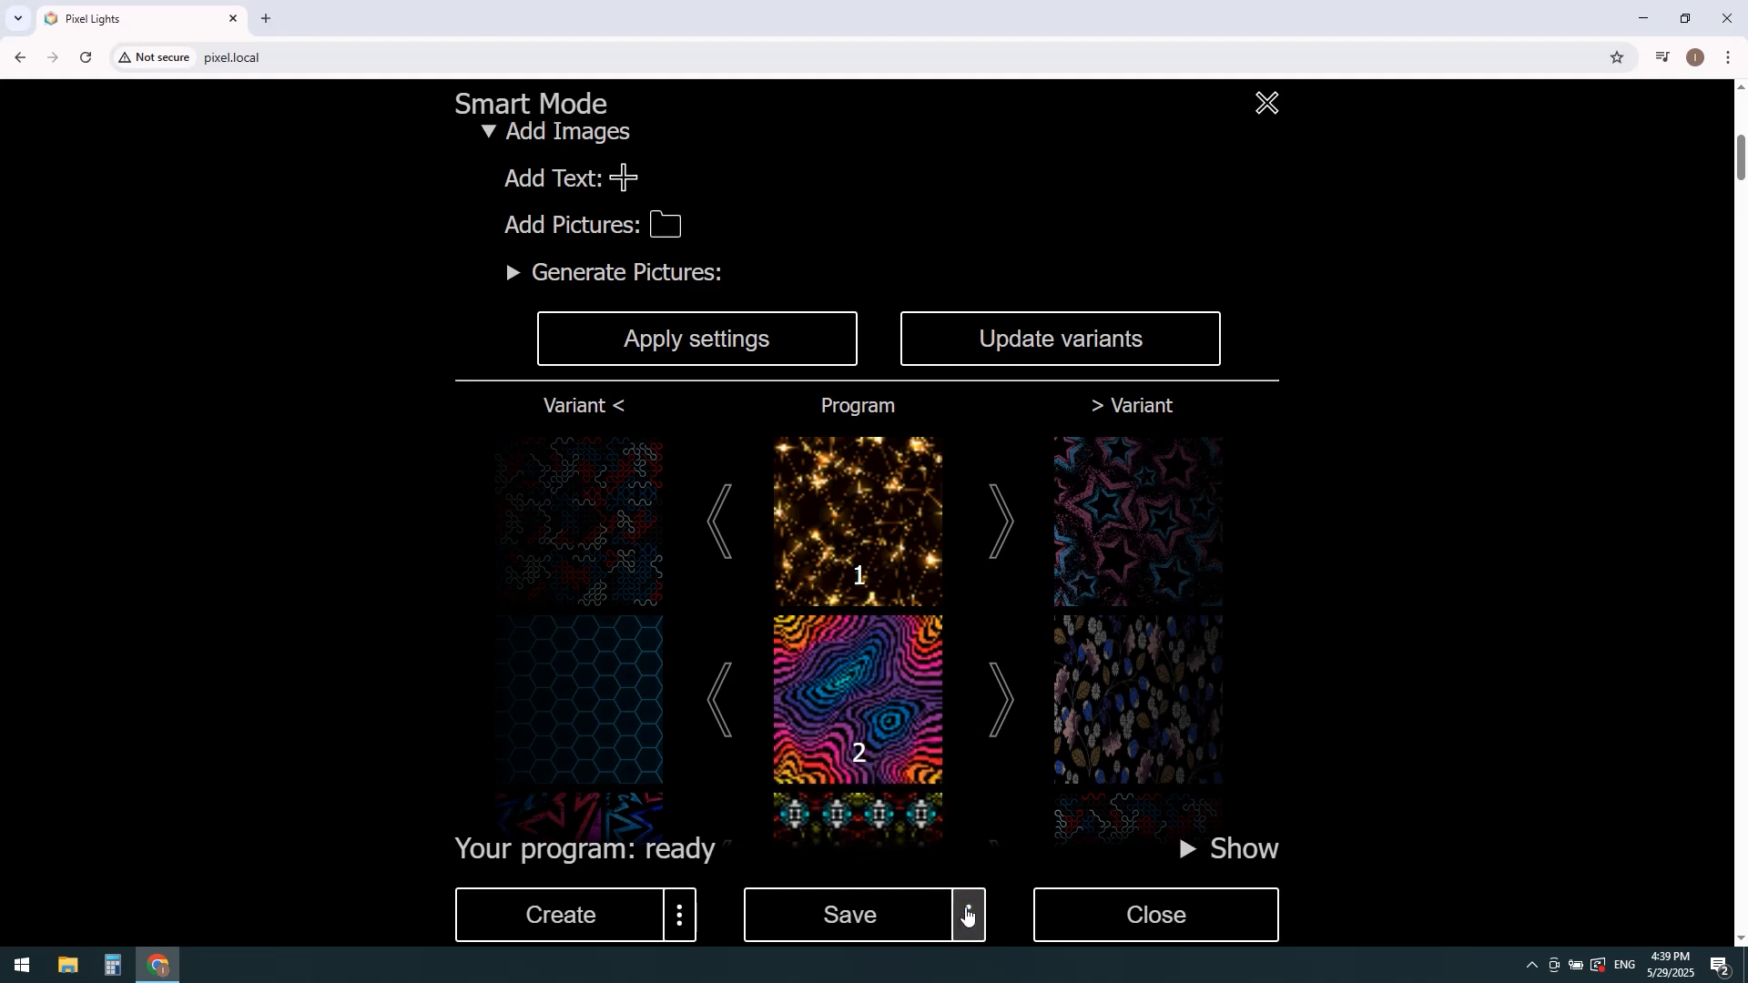
{"action": "left_click", "coordinate": [1183, 932]}
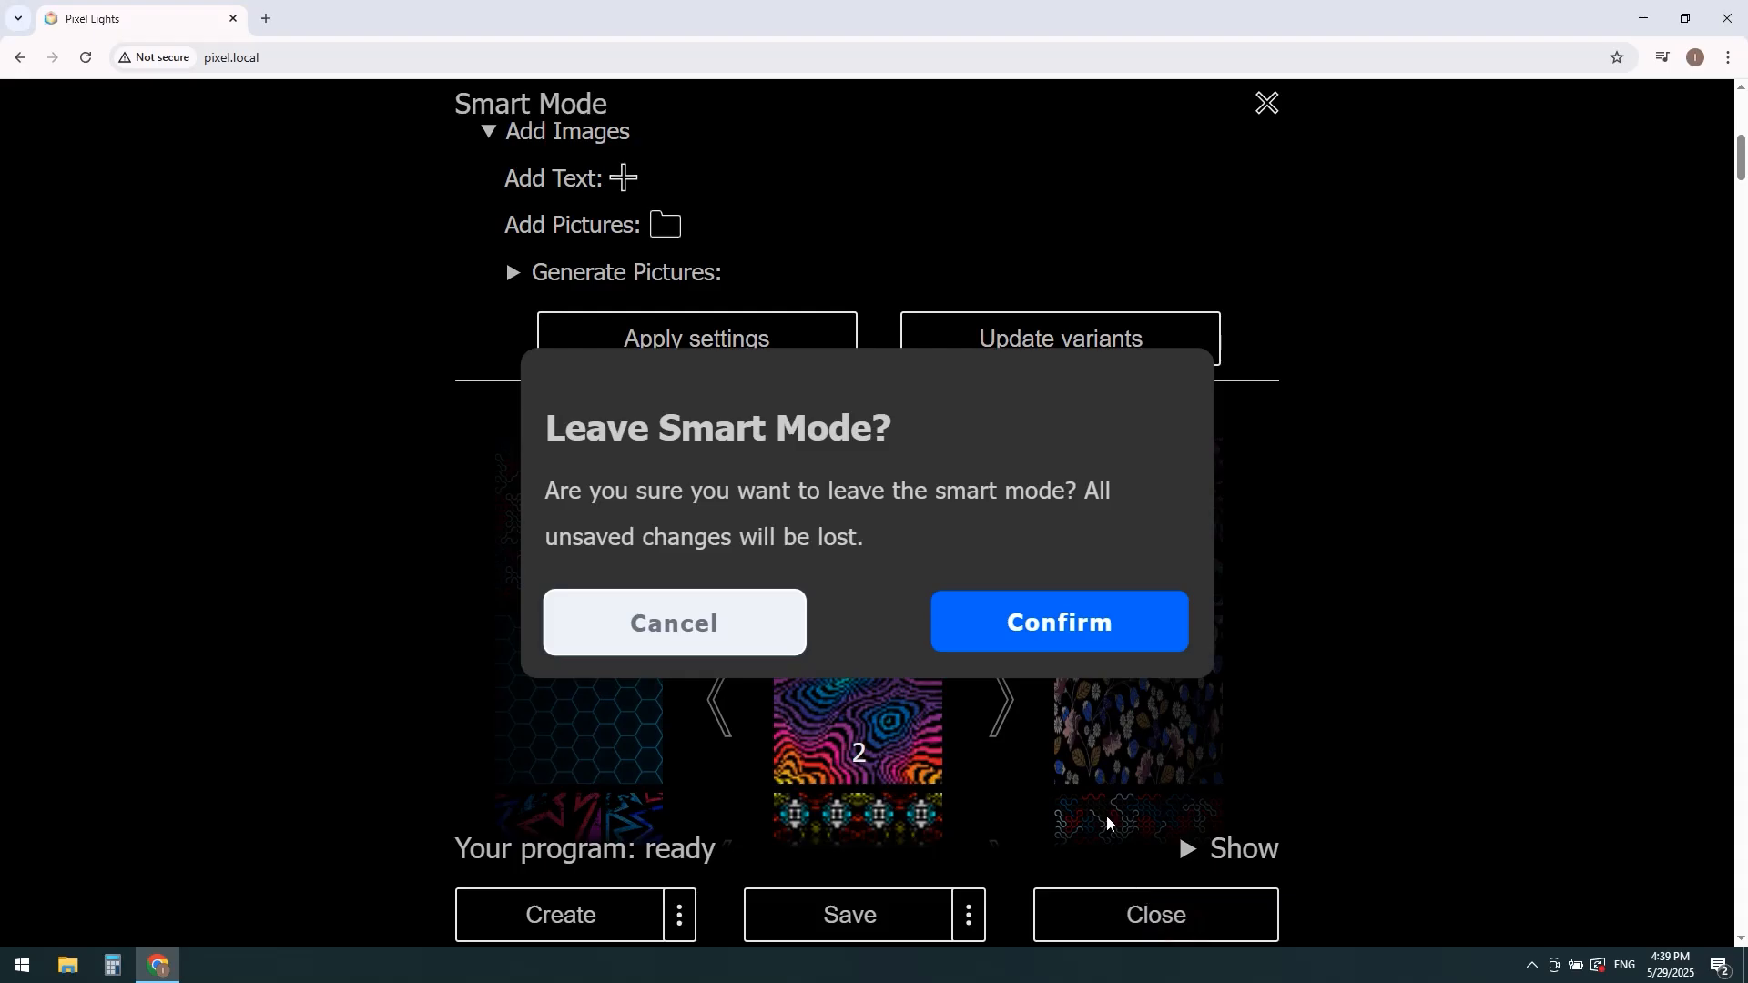
{"action": "left_click", "coordinate": [1077, 639]}
Step: Open the device settings, try 100% brightness, and apply a brightness of 50%
{"action": "left_click", "coordinate": [1108, 635]}
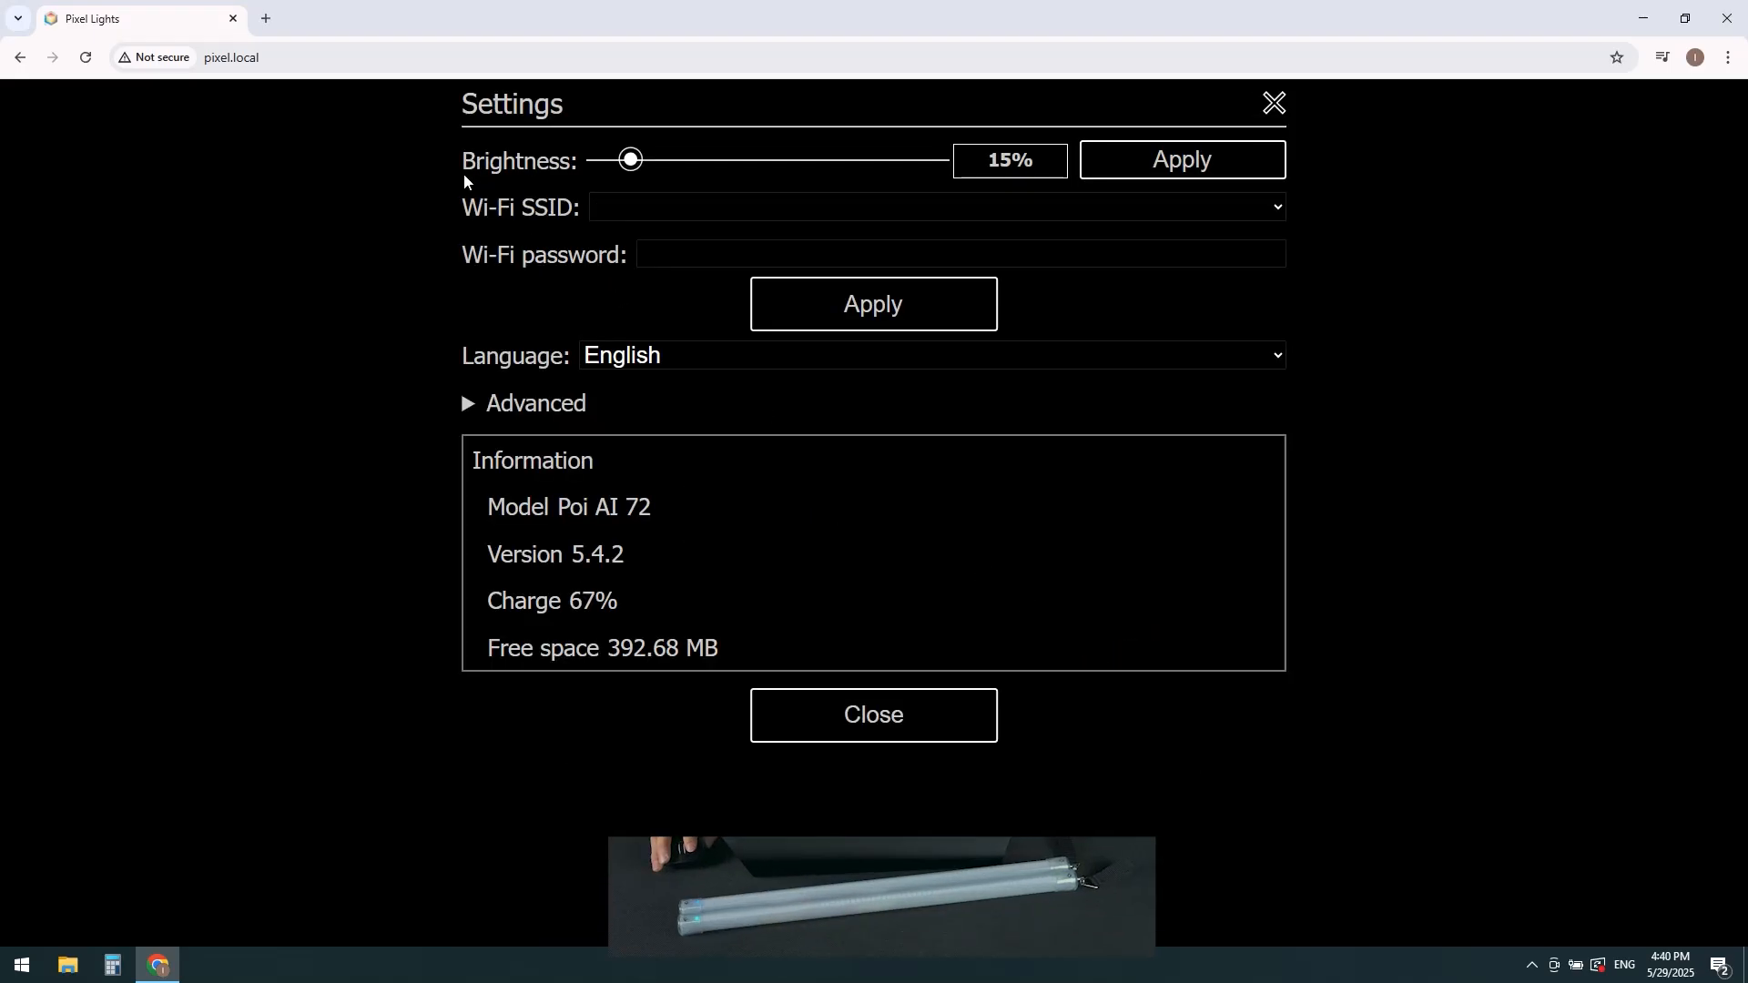
{"action": "left_click_drag", "start_coordinate": [641, 162], "coordinate": [832, 184]}
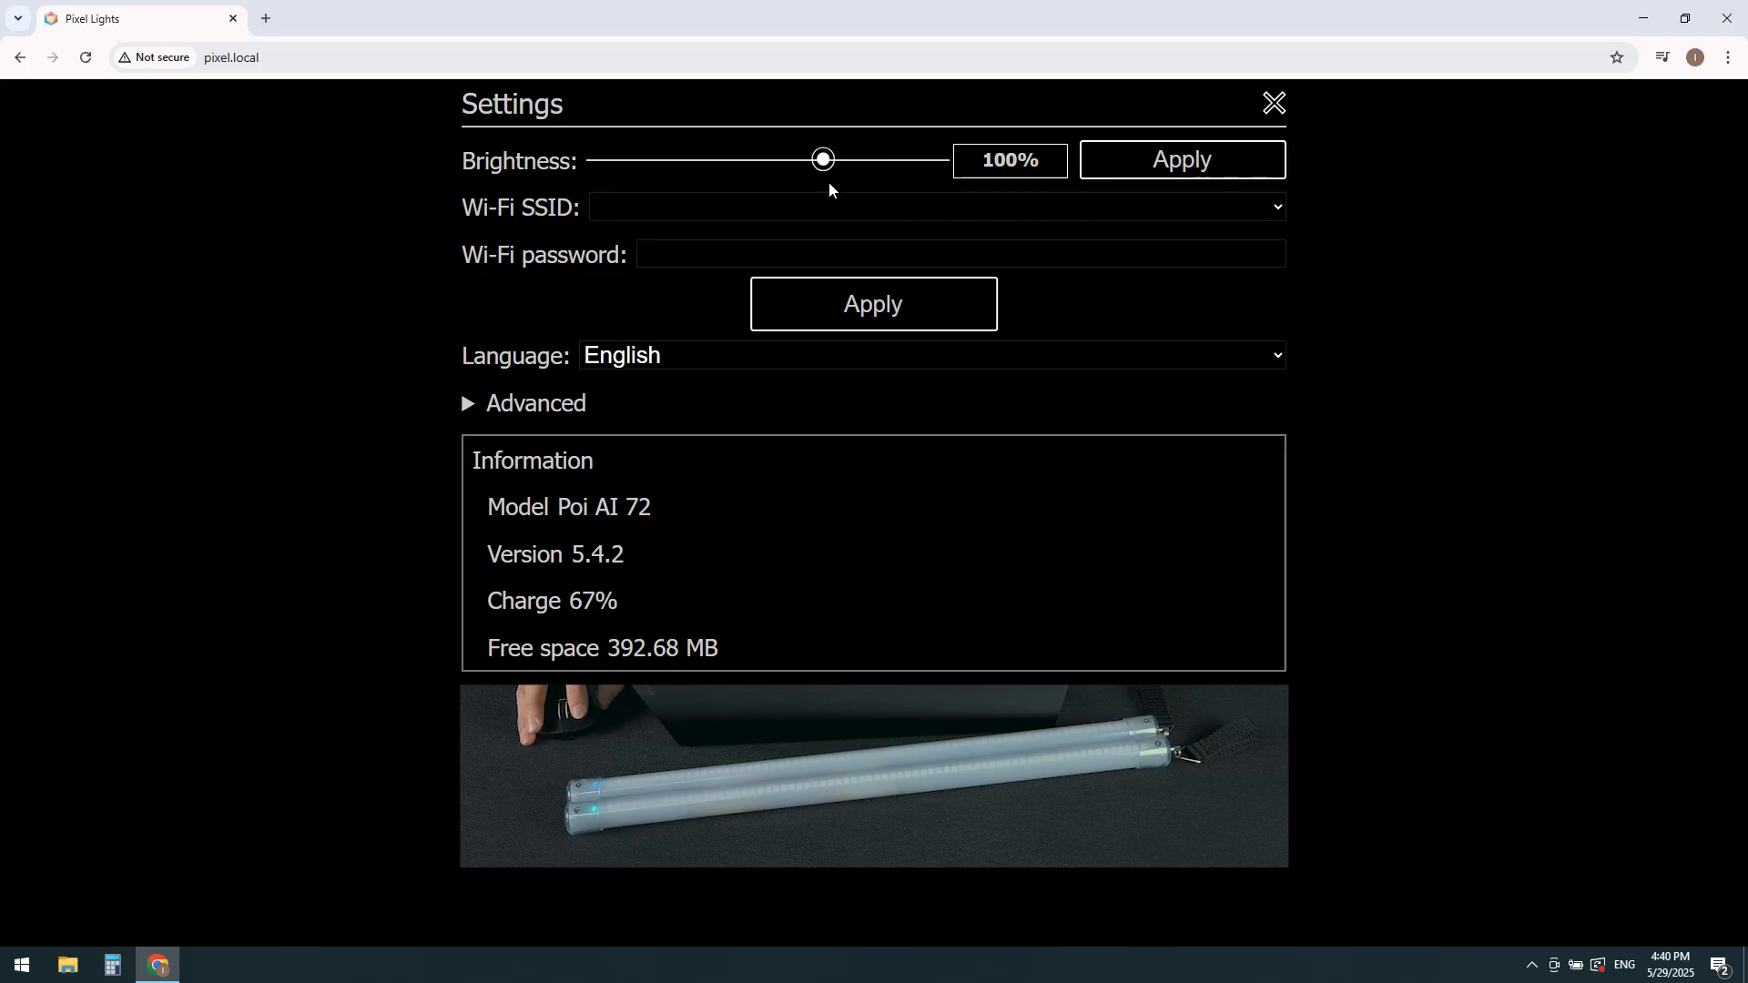
{"action": "left_click_drag", "start_coordinate": [823, 161], "coordinate": [713, 183]}
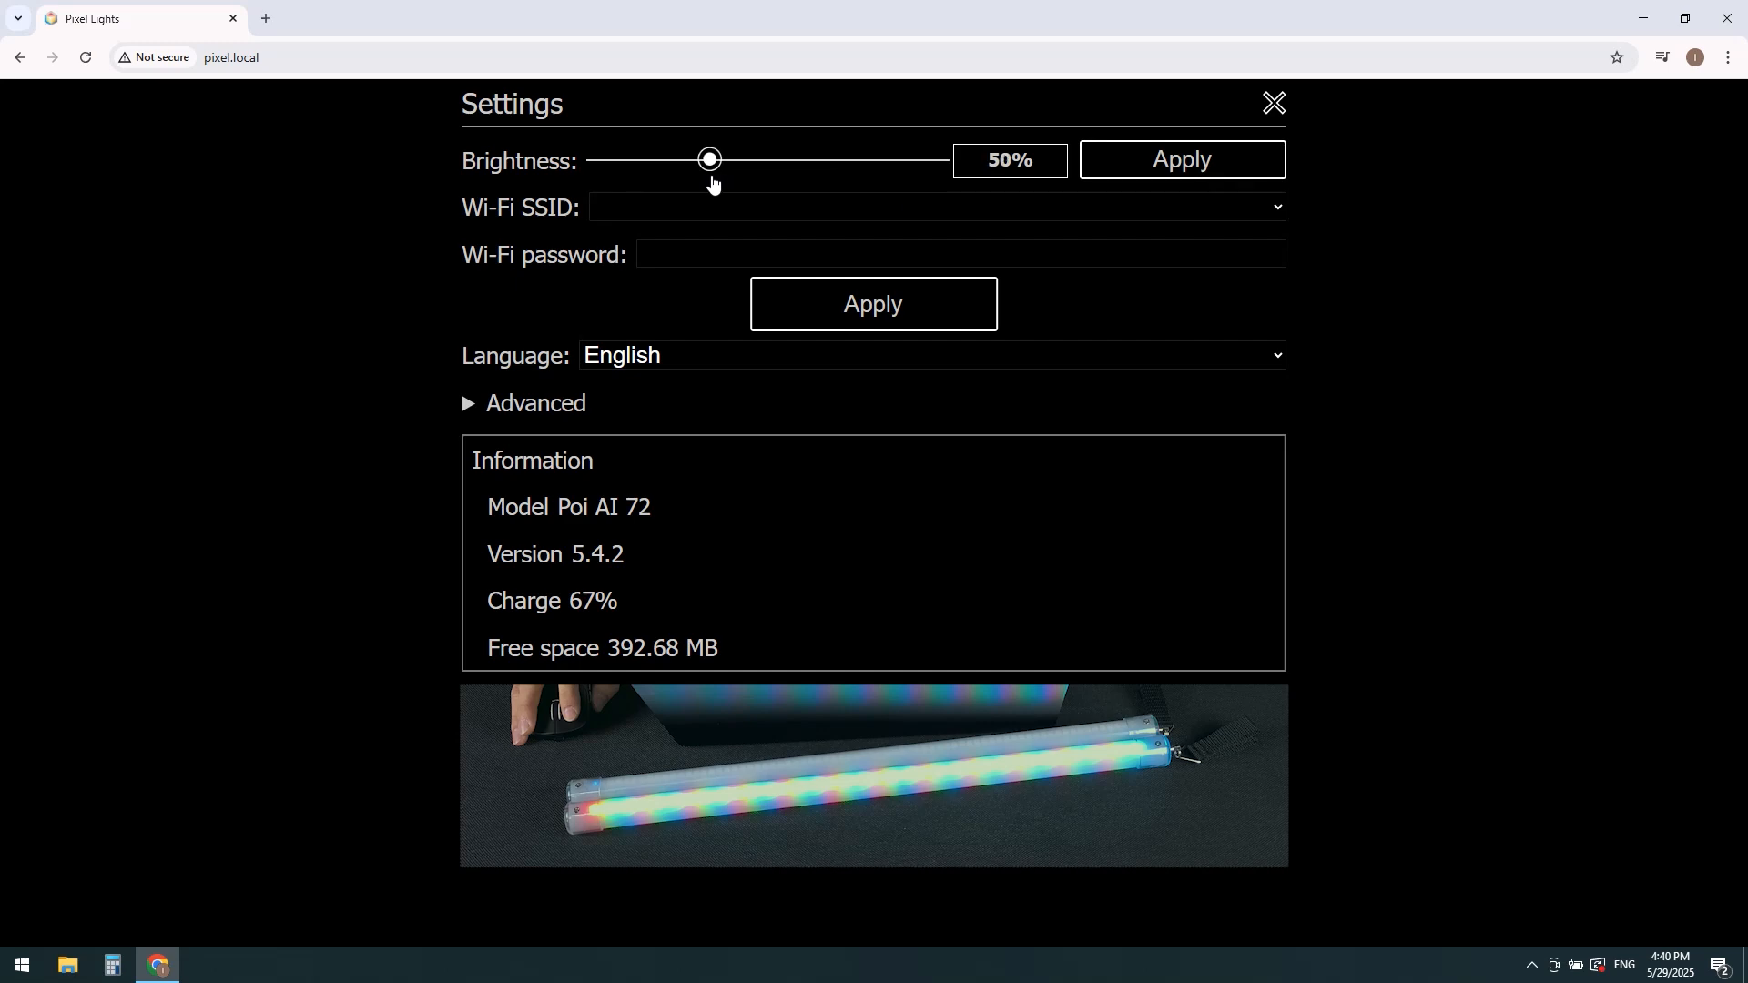
{"action": "left_click", "coordinate": [1225, 165]}
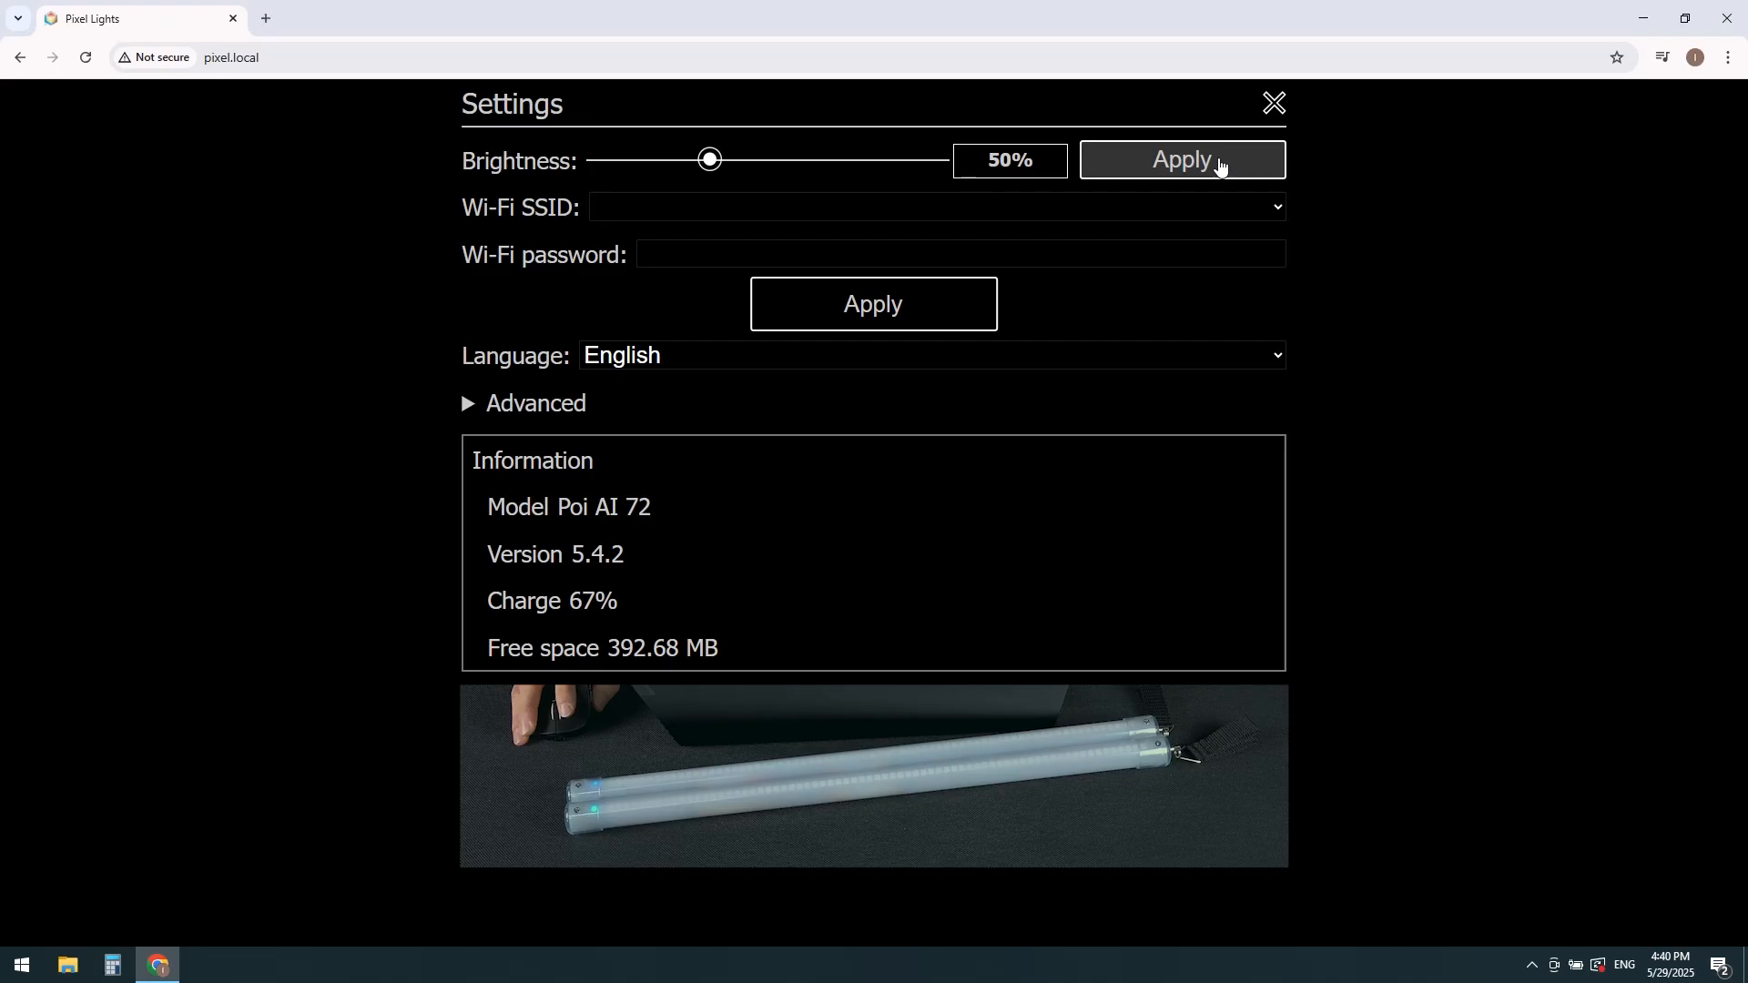
{"action": "left_click", "coordinate": [1220, 167]}
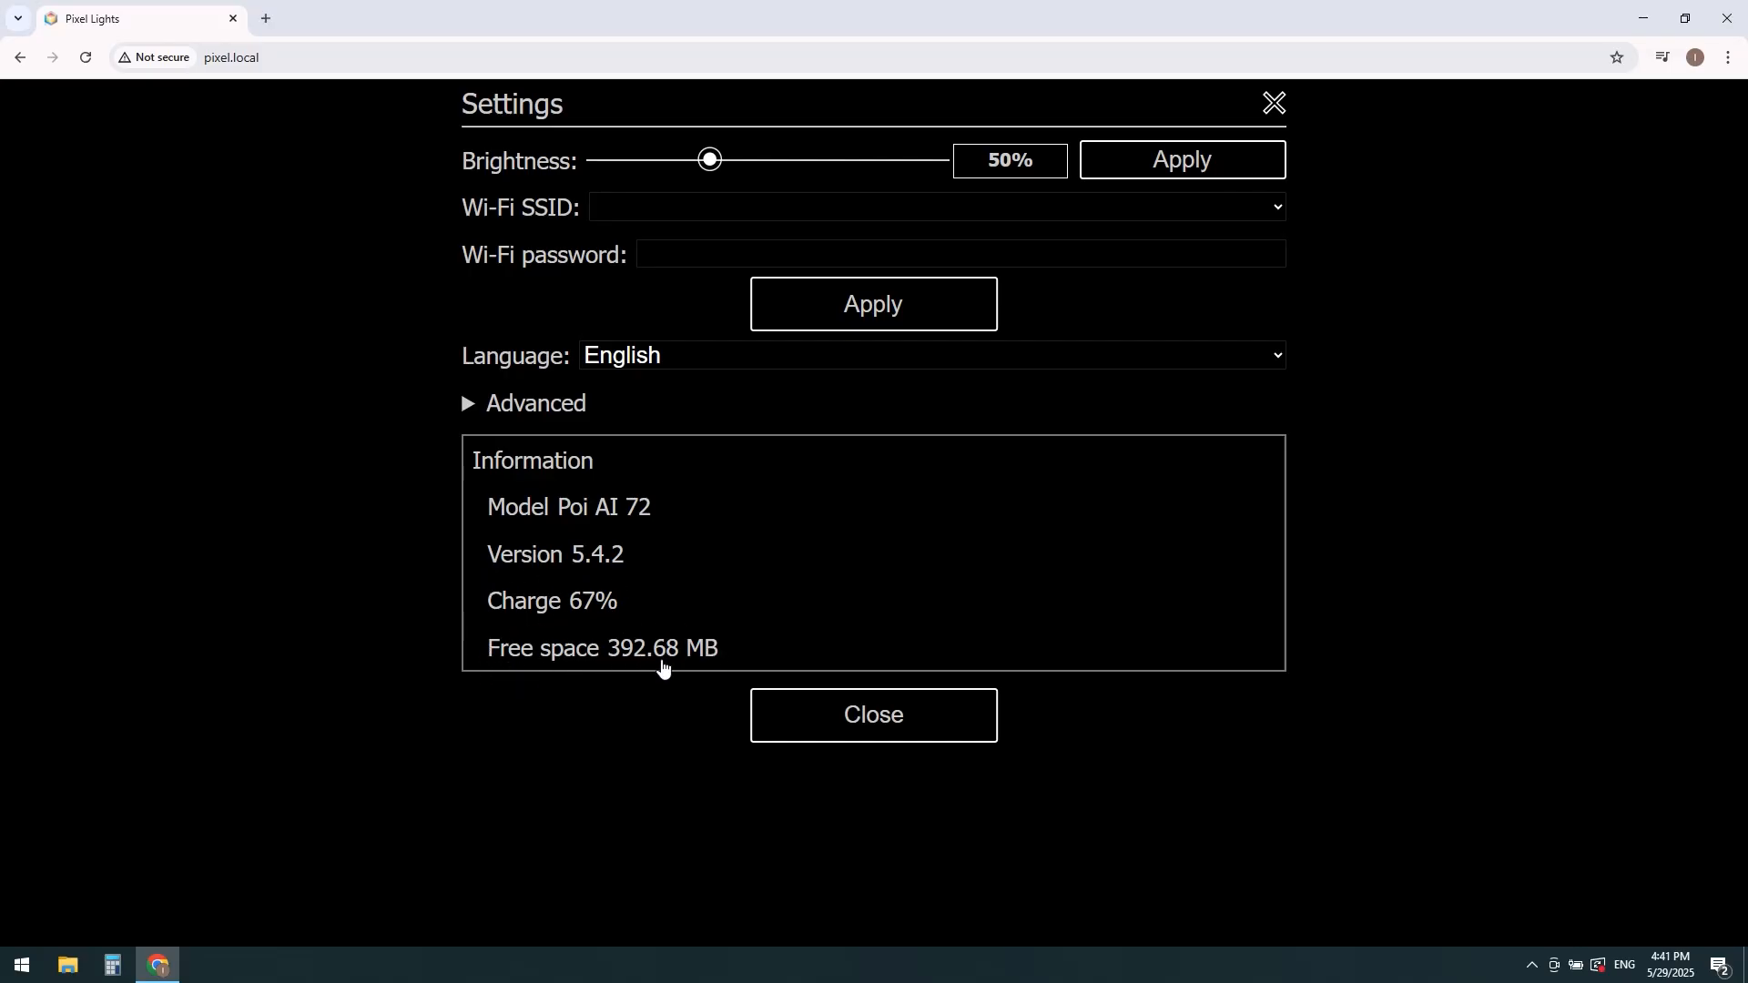
Step: Select the Wi-Fi network pixeloffice, enter the Wi-Fi password, and apply and confirm the Wi-Fi settings
{"action": "left_click", "coordinate": [726, 211]}
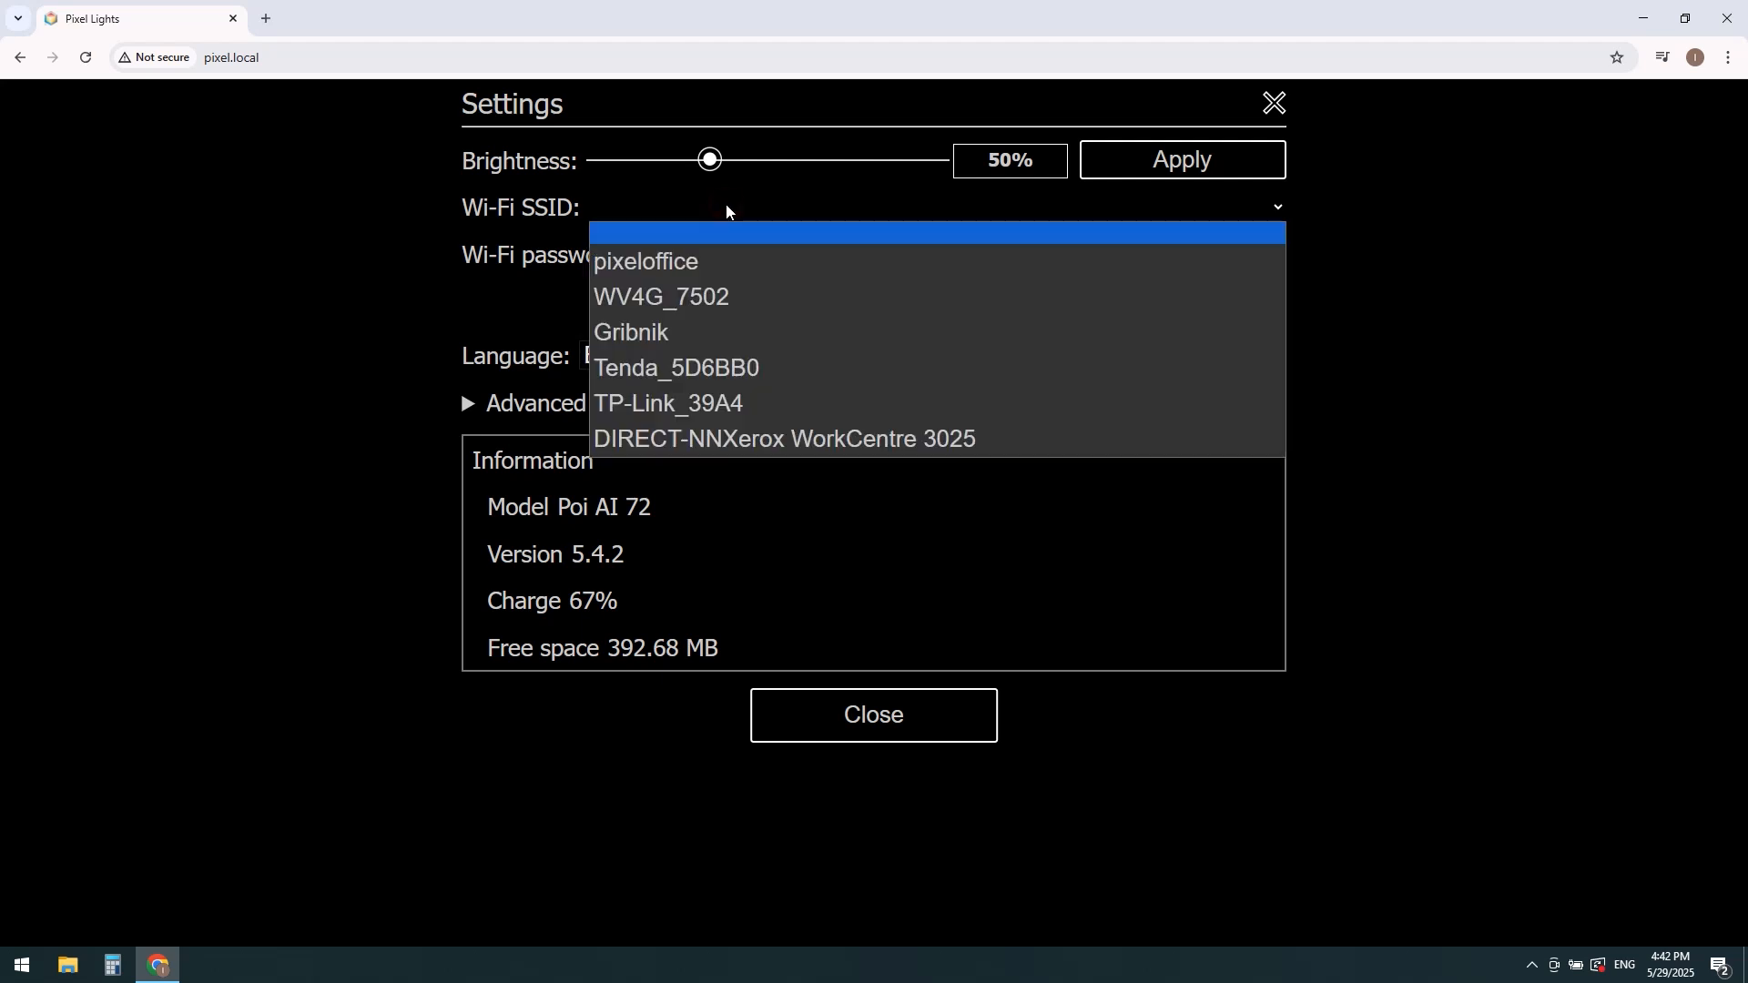
{"action": "left_click", "coordinate": [728, 265]}
{"action": "left_click", "coordinate": [677, 254]}
{"action": "type", "text": "12345678"}
{"action": "left_click", "coordinate": [874, 313]}
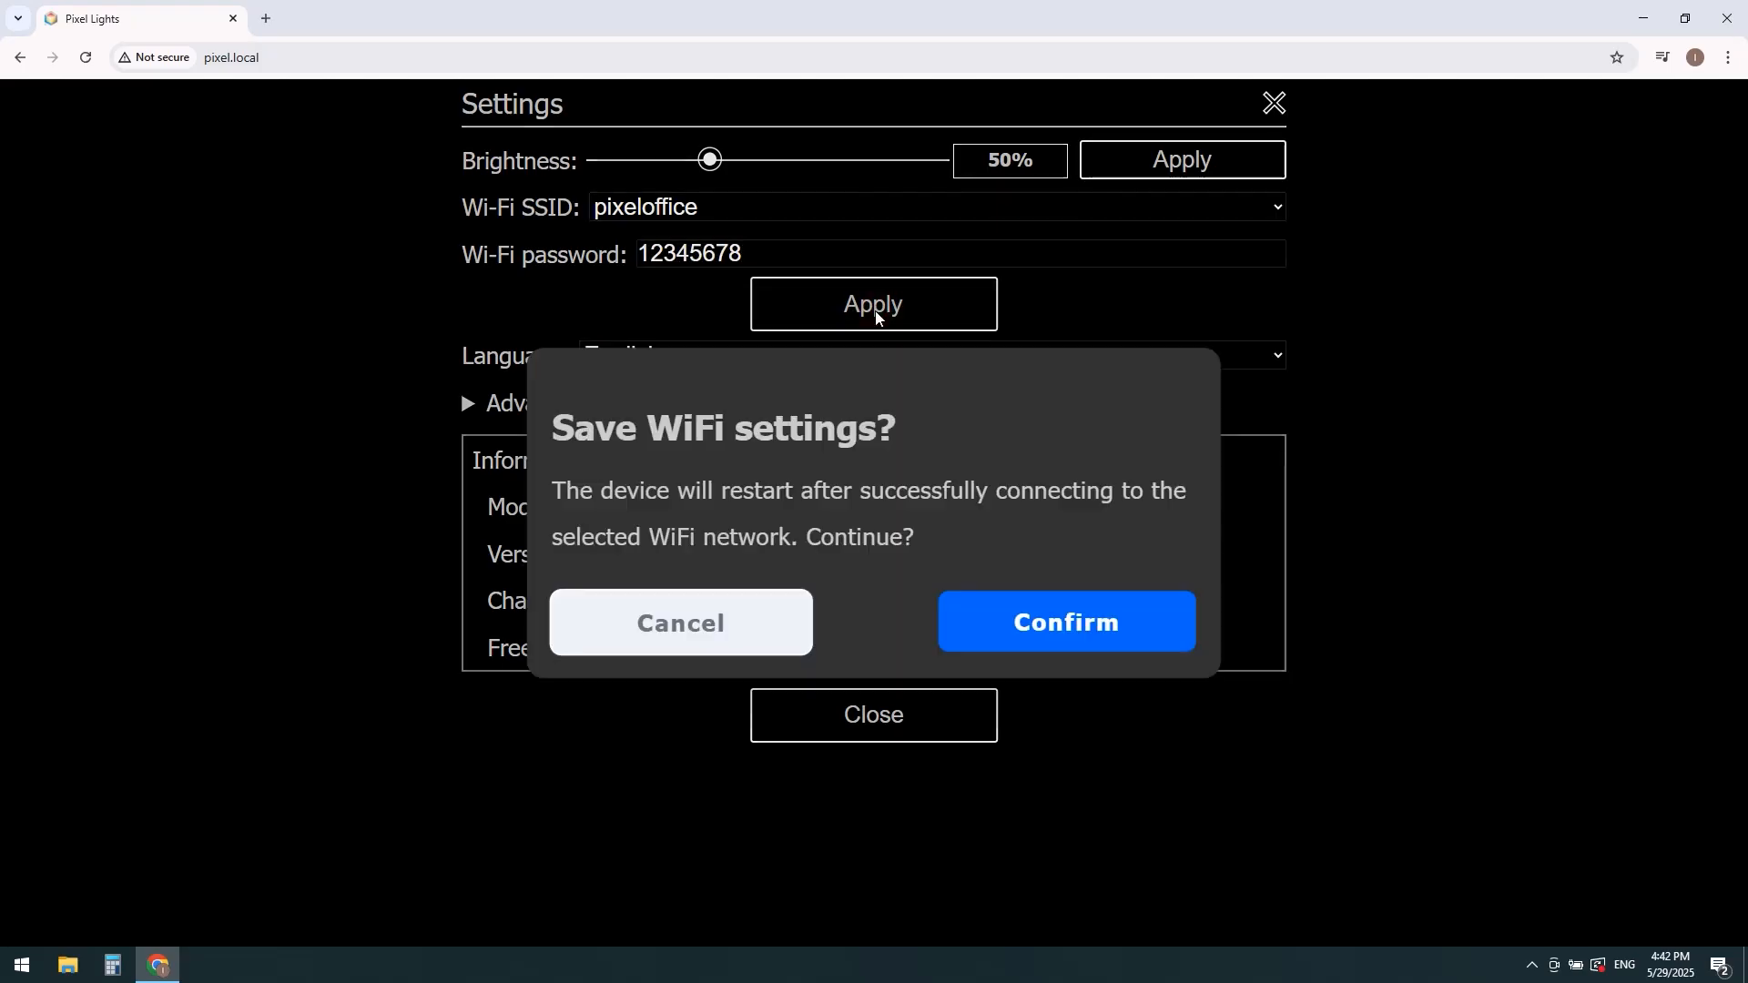
{"action": "left_click", "coordinate": [1060, 632]}
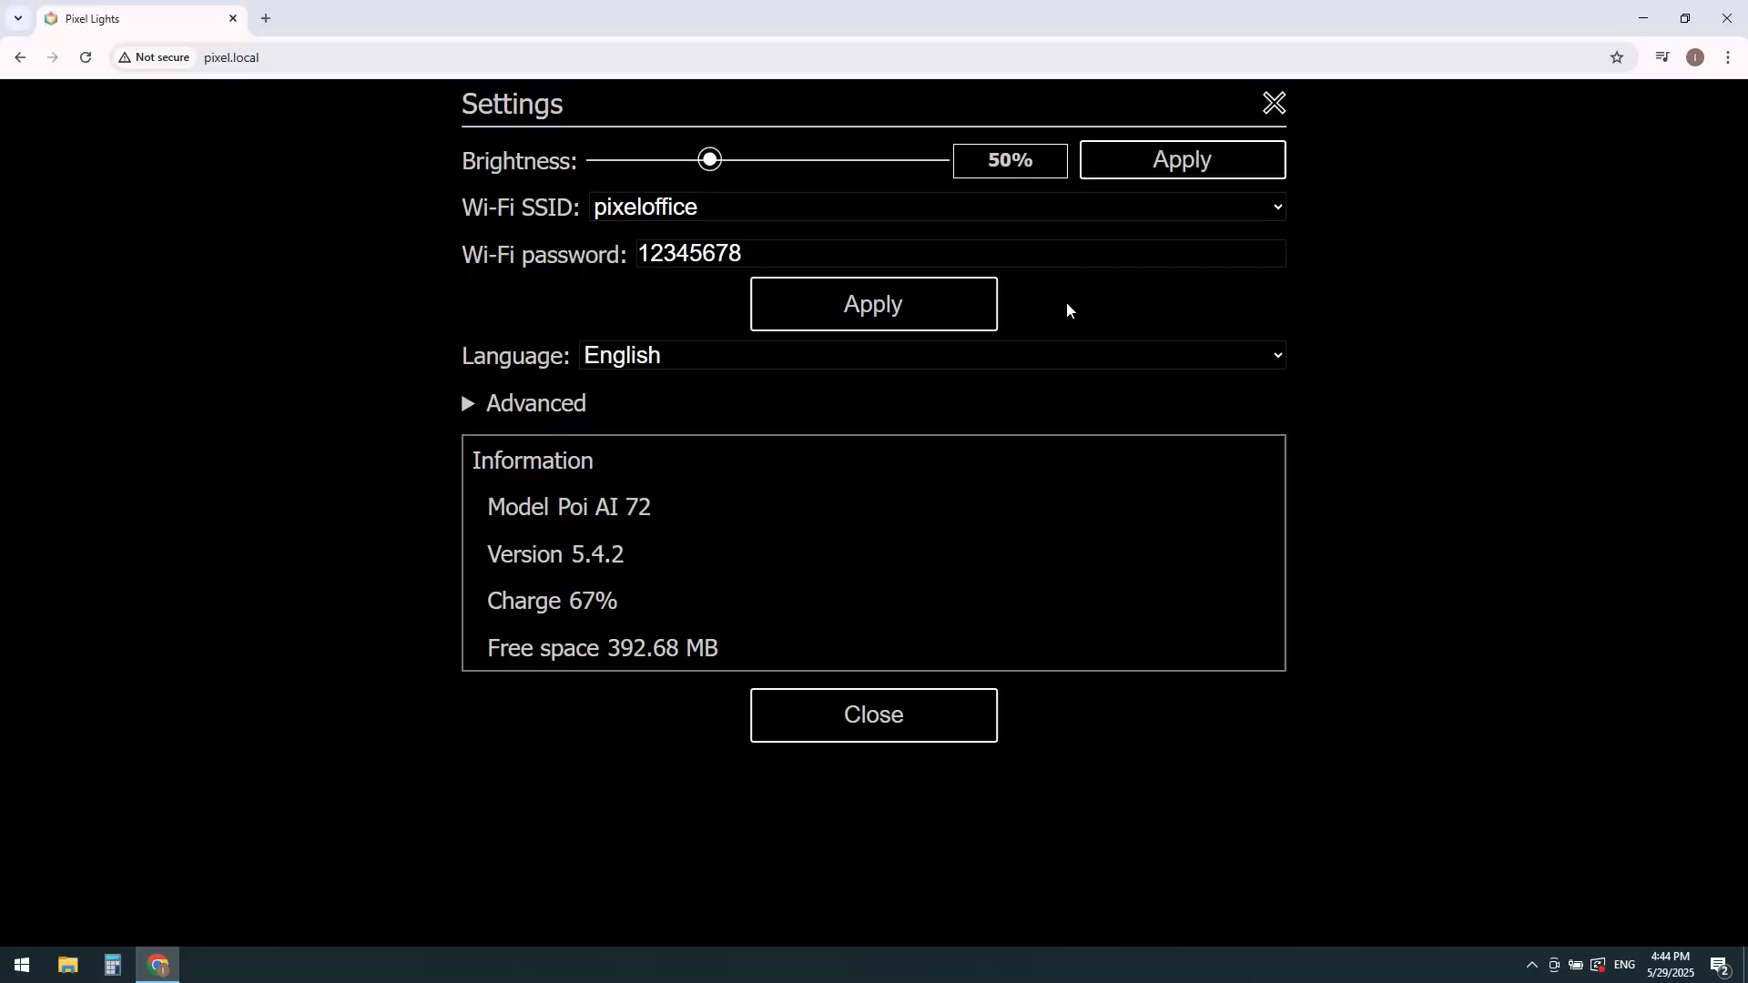
Step: Check the computer's Wi-Fi connection to pixeloffice and open pixel1.local in a new browser tab
{"action": "left_click", "coordinate": [1532, 967]}
{"action": "left_click", "coordinate": [1533, 854]}
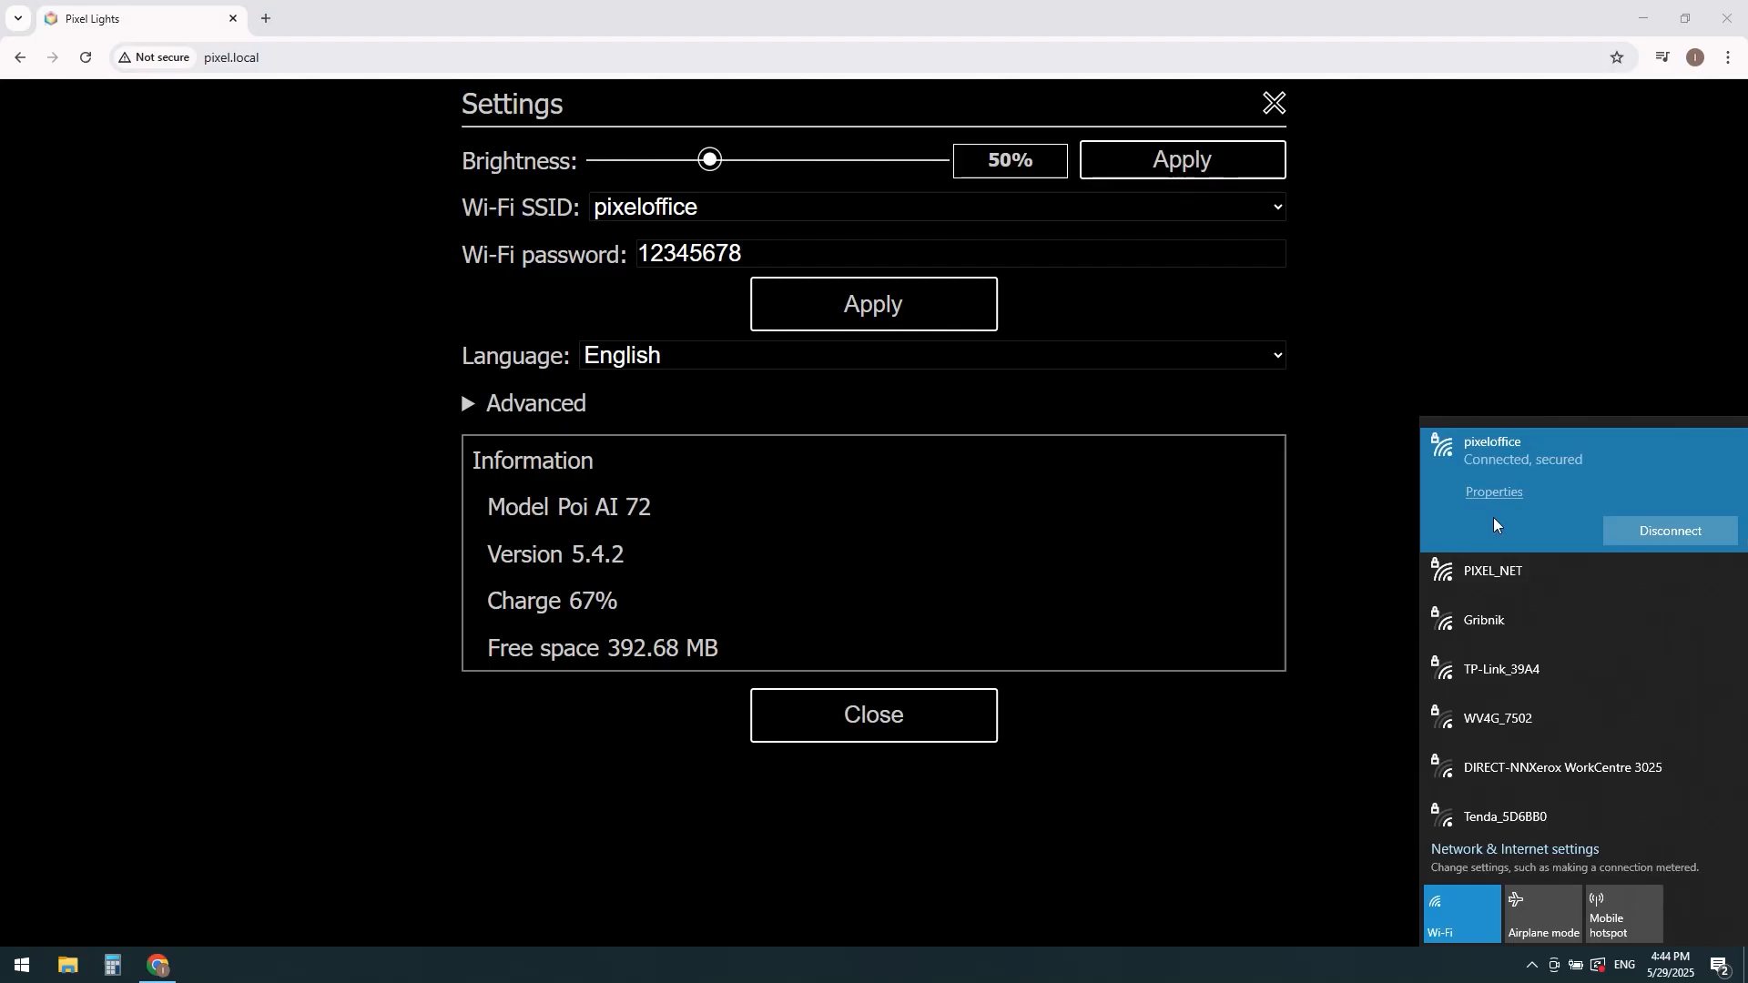
{"action": "left_click", "coordinate": [269, 23]}
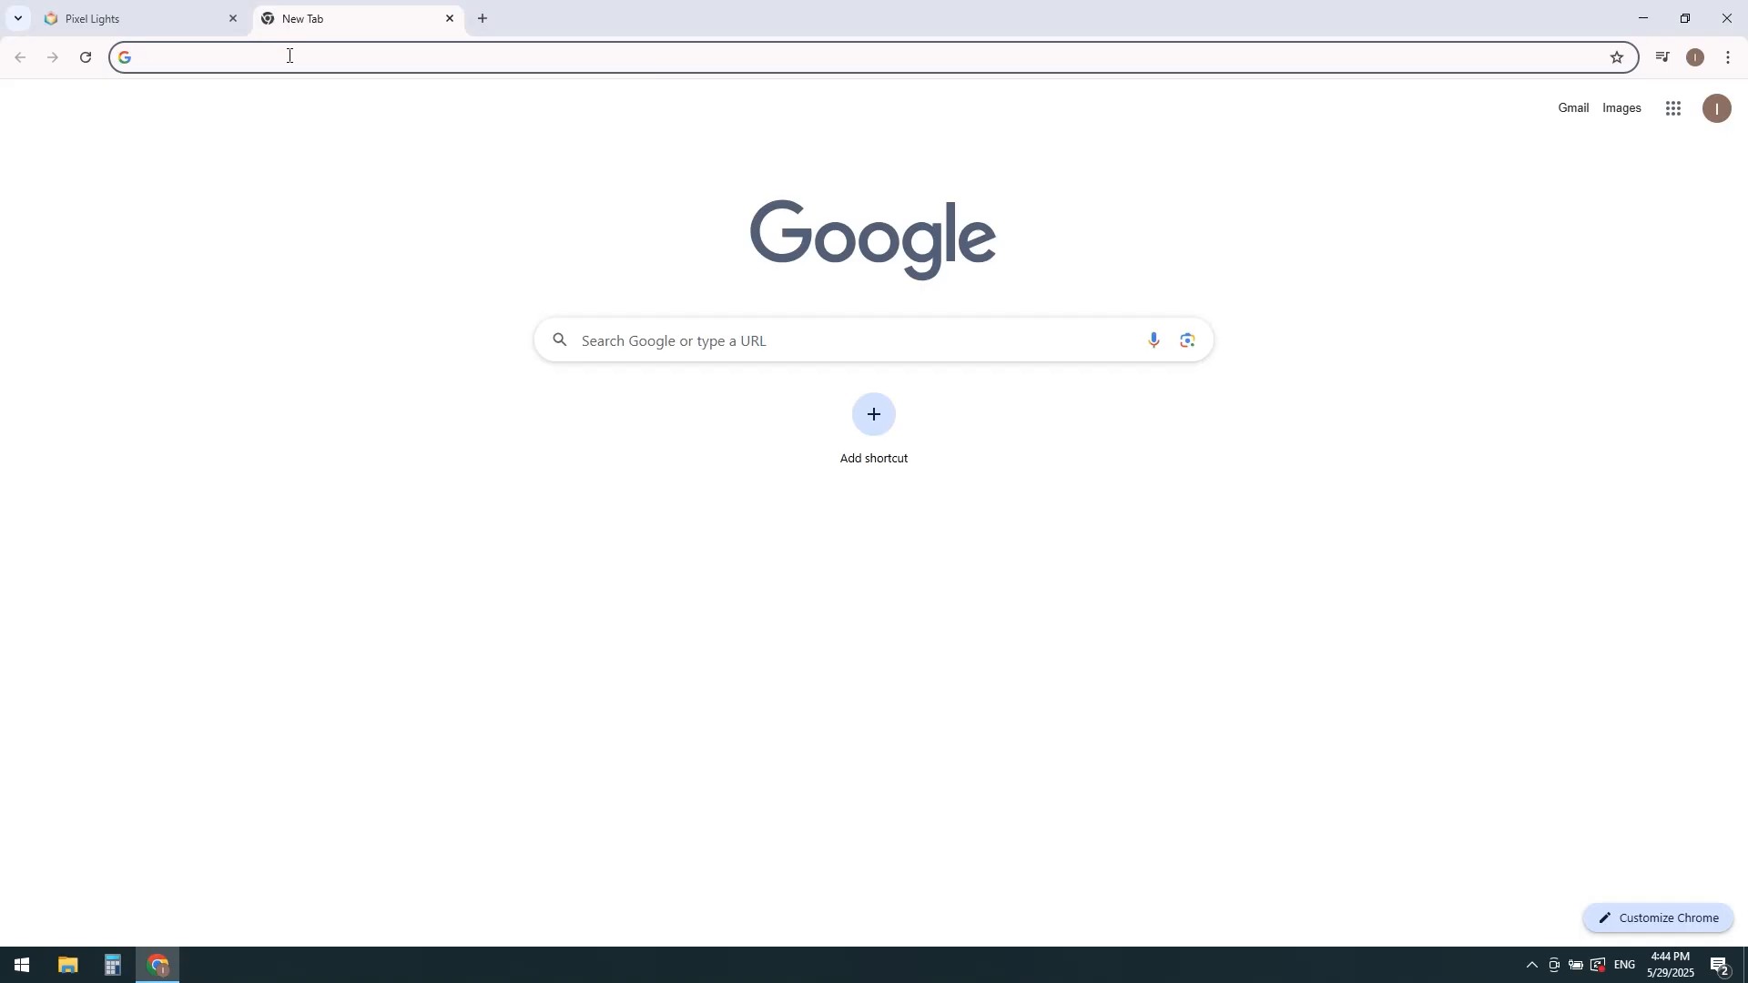
{"action": "type", "text": "pi"}
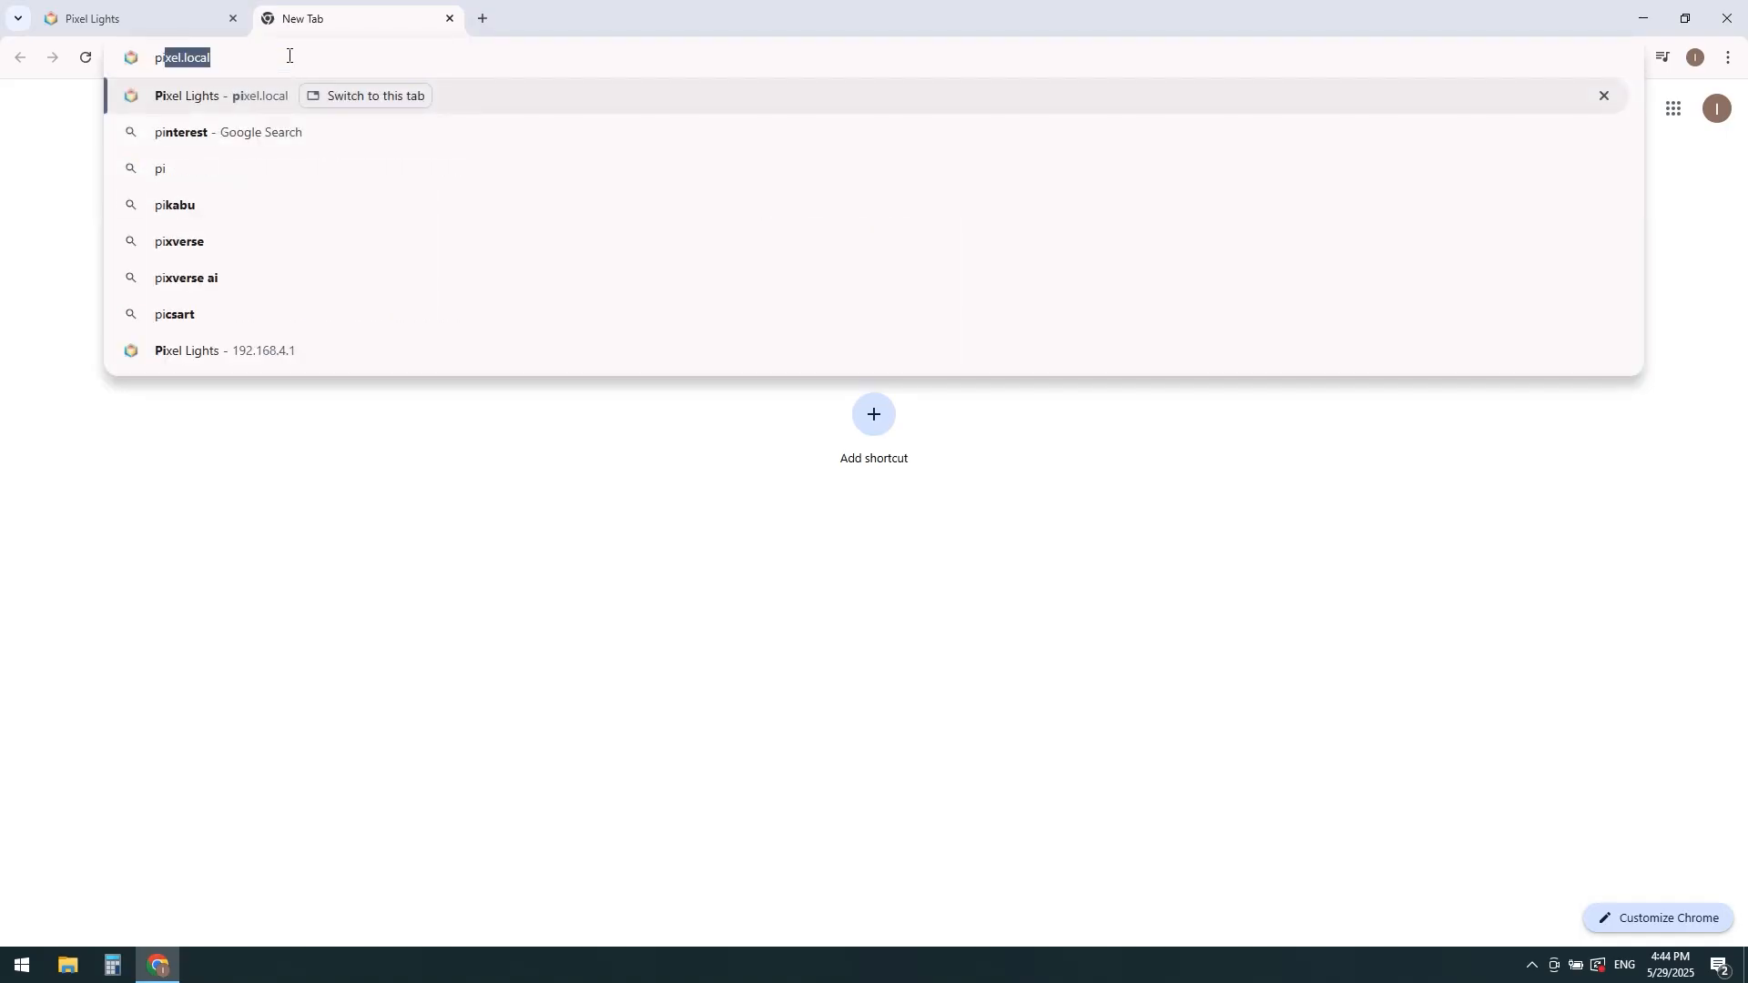
{"action": "type", "text": "xel1"}
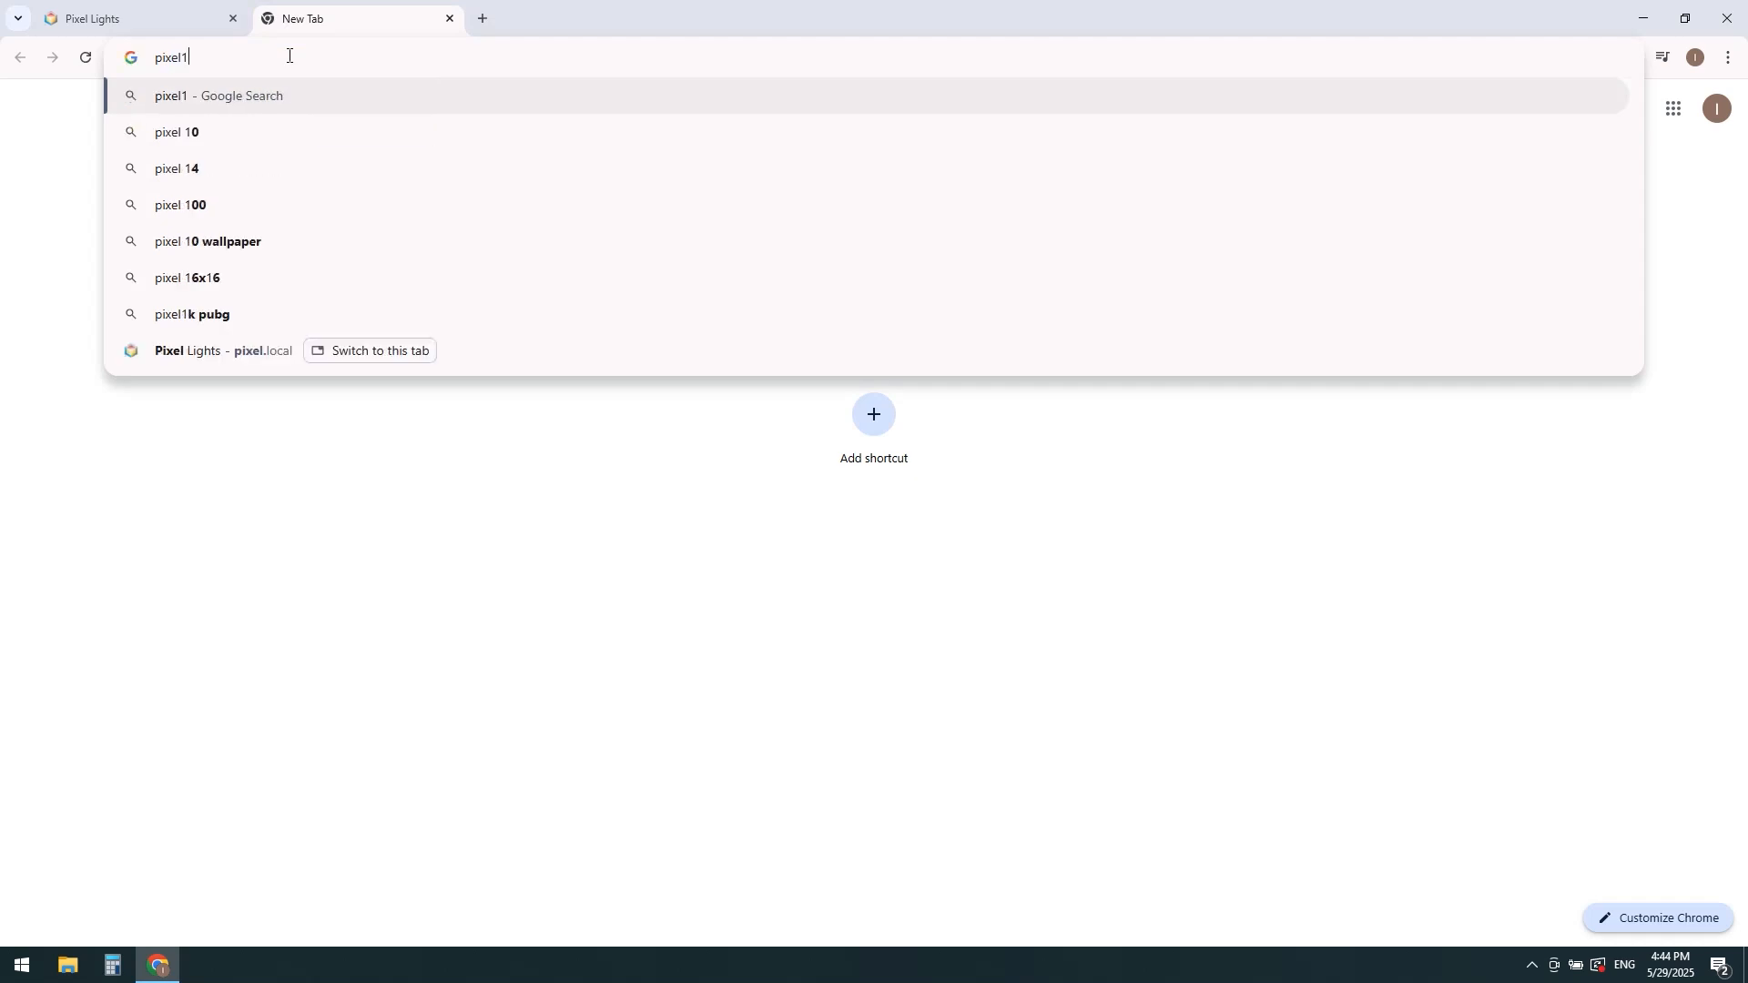
{"action": "type", "text": ".l"}
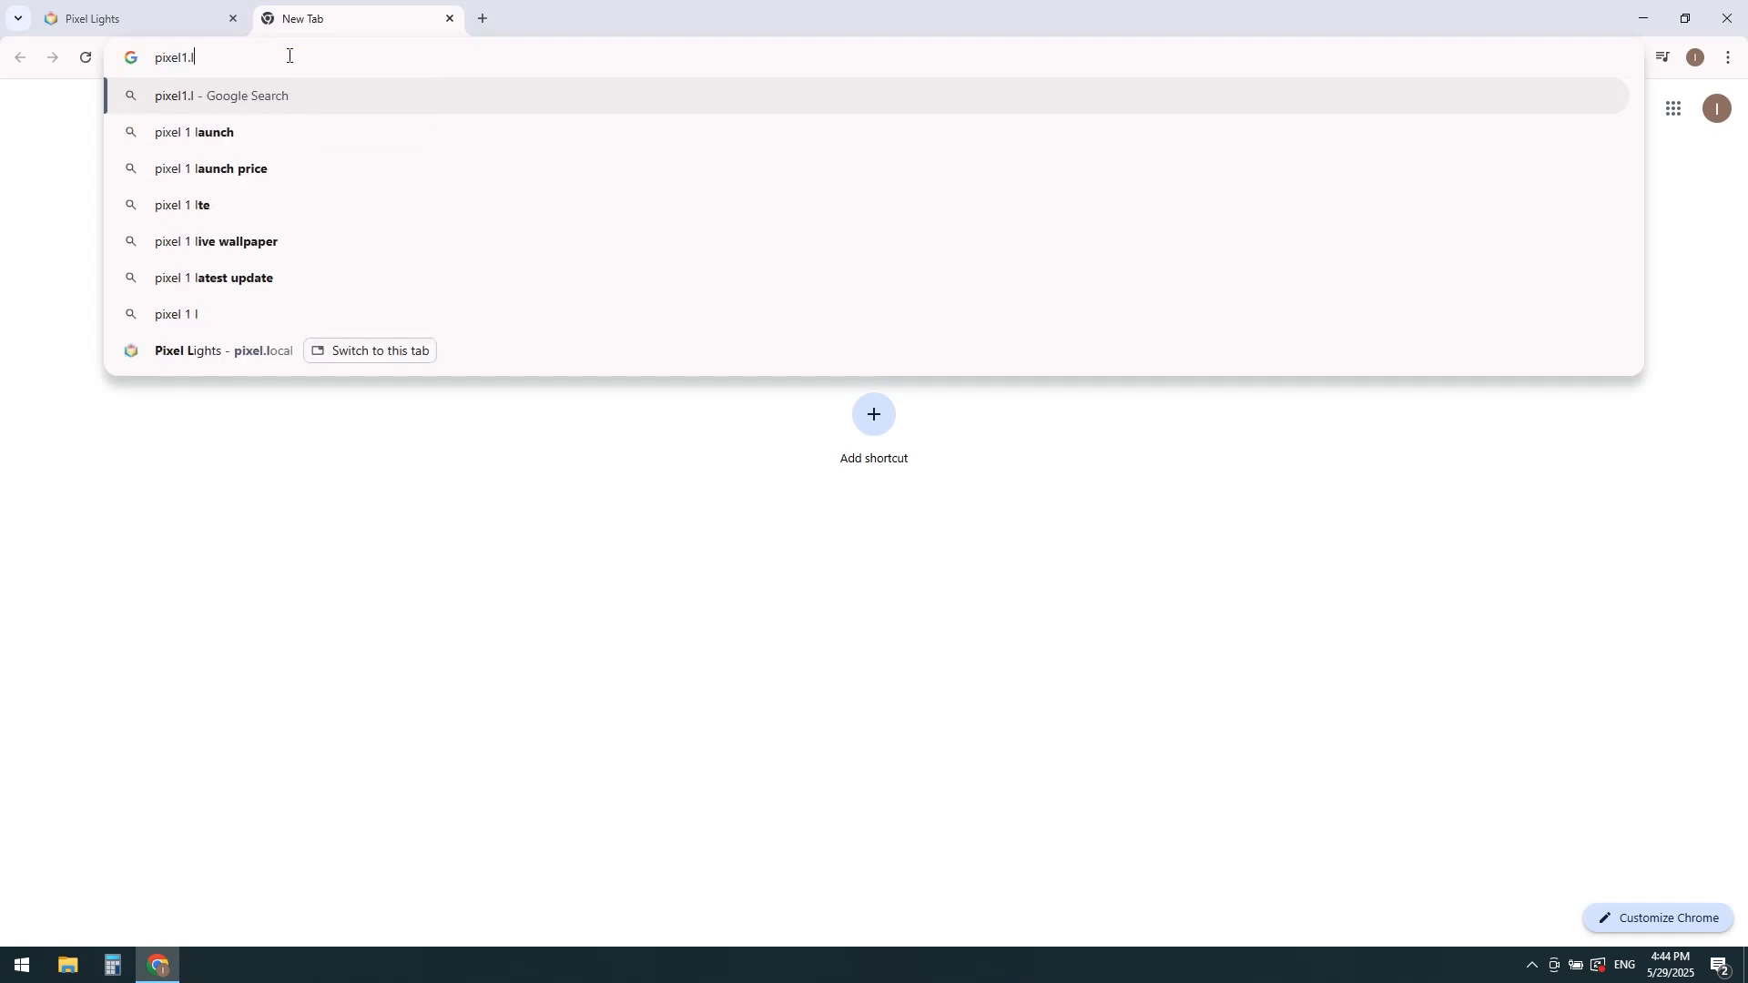
{"action": "type", "text": "ocal"}
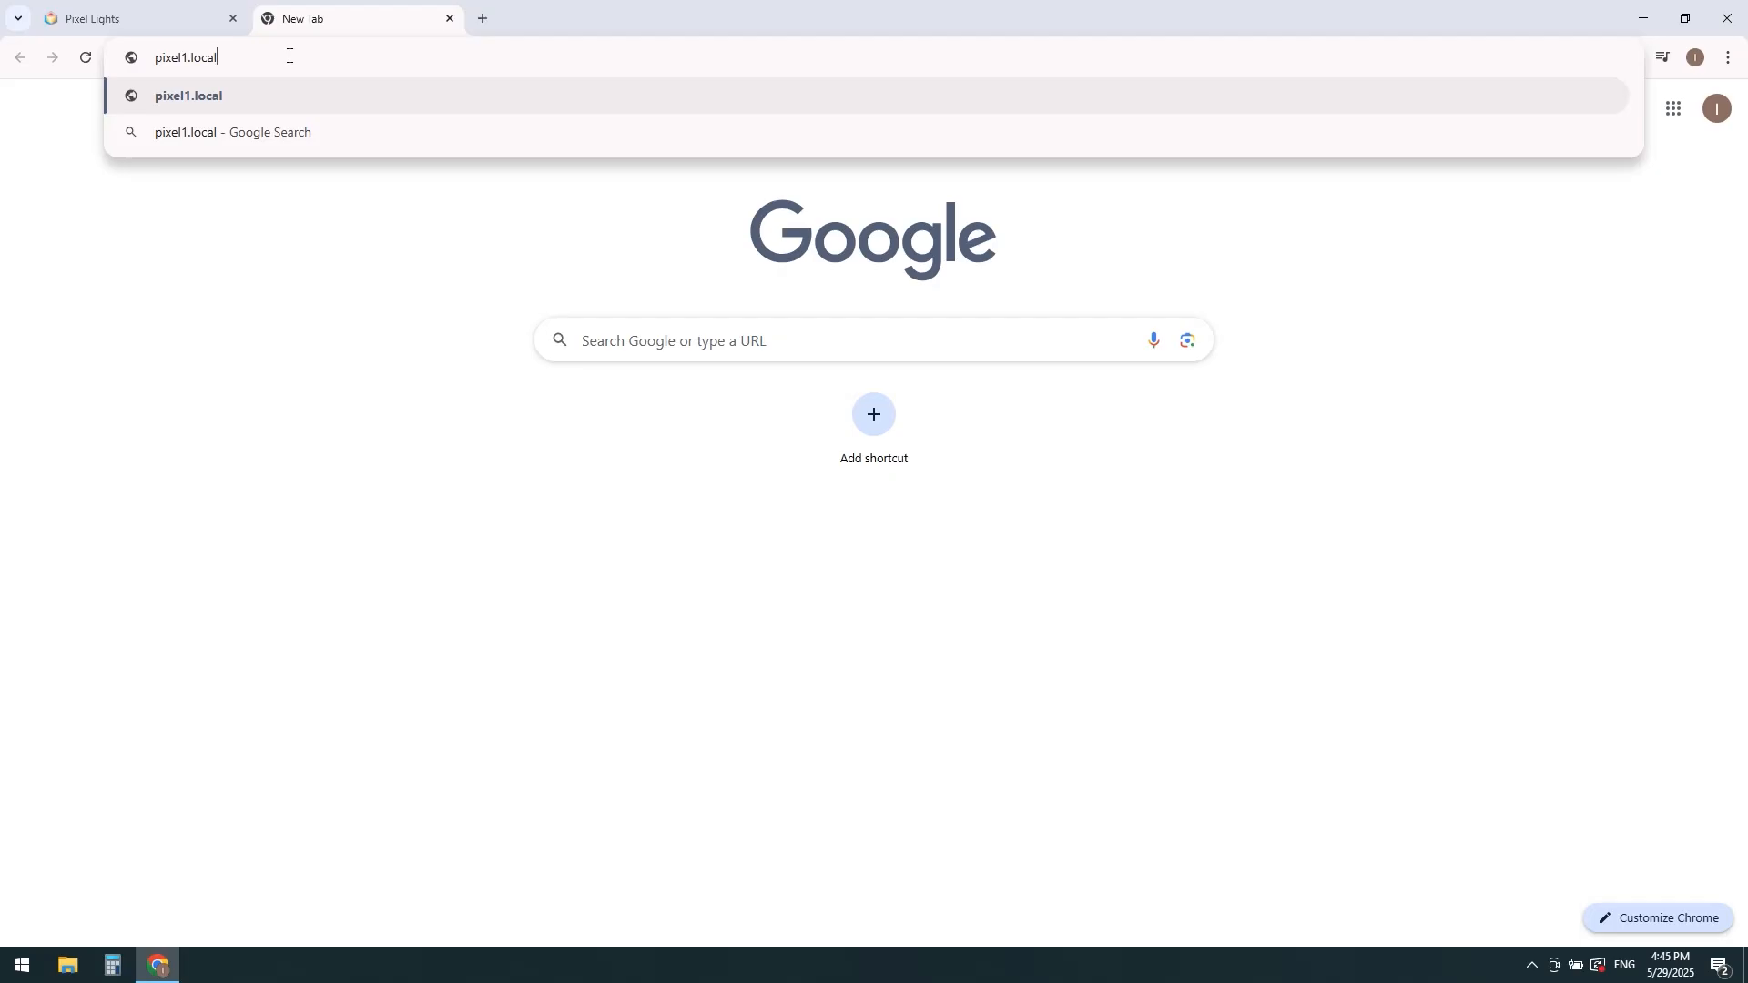
{"action": "key", "text": "Return"}
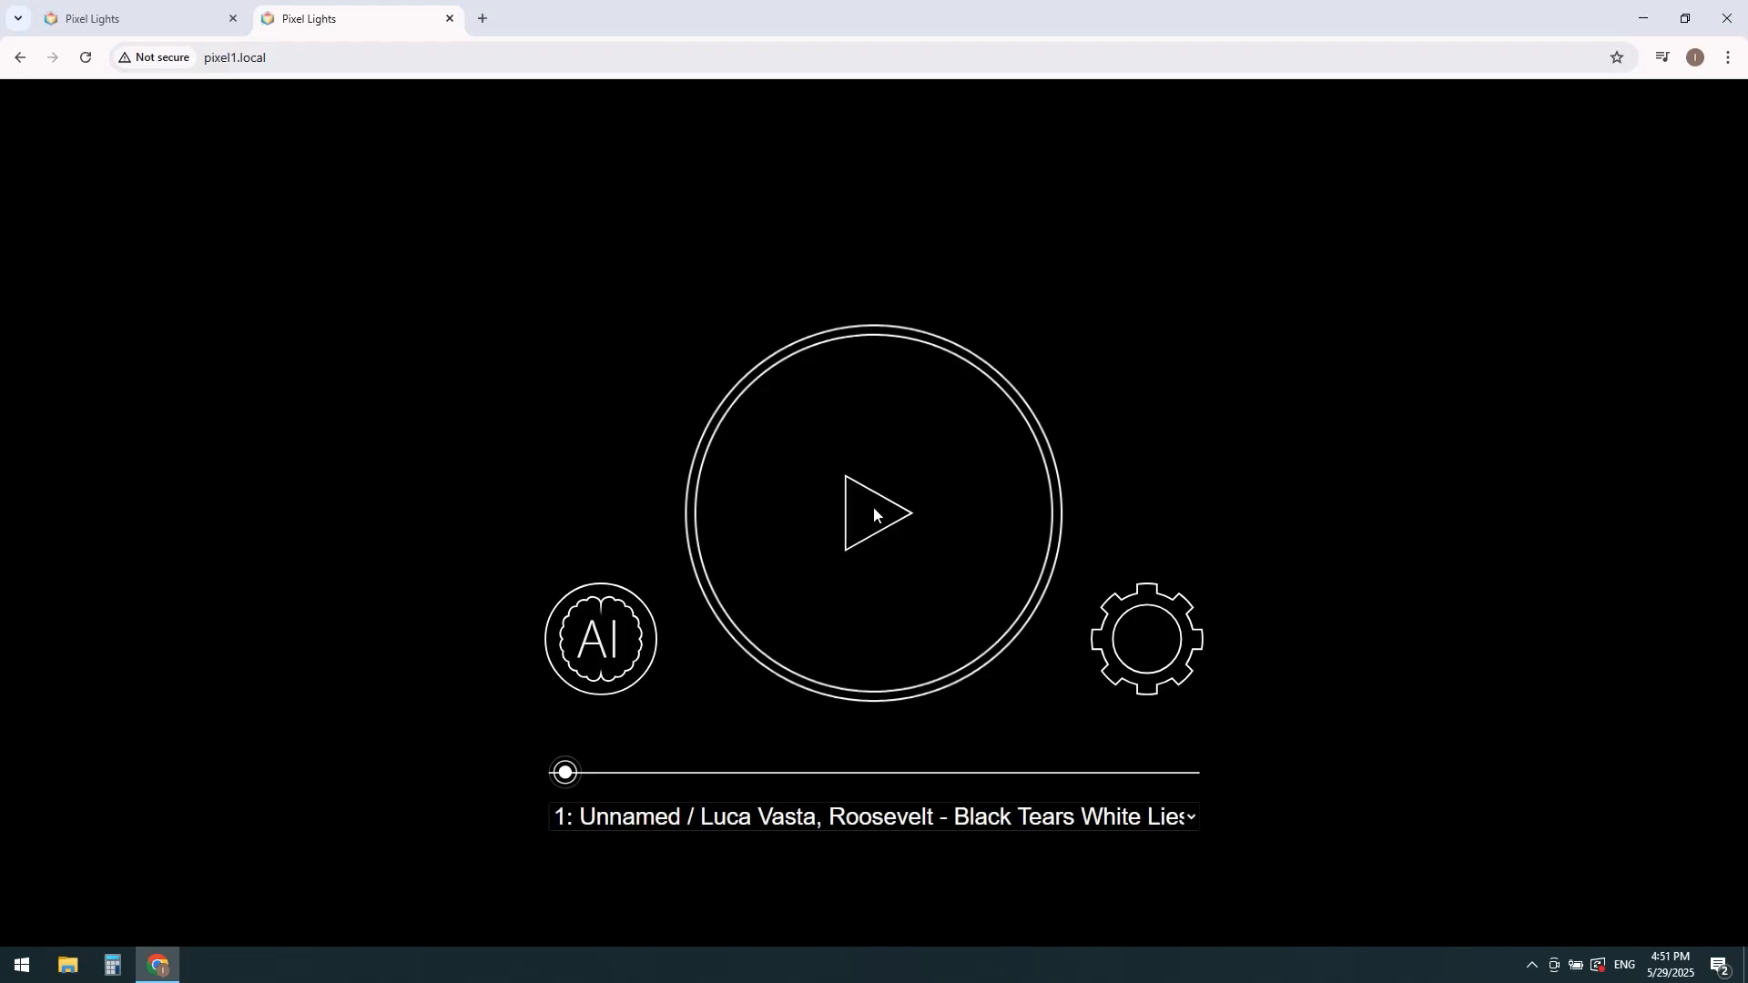
Step: Play the slot 1 program briefly on the pixel1.local page, pause it and open it in Smart Mode
{"action": "left_click", "coordinate": [878, 513]}
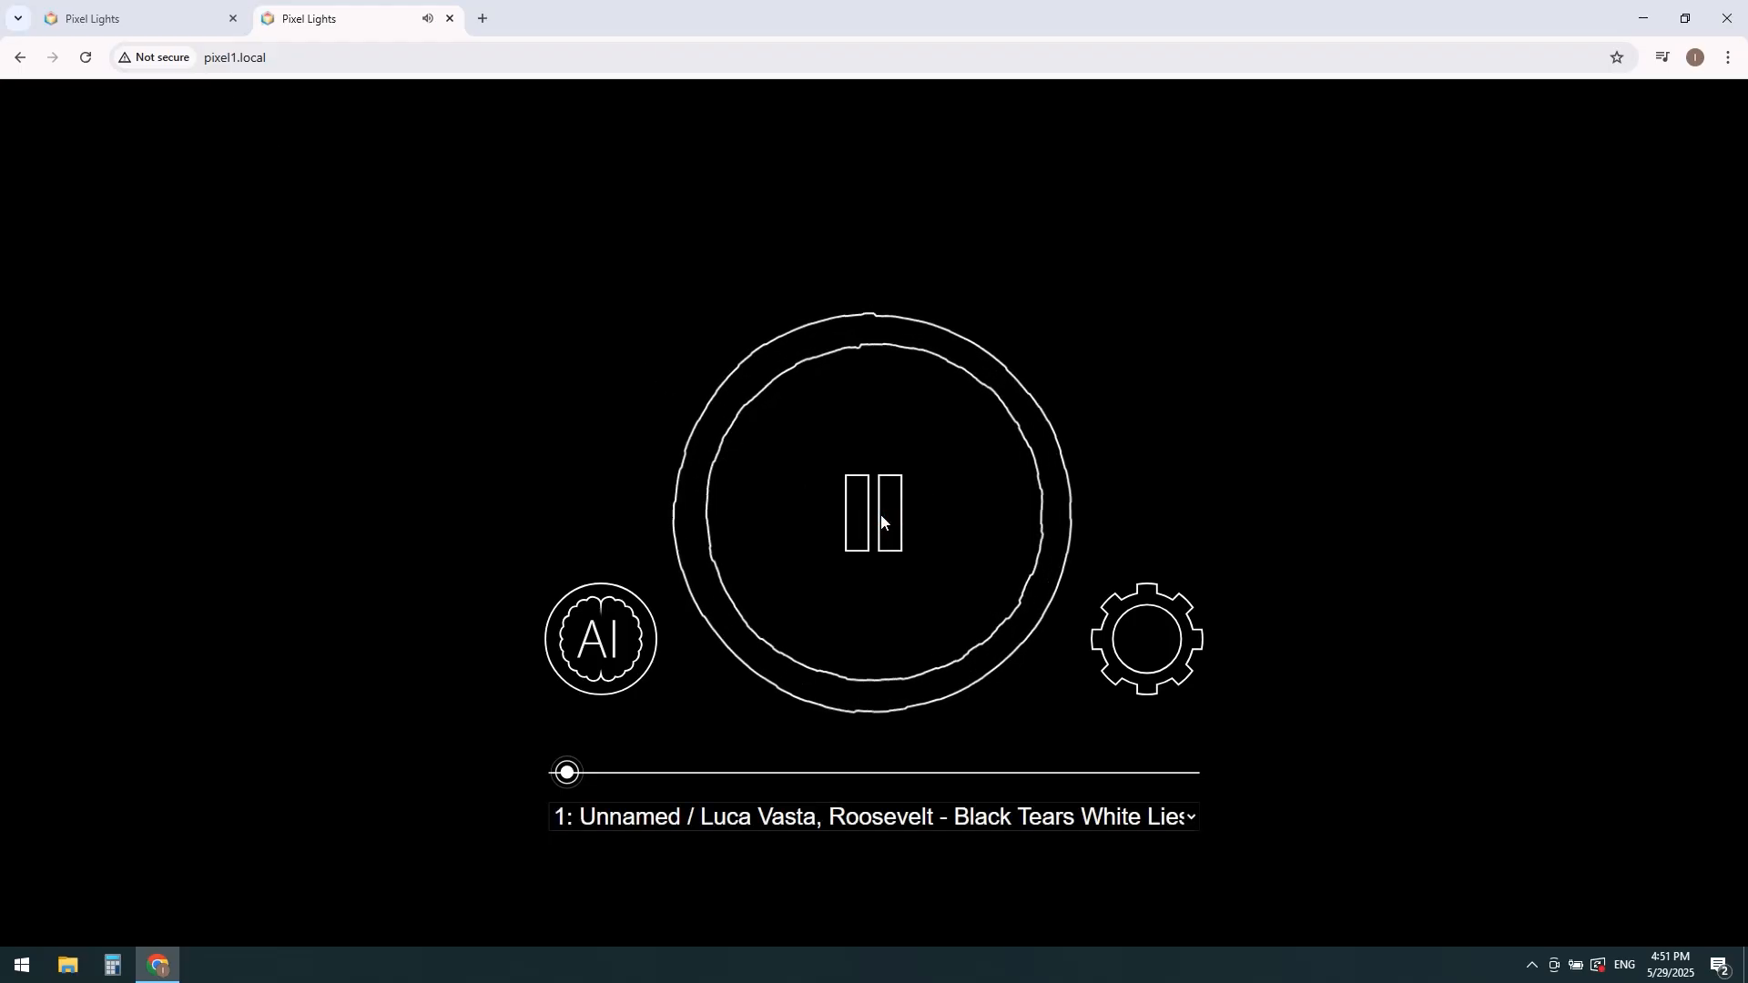
{"action": "left_click", "coordinate": [879, 514]}
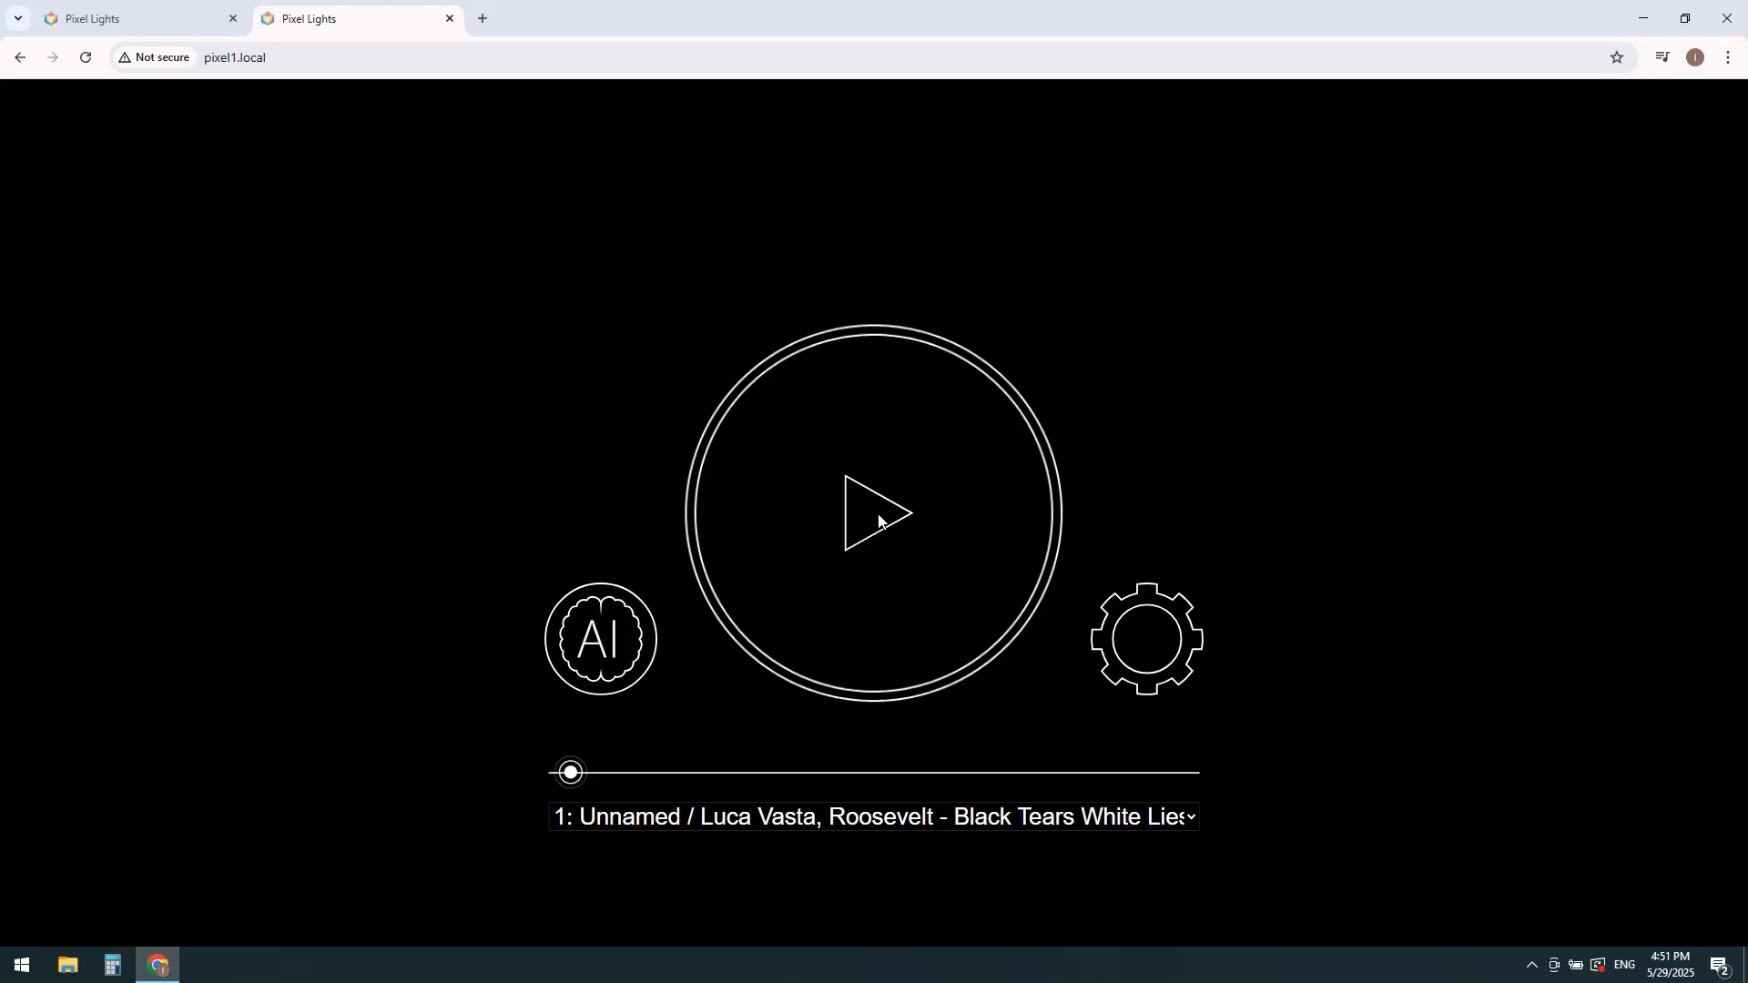
{"action": "left_click", "coordinate": [592, 648]}
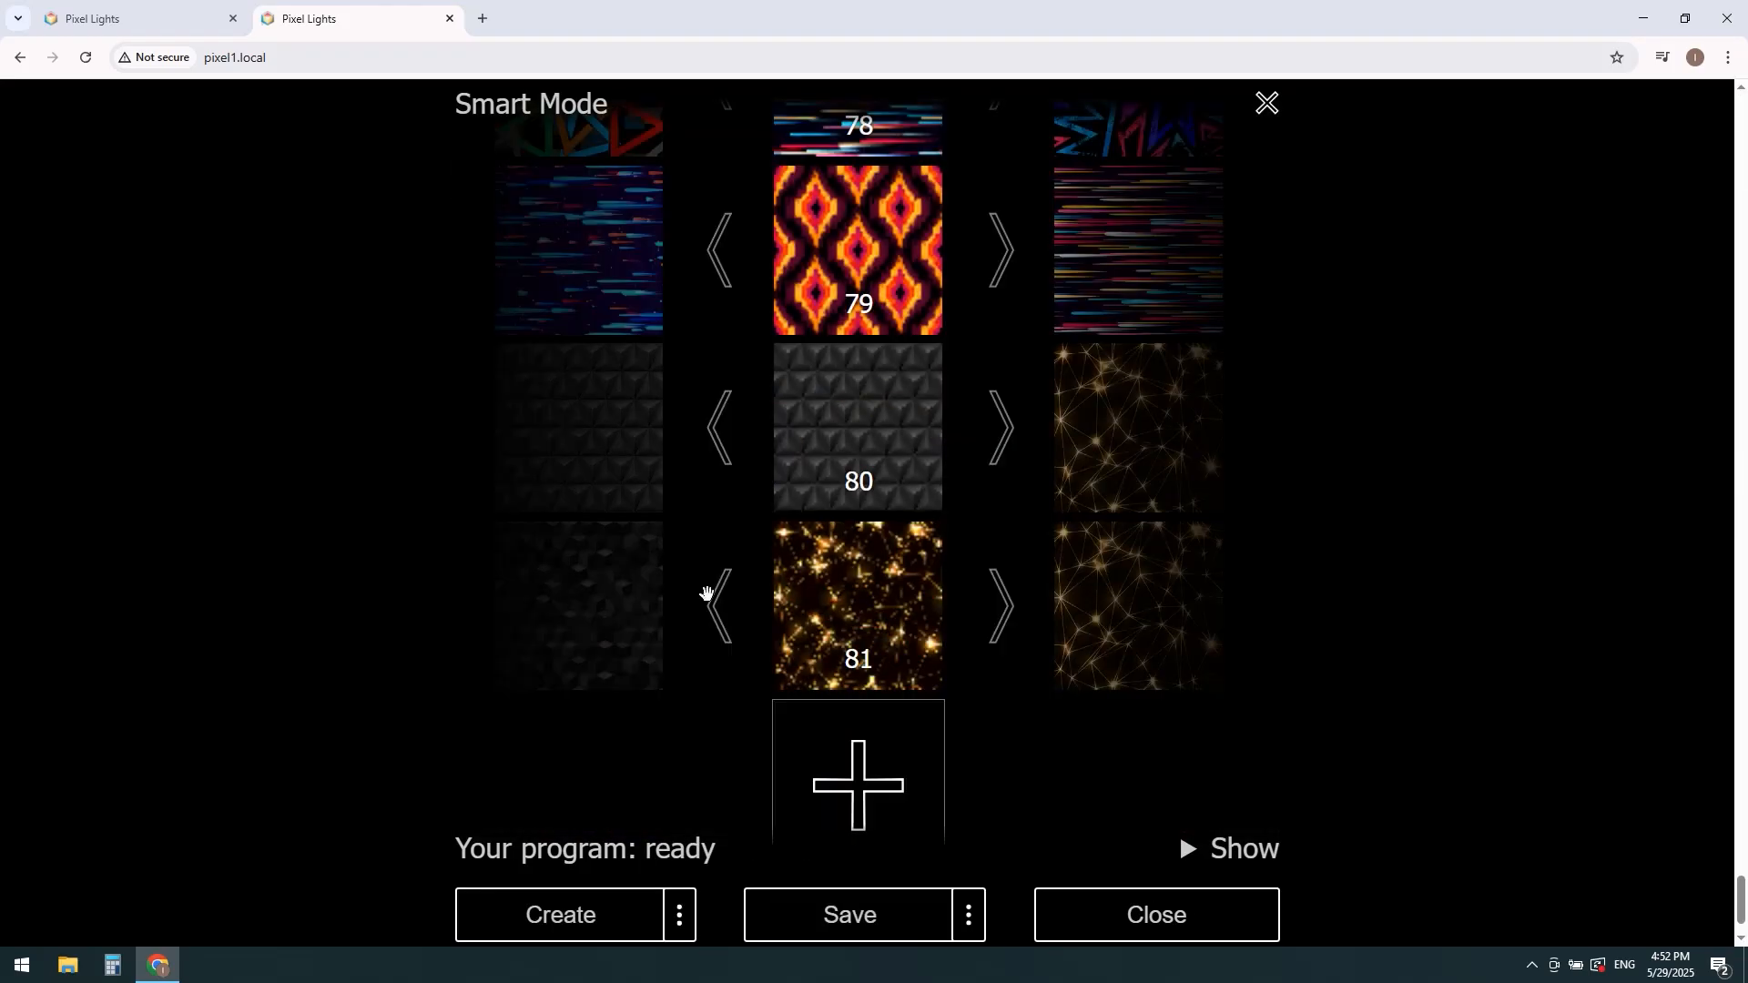
Step: Leave Smart Mode, confirm the exit, and briefly play and pause the slot 1 program
{"action": "left_click", "coordinate": [1267, 104]}
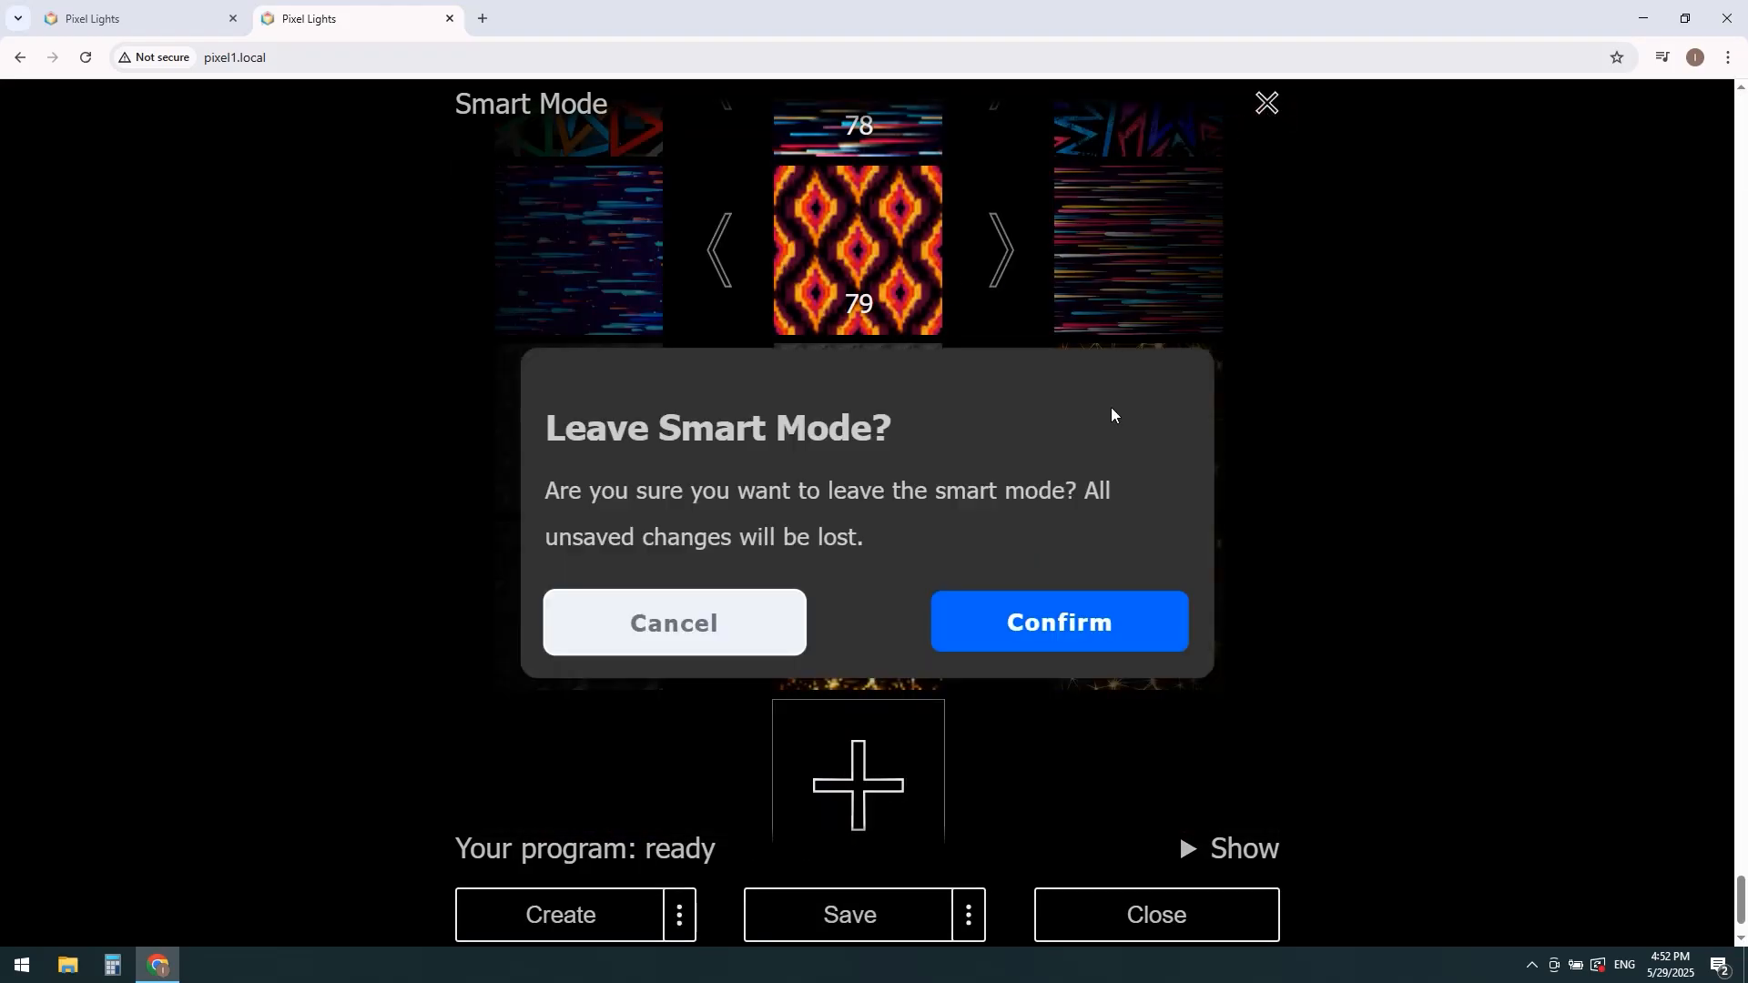
{"action": "left_click", "coordinate": [1039, 633]}
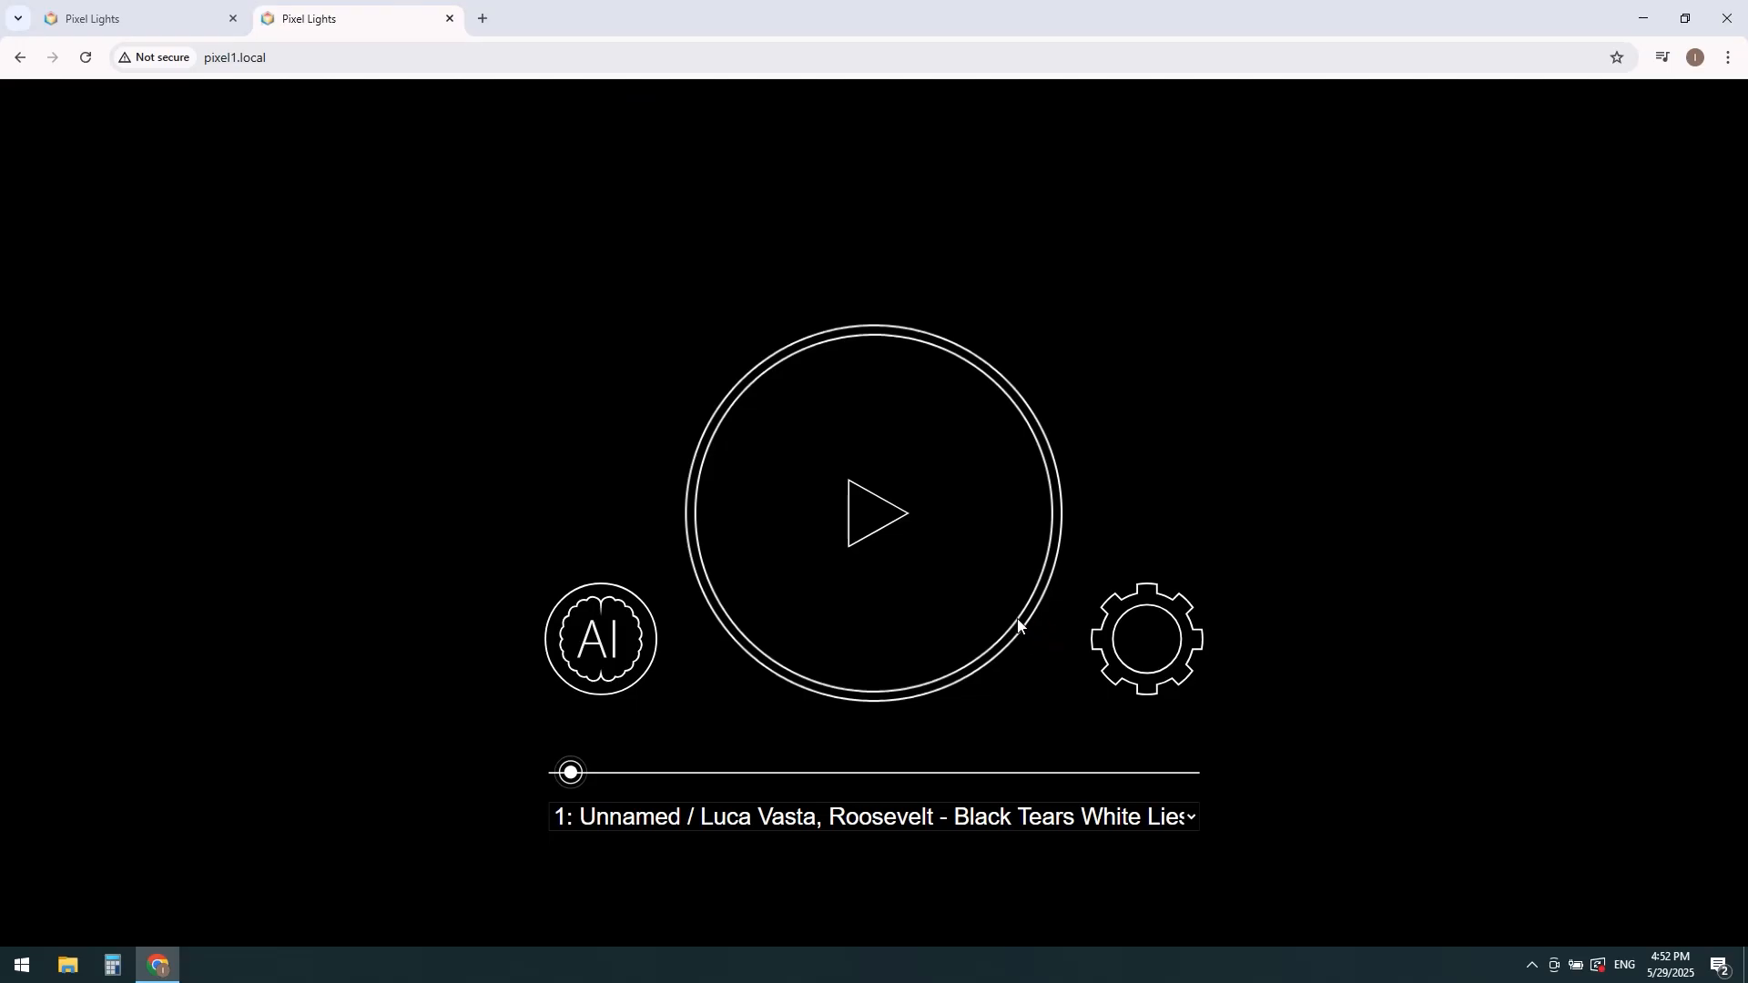
{"action": "left_click", "coordinate": [889, 551]}
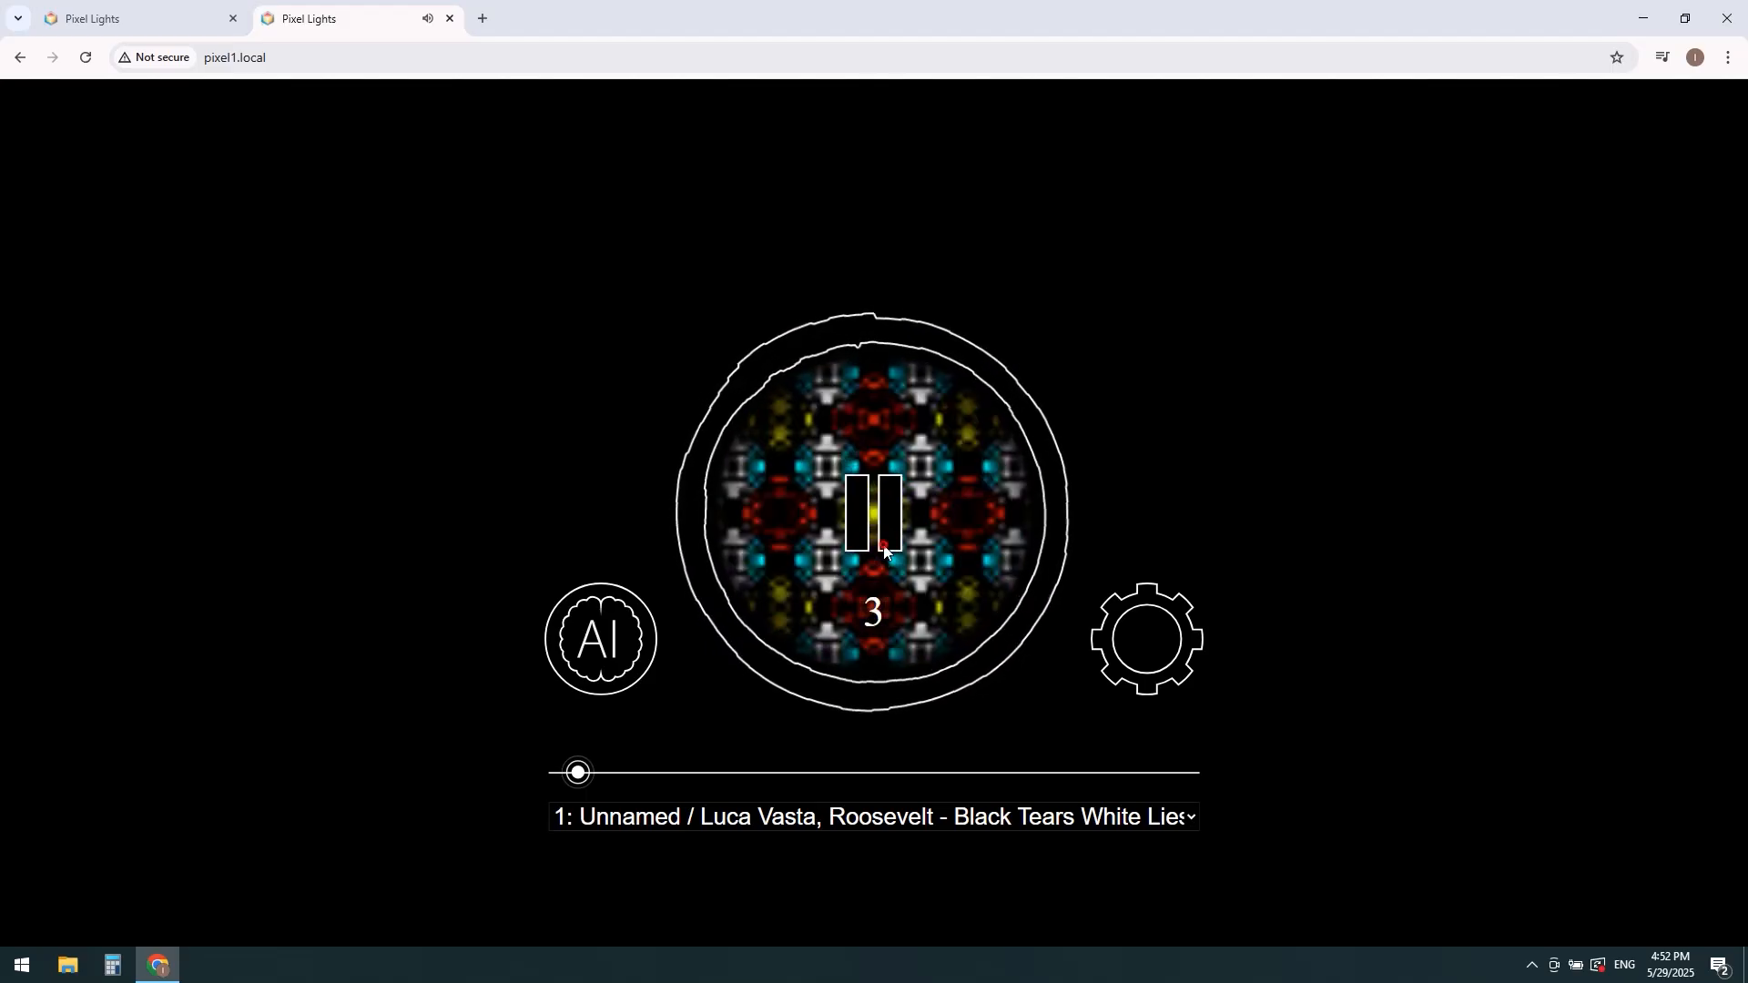
{"action": "left_click", "coordinate": [883, 544]}
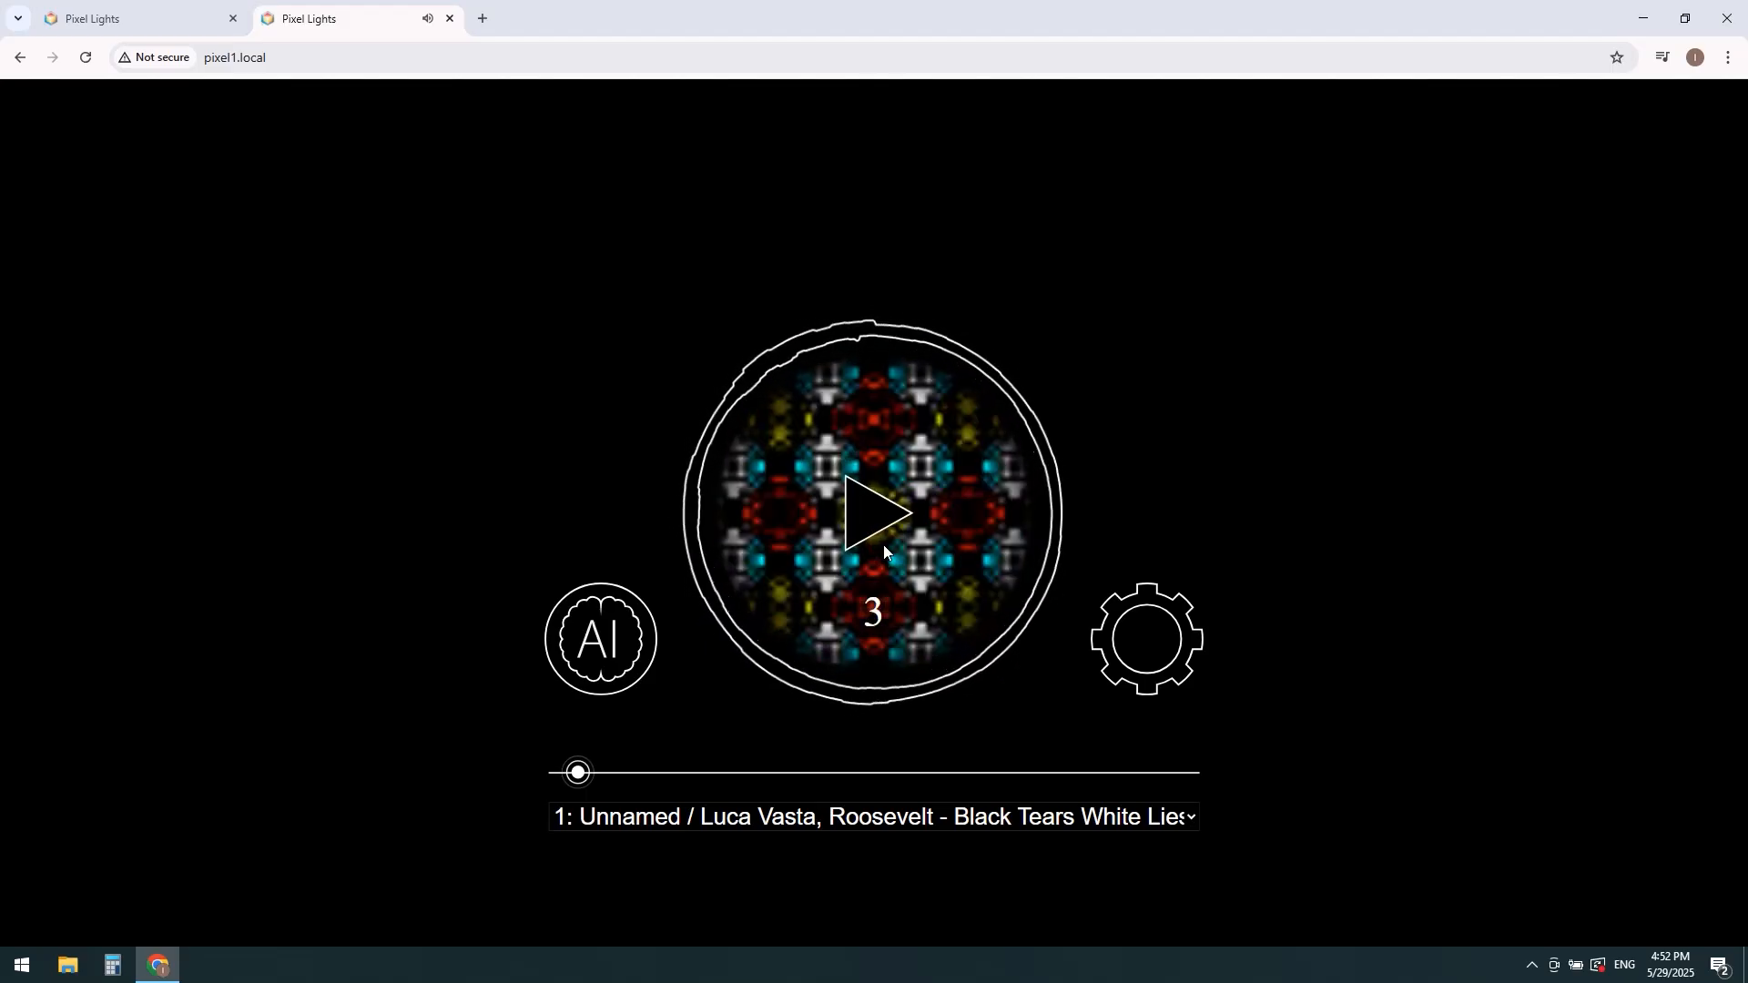
Step: Select the slot 2 program "My program / Kasbo - Hemma.mp3", play it briefly and pause it
{"action": "left_click", "coordinate": [889, 822]}
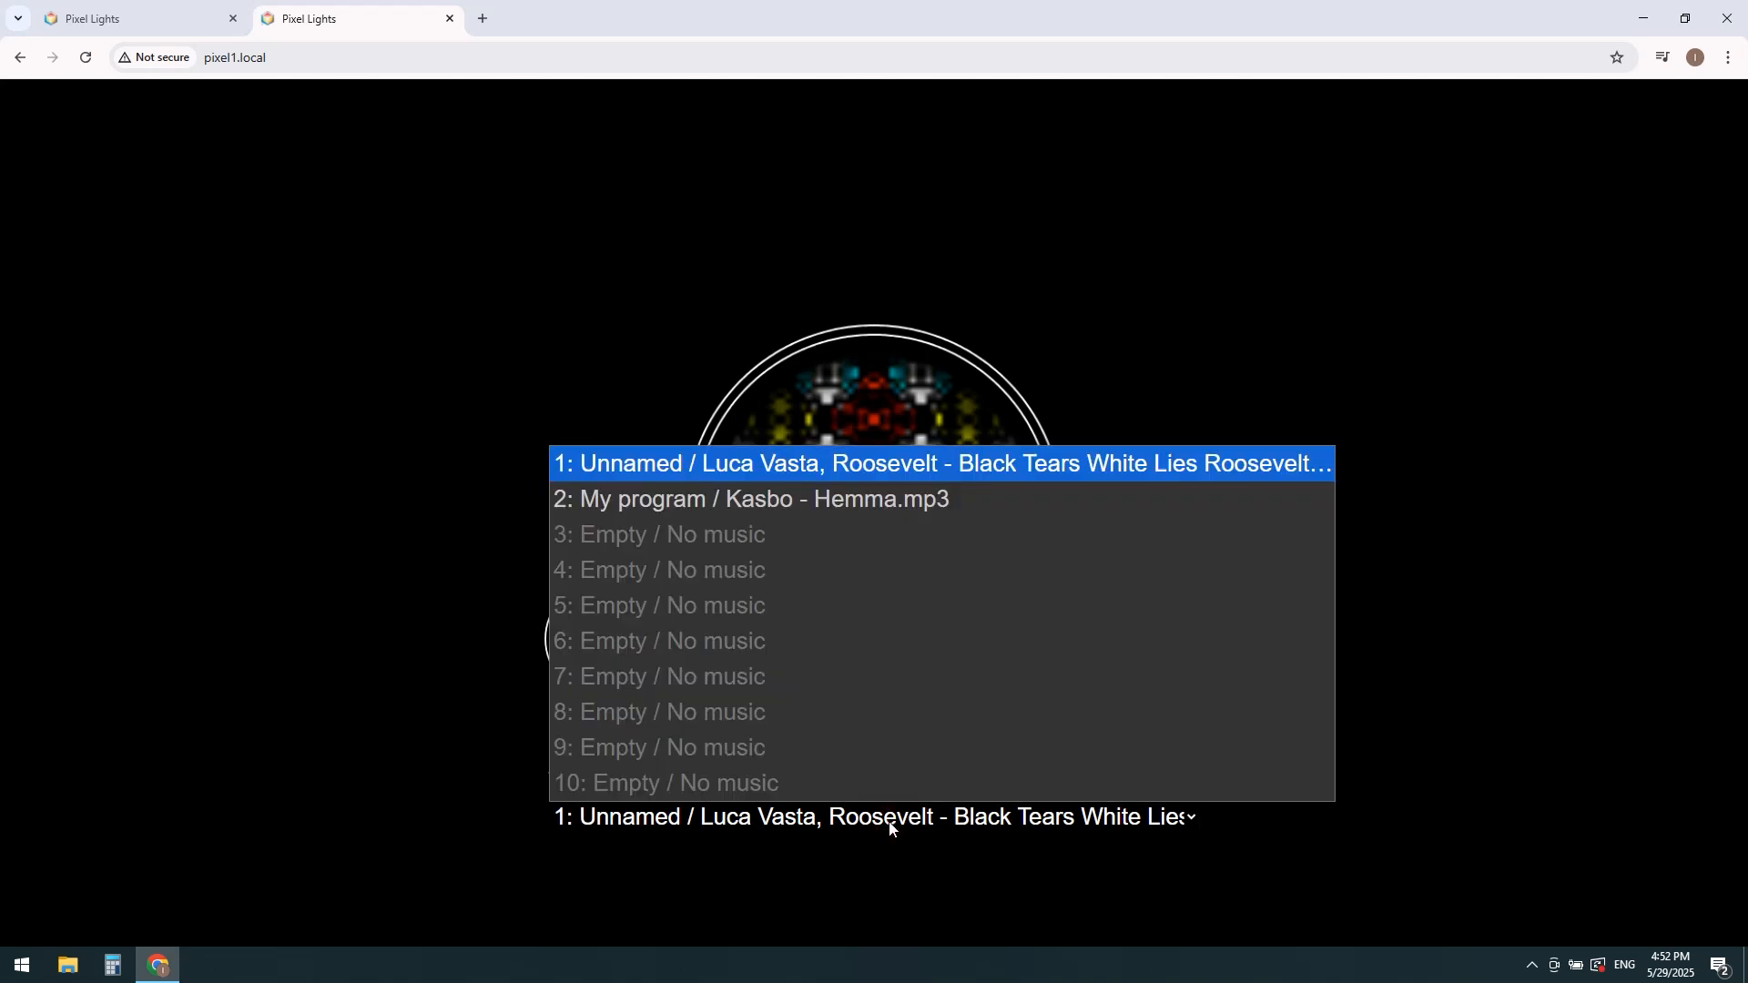
{"action": "left_click", "coordinate": [790, 508]}
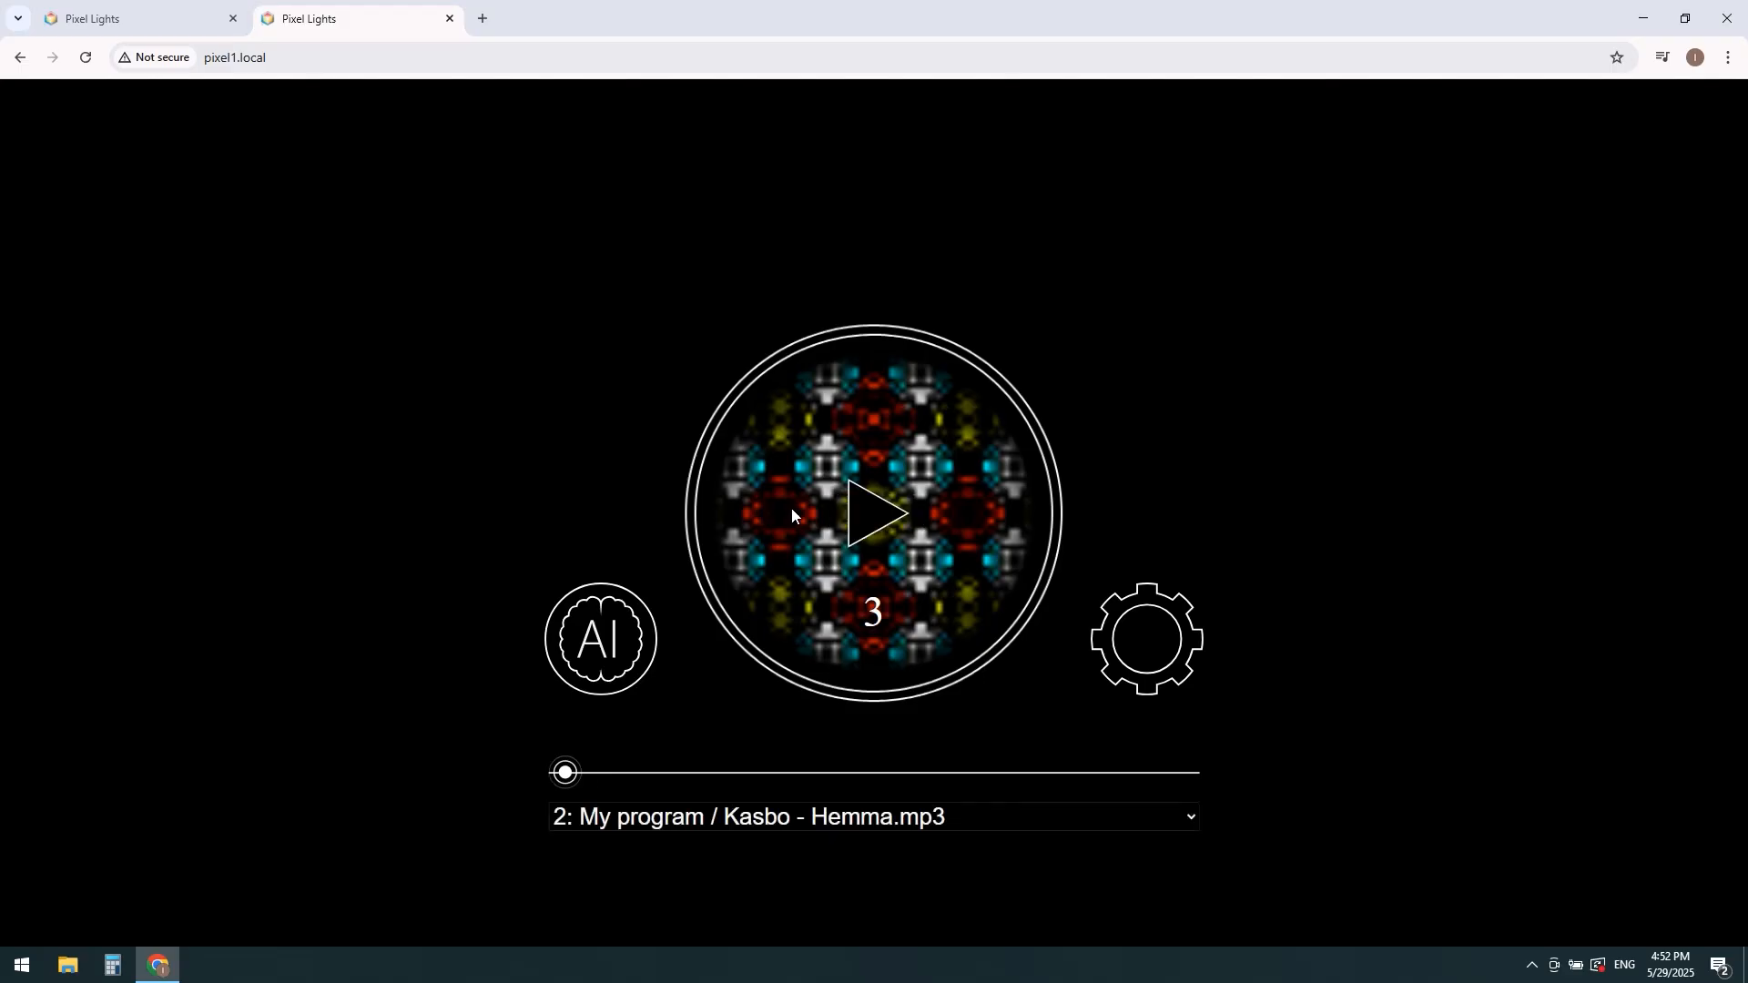
{"action": "left_click", "coordinate": [882, 507]}
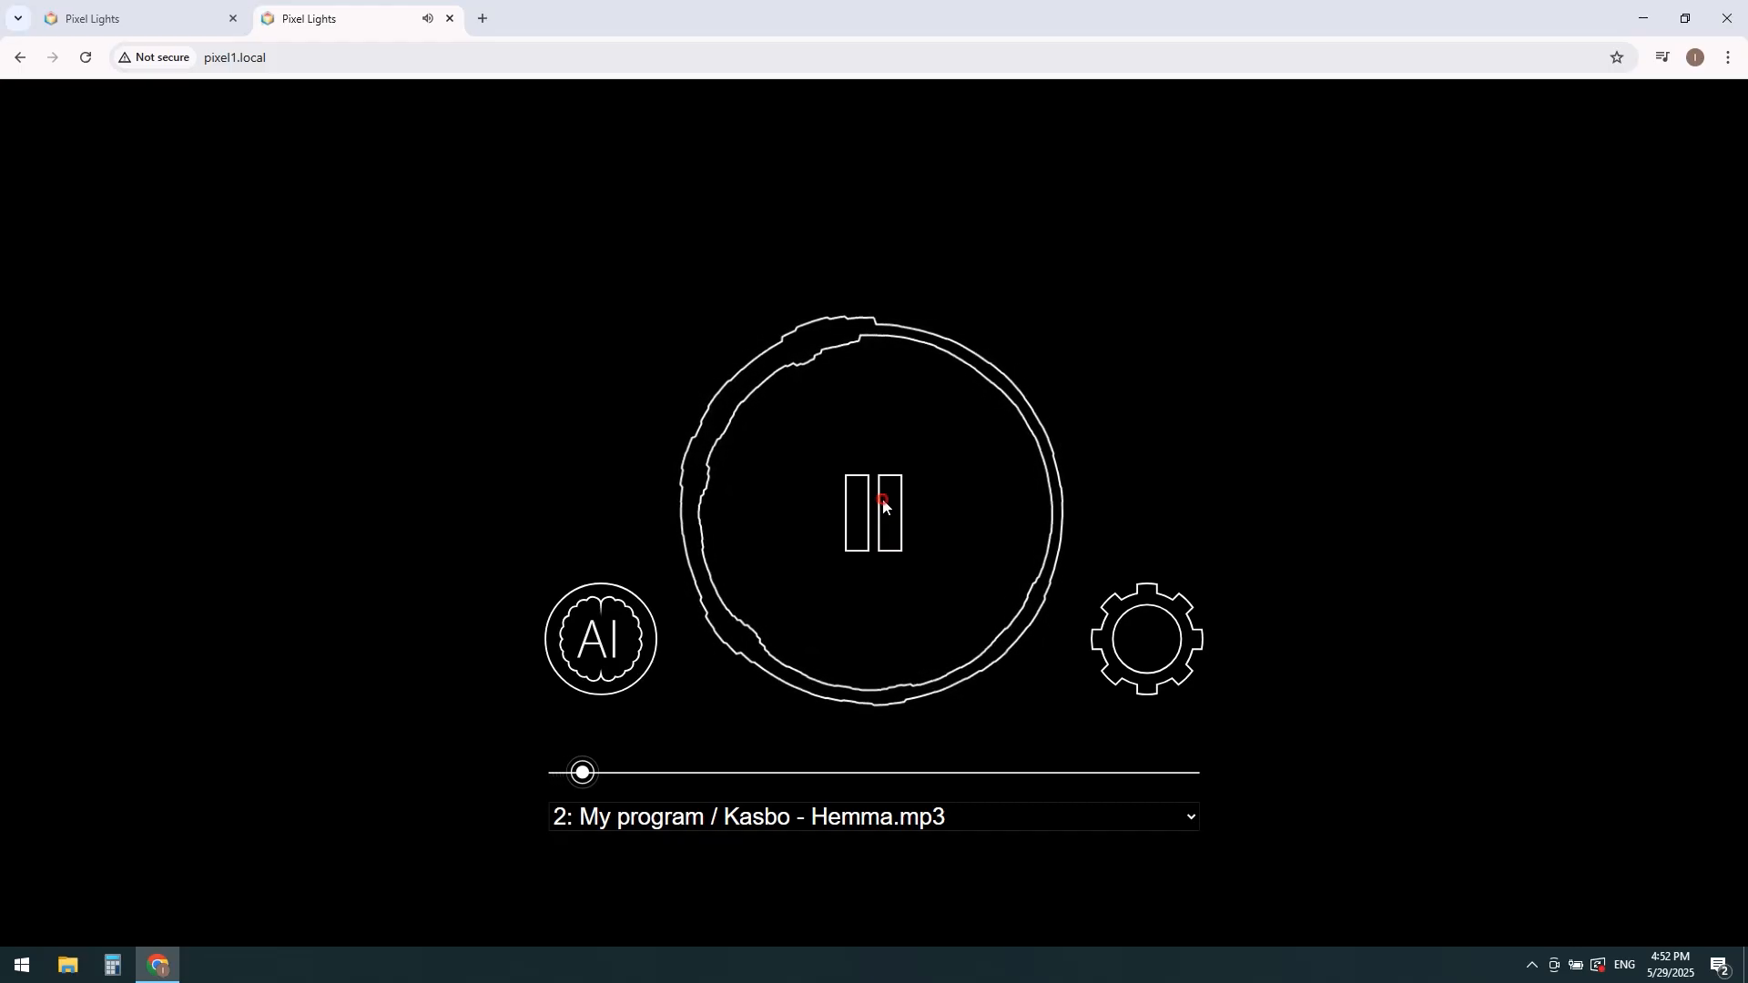
{"action": "left_click", "coordinate": [883, 499]}
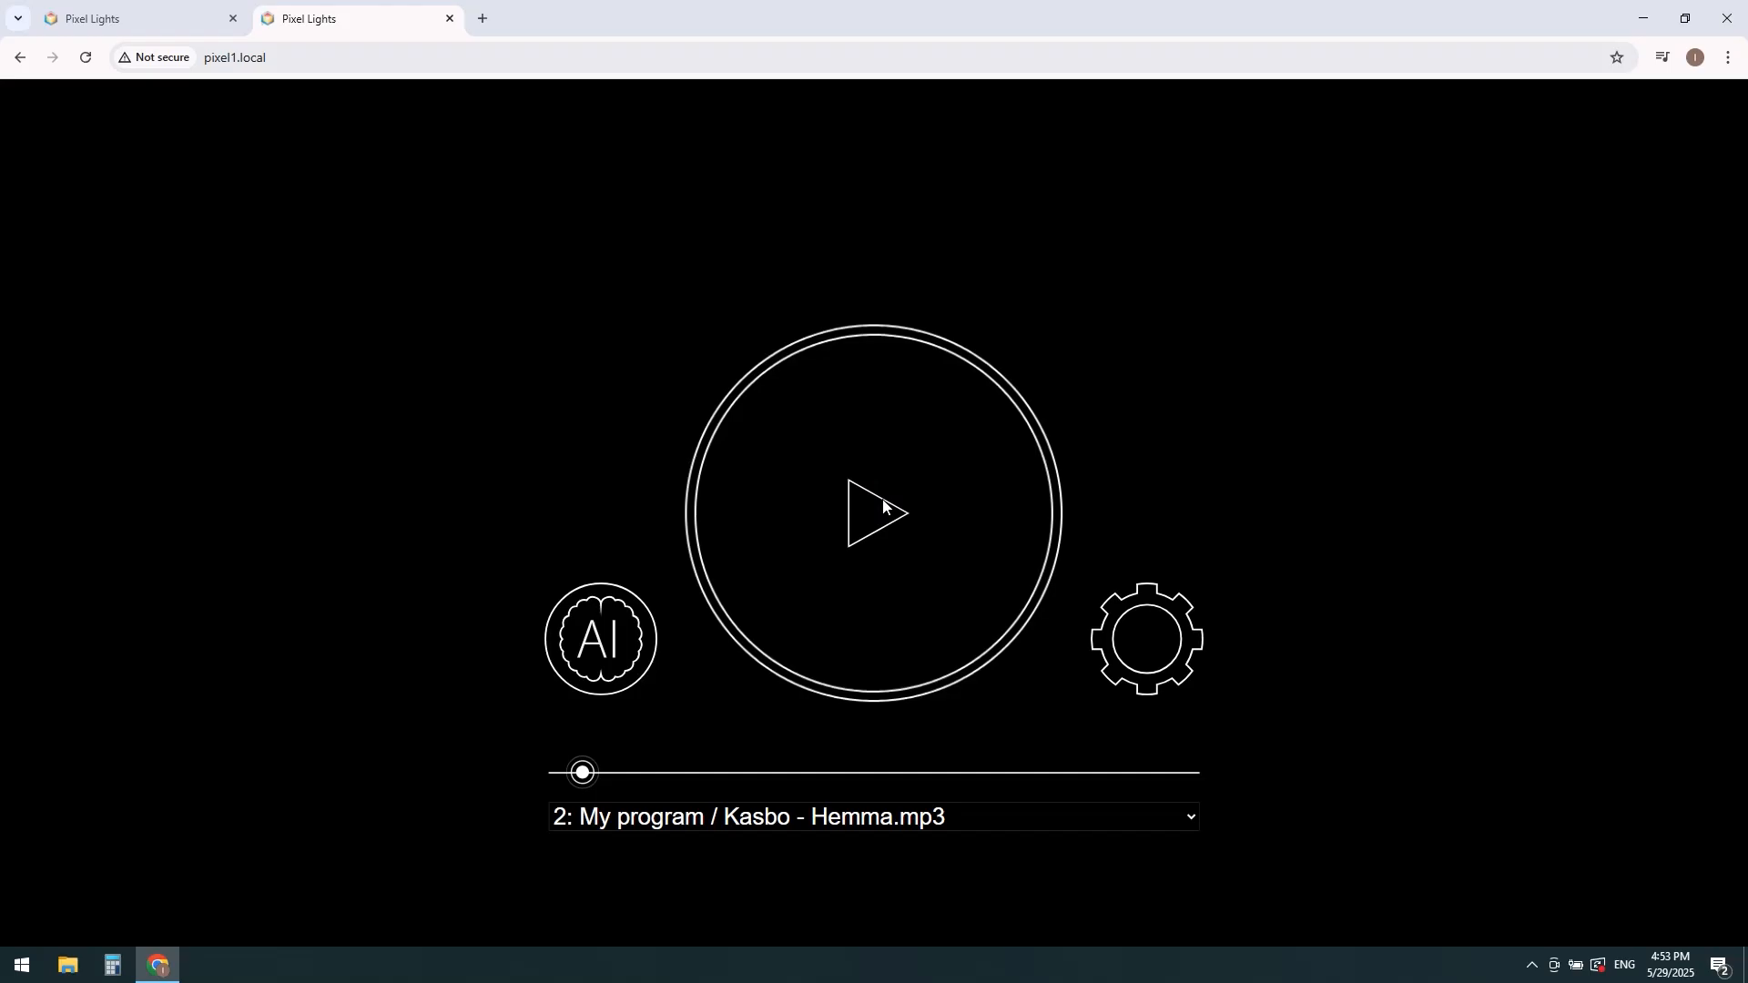
Step: View the slot 2 program in Smart Mode, leave it, and resume and pause playback
{"action": "left_click", "coordinate": [602, 637]}
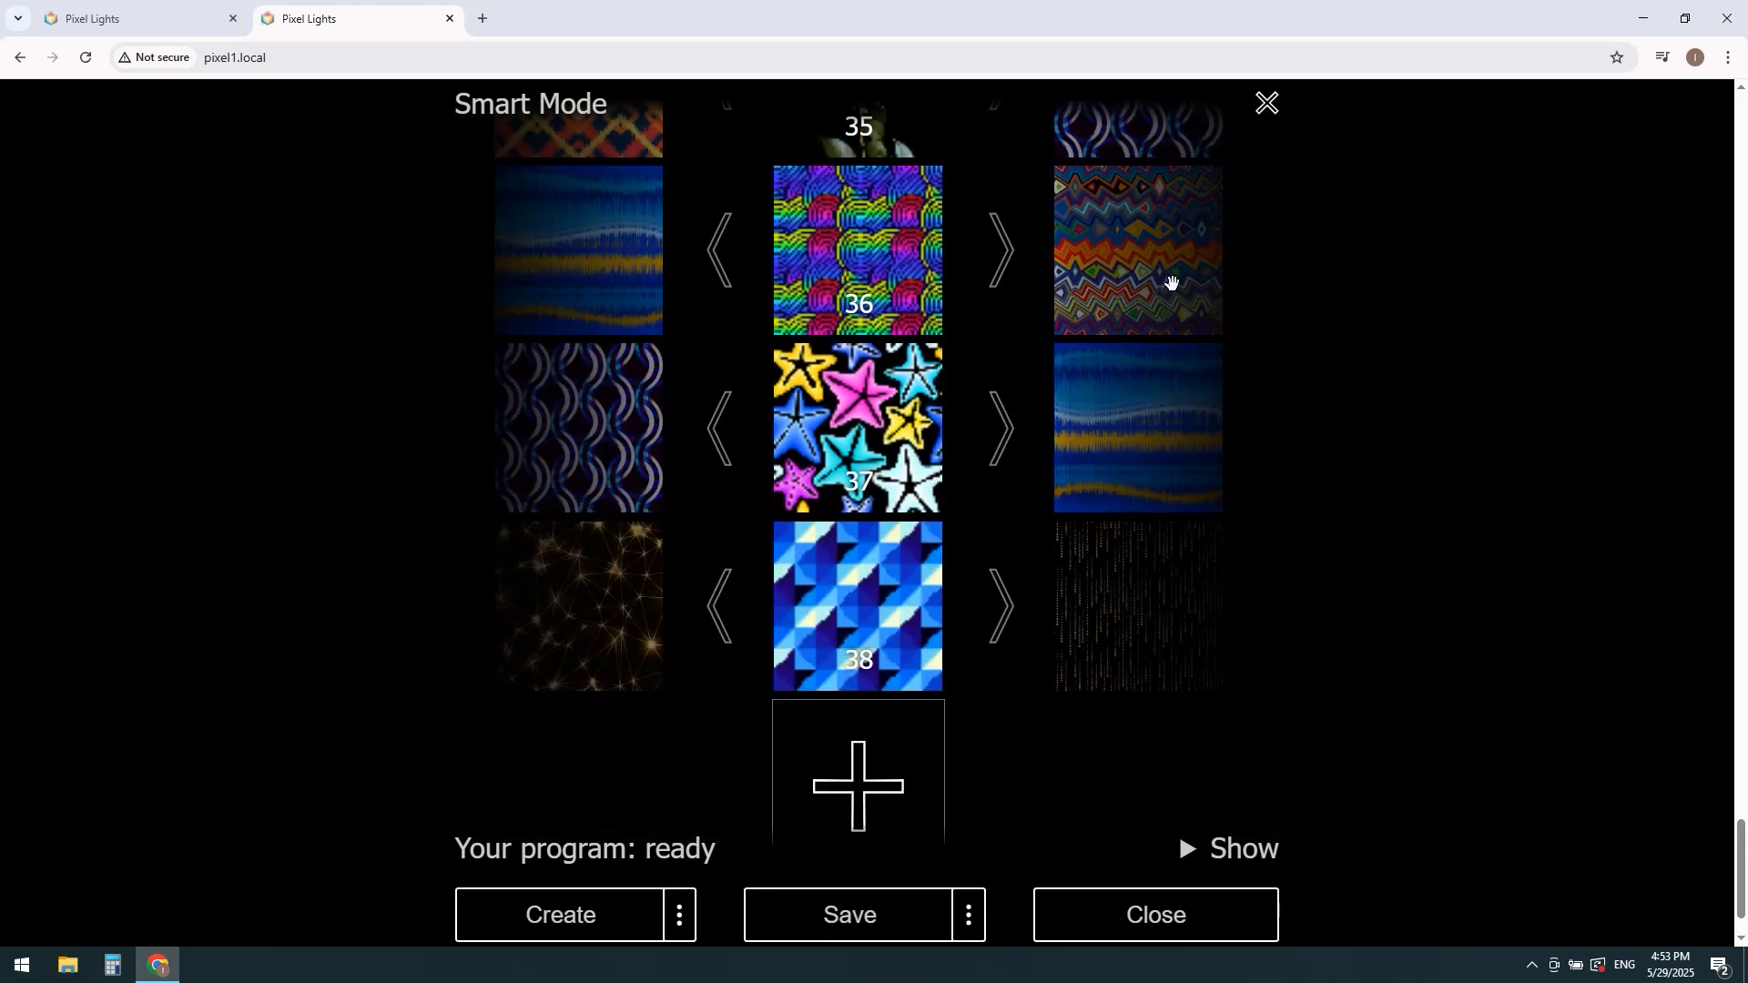
{"action": "left_click", "coordinate": [1268, 106]}
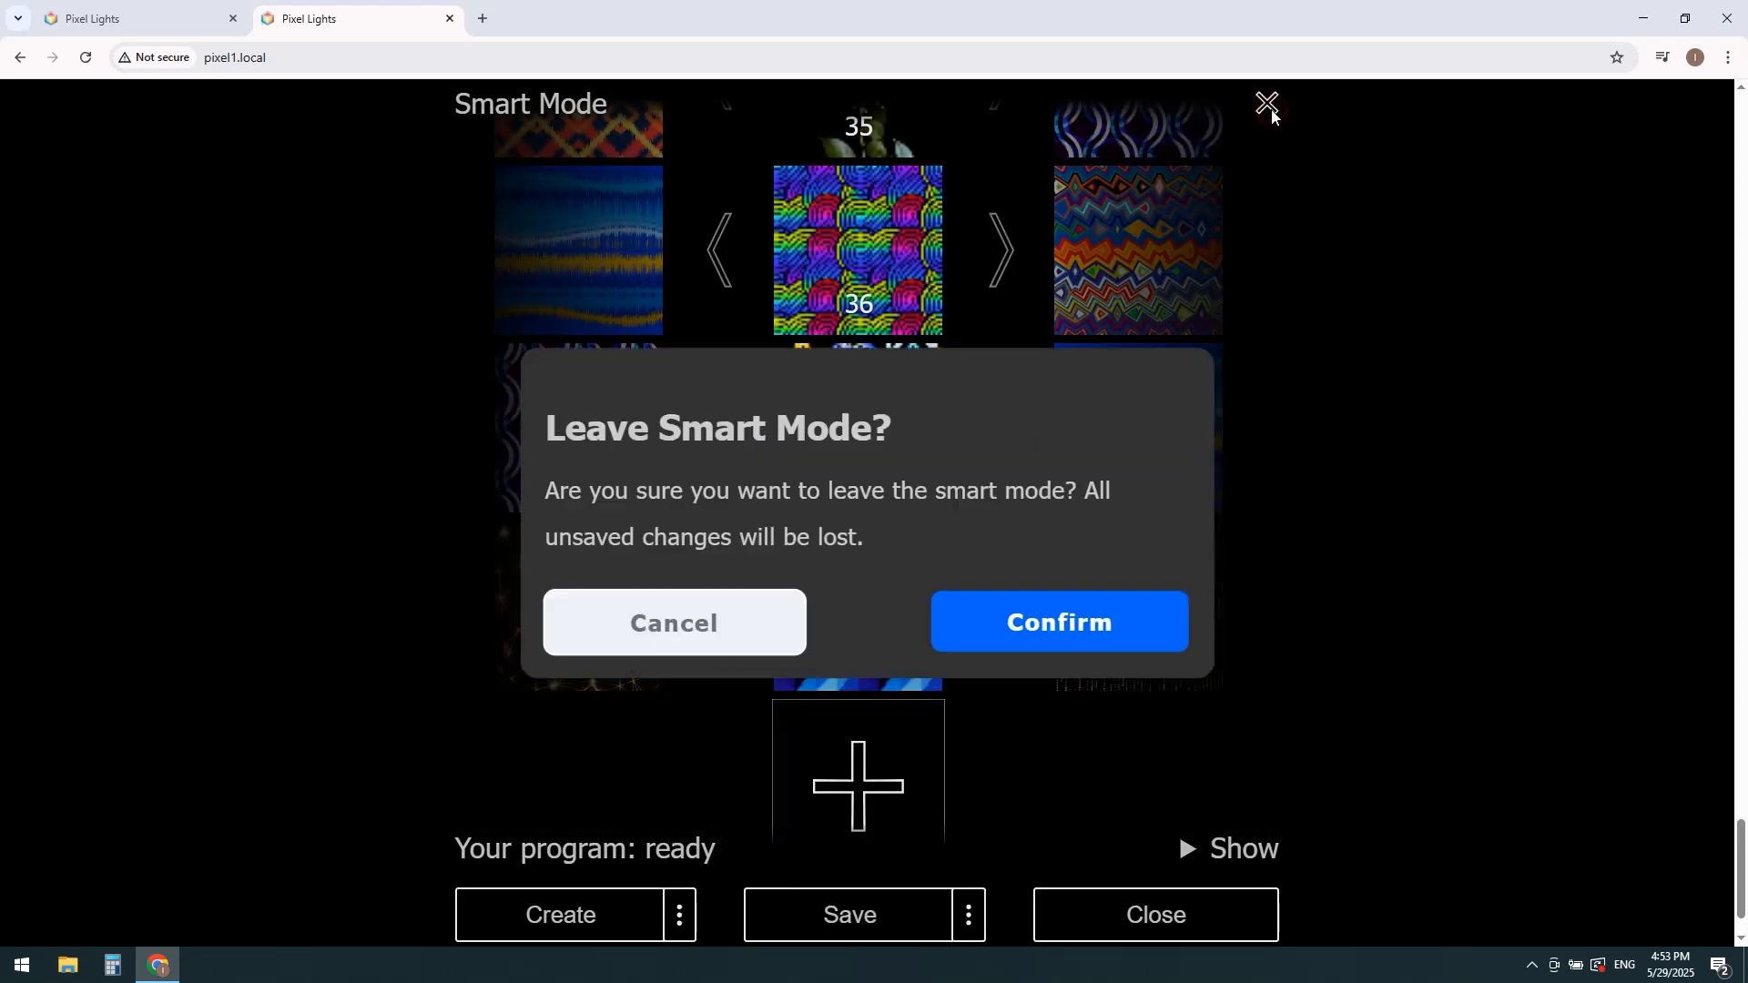
{"action": "left_click", "coordinate": [1034, 634]}
{"action": "left_click", "coordinate": [868, 517]}
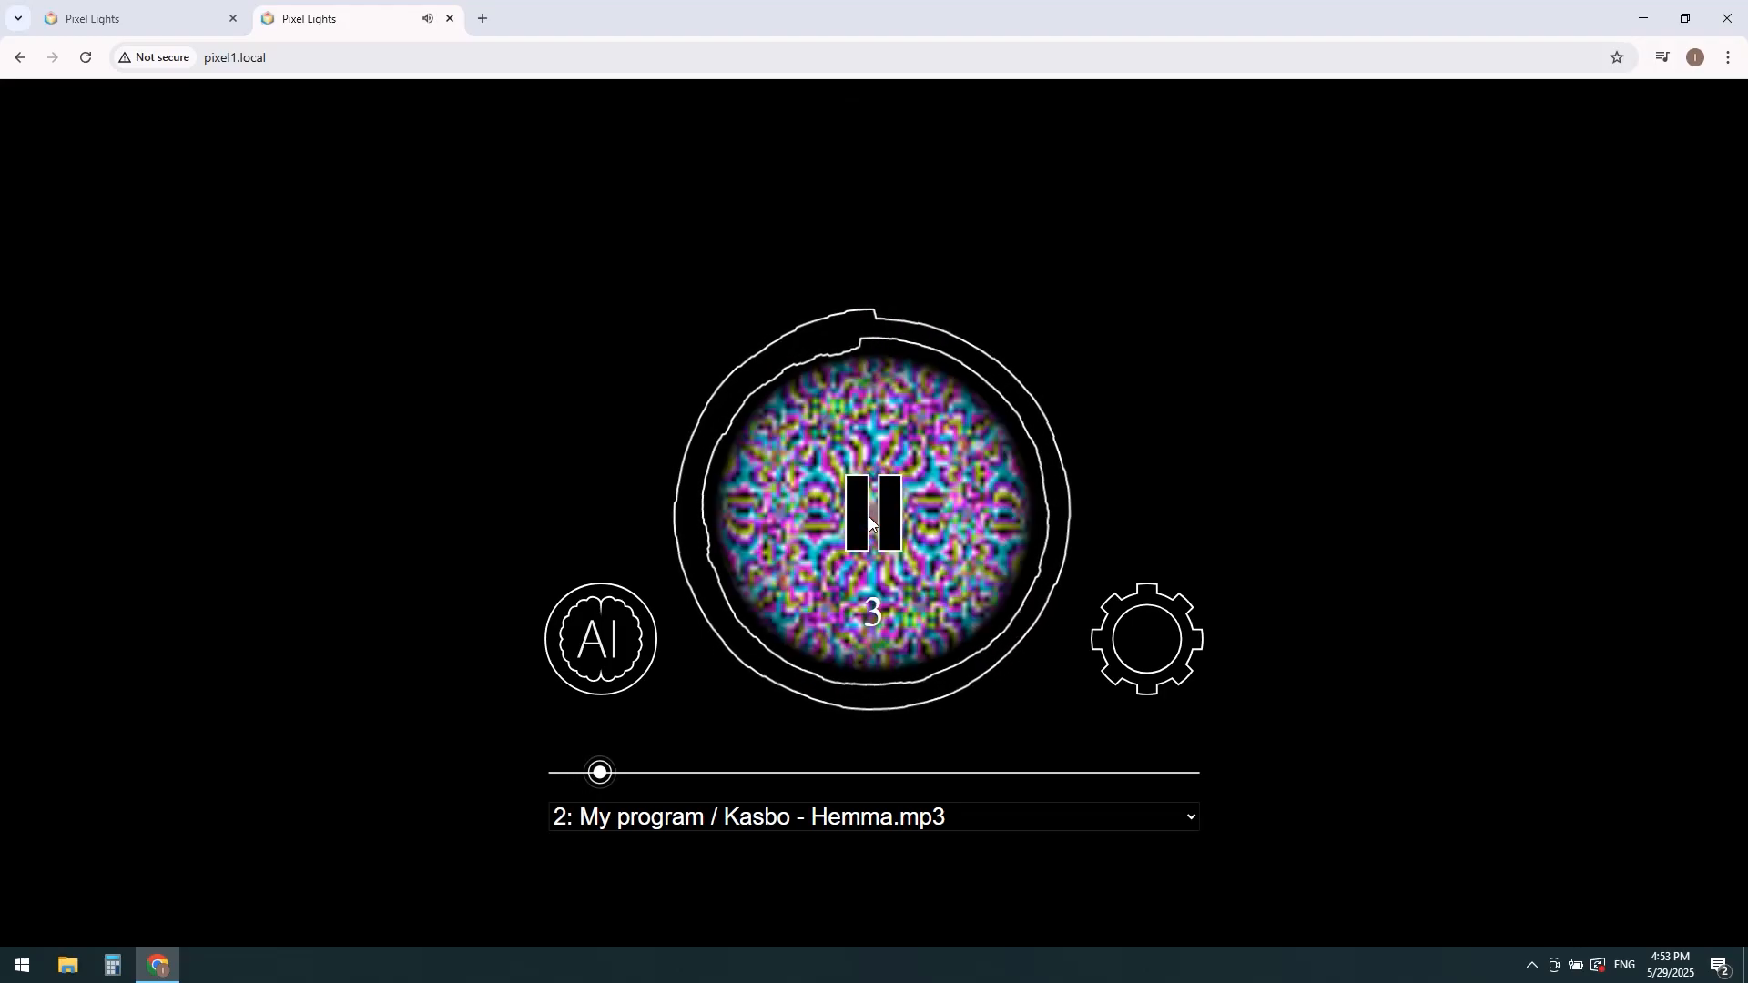
{"action": "left_click", "coordinate": [868, 516]}
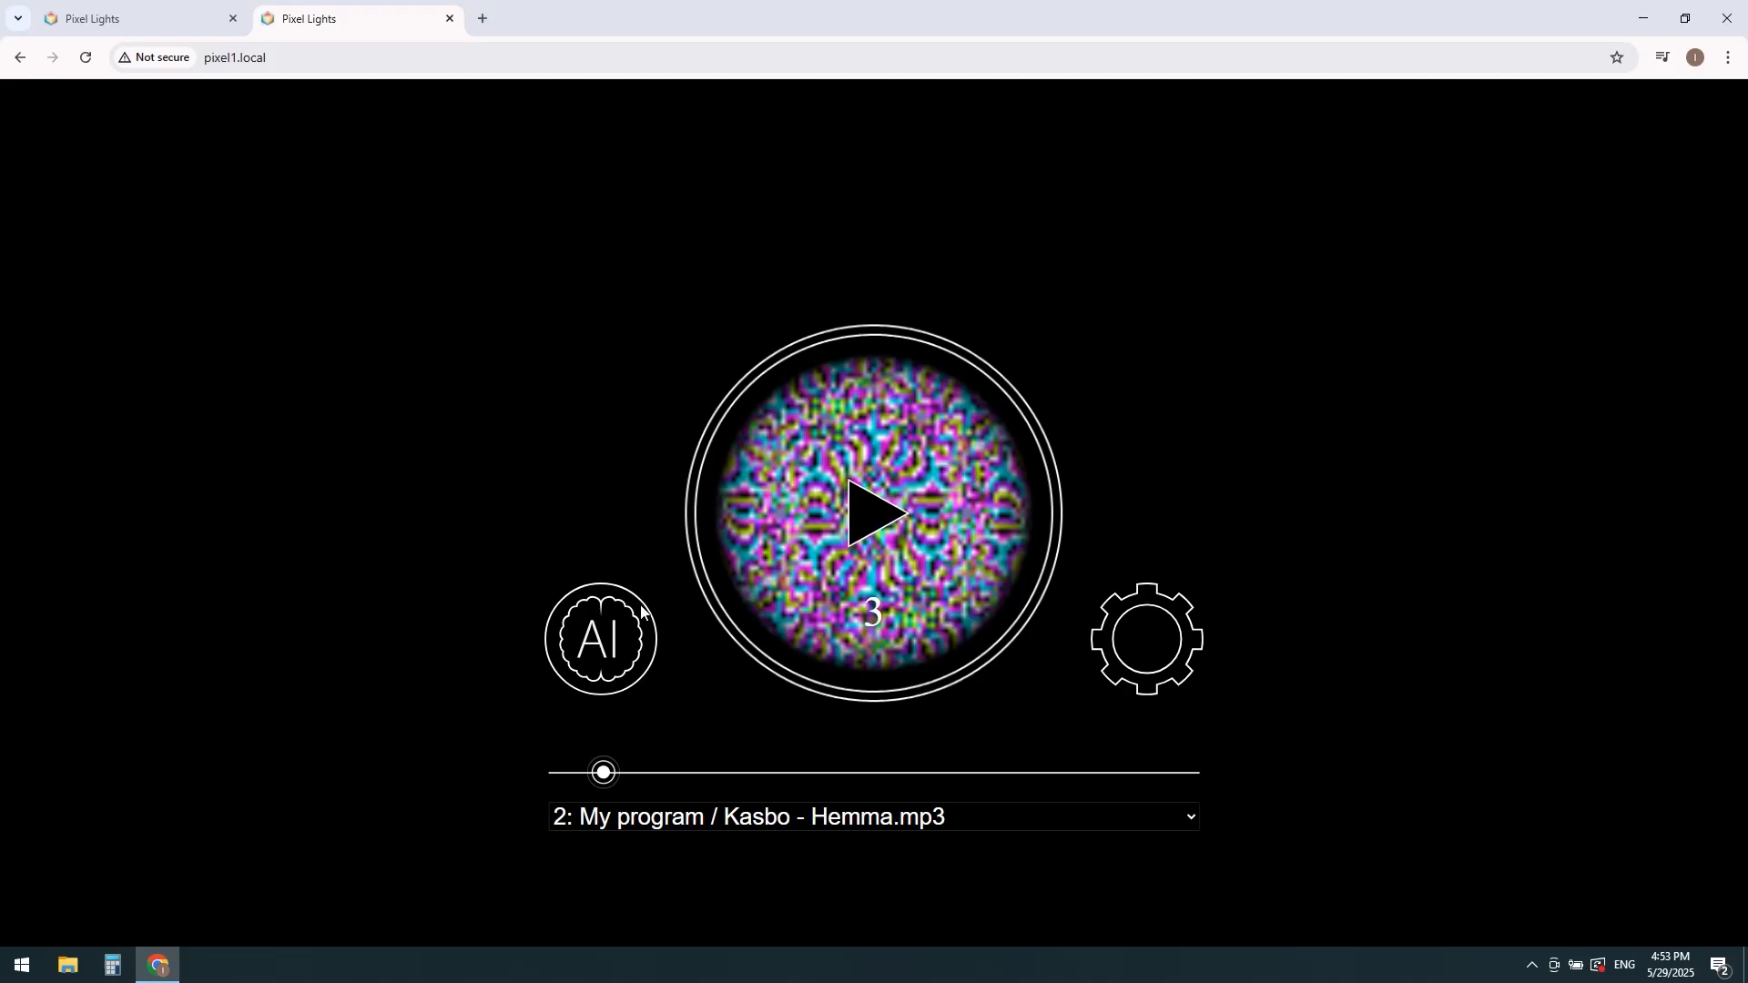
Step: Reopen the slot 2 program in Smart Mode and expand its settings down to the Generate Pictures options under Add Images
{"action": "left_click", "coordinate": [618, 632]}
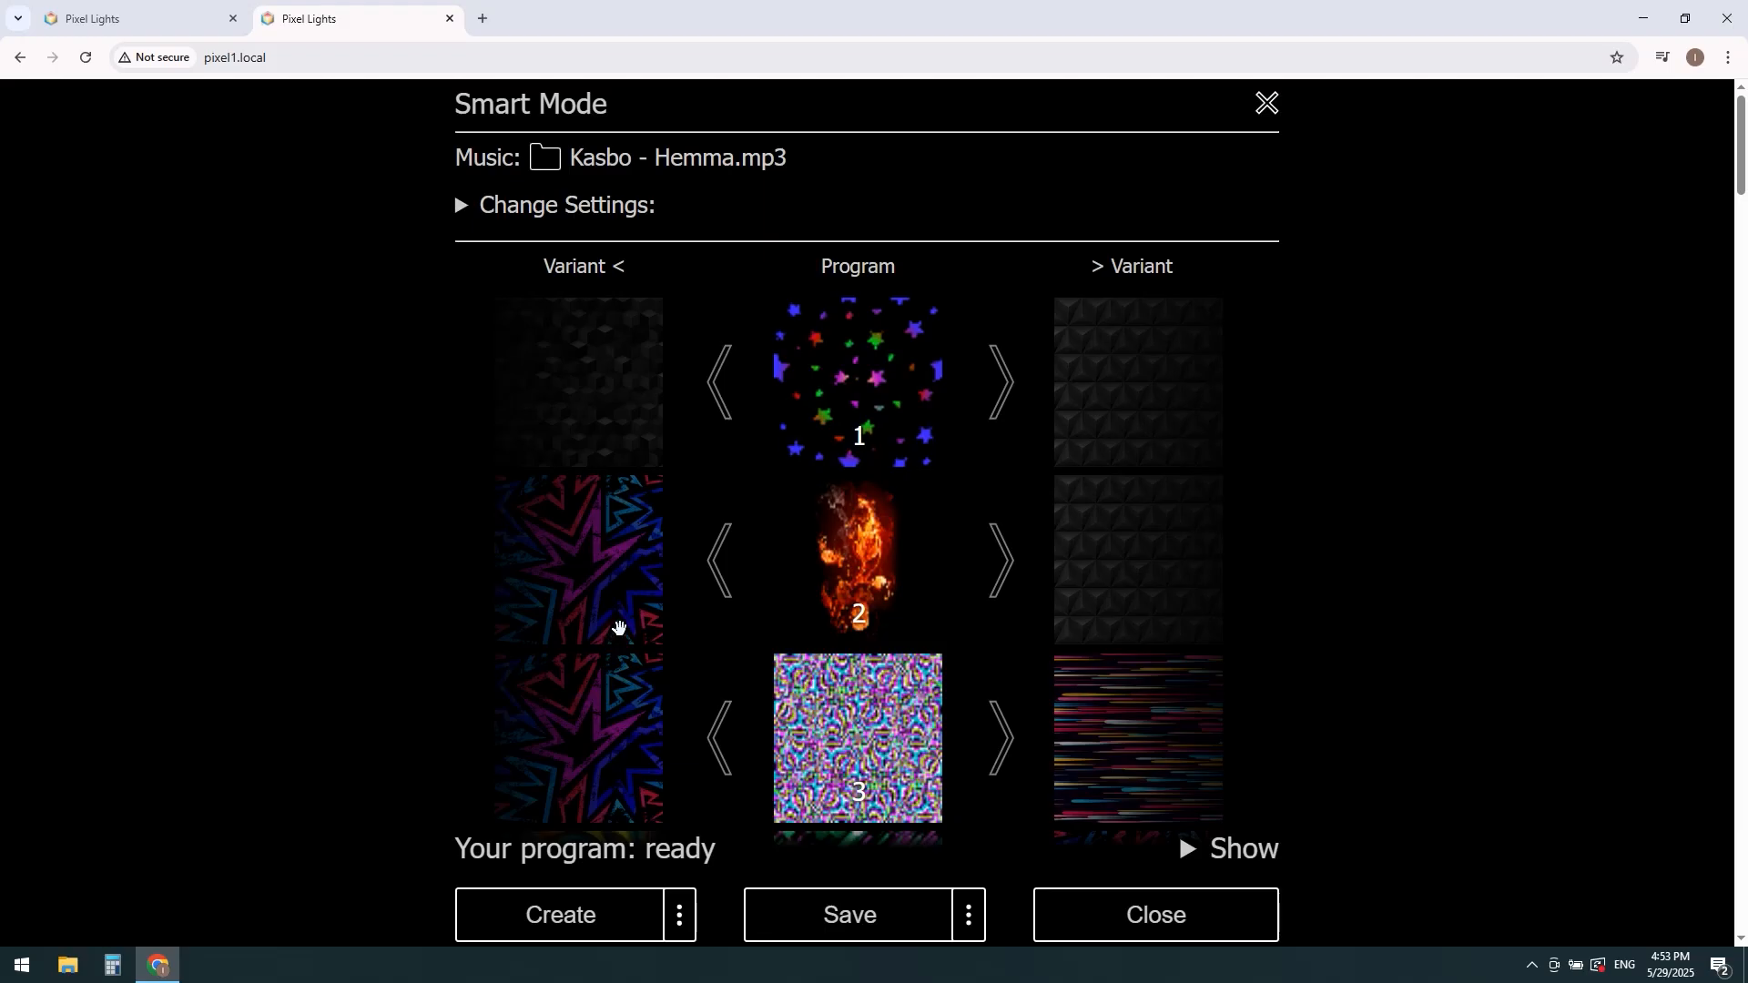
{"action": "left_click", "coordinate": [462, 214]}
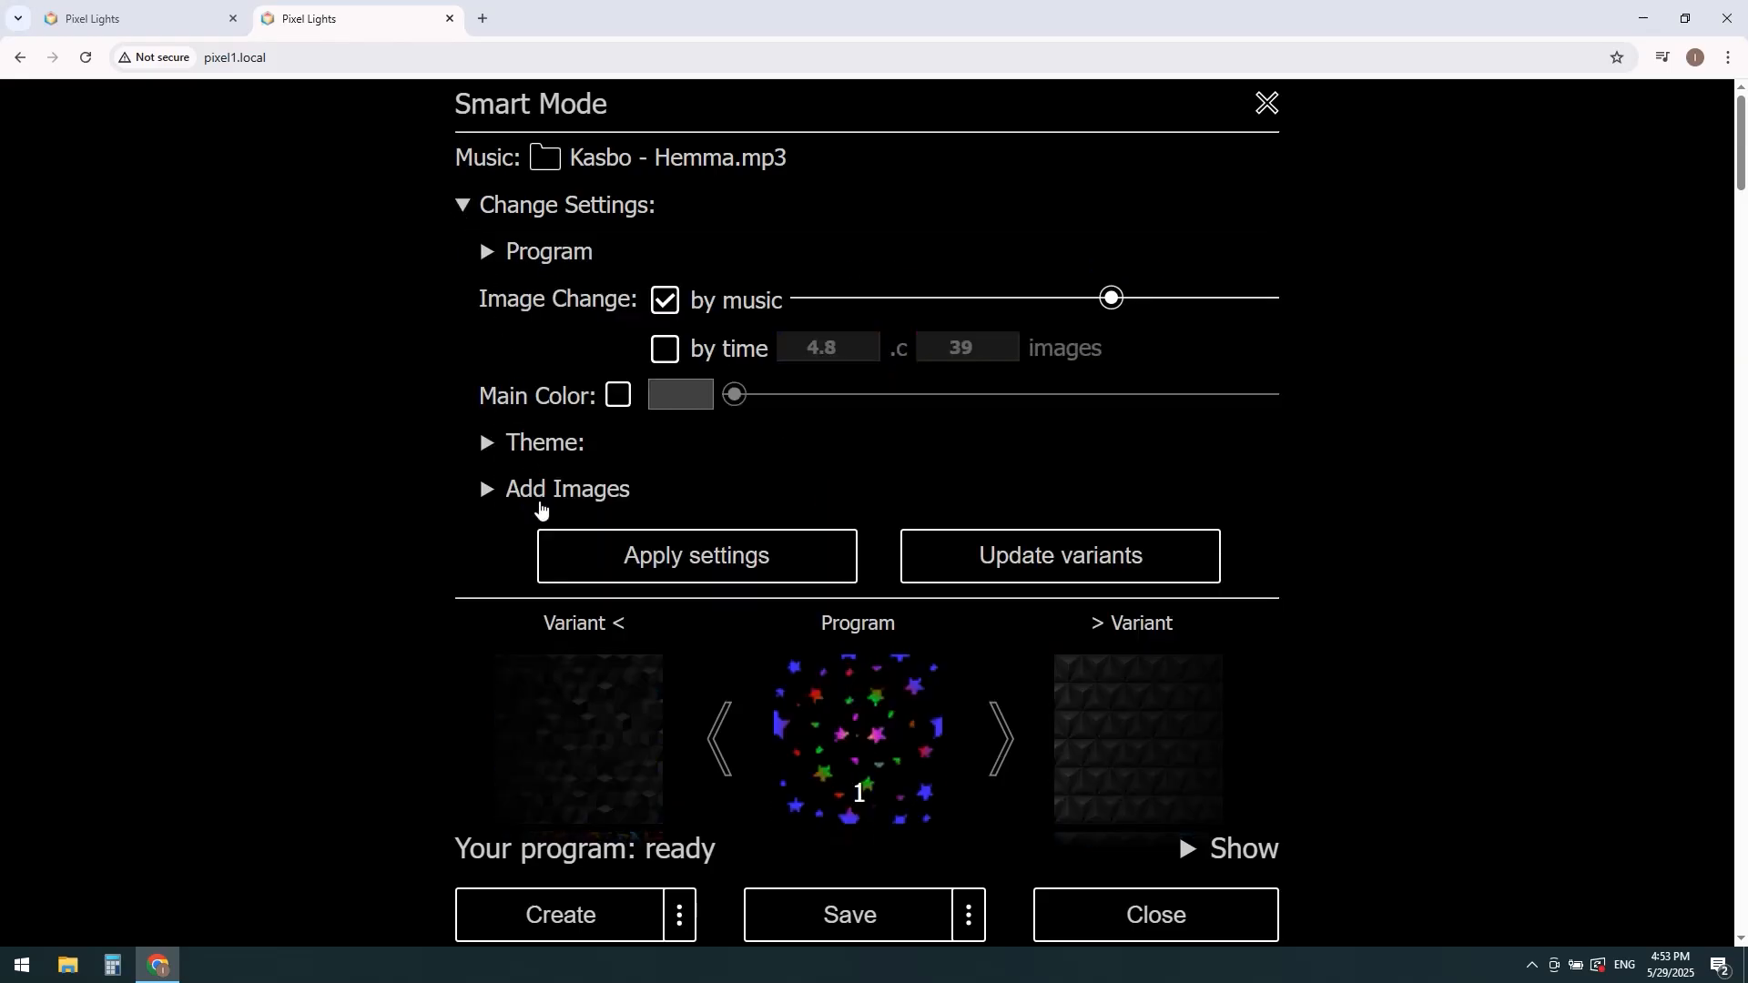
{"action": "left_click", "coordinate": [538, 508]}
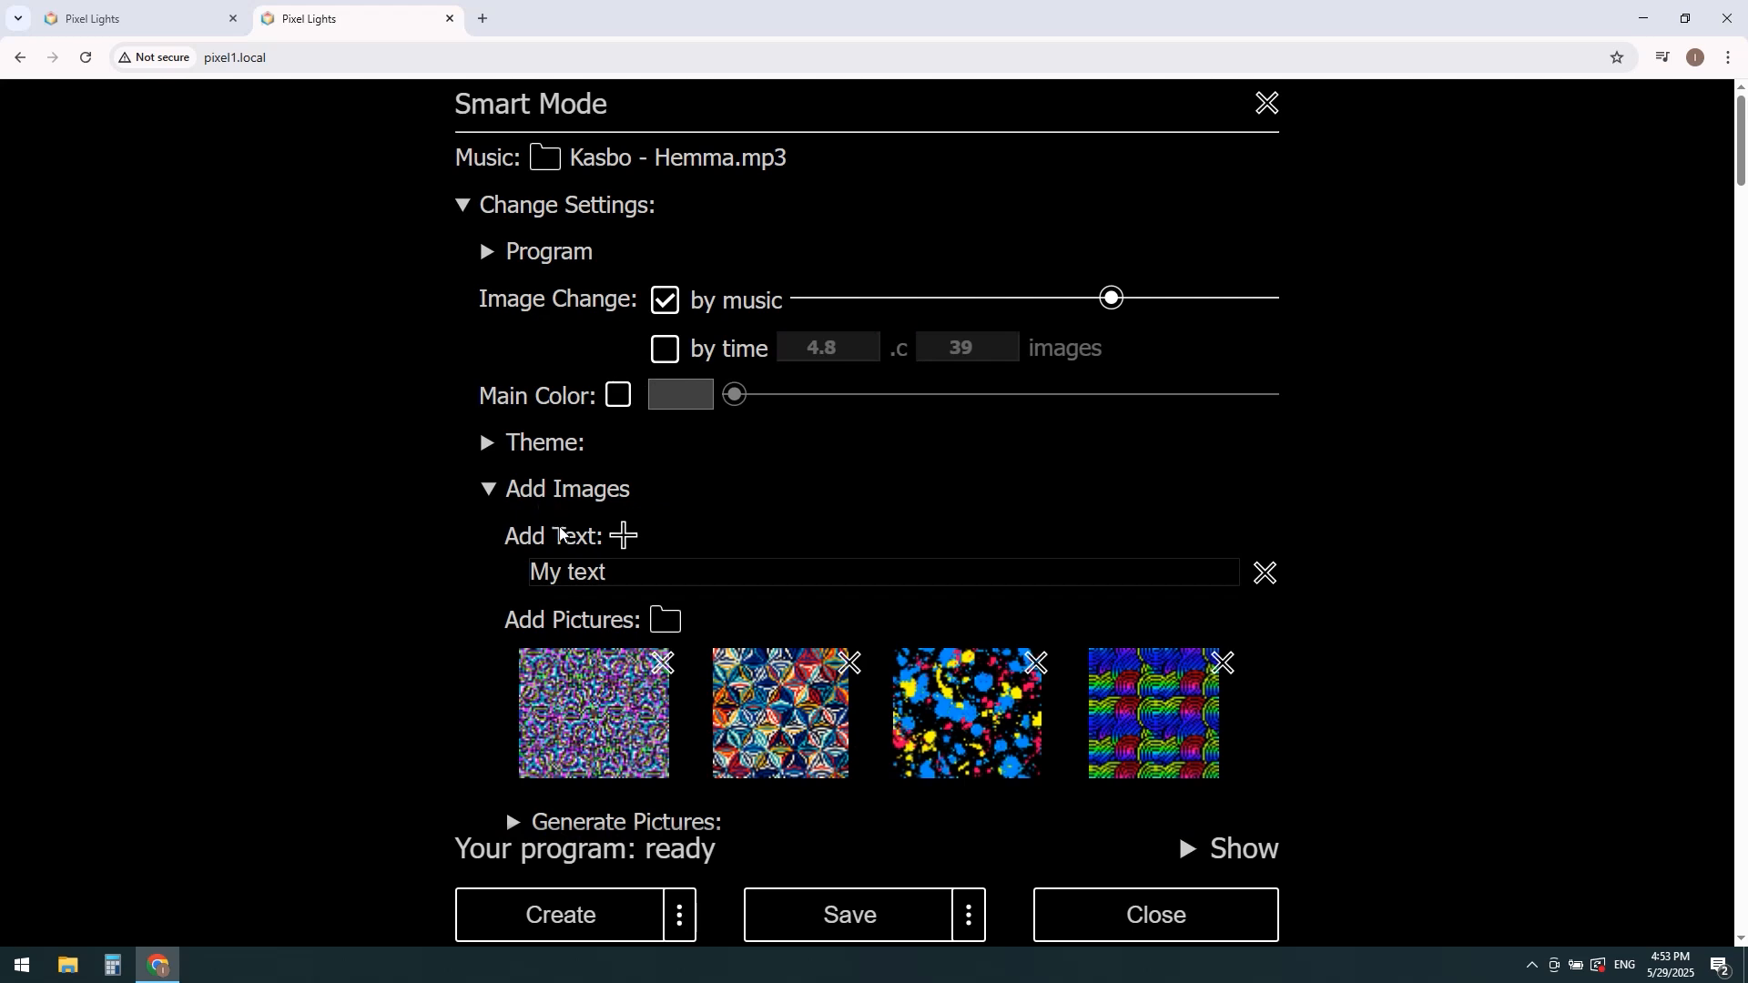
{"action": "scroll", "coordinate": [558, 538], "scroll_direction": "down", "scroll_amount": 3}
{"action": "left_click", "coordinate": [514, 518]}
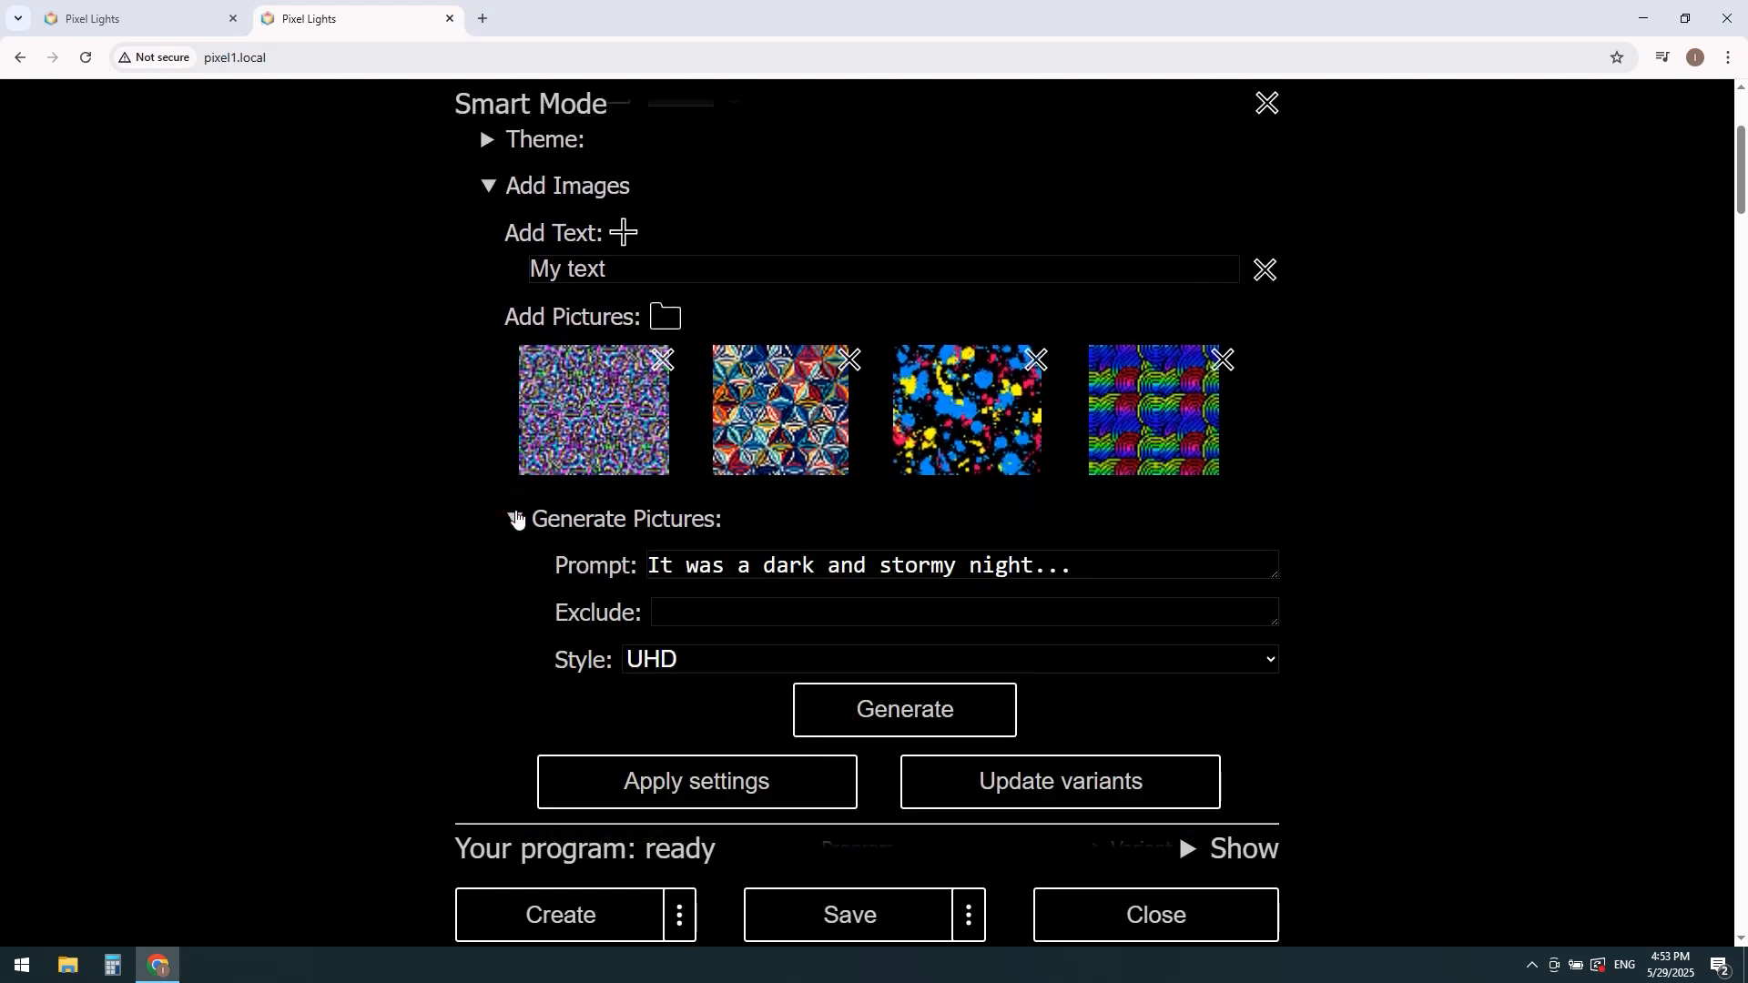
Step: Replace the picture generation prompt with "Rose, black backgound"
{"action": "scroll", "coordinate": [515, 518], "scroll_direction": "down", "scroll_amount": 2}
{"action": "left_click_drag", "start_coordinate": [1157, 418], "coordinate": [643, 413]}
{"action": "type", "text": "Rose, bl"}
{"action": "type", "text": "ack"}
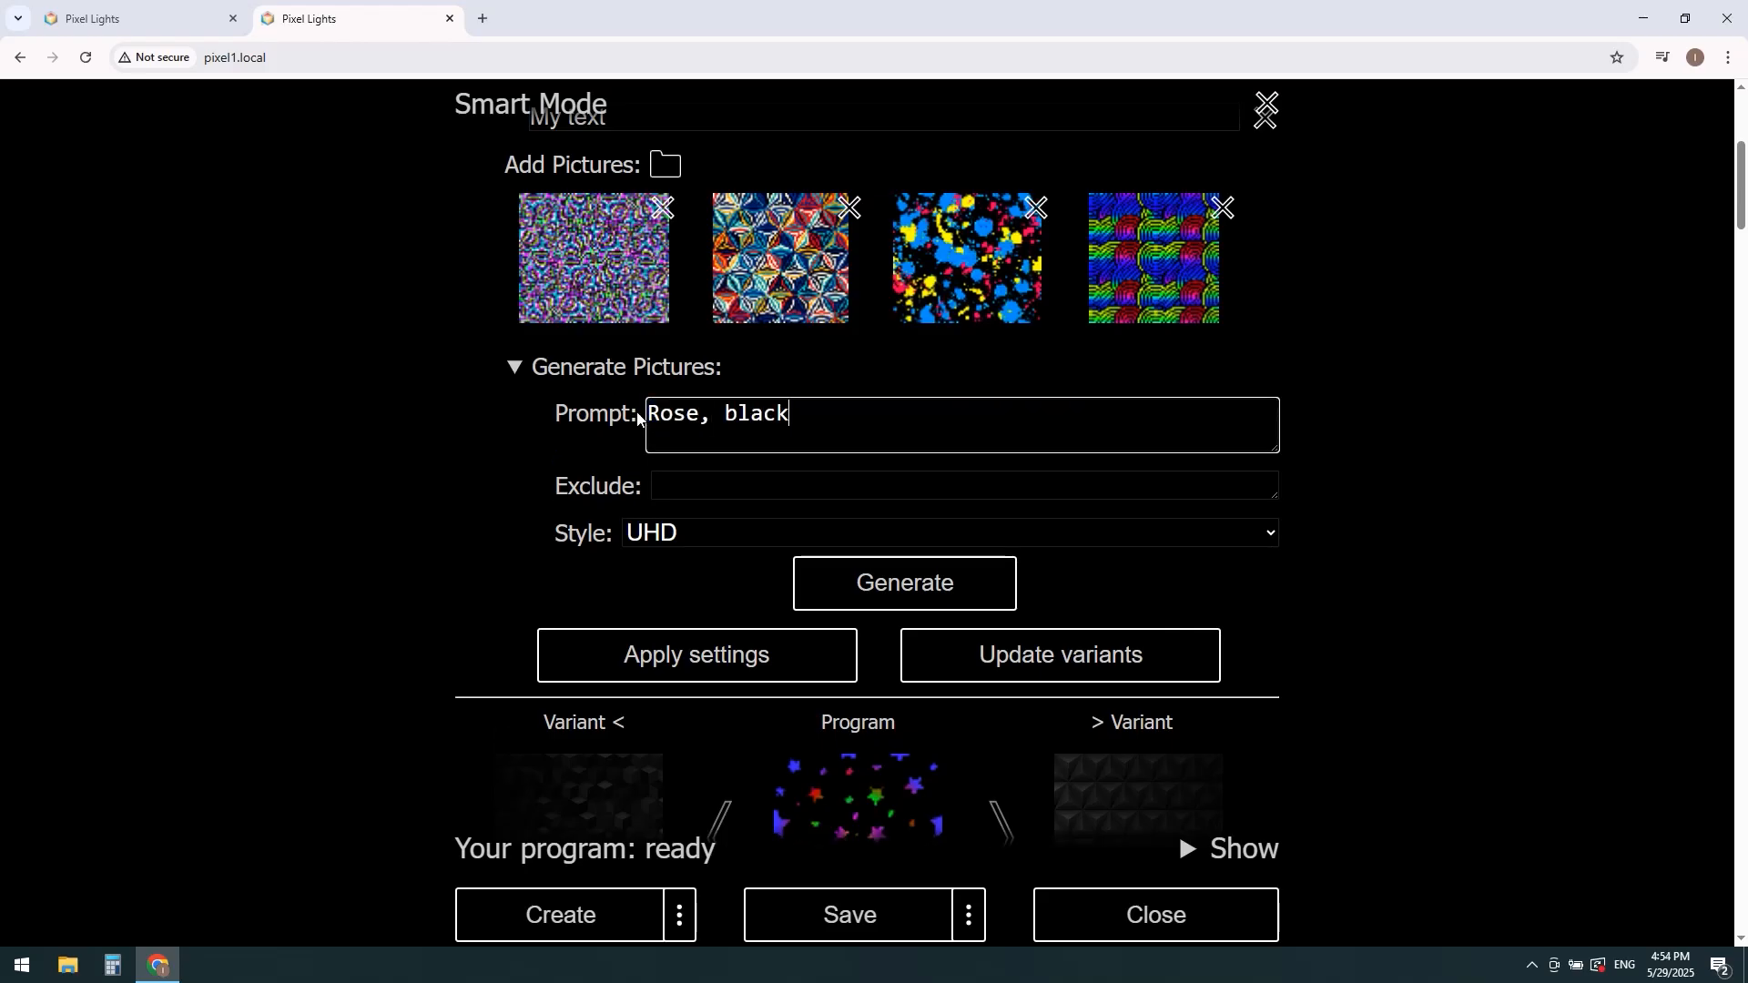
{"action": "type", "text": " backgound"}
Step: Exclude "Vase" from the picture, set the style to ANIME and generate the image
{"action": "left_click", "coordinate": [698, 485]}
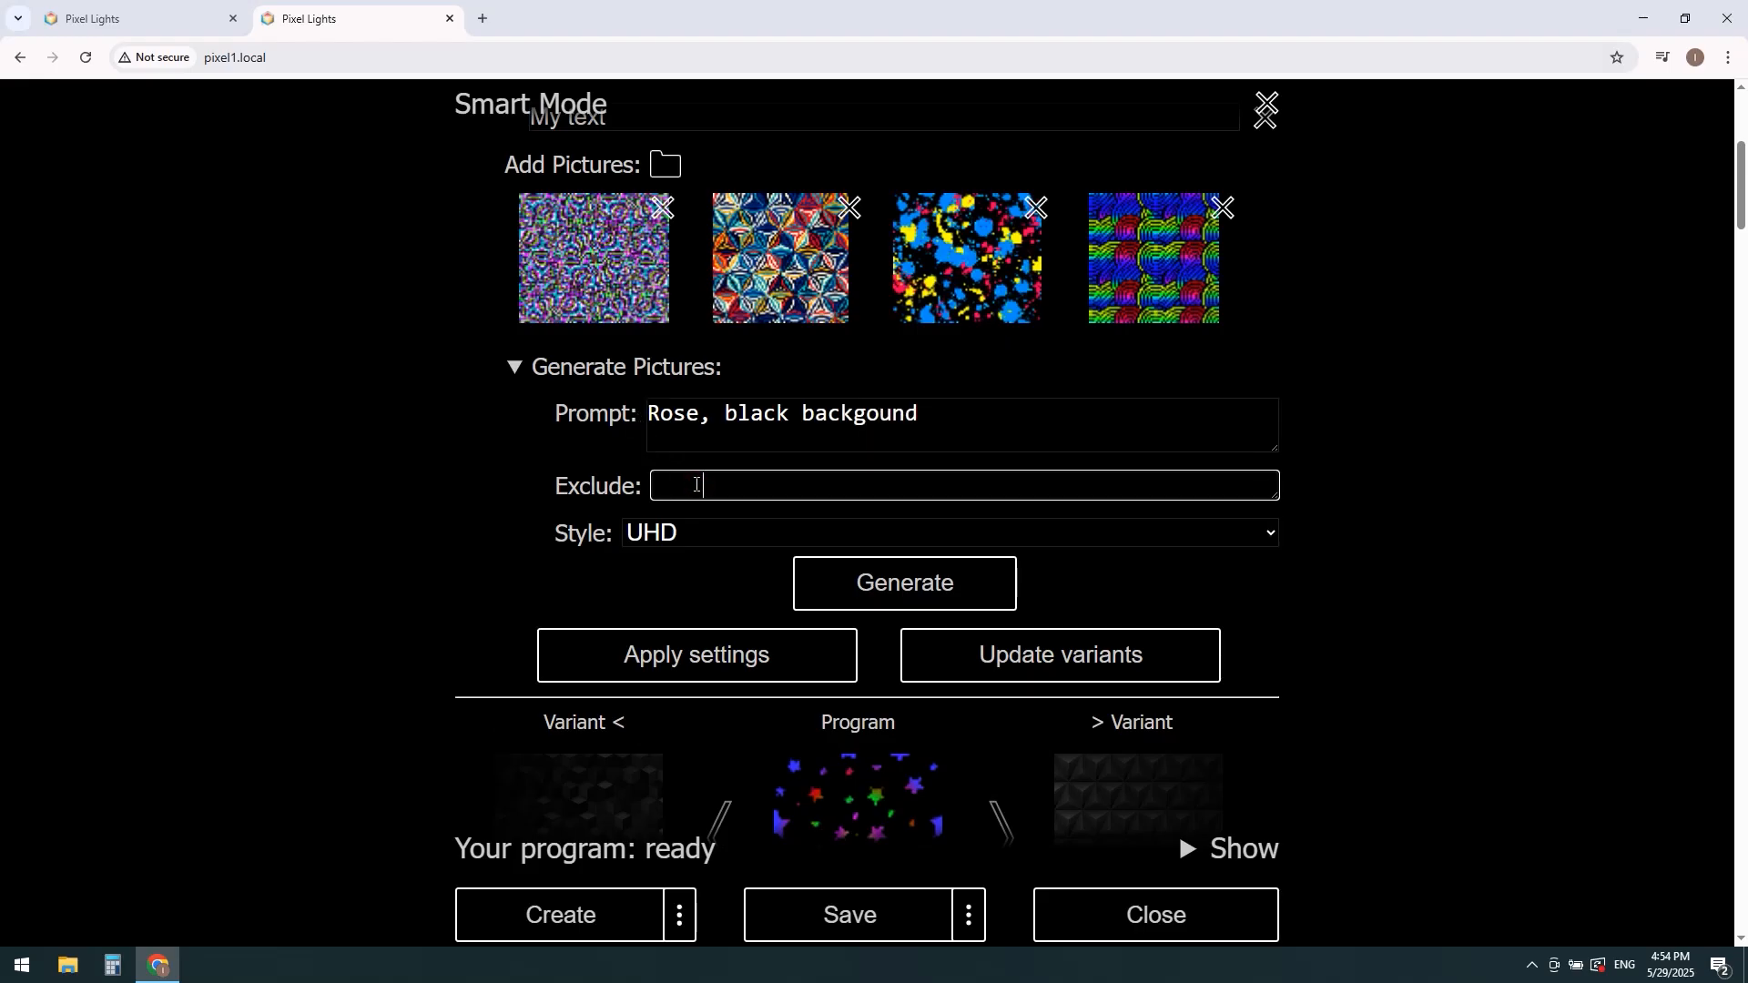
{"action": "type", "text": "Vase"}
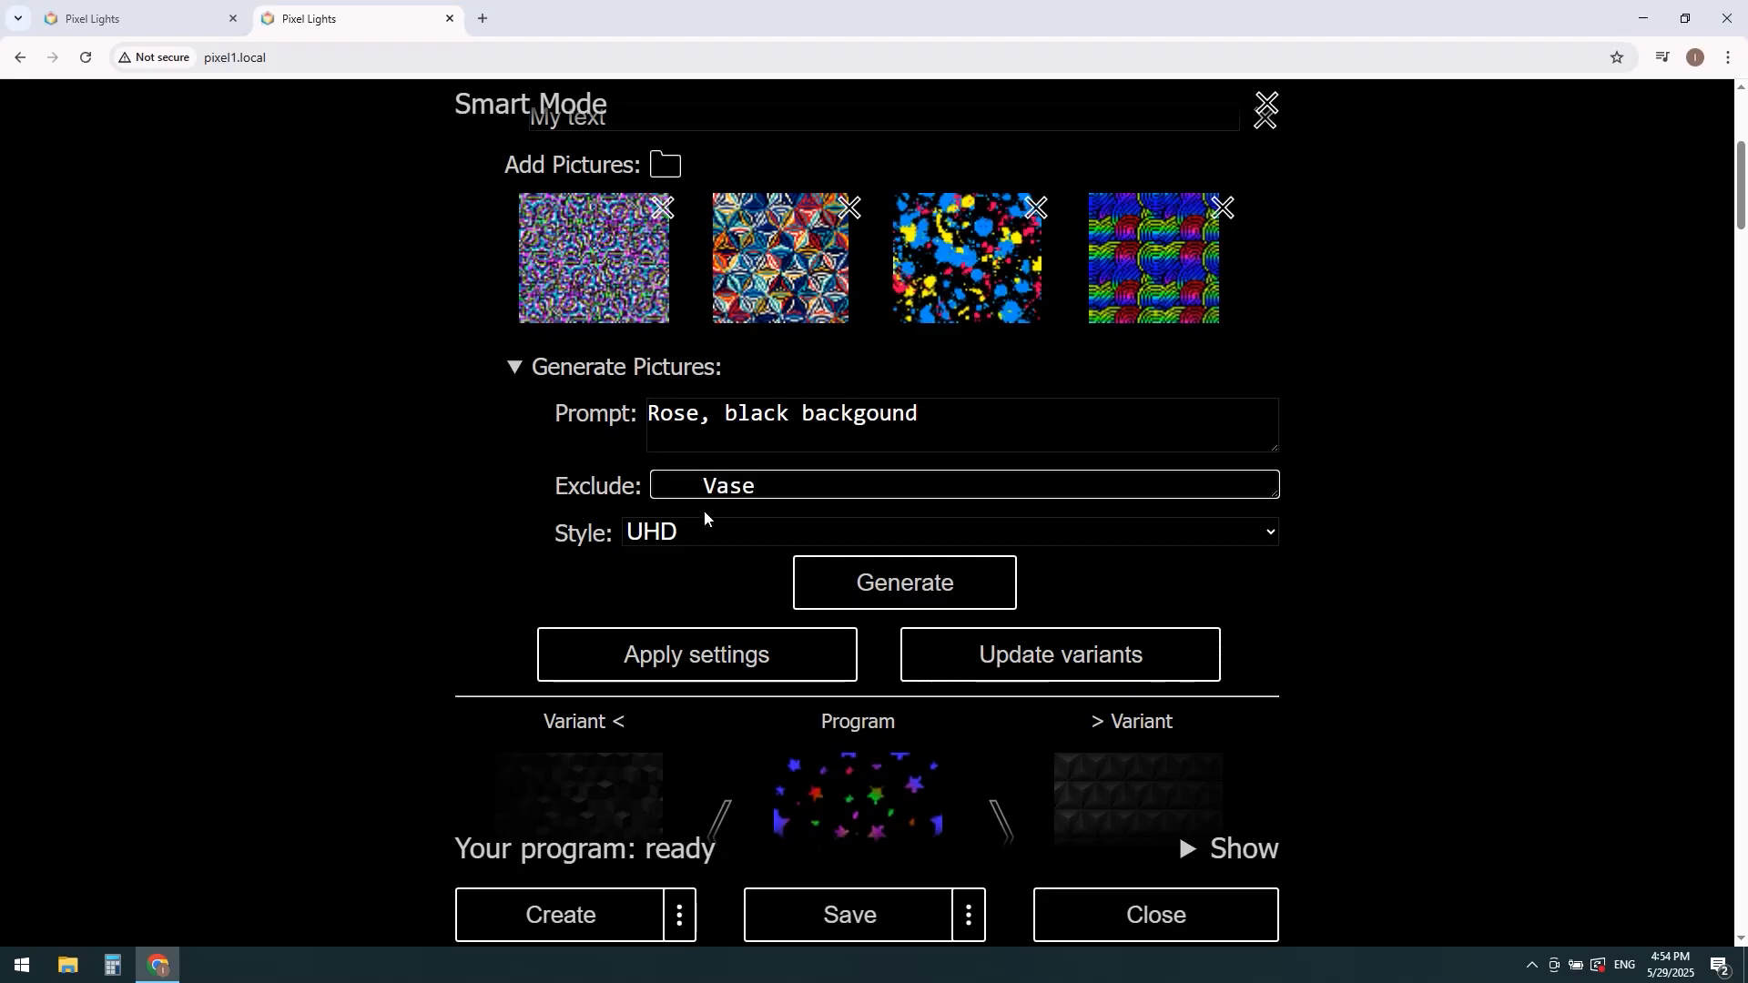
{"action": "left_click", "coordinate": [701, 535]}
{"action": "left_click", "coordinate": [698, 643]}
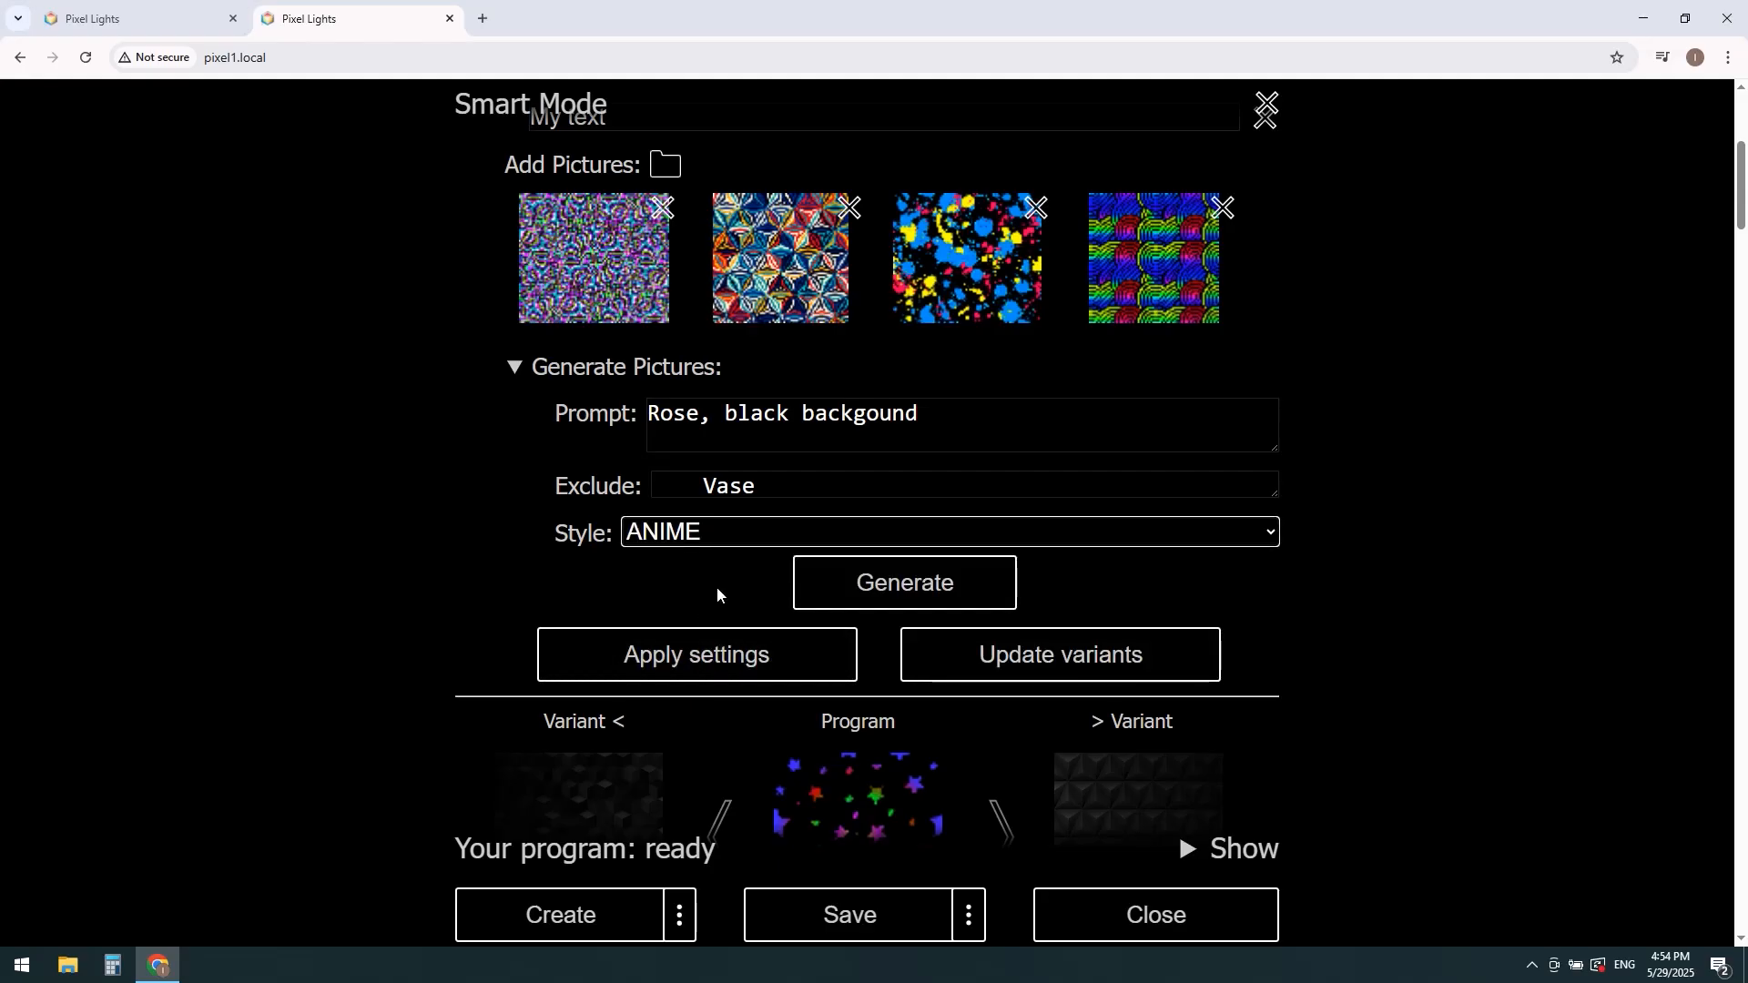
{"action": "left_click", "coordinate": [862, 594]}
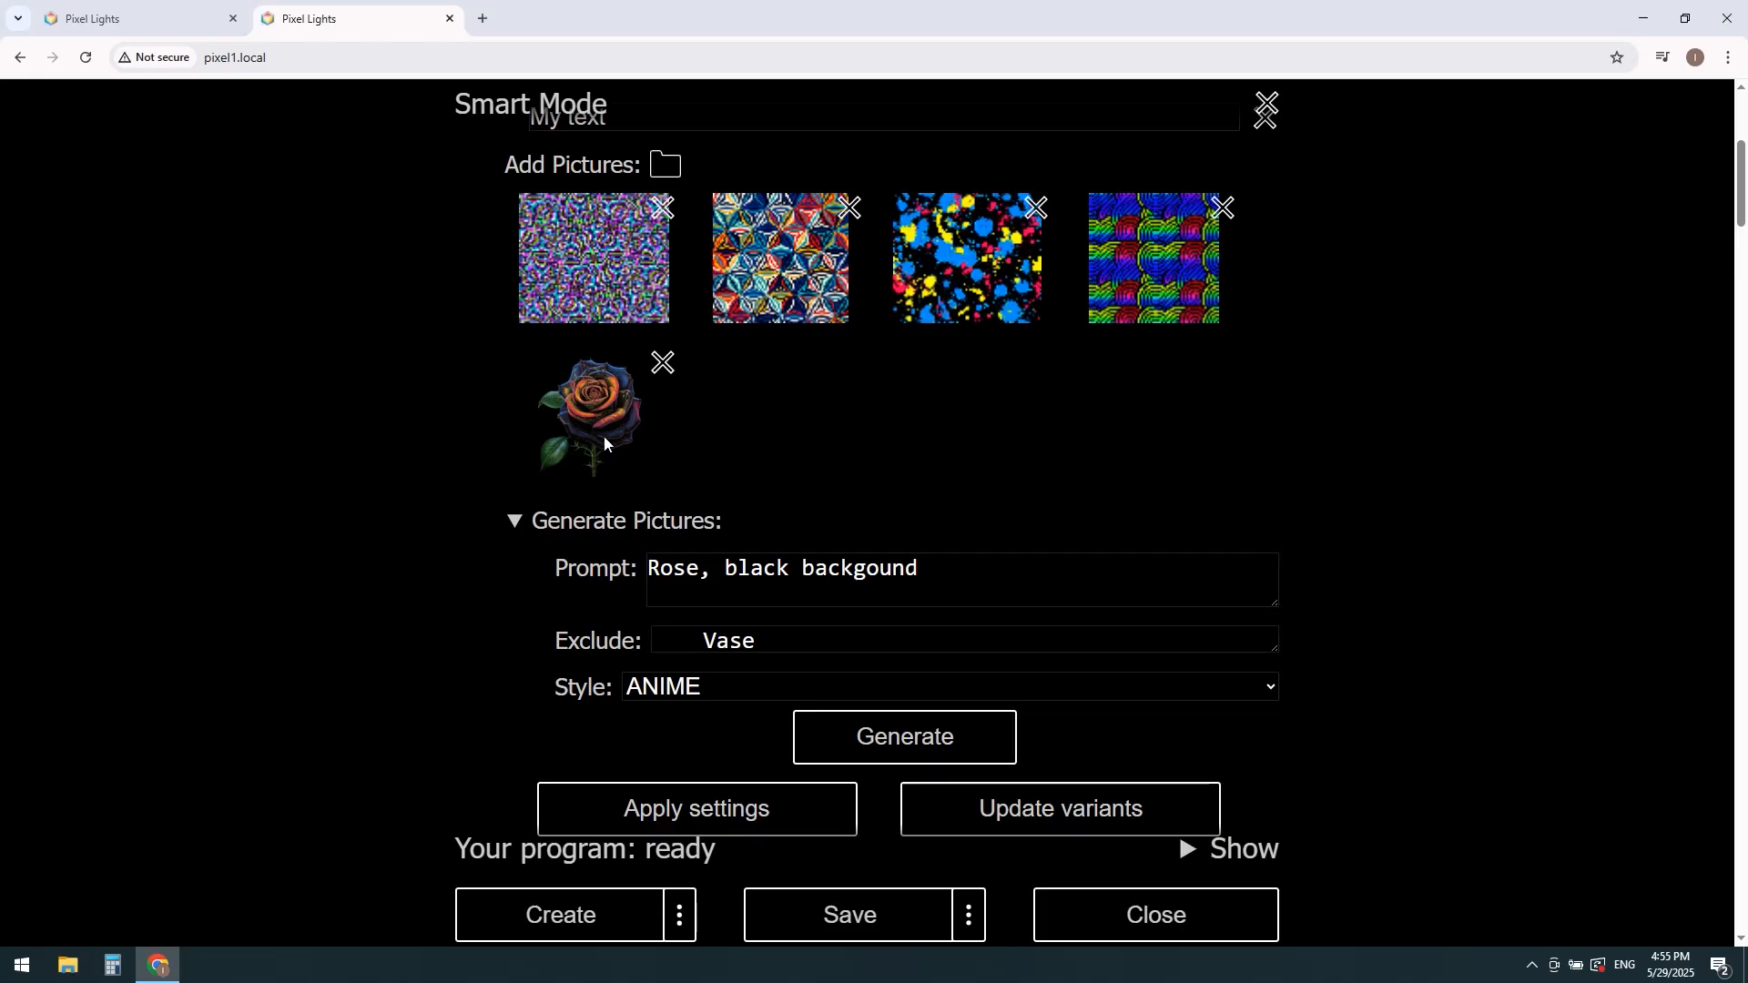
Step: Open the generated rose picture in a new tab, view it at full size and close the tab
{"action": "right_click", "coordinate": [604, 438]}
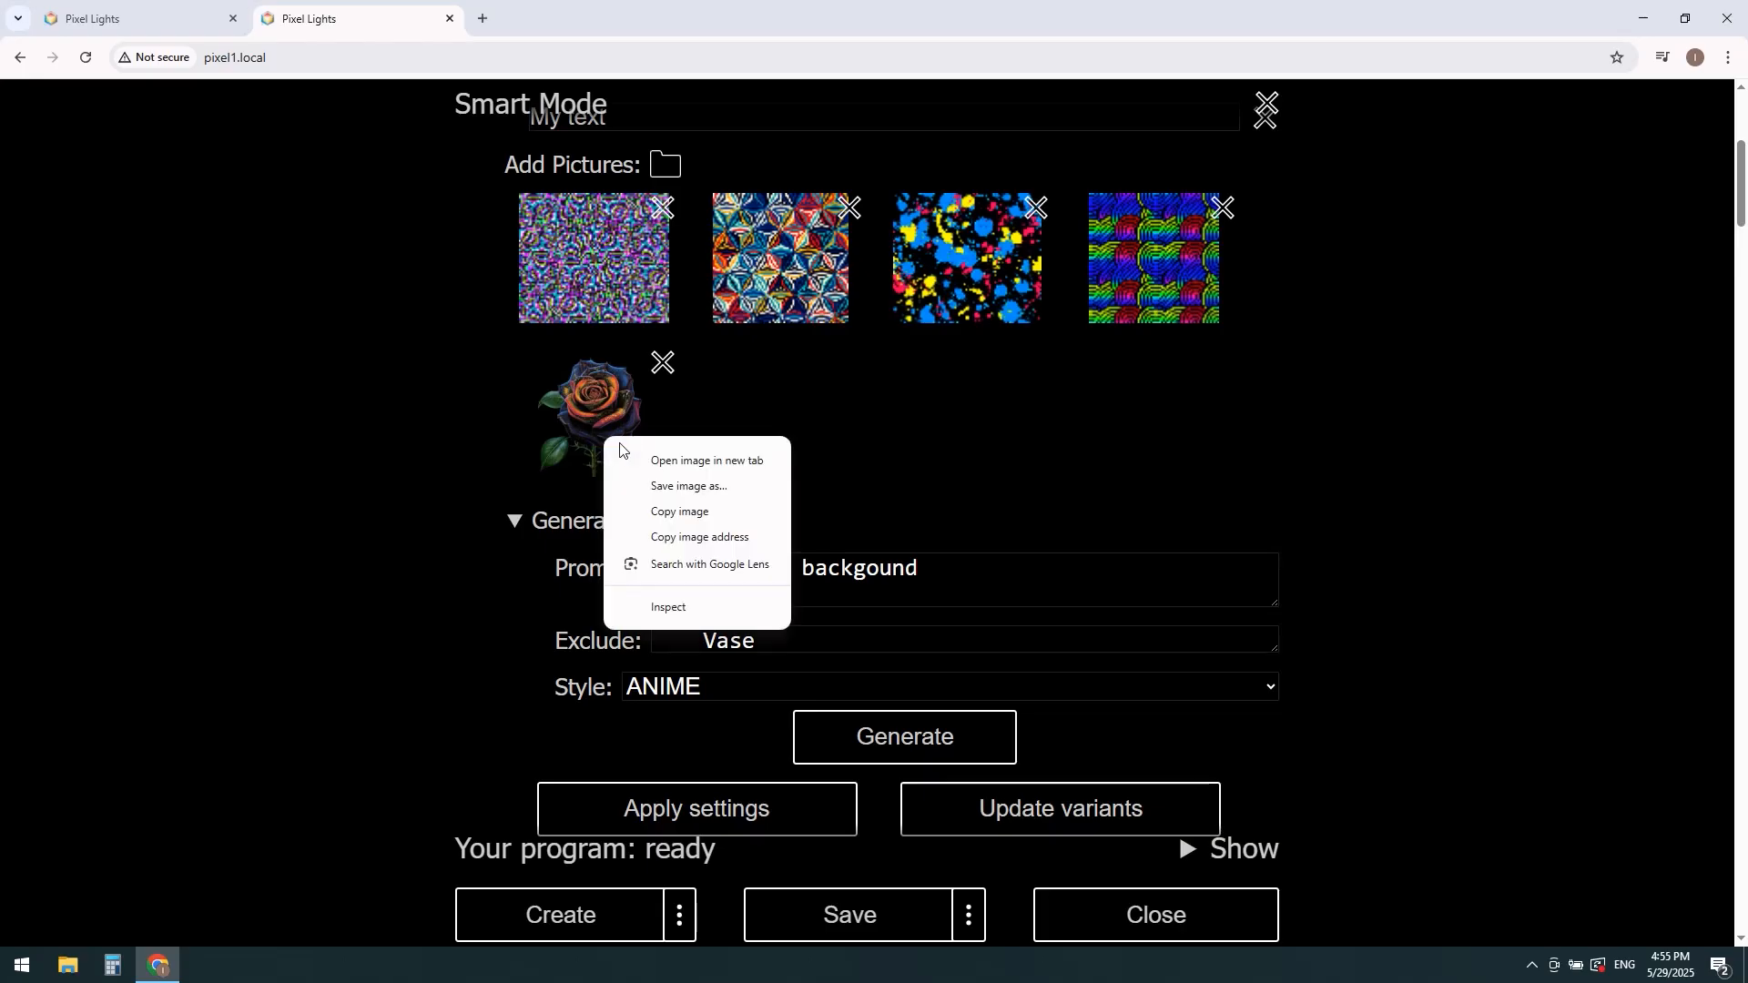
{"action": "left_click", "coordinate": [654, 461]}
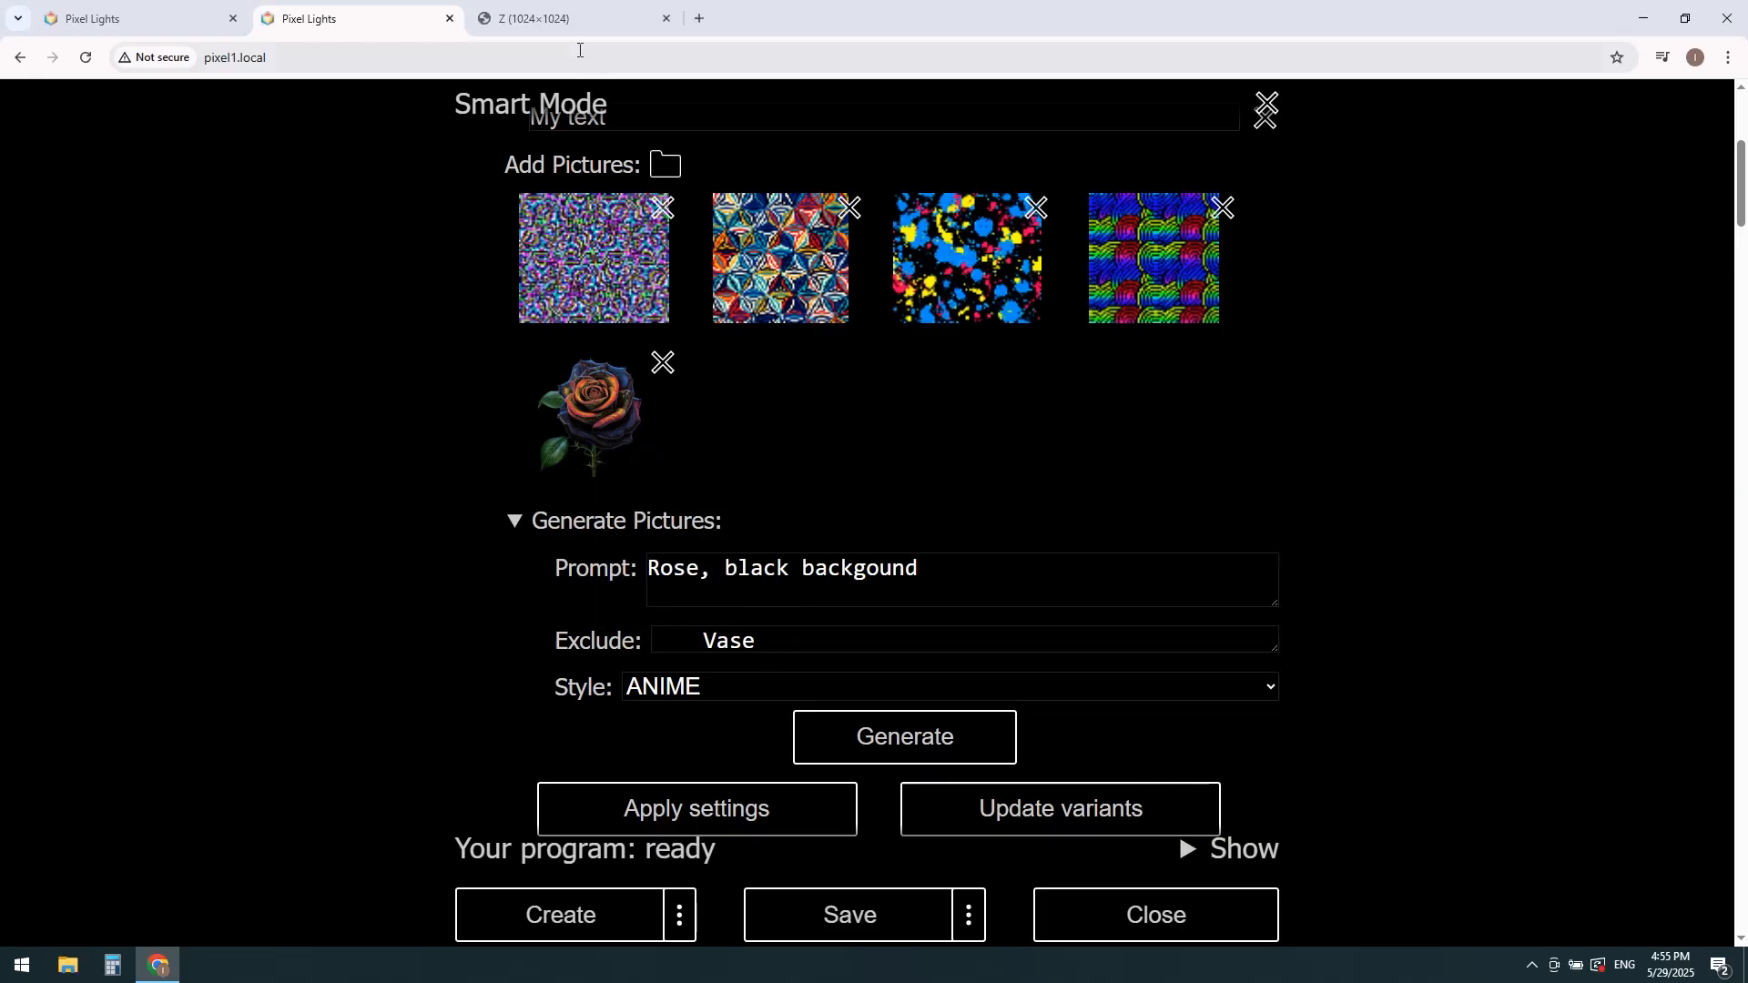
{"action": "left_click", "coordinate": [565, 15]}
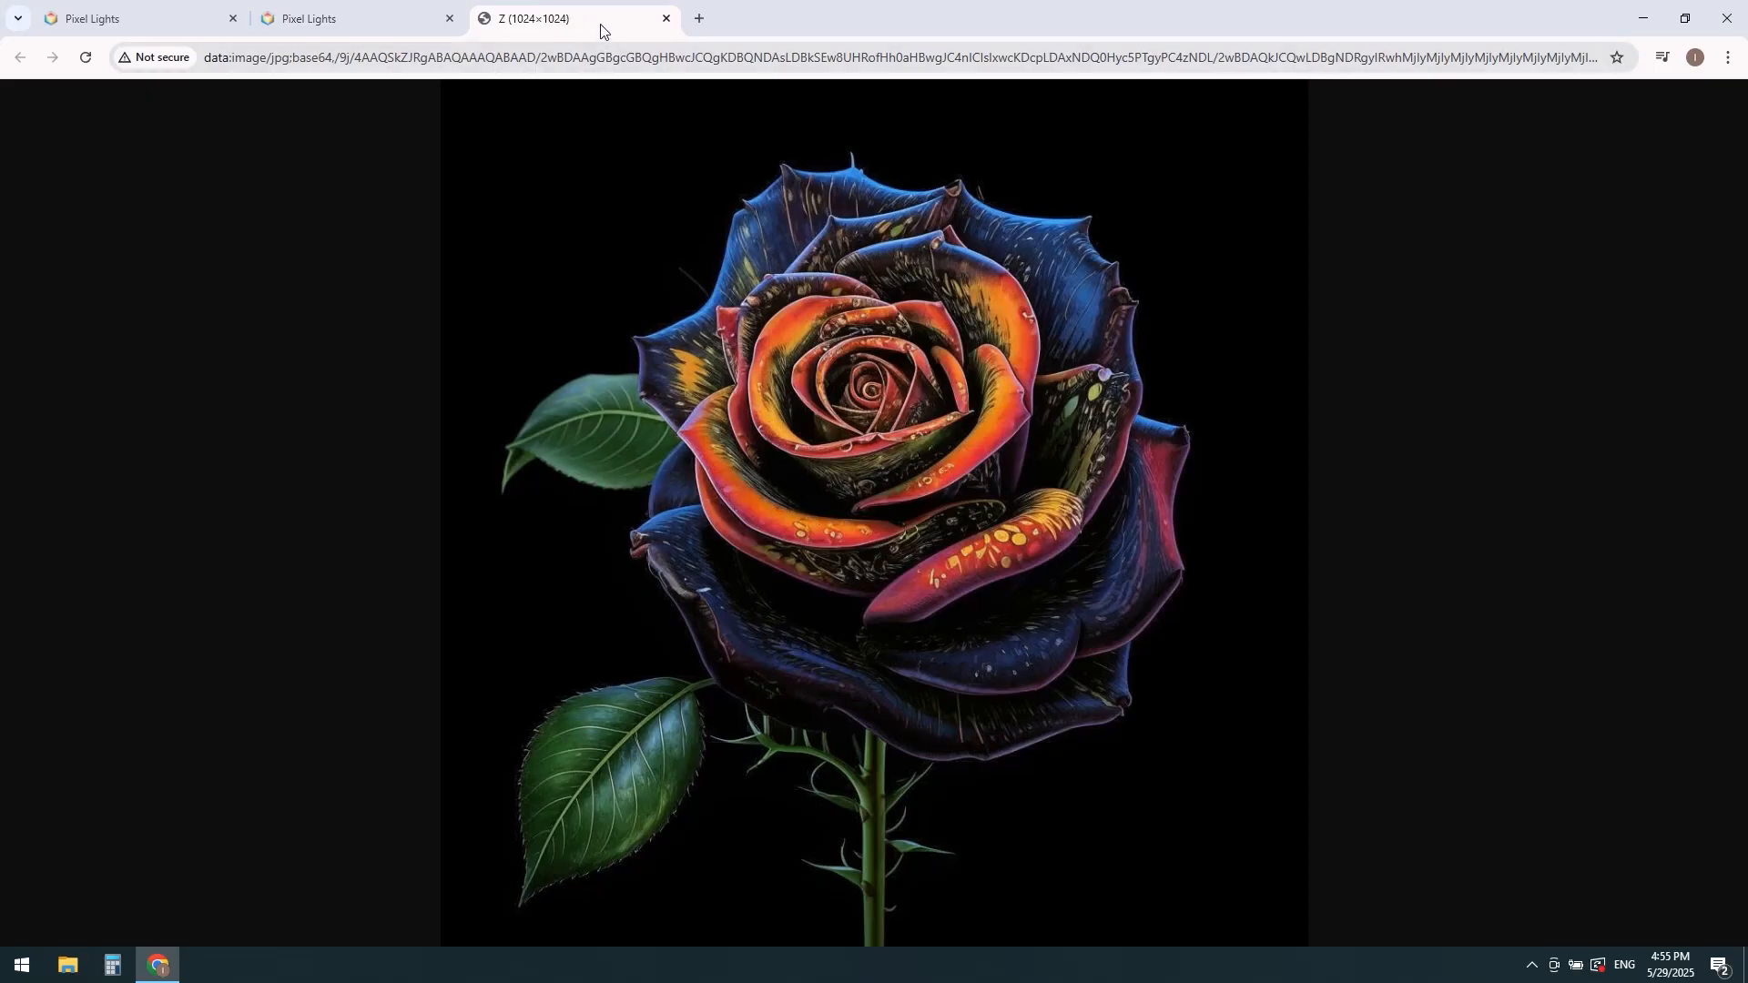
{"action": "left_click", "coordinate": [667, 18]}
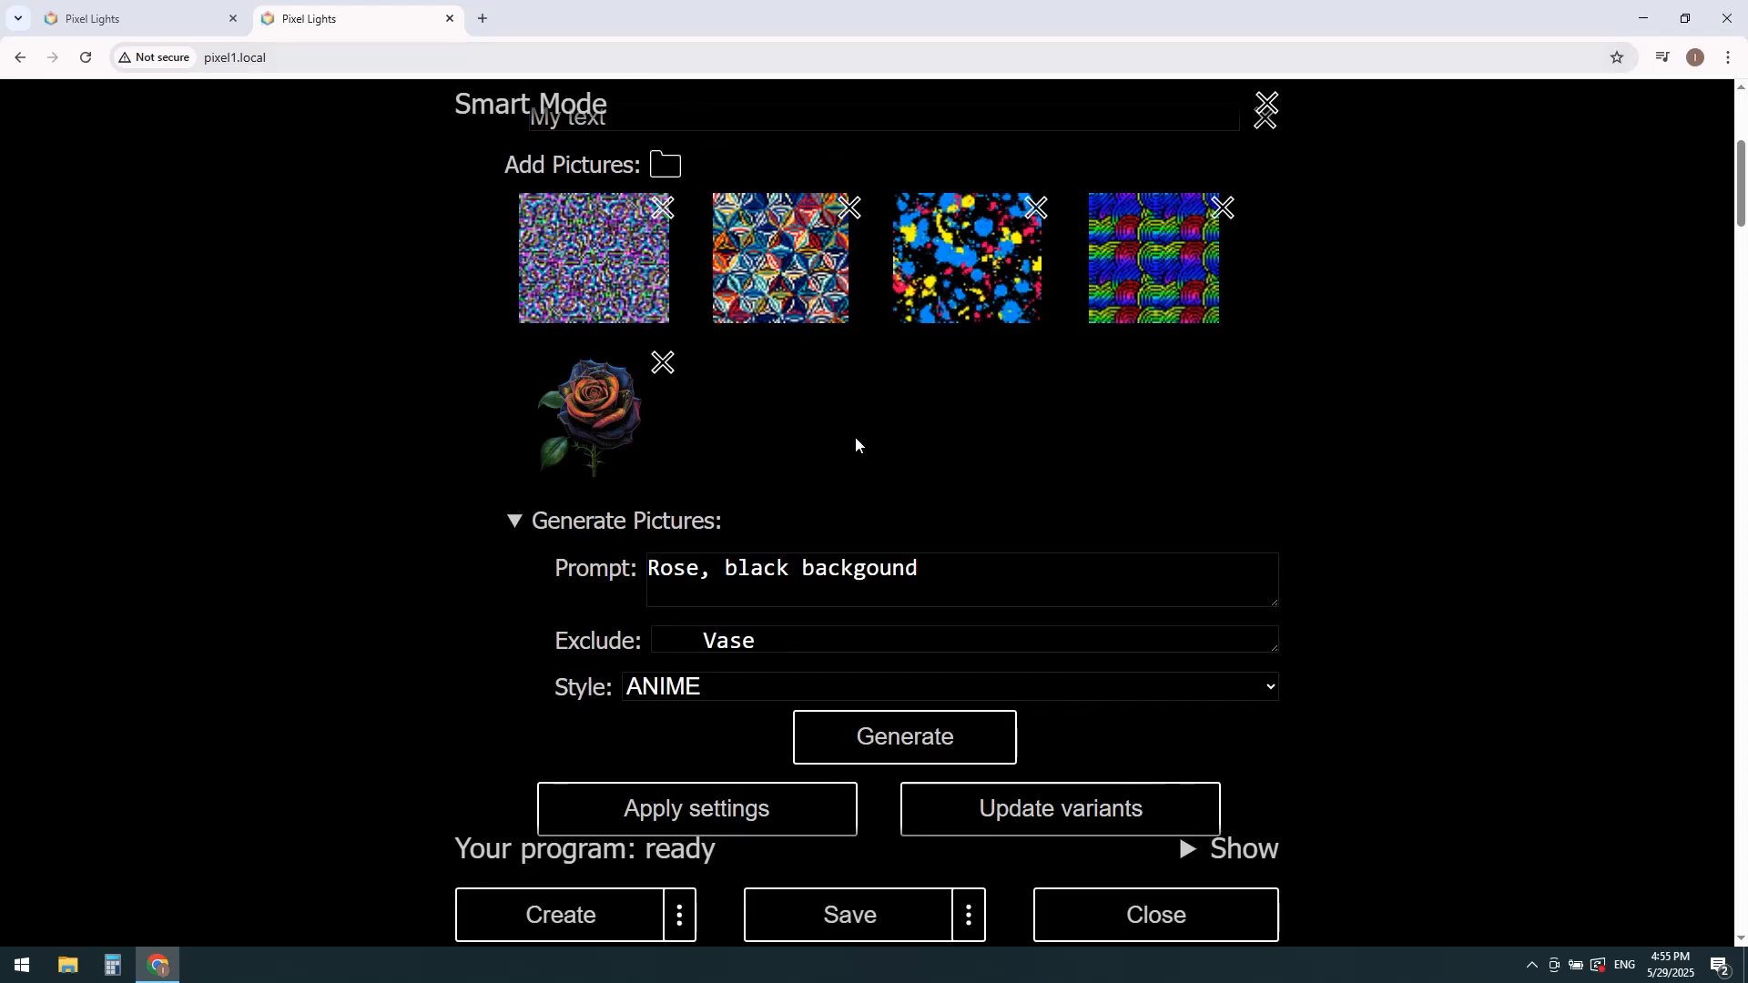
Step: Apply the settings and confirm creating the program with the added rose picture
{"action": "left_click", "coordinate": [736, 813]}
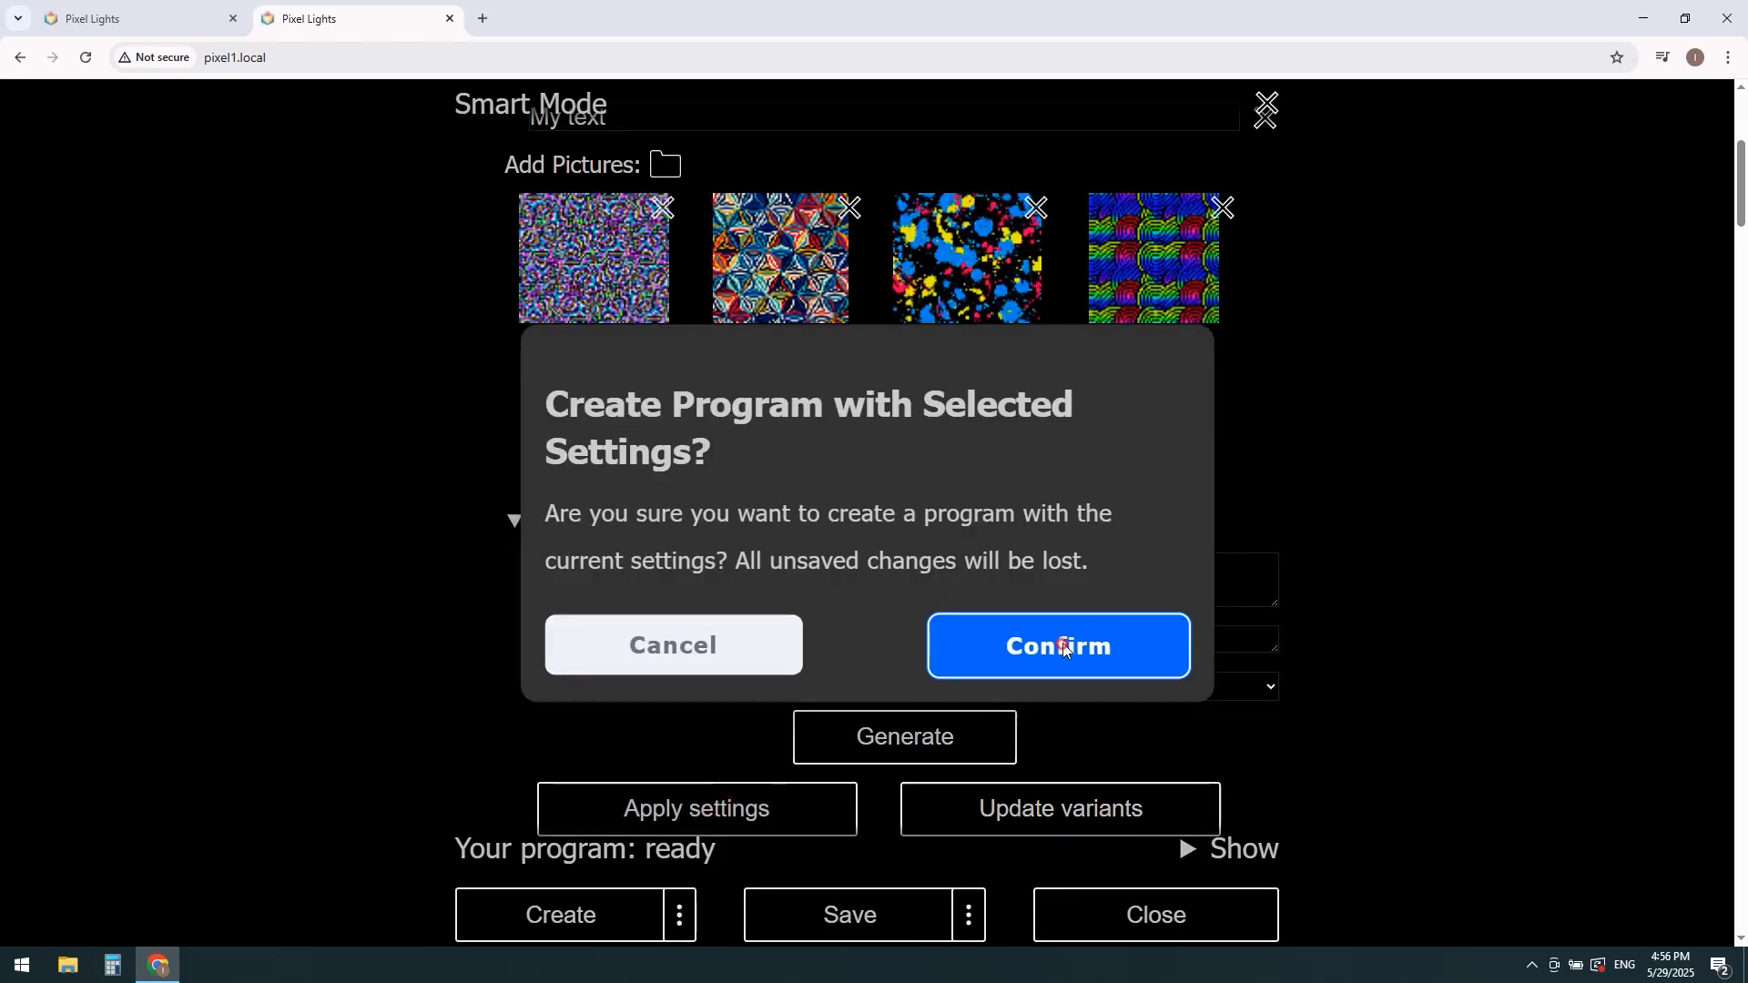
{"action": "left_click", "coordinate": [1062, 642]}
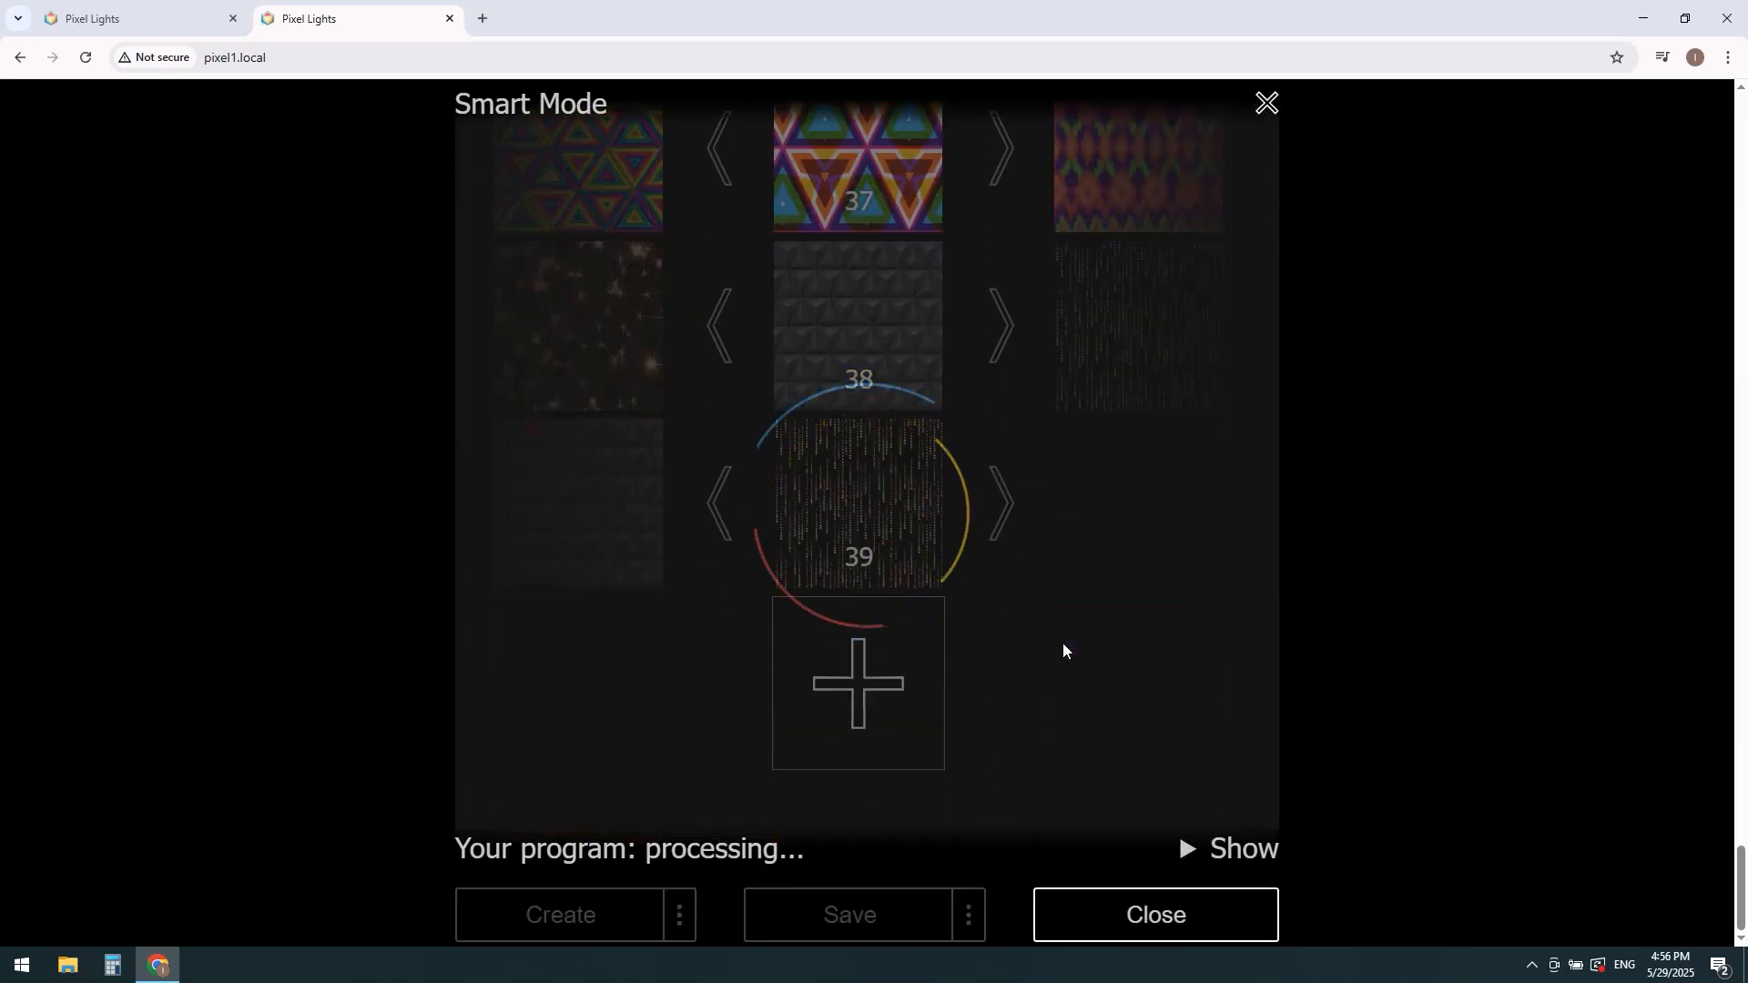
Step: Find the rose image in the program, open its settings and move it up to position 3
{"action": "scroll", "coordinate": [1029, 637], "scroll_direction": "up", "scroll_amount": 10}
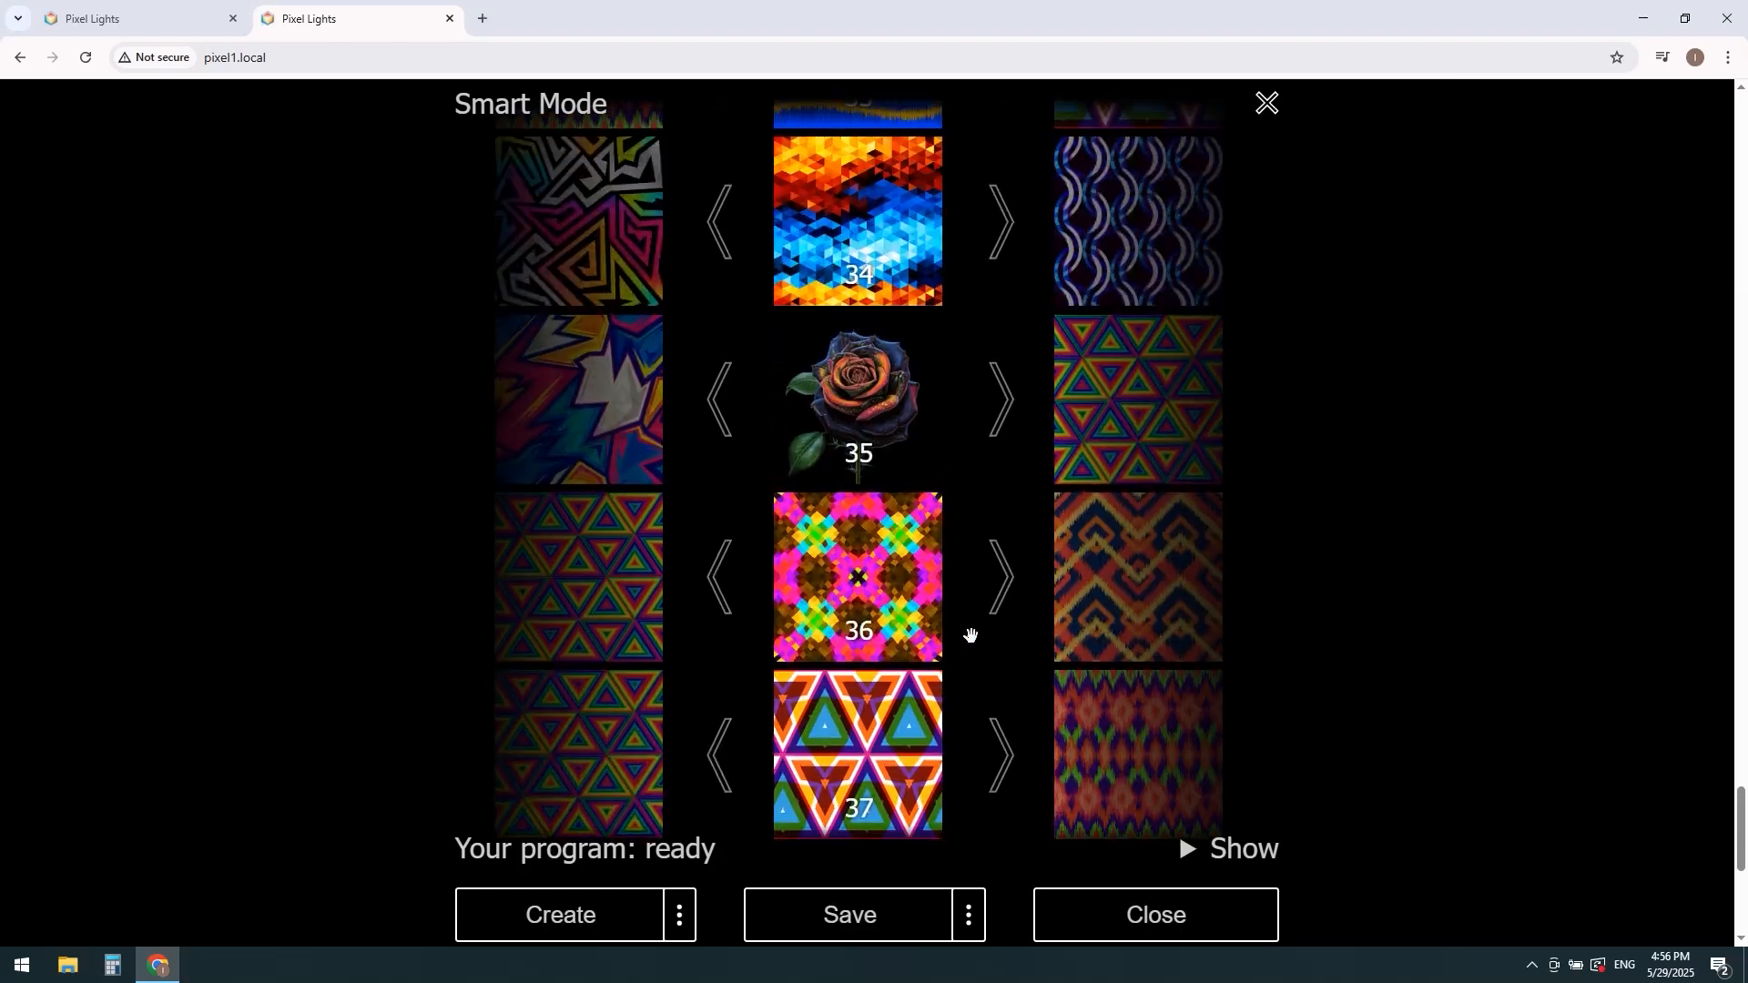
{"action": "scroll", "coordinate": [908, 617], "scroll_direction": "down", "scroll_amount": 3}
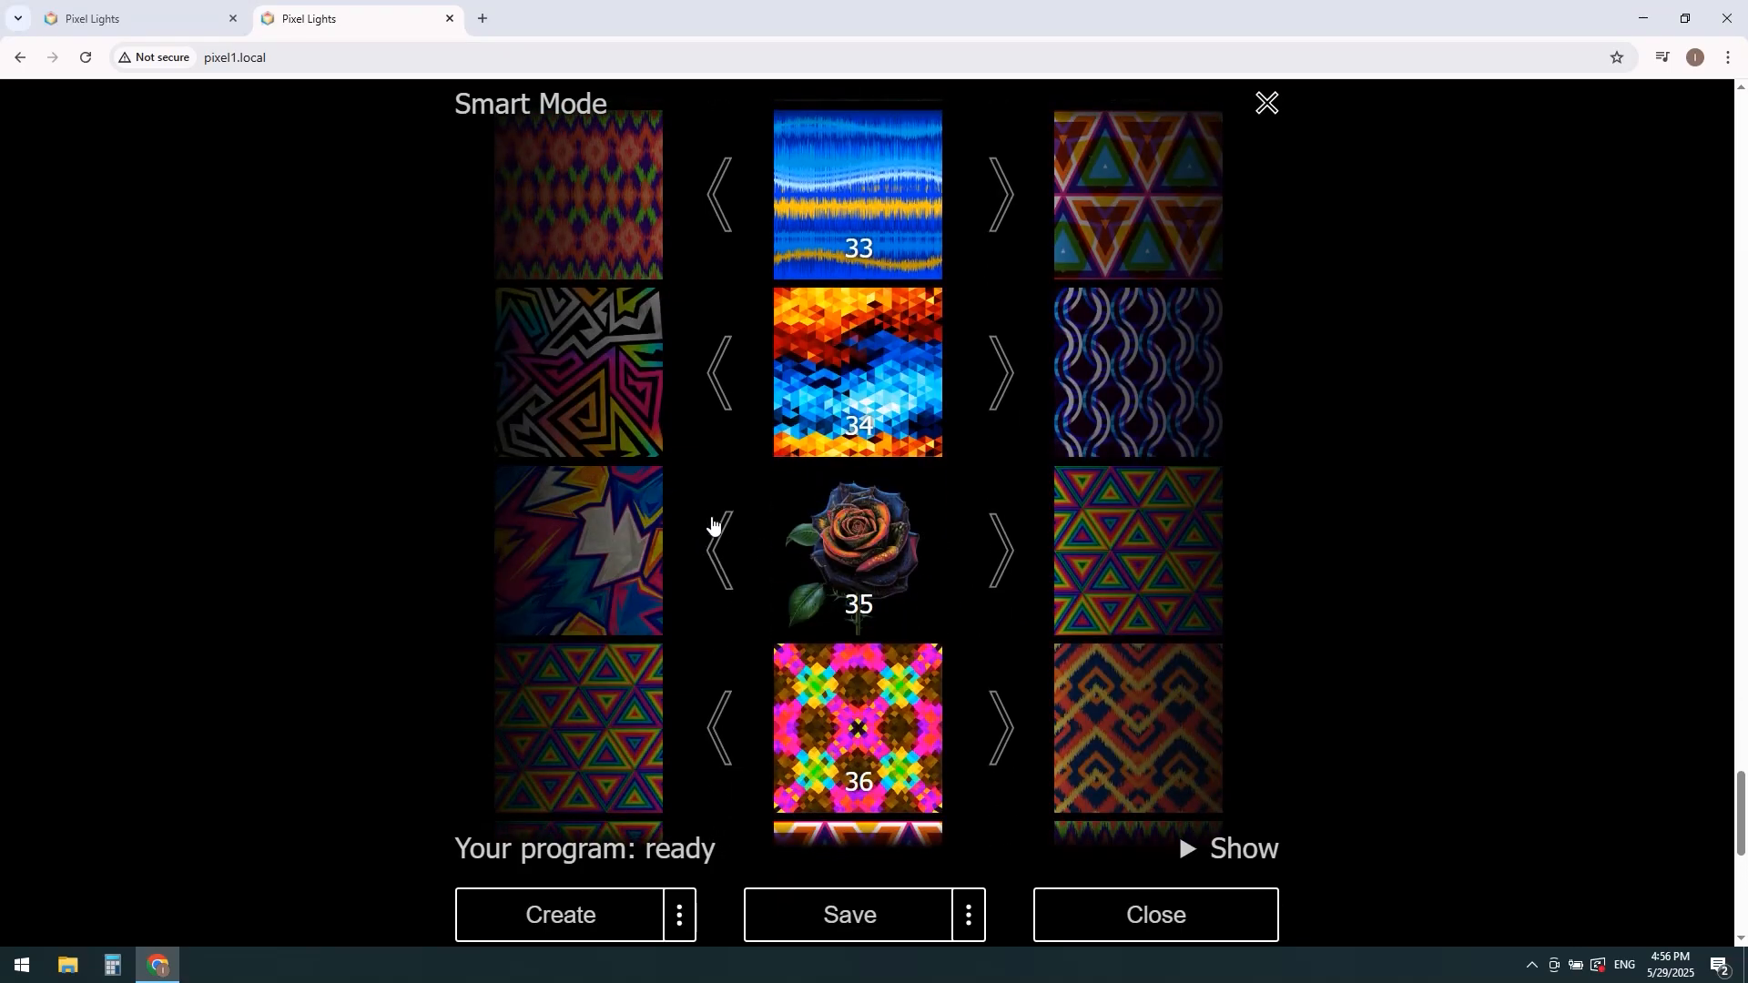
{"action": "left_click", "coordinate": [841, 531]}
{"action": "left_click", "coordinate": [514, 366]}
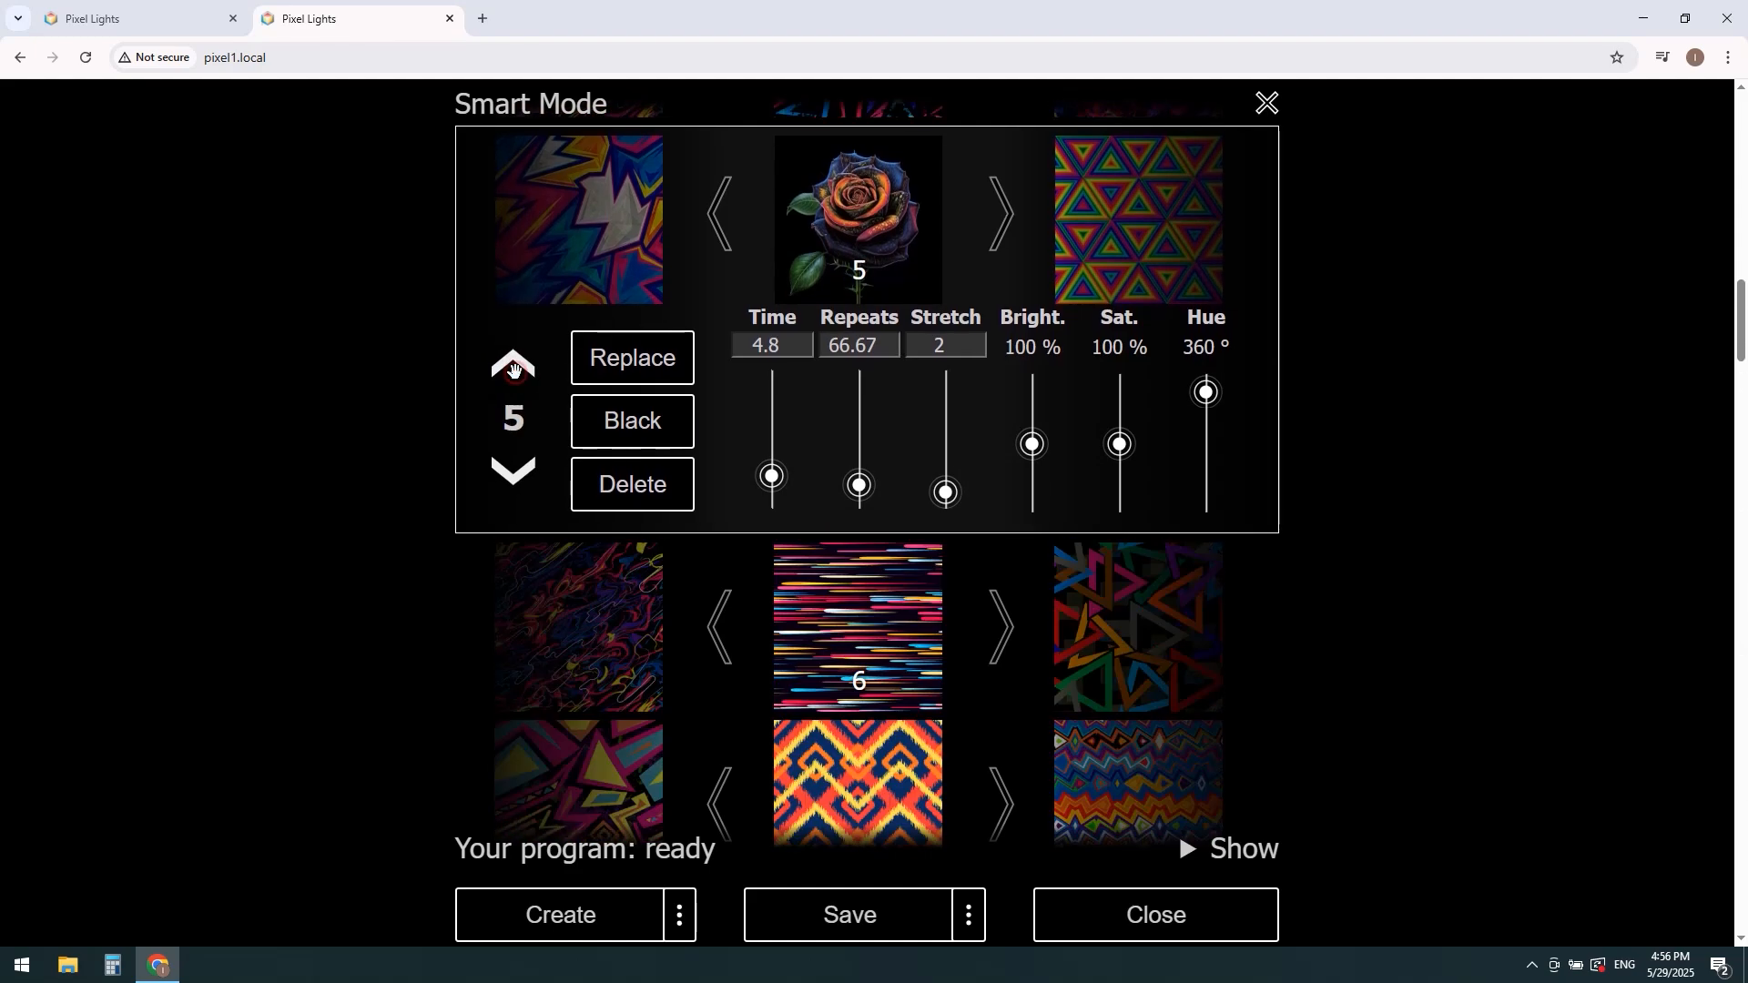
{"action": "left_click", "coordinate": [515, 370]}
Step: Save the program to the devices and leave Smart Mode, confirming the exit
{"action": "left_click", "coordinate": [859, 914]}
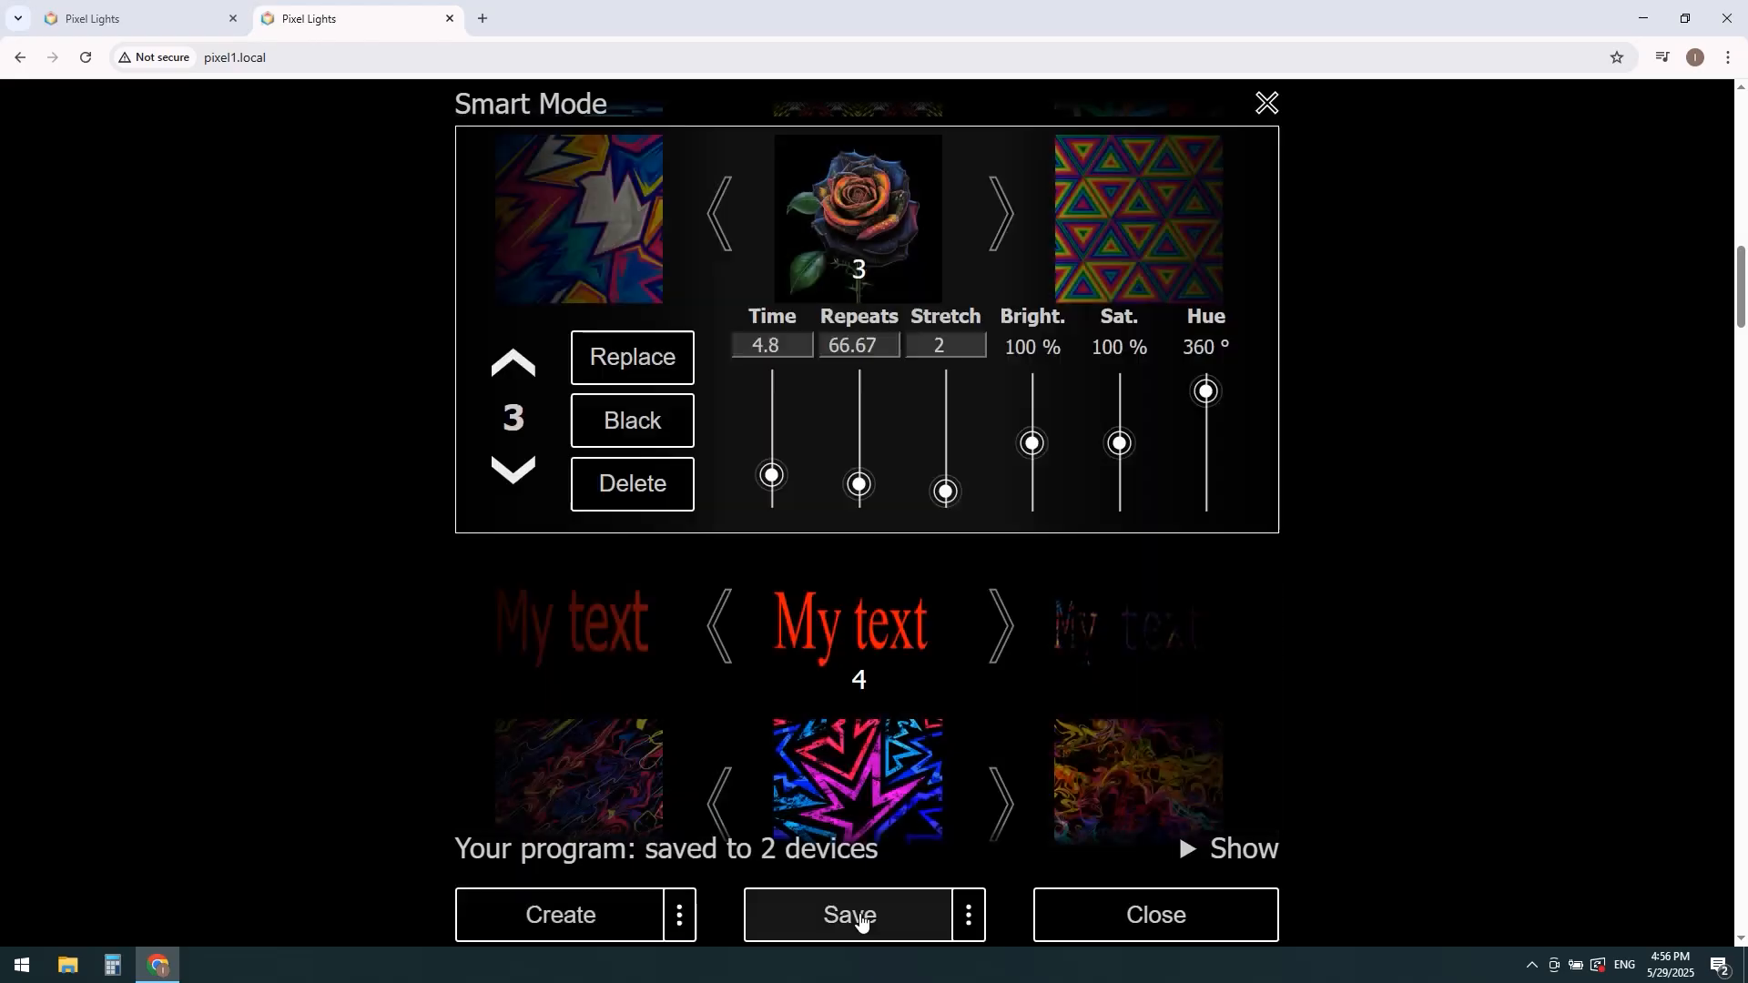
{"action": "left_click", "coordinate": [1113, 922]}
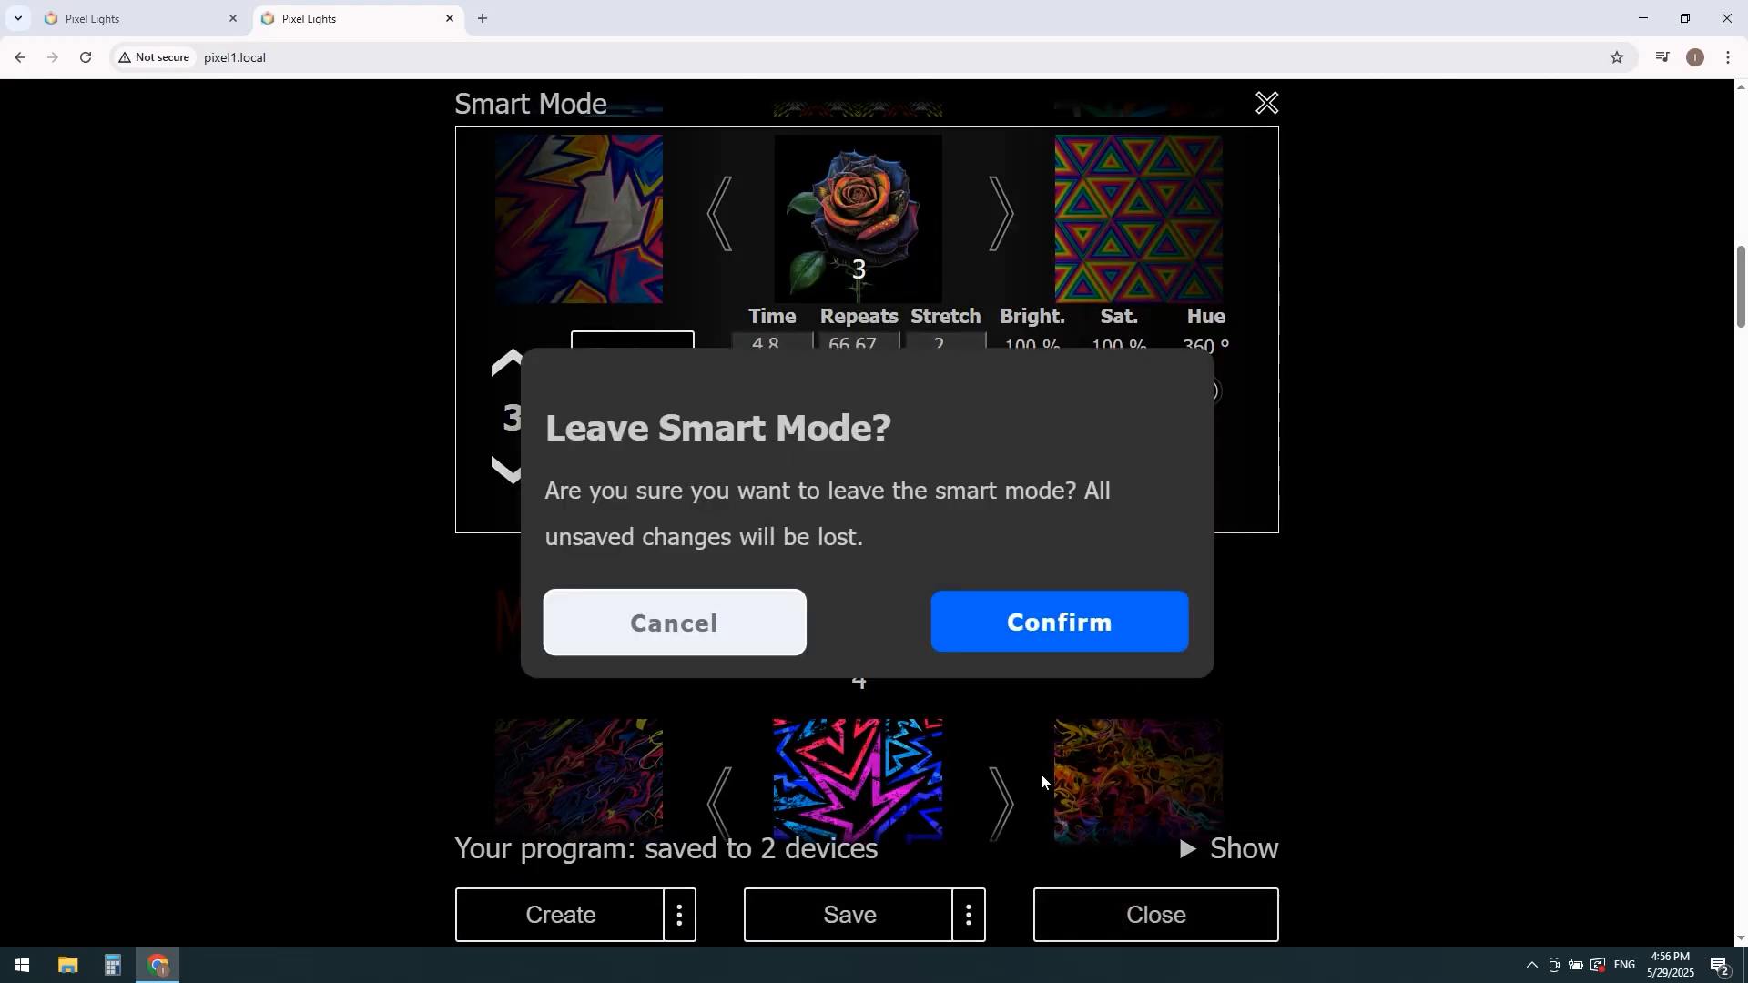
{"action": "left_click", "coordinate": [1053, 637]}
Step: Seek the slot 2 program back near its start, play it until the rose image, and pause
{"action": "left_click", "coordinate": [574, 767]}
{"action": "left_click", "coordinate": [854, 526]}
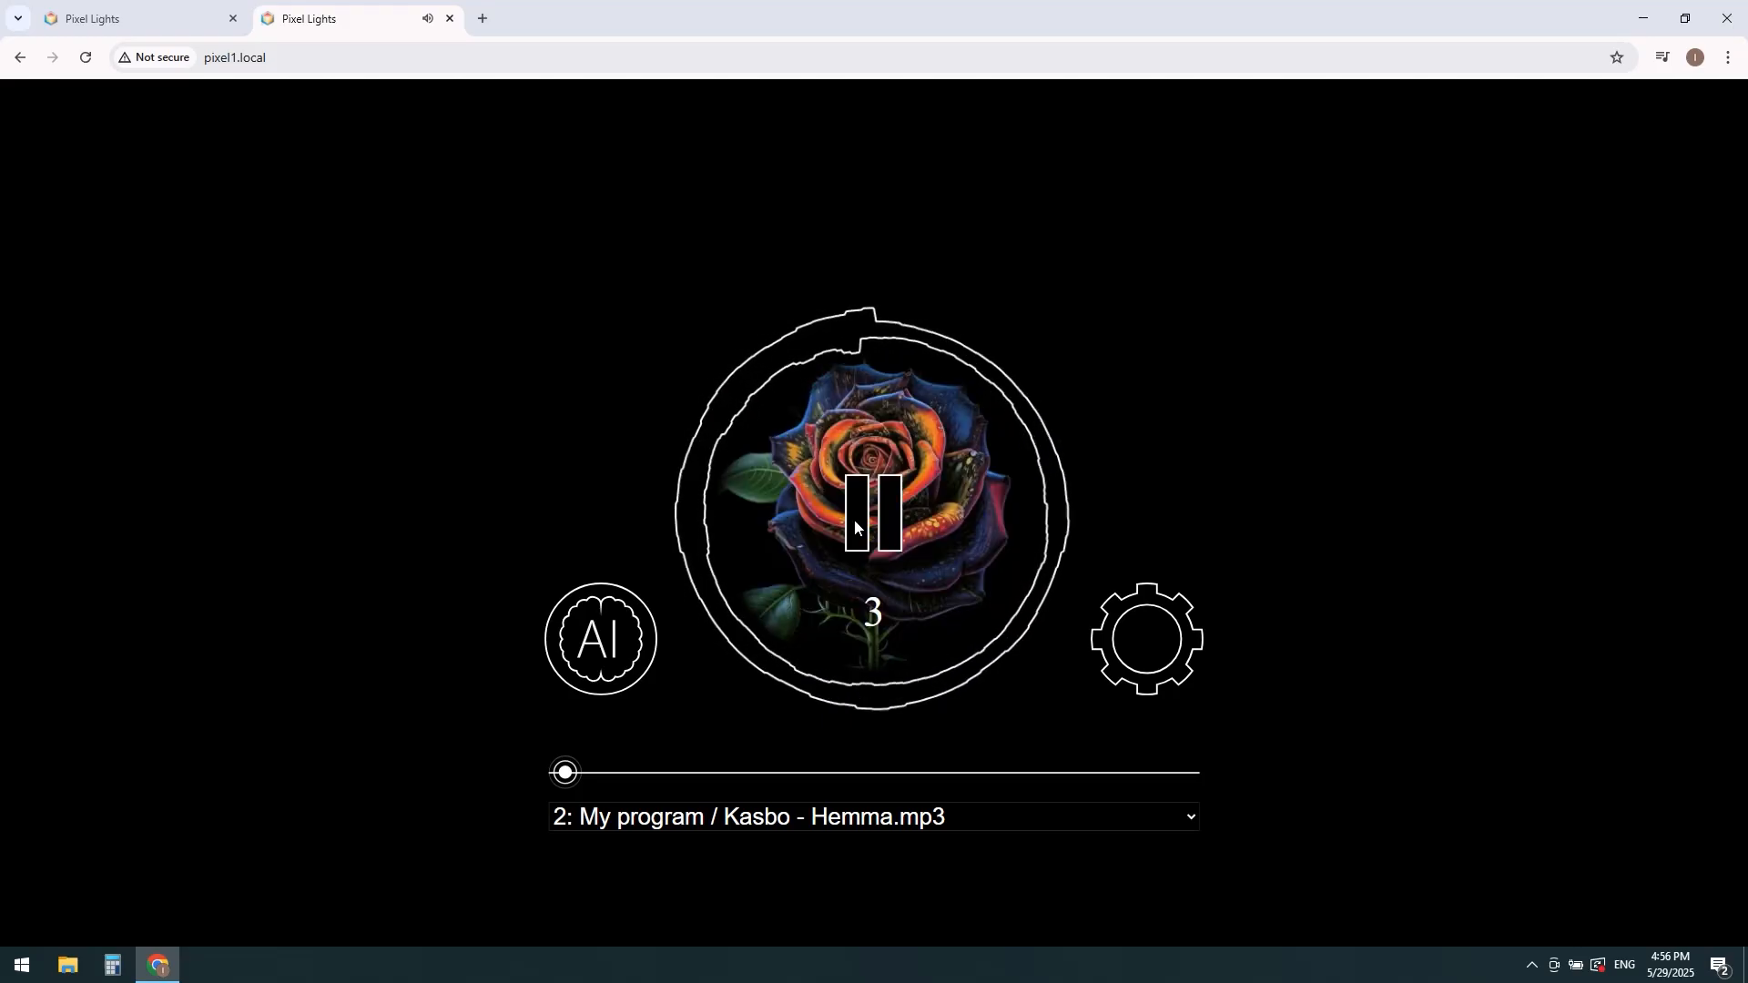
{"action": "left_click", "coordinate": [854, 521]}
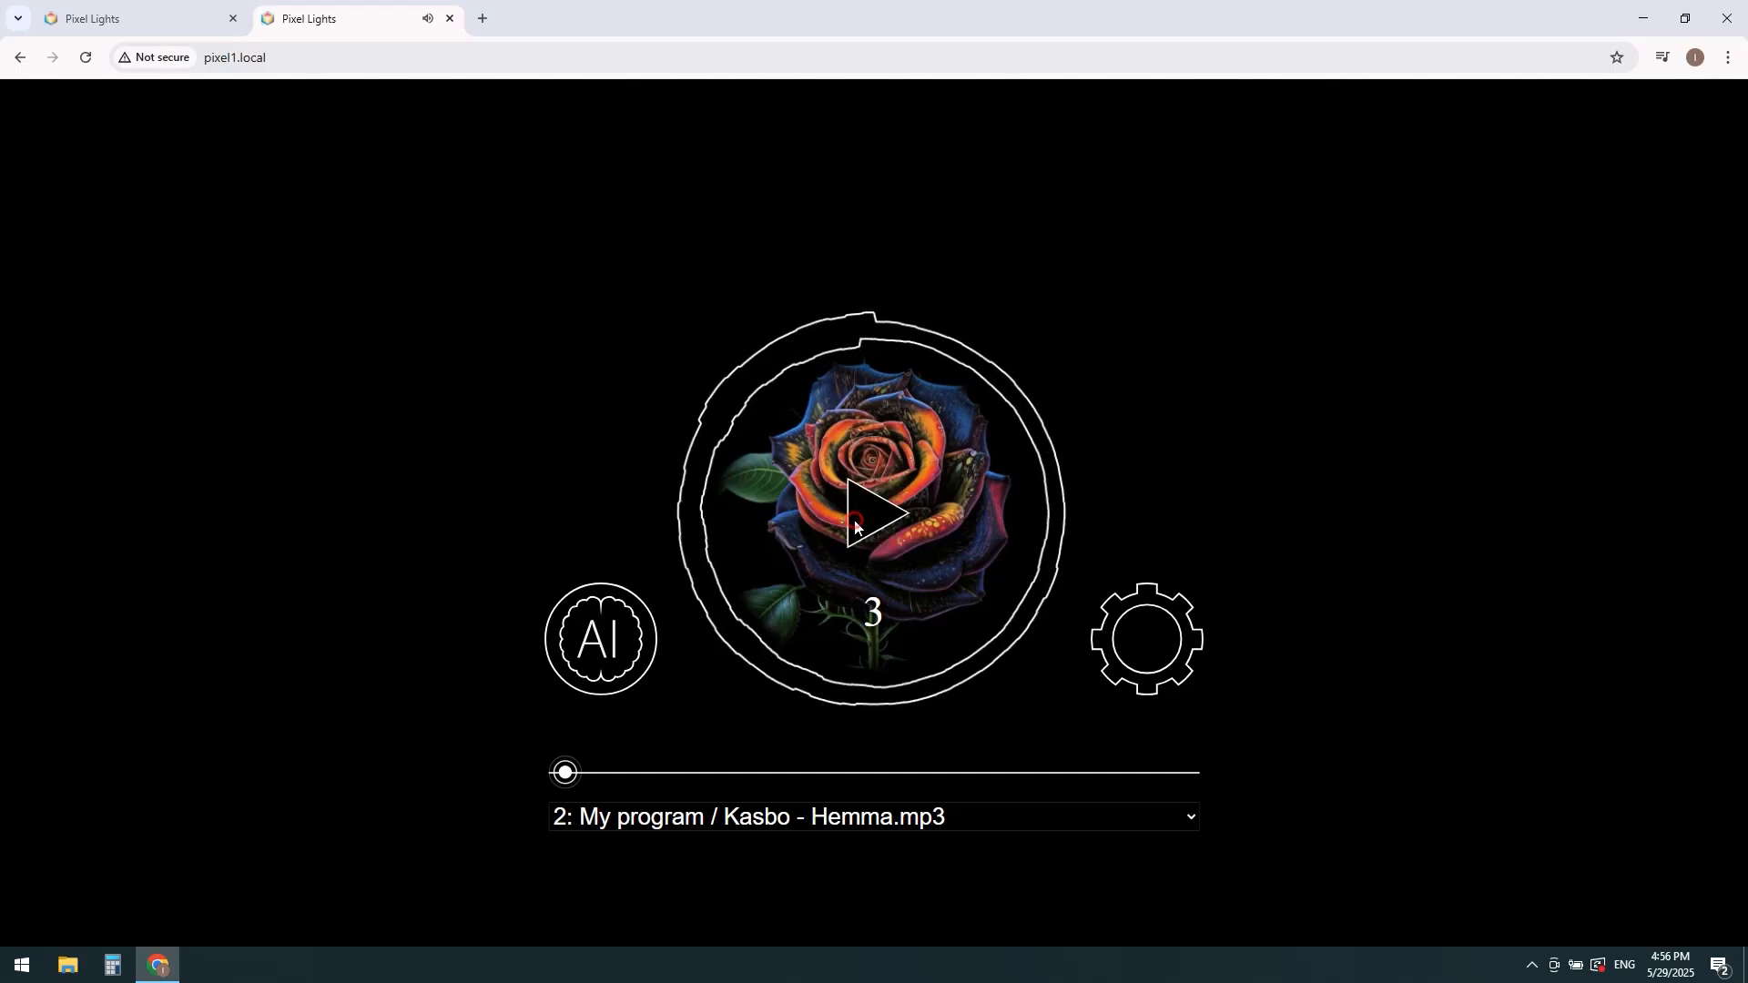